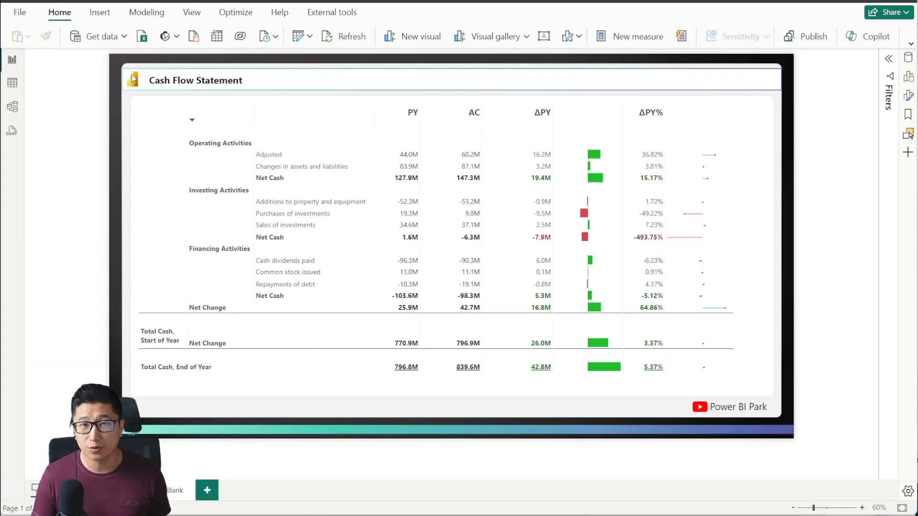
# - Switch to the browser and check the publication date of Power BI Desktop on the Microsoft Download Center page
pyautogui.hotkey('alt', 'Tab')
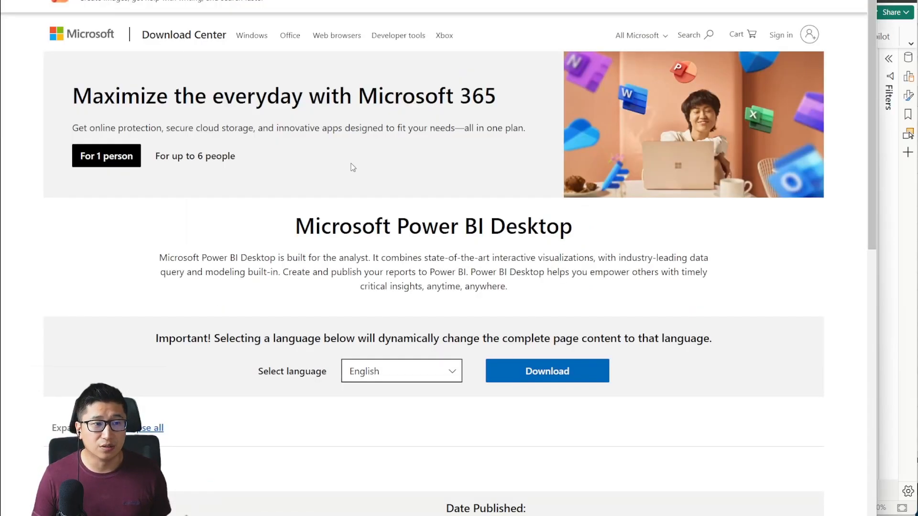
pyautogui.scroll(-5, 453, 239)
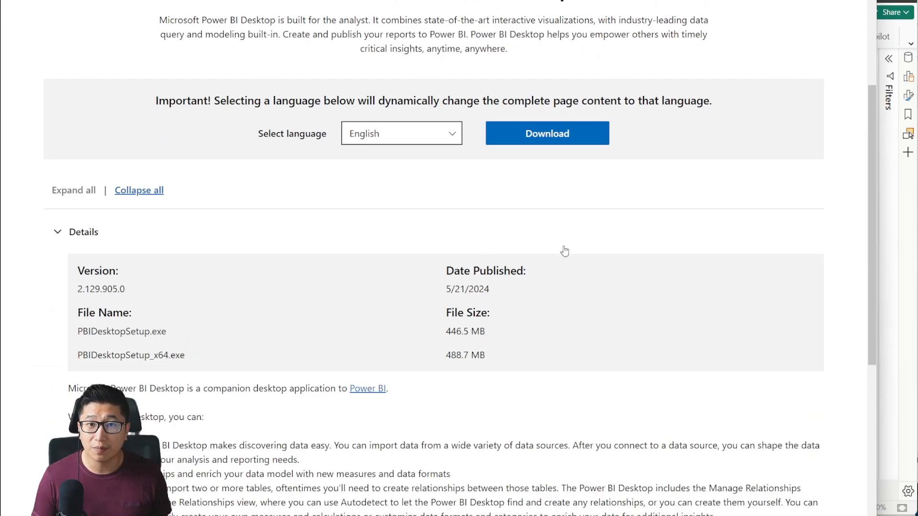
pyautogui.moveTo(447, 289); pyautogui.dragTo(490, 287)
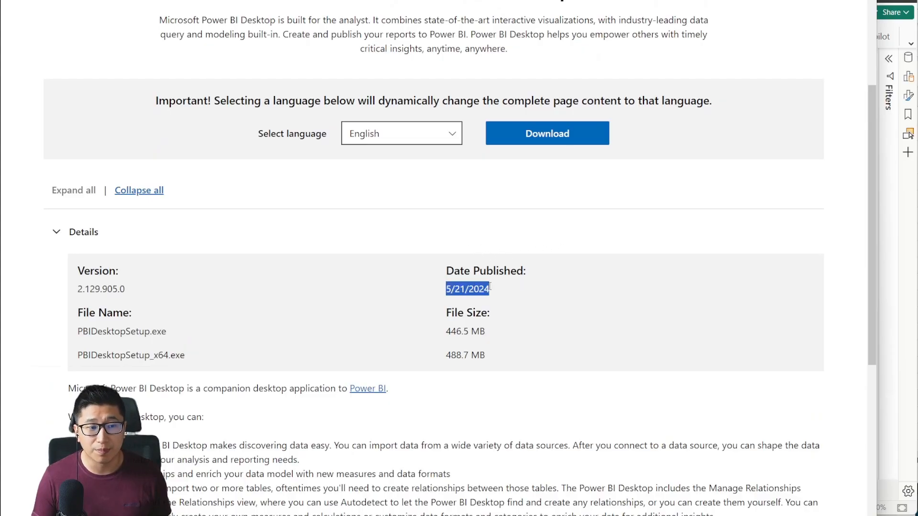
pyautogui.click(553, 296)
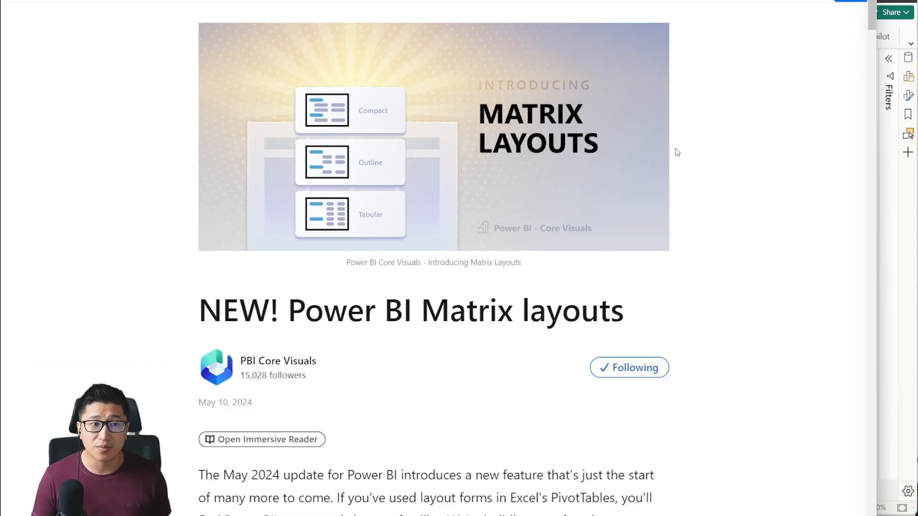
# - Read the Power BI Matrix layouts article, covering the feature overview and the Compact, Outline and Tabular layouts
pyautogui.scroll(-10, 693, 153)
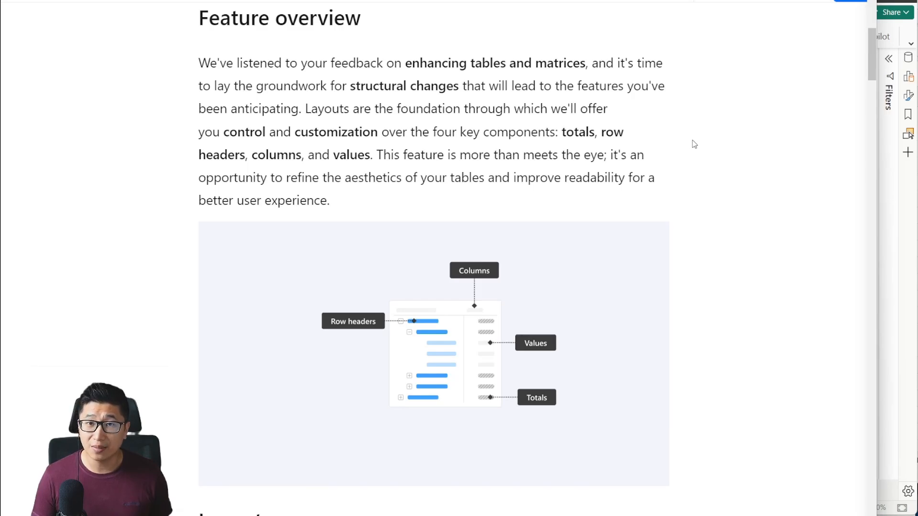
pyautogui.scroll(-10, 694, 144)
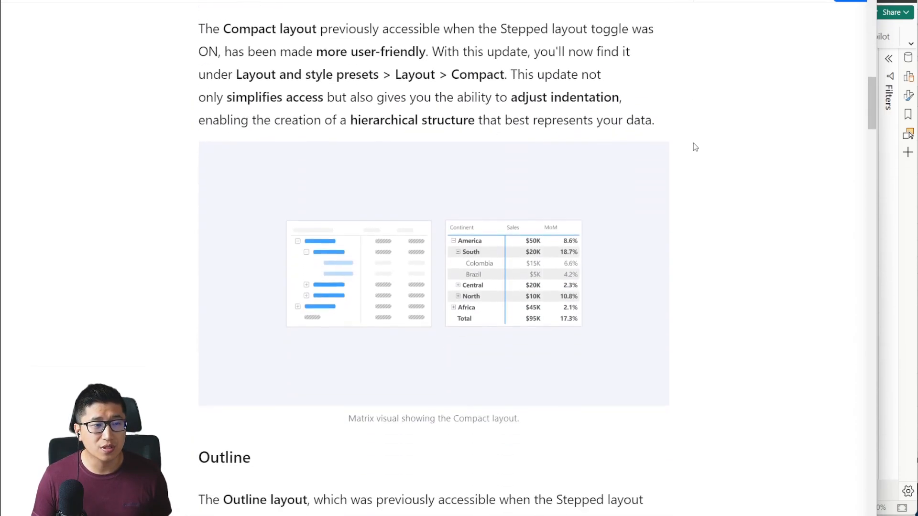
pyautogui.scroll(1, 644, 162)
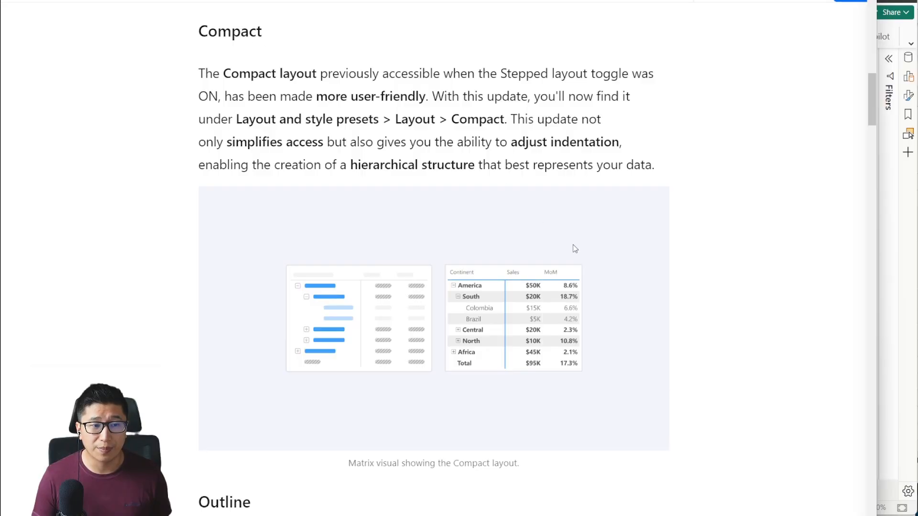
pyautogui.scroll(-4, 575, 259)
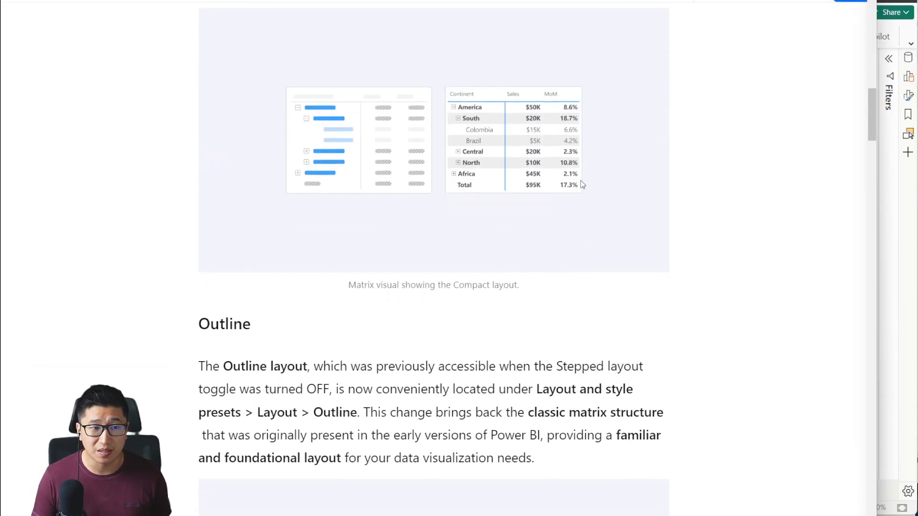
pyautogui.scroll(-4, 569, 174)
pyautogui.scroll(-5, 168, 142)
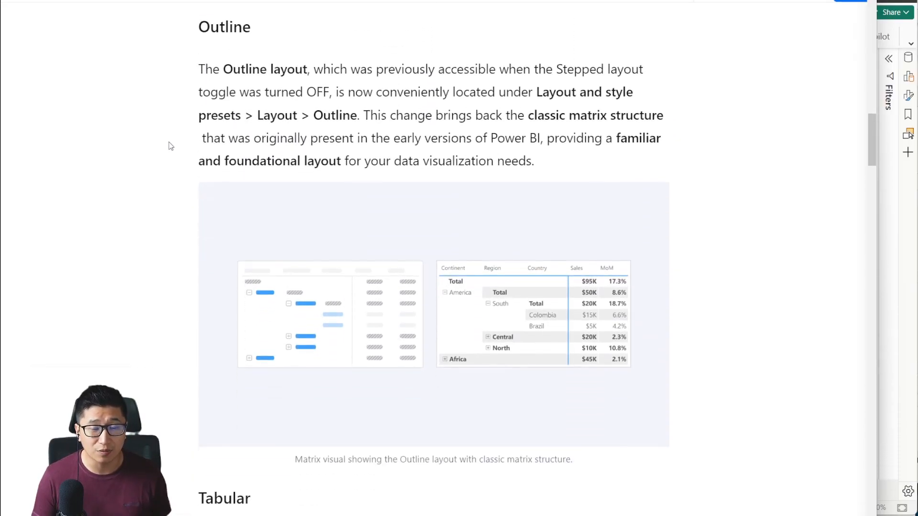
pyautogui.scroll(-1, 547, 211)
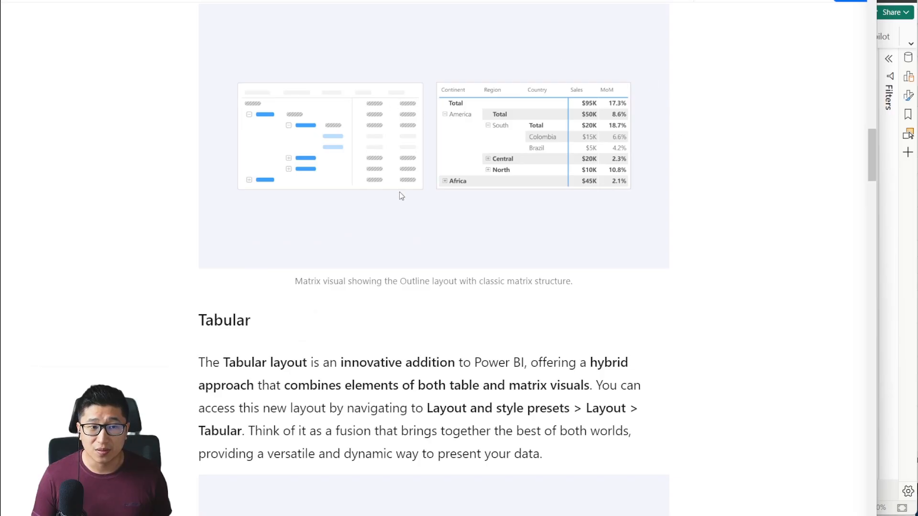
pyautogui.scroll(-4, 400, 195)
pyautogui.scroll(-3, 402, 158)
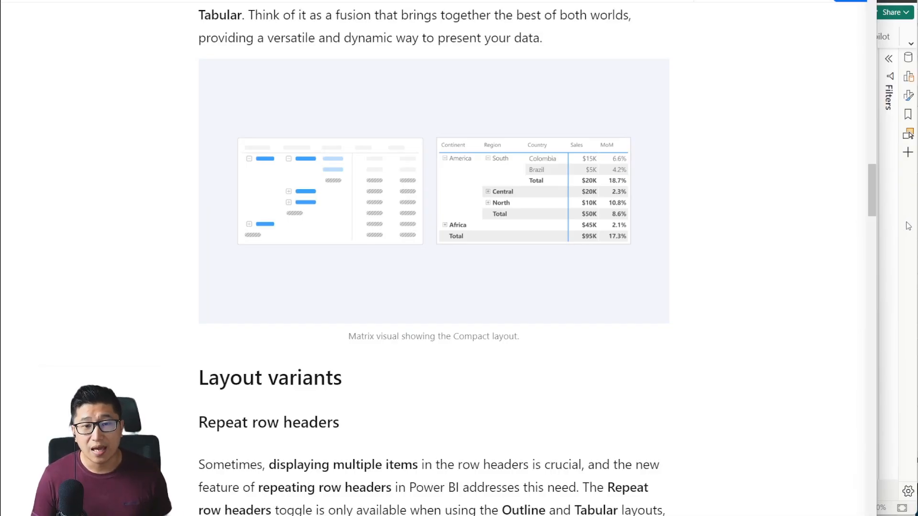
pyautogui.click(907, 226)
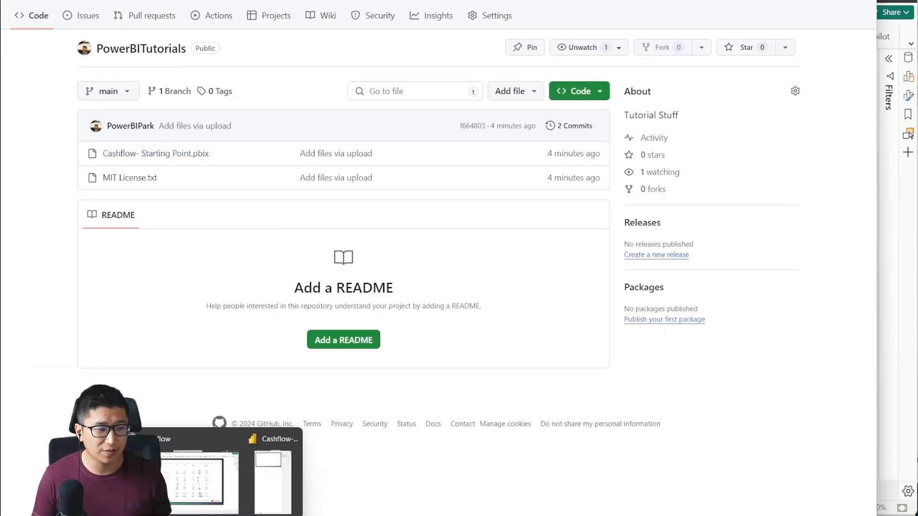
# - Switch to the Cashflow starting-point report, inspect its source data table, and return to the finished Cash Flow Statement report
pyautogui.click(275, 478)
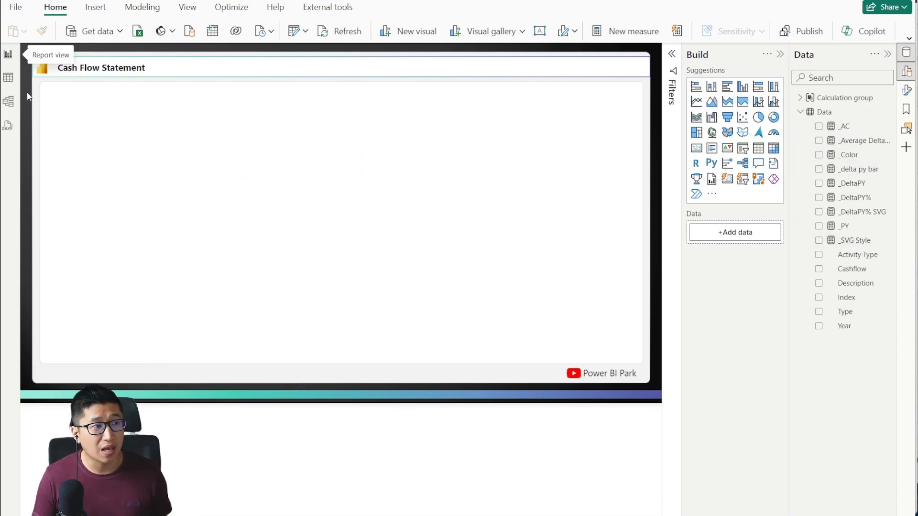
pyautogui.click(9, 77)
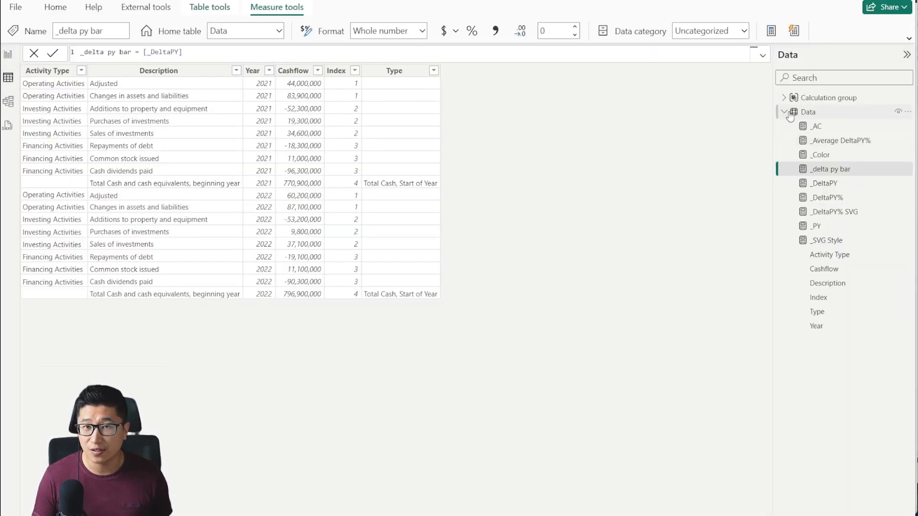
pyautogui.click(8, 53)
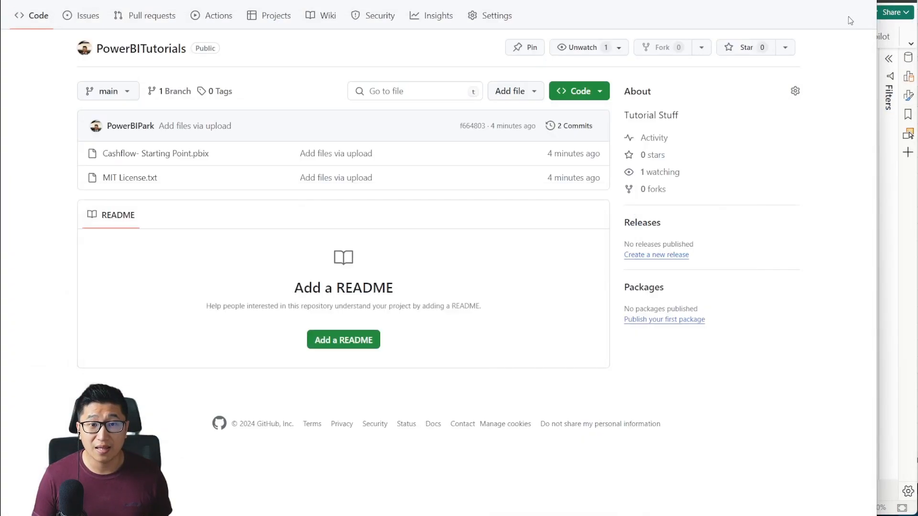
pyautogui.click(888, 182)
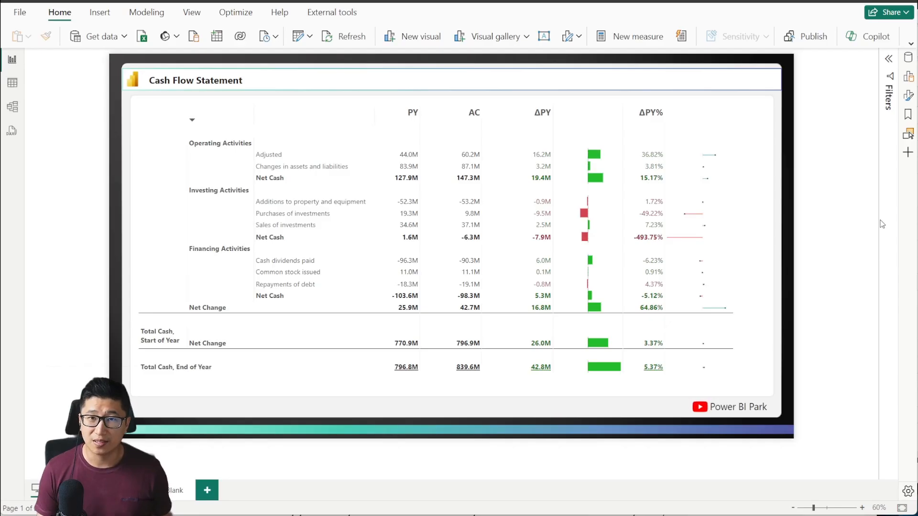
# - Enlarge the finished Cash Flow Statement to 90% and examine its activity groups and subtotals
pyautogui.hotkey('alt', 'Tab')
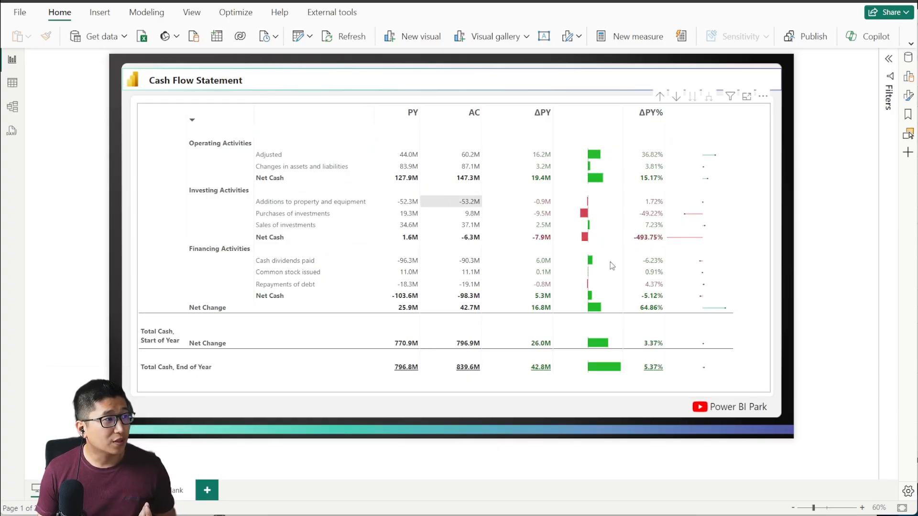
pyautogui.click(862, 508)
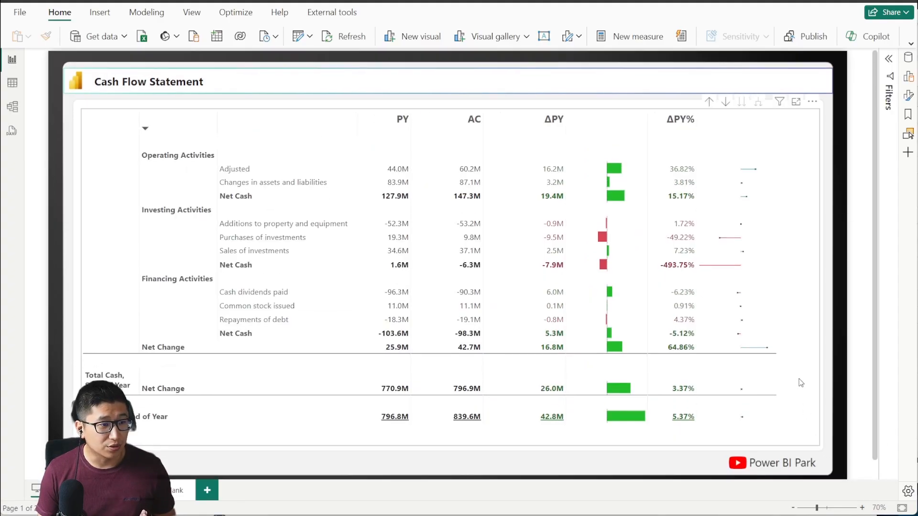
pyautogui.scroll(-1, 789, 377)
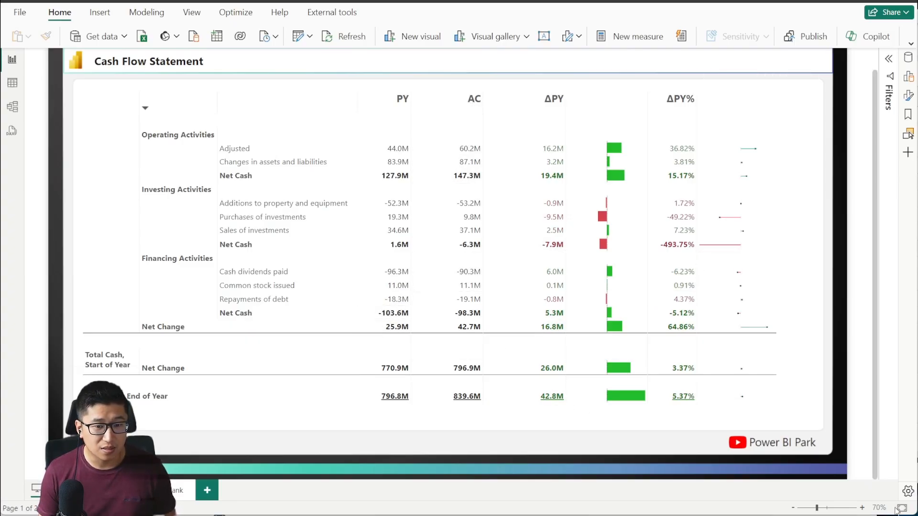
pyautogui.click(863, 508)
pyautogui.click(863, 508)
pyautogui.scroll(-2, 747, 313)
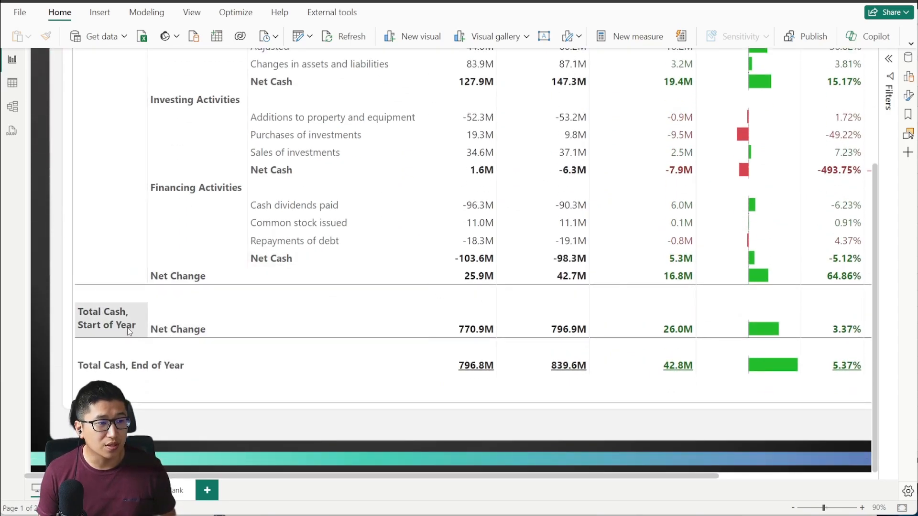
# - Compare the Total Cash, Start of Year and End of Year rows with the PY and AC columns in the matrix
pyautogui.scroll(3, 475, 313)
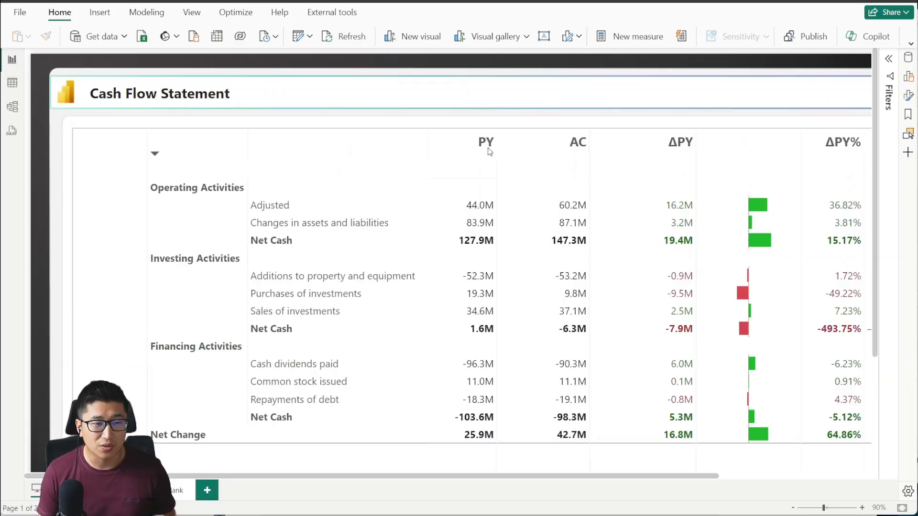
pyautogui.scroll(-3, 490, 151)
pyautogui.rightClick(477, 330)
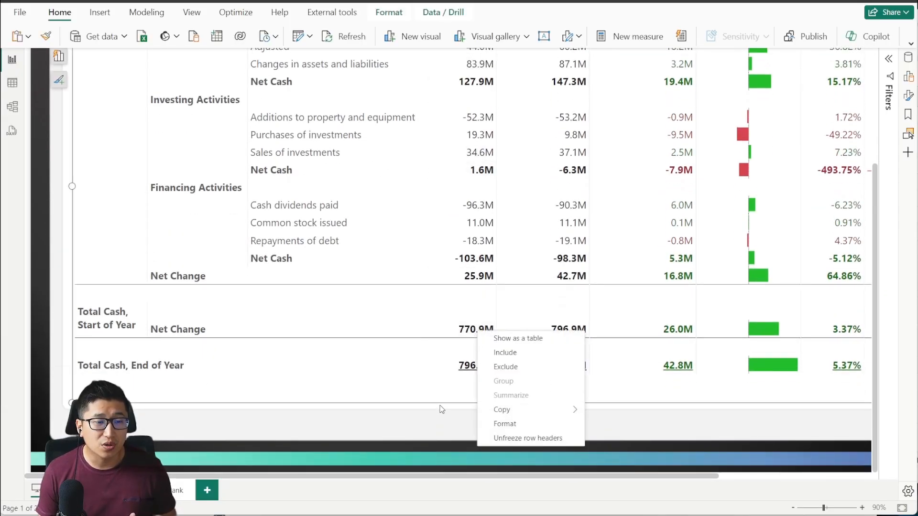
pyautogui.press('Escape')
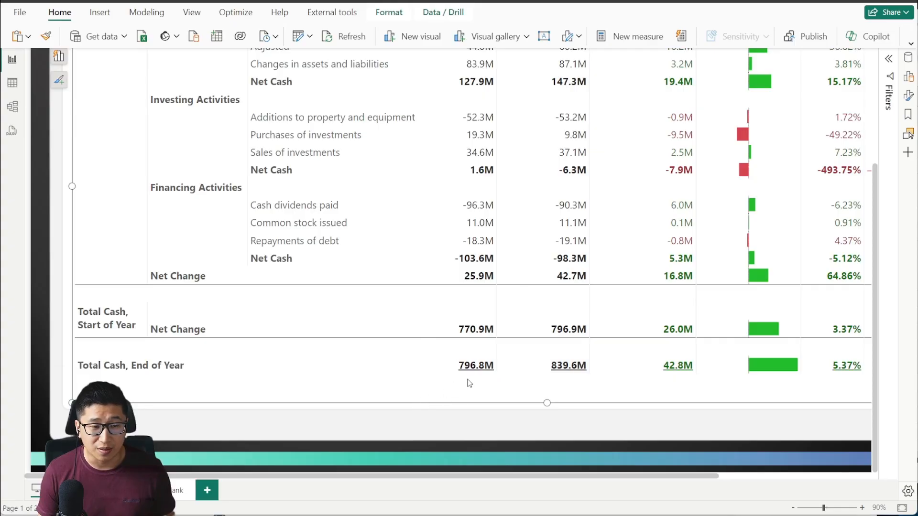
pyautogui.scroll(4, 550, 335)
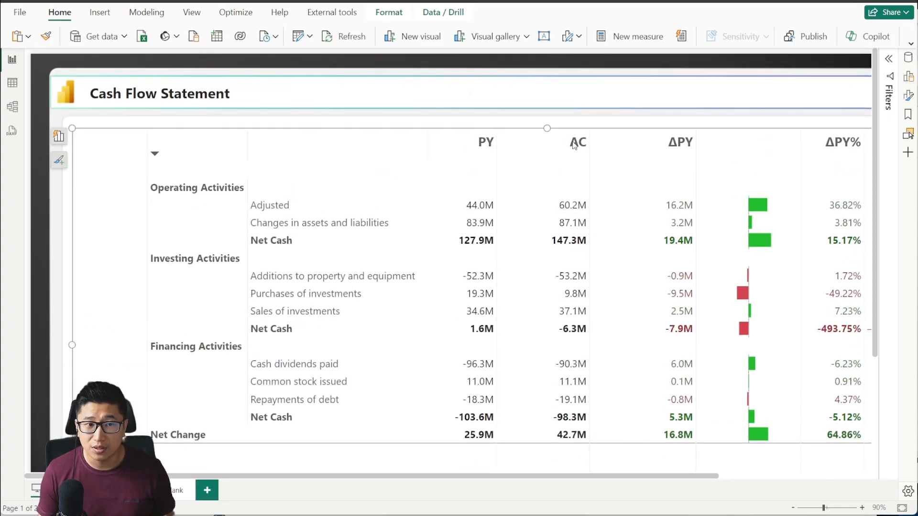
pyautogui.scroll(-3, 574, 144)
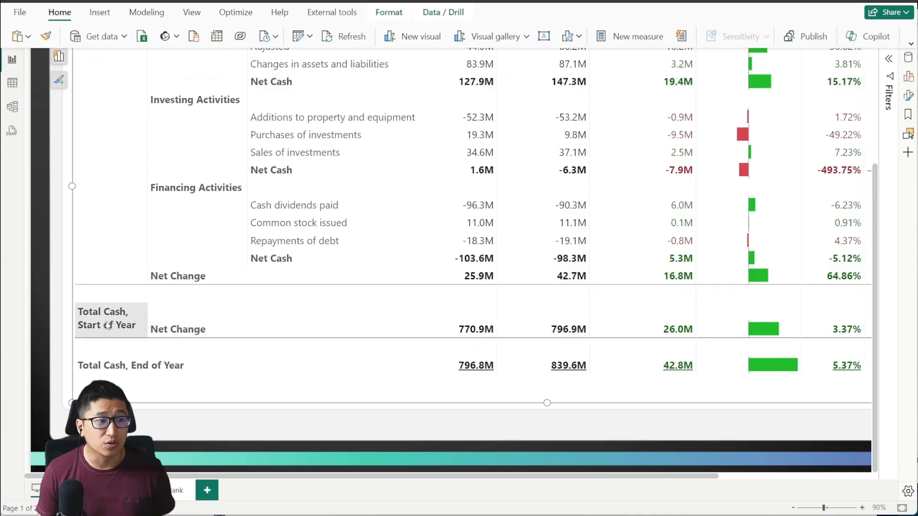
pyautogui.scroll(3, 301, 338)
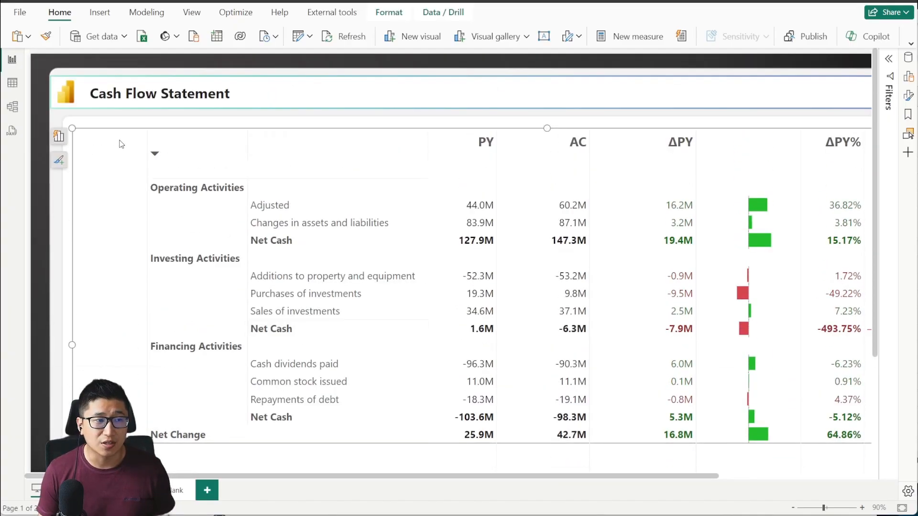
pyautogui.scroll(-3, 478, 148)
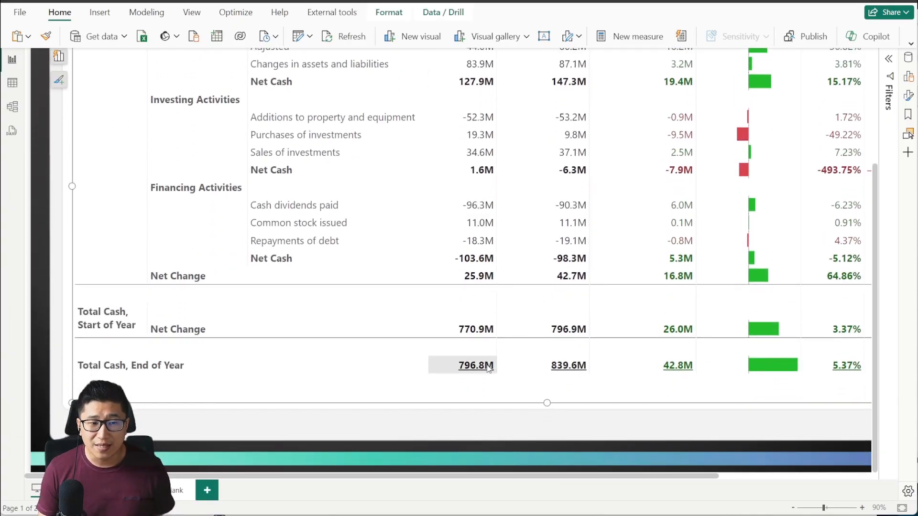
pyautogui.scroll(3, 583, 163)
pyautogui.scroll(-3, 580, 153)
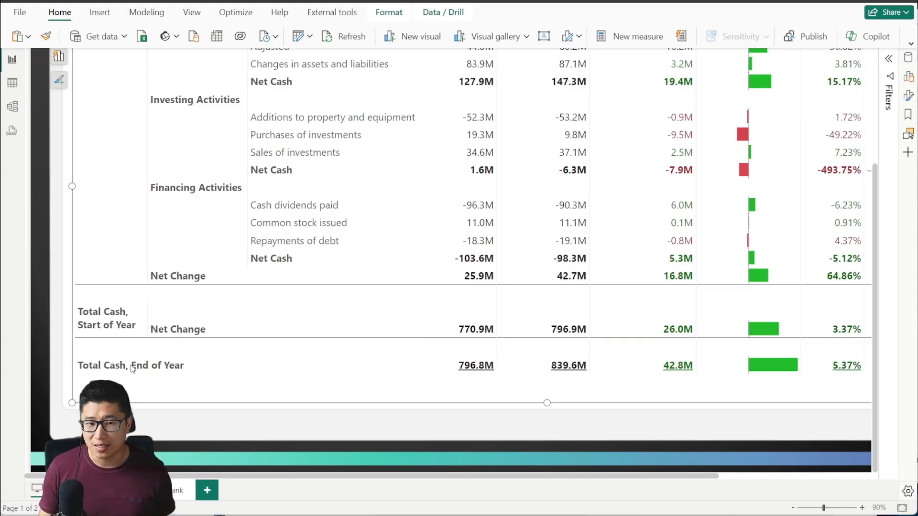
pyautogui.scroll(-2, 415, 359)
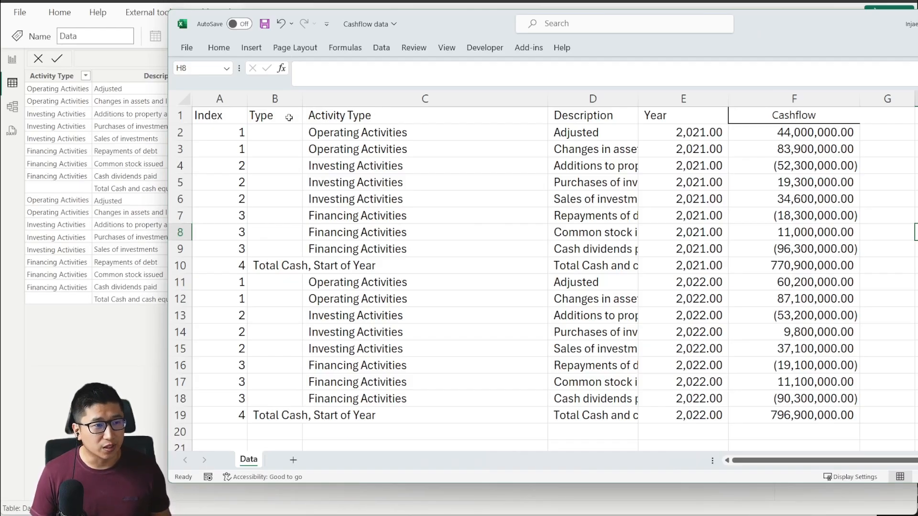
# - Review the Index, Type, Activity Type, Description, Year and Cashflow columns in the Cashflow data workbook in Excel
pyautogui.click(220, 99)
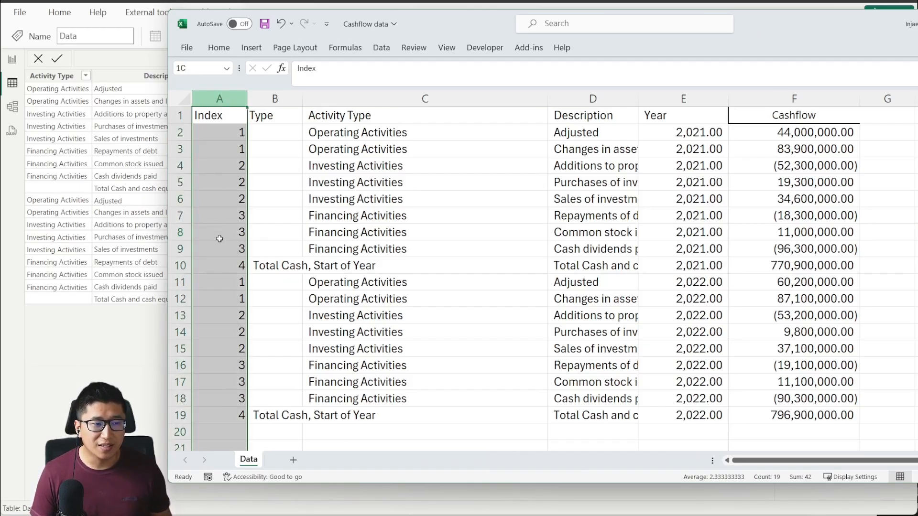
pyautogui.click(430, 215)
pyautogui.click(275, 98)
pyautogui.click(283, 163)
pyautogui.moveTo(284, 133); pyautogui.dragTo(279, 251)
pyautogui.click(360, 111)
pyautogui.moveTo(360, 111); pyautogui.dragTo(363, 416)
pyautogui.click(588, 121)
pyautogui.moveTo(587, 121); pyautogui.dragTo(575, 426)
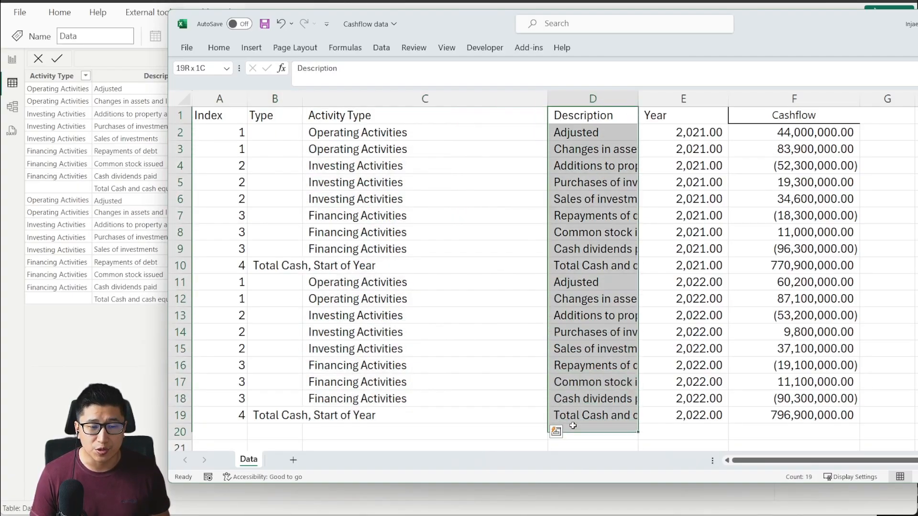
pyautogui.click(684, 115)
pyautogui.moveTo(683, 116); pyautogui.dragTo(684, 415)
pyautogui.moveTo(794, 115); pyautogui.dragTo(816, 415)
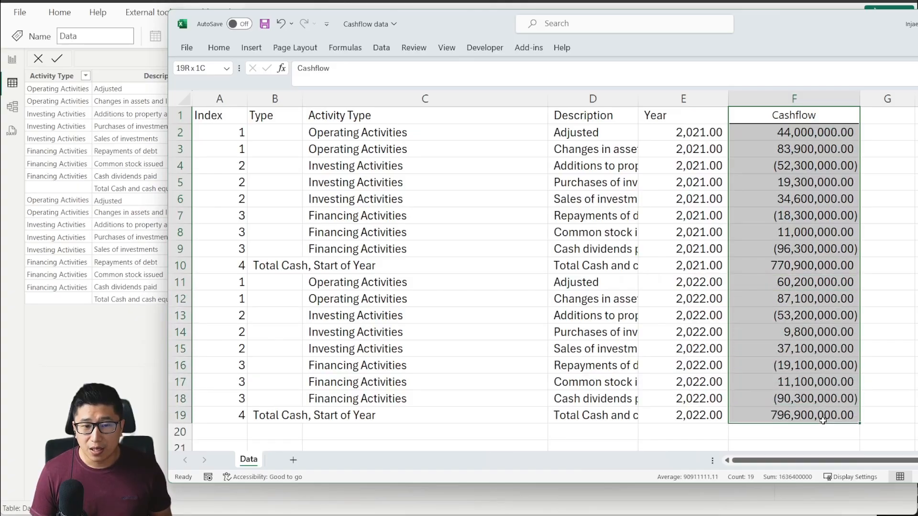
pyautogui.click(812, 382)
# - Examine the 2021 Total Cash, Start of Year row and the operating and investing activity entries in the source data
pyautogui.moveTo(303, 265); pyautogui.dragTo(808, 269)
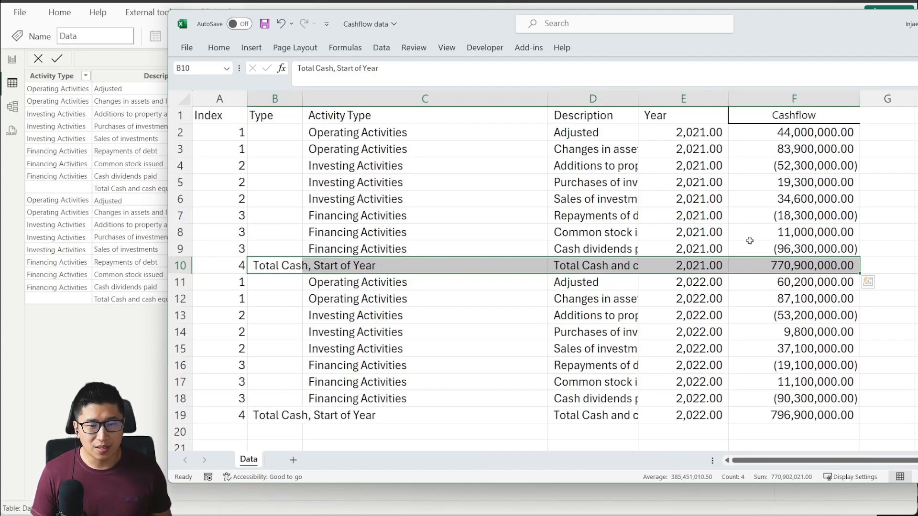
pyautogui.click(396, 122)
pyautogui.moveTo(707, 137); pyautogui.dragTo(651, 267)
pyautogui.click(392, 130)
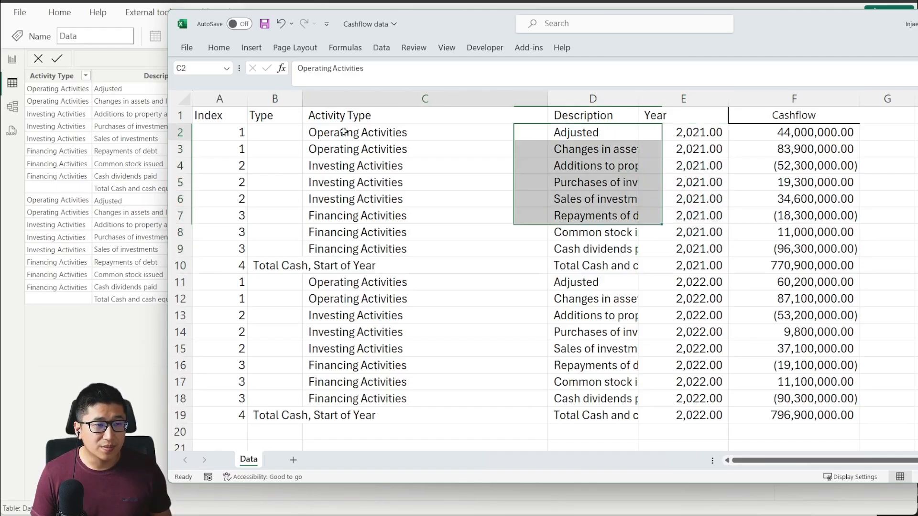
pyautogui.click(344, 146)
pyautogui.click(359, 165)
pyautogui.click(357, 189)
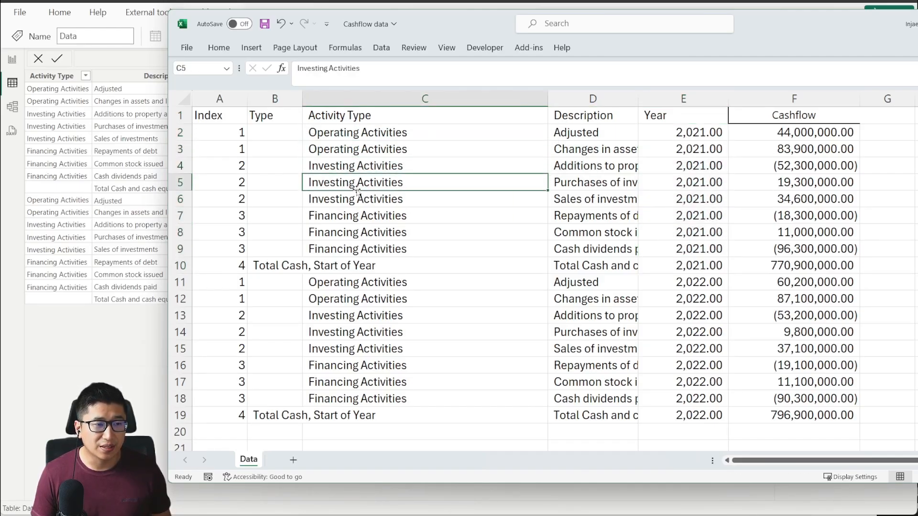
# - Review the operating, investing and financing entries under Activity Type and widen the Description column in the source data
pyautogui.click(372, 137)
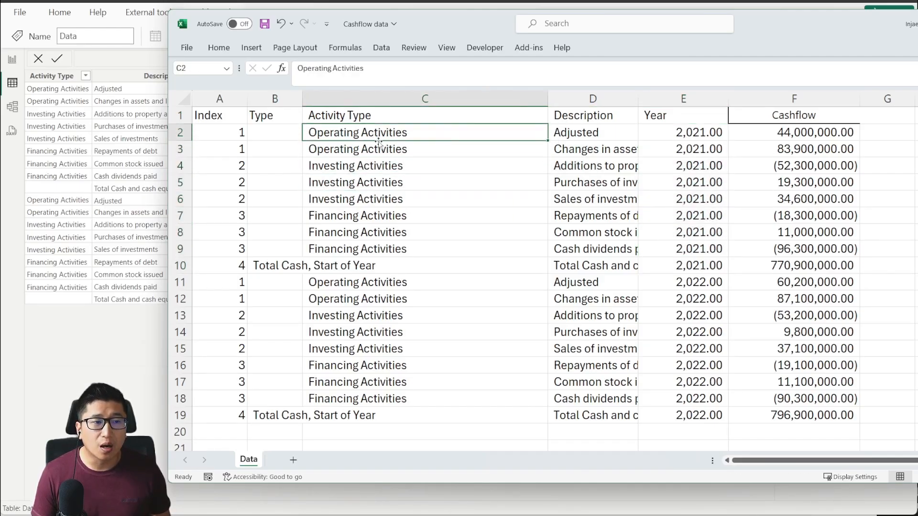
pyautogui.click(396, 170)
pyautogui.click(399, 220)
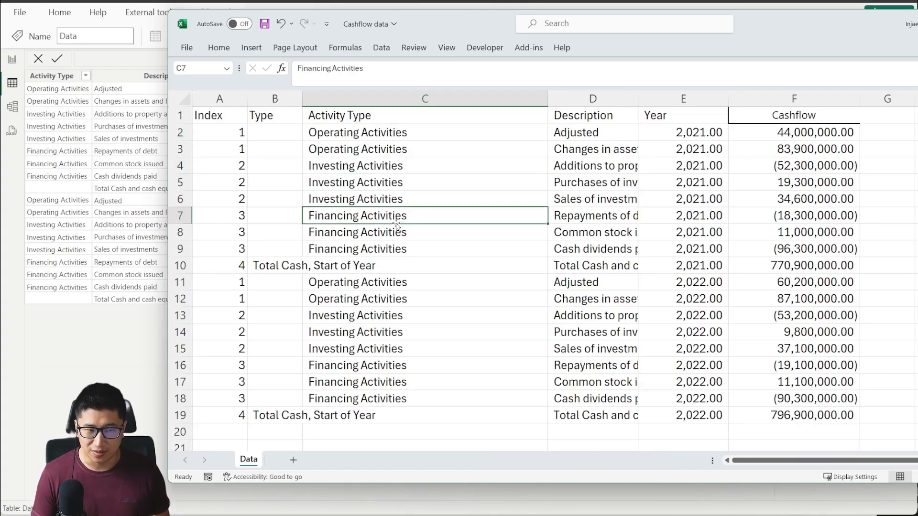
pyautogui.click(601, 131)
pyautogui.moveTo(638, 99); pyautogui.dragTo(693, 98)
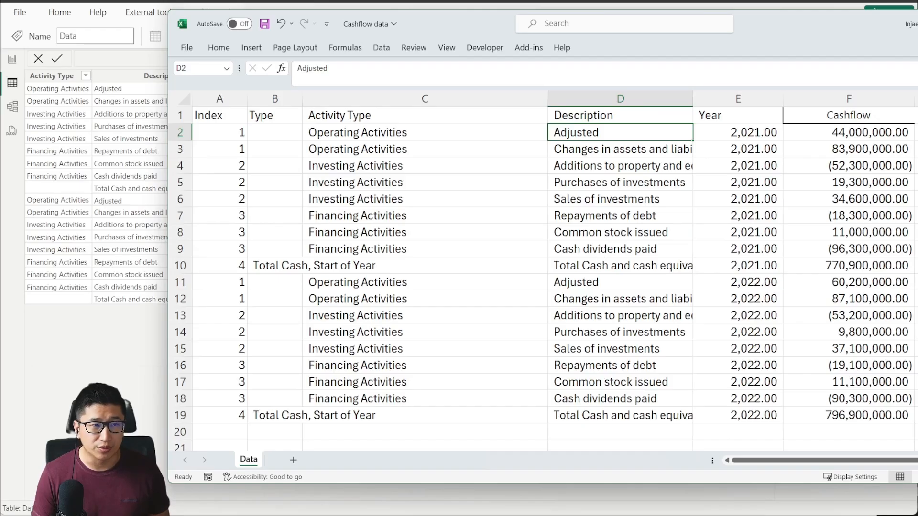
# - Compare the workbook's Activity Type and Description columns with the row groups of the finished Cash Flow Statement in Power BI
pyautogui.click(75, 374)
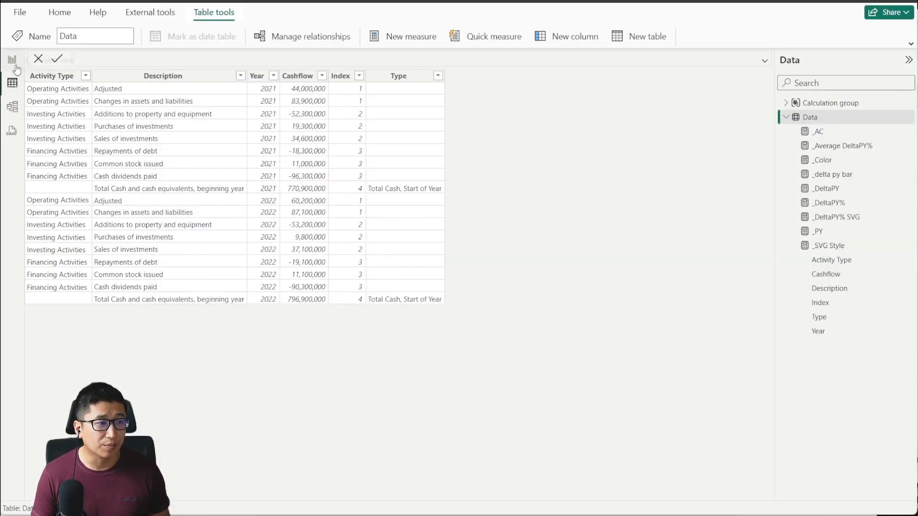
pyautogui.click(15, 67)
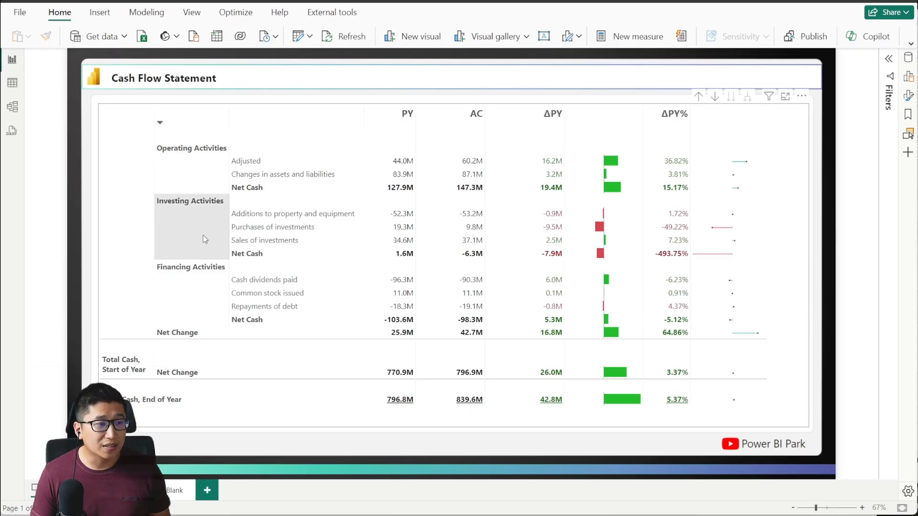
pyautogui.hotkey('alt', 'Tab')
pyautogui.click(427, 98)
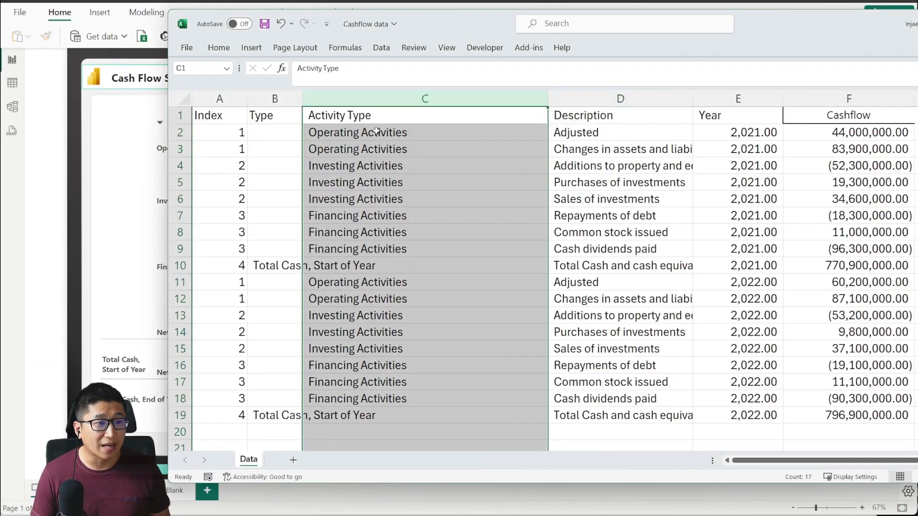
pyautogui.click(588, 132)
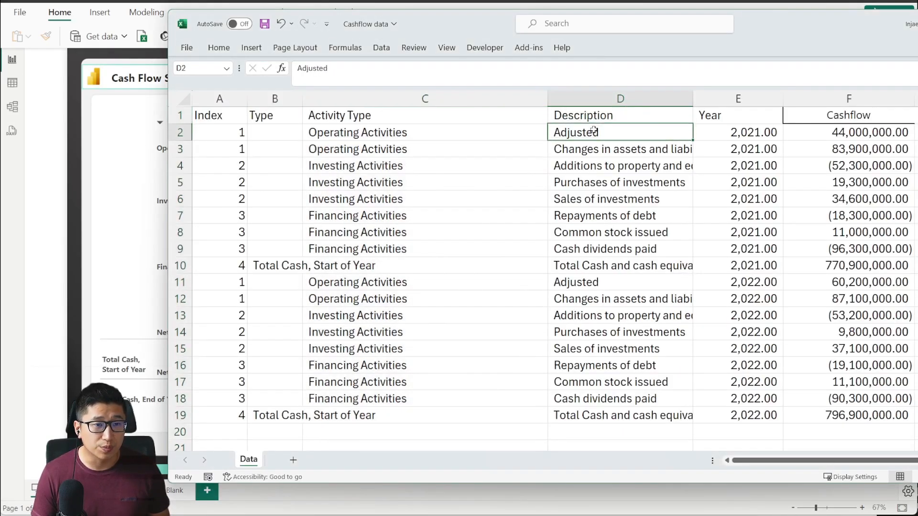
pyautogui.hotkey('alt', 'Tab')
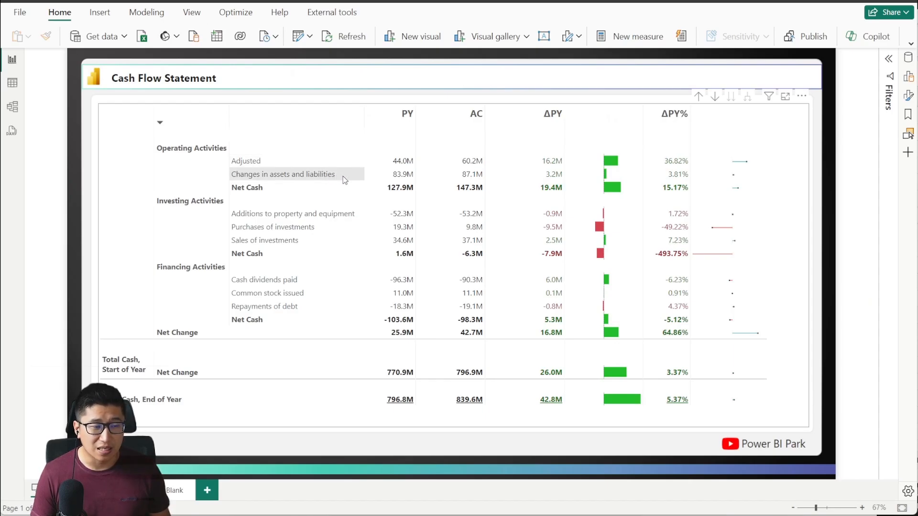
pyautogui.hotkey('alt', 'Tab')
# - Examine the Description, Year and Cashflow entries and the whole Type-to-Description range in the source data
pyautogui.moveTo(600, 135); pyautogui.dragTo(622, 167)
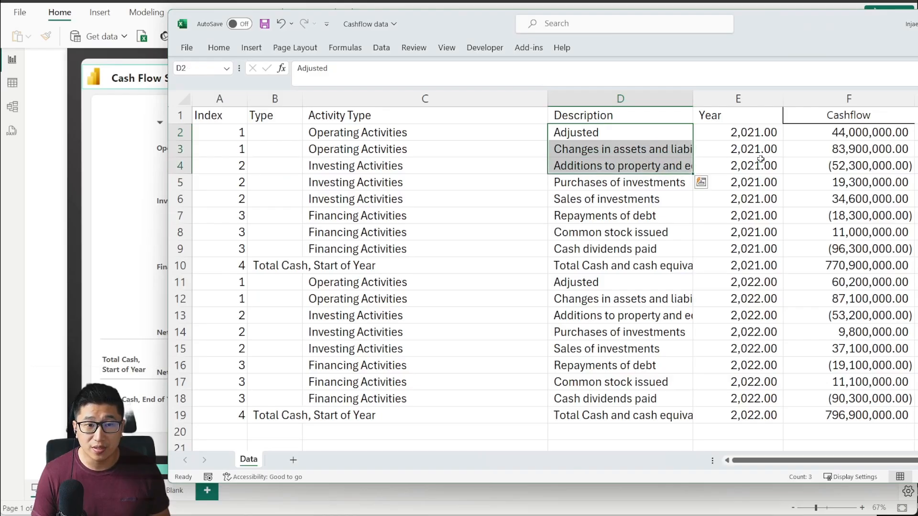
pyautogui.click(752, 143)
pyautogui.moveTo(753, 136); pyautogui.dragTo(757, 208)
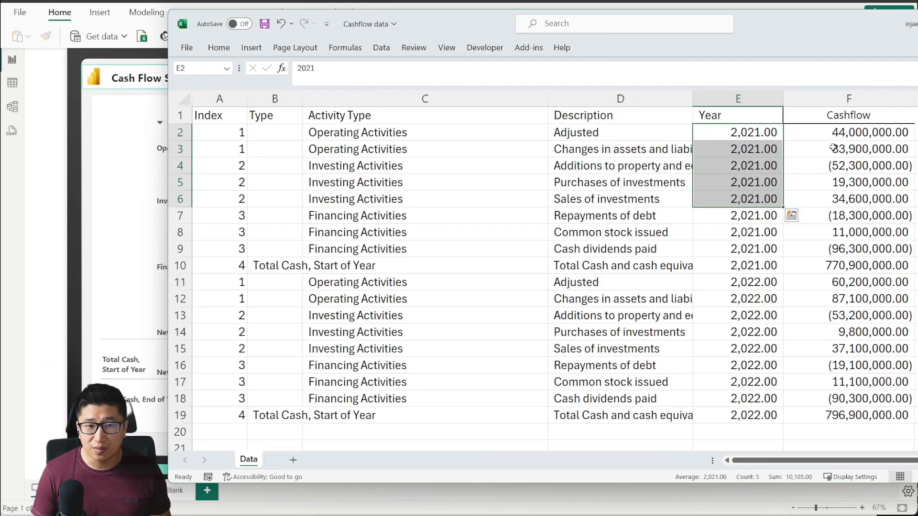
pyautogui.moveTo(840, 130); pyautogui.dragTo(837, 179)
pyautogui.moveTo(526, 135); pyautogui.dragTo(605, 144)
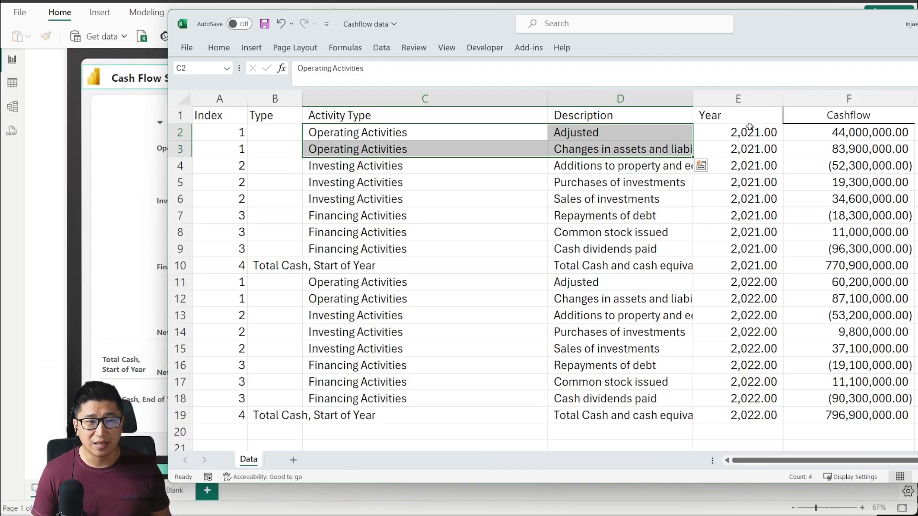
pyautogui.moveTo(291, 139); pyautogui.dragTo(693, 420)
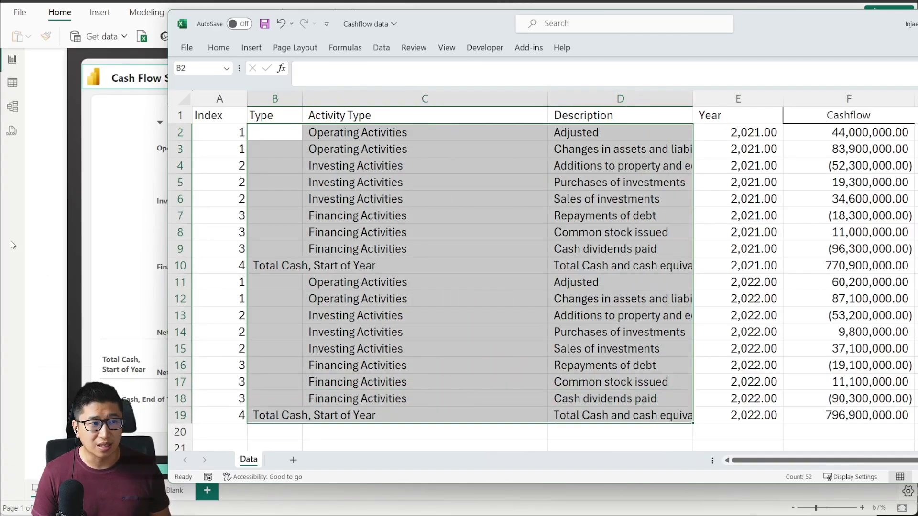
# - Switch to the Blank report page in Power BI and display the Data table's fields
pyautogui.click(178, 491)
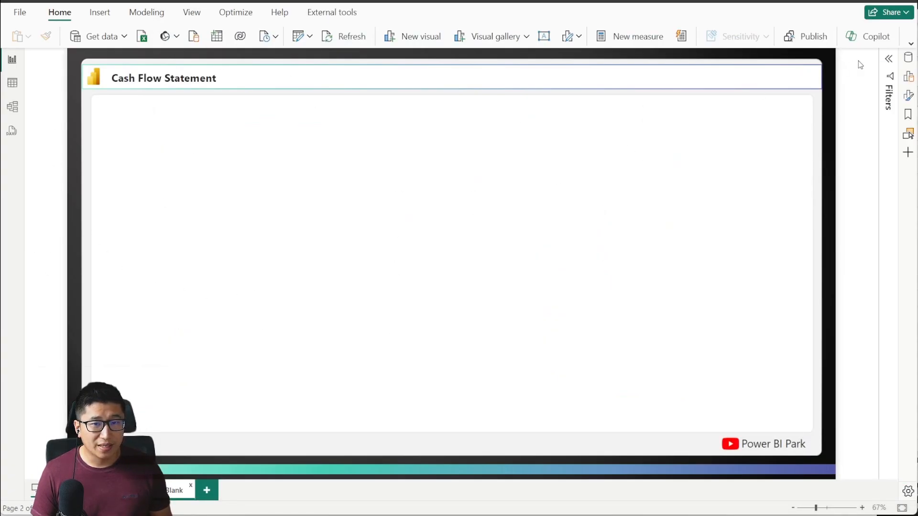
pyautogui.click(888, 60)
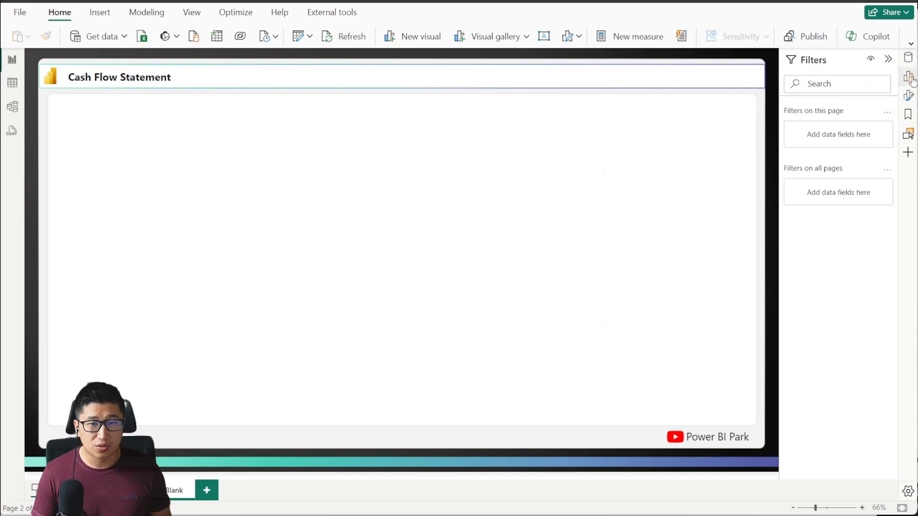
pyautogui.click(908, 57)
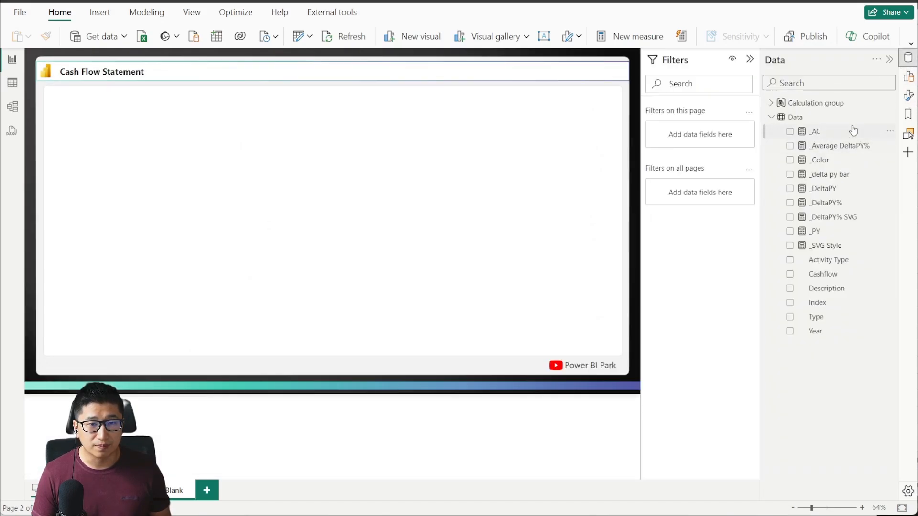
# - Create a matrix with Activity Type as rows and enlarge it to fill most of the blank Cash Flow Statement card
pyautogui.moveTo(842, 262); pyautogui.dragTo(266, 171)
pyautogui.click(413, 213)
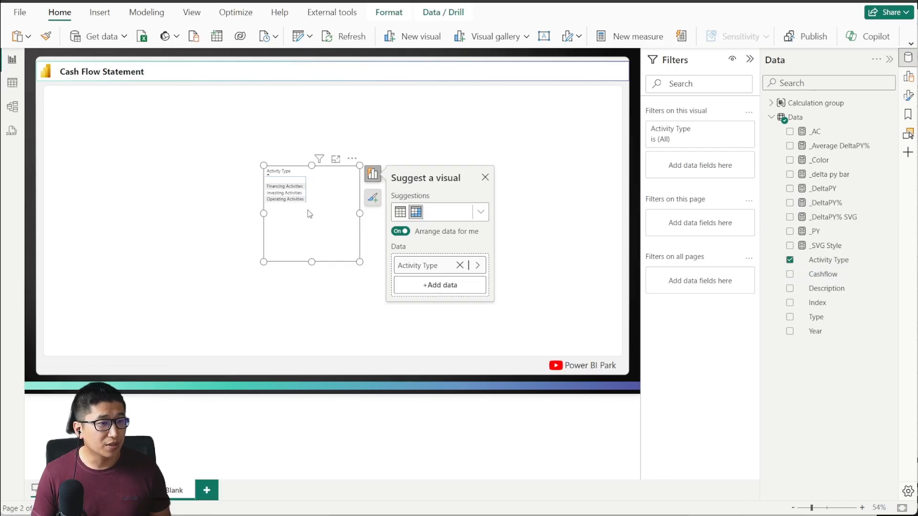
pyautogui.moveTo(310, 220); pyautogui.dragTo(105, 149)
pyautogui.moveTo(152, 189); pyautogui.dragTo(604, 328)
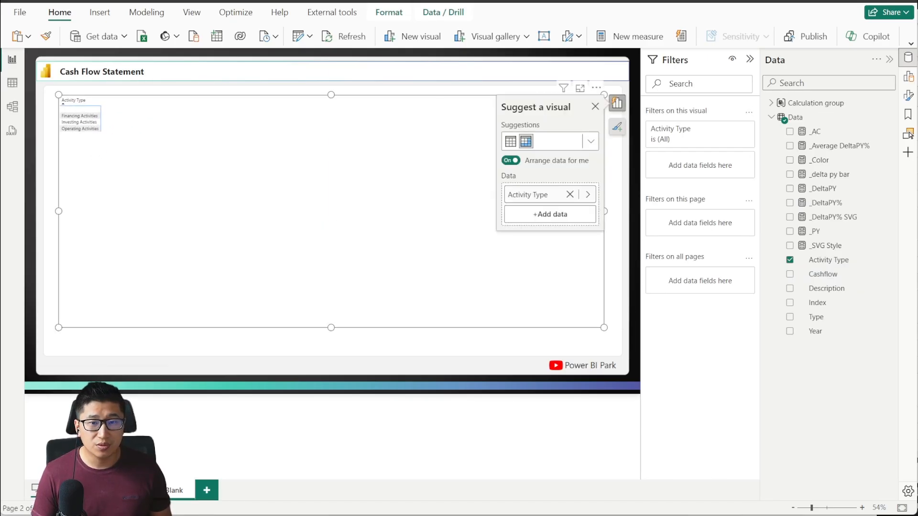
# - Set the matrix's global font size to 18 and collapse the filters area
pyautogui.click(908, 95)
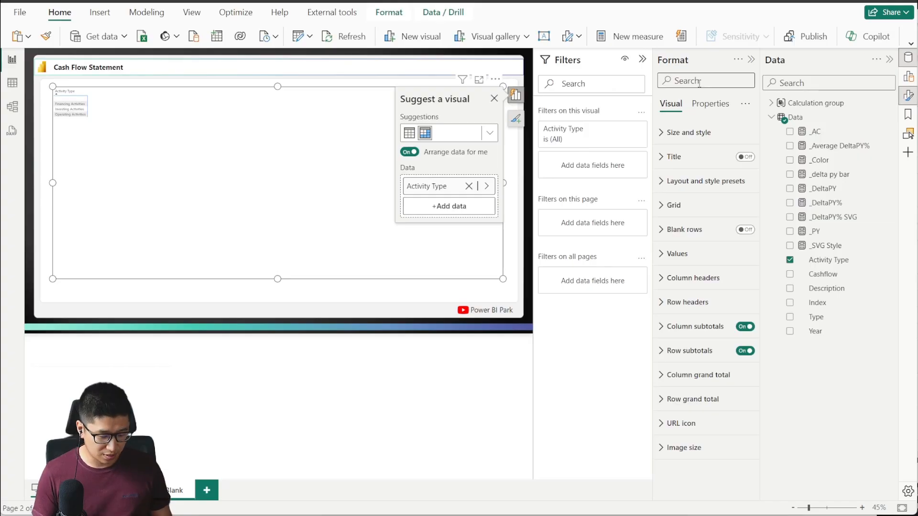
pyautogui.write('global')
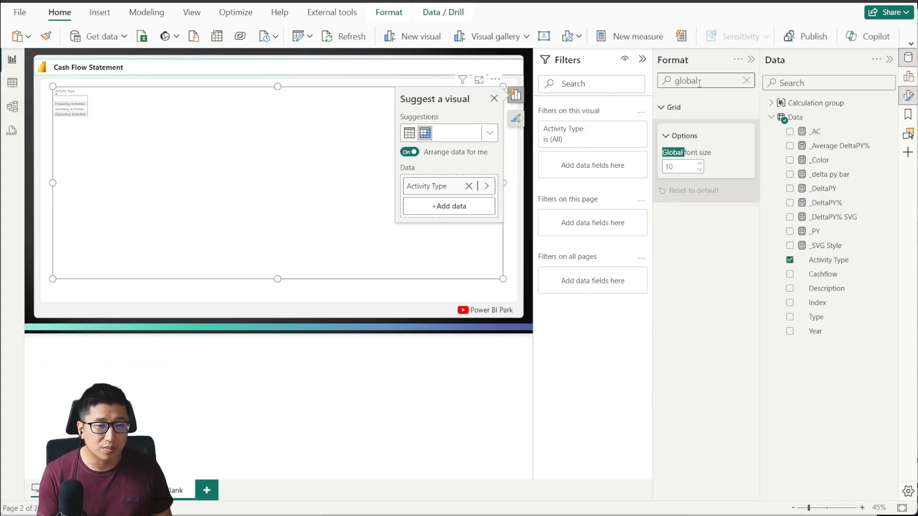
pyautogui.doubleClick(676, 165)
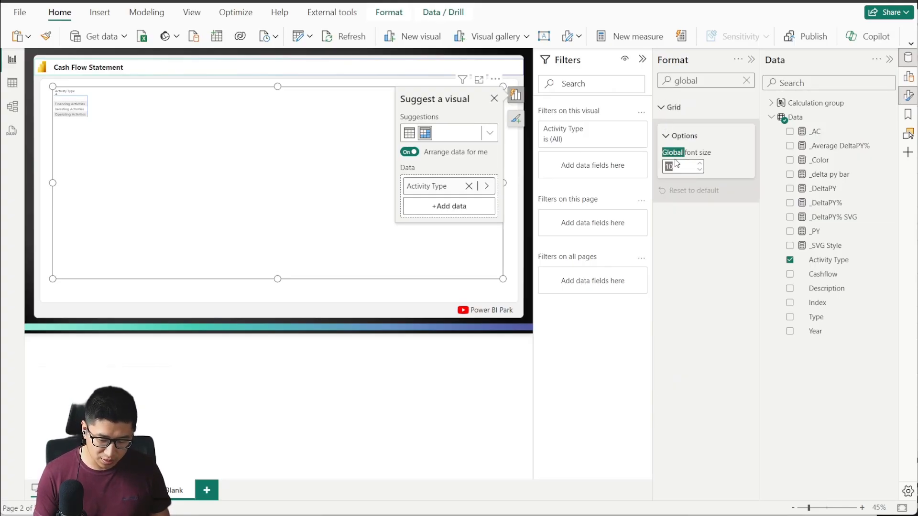
pyautogui.write('14')
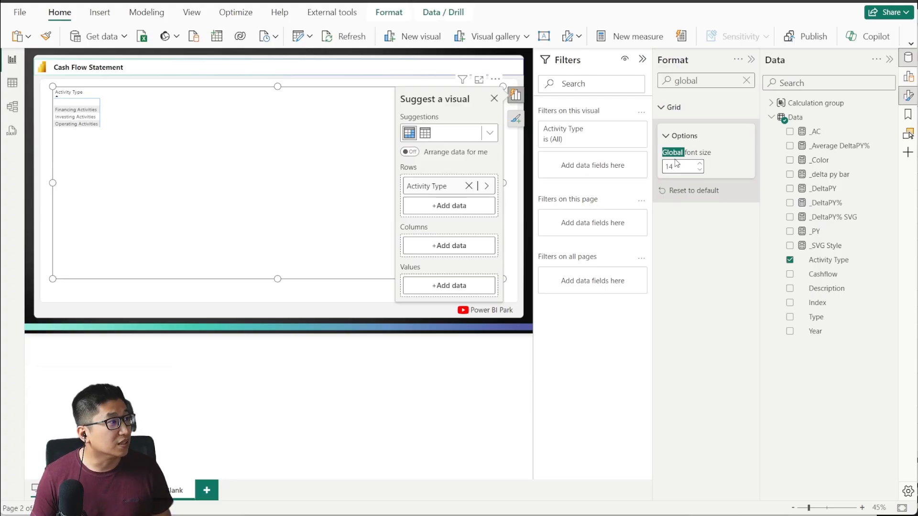
pyautogui.click(641, 60)
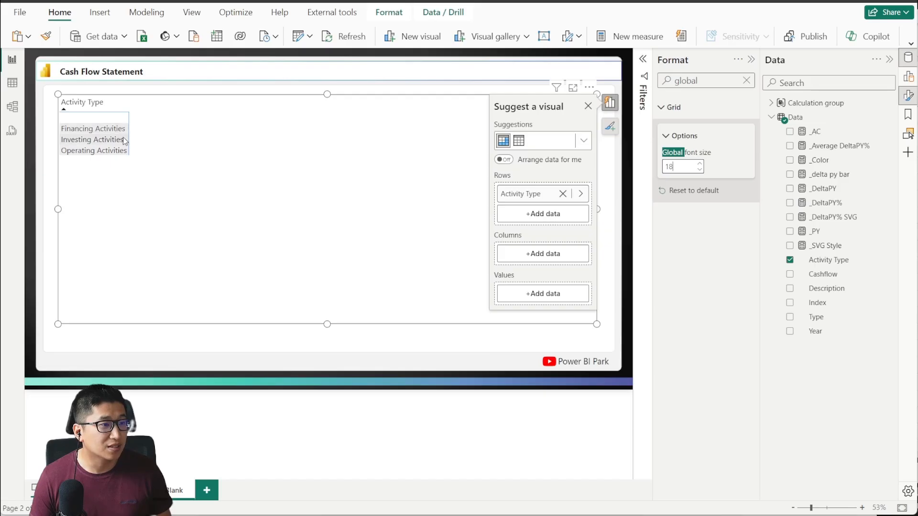
# - Check the Data table's records, show the matrix's build settings and clear the format search
pyautogui.click(12, 83)
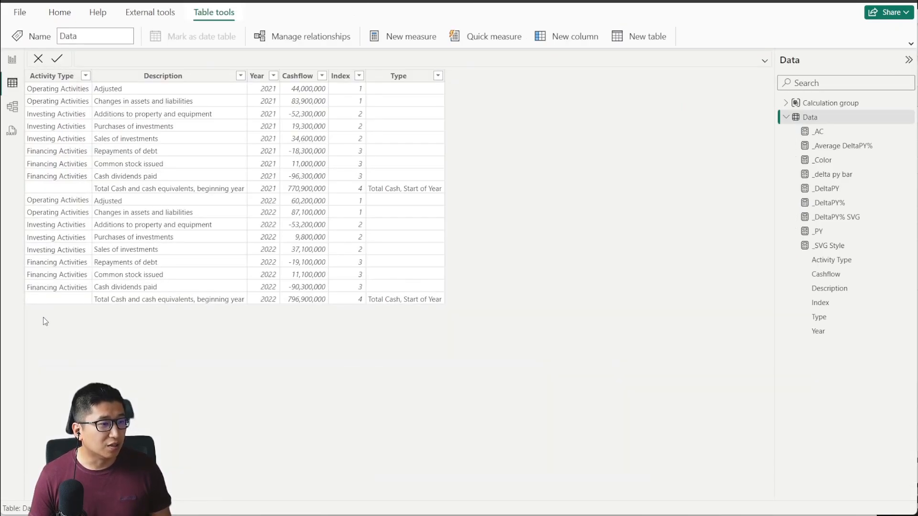
pyautogui.click(13, 59)
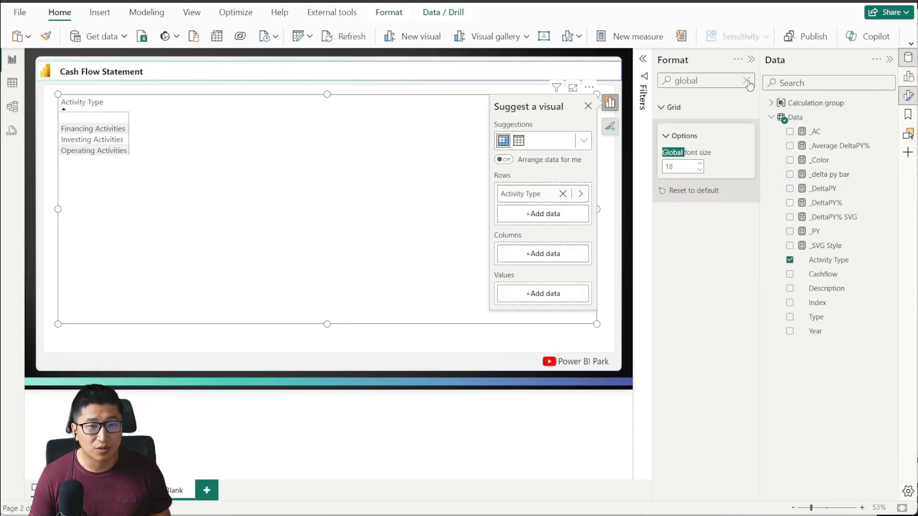
pyautogui.click(909, 77)
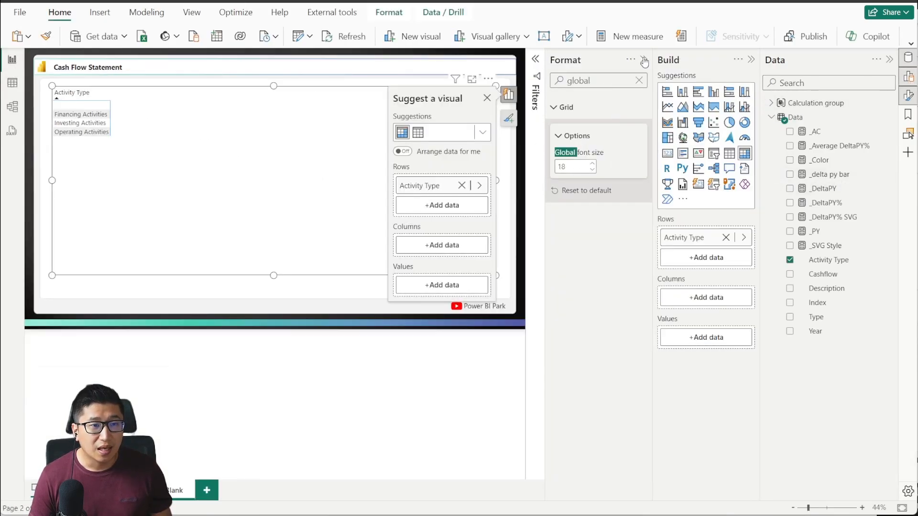
pyautogui.click(639, 81)
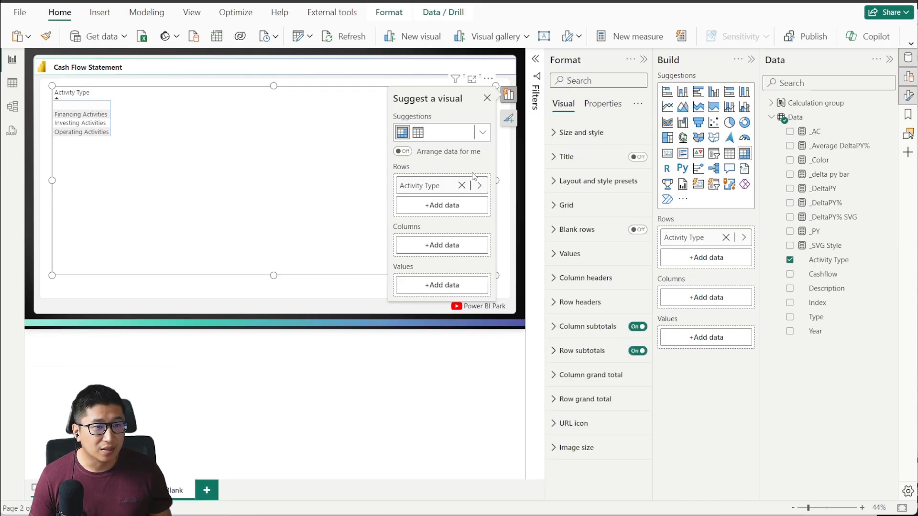
pyautogui.click(518, 170)
pyautogui.click(167, 112)
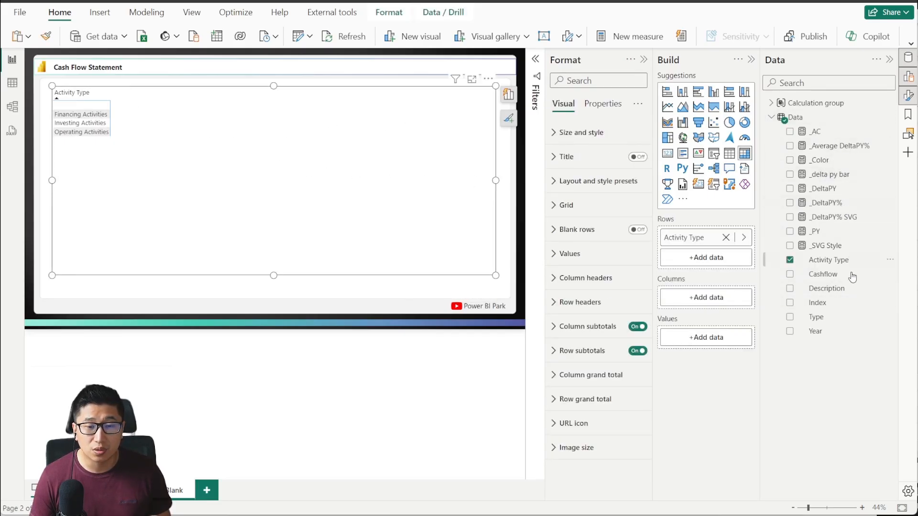
# - Add Description beneath Activity Type in the matrix rows and expand the rows to the next level
pyautogui.moveTo(827, 288); pyautogui.dragTo(737, 262)
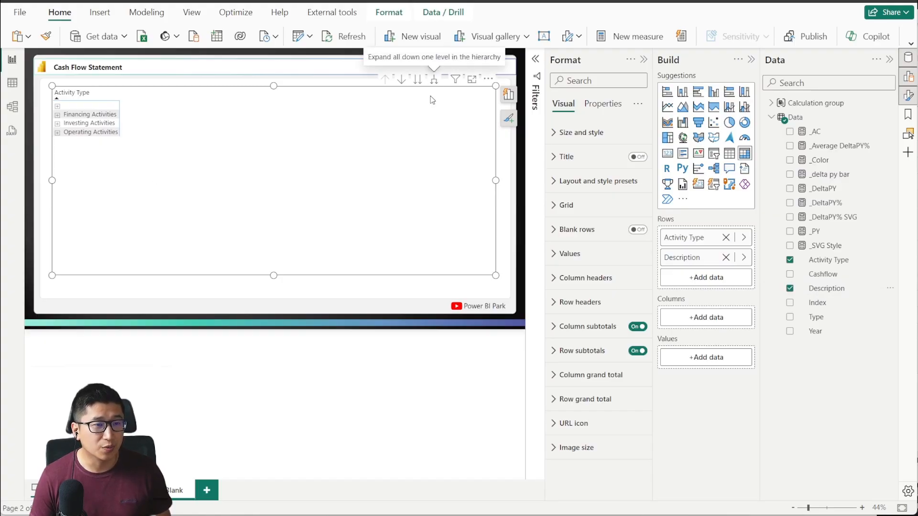
pyautogui.rightClick(70, 105)
pyautogui.moveTo(94, 106)
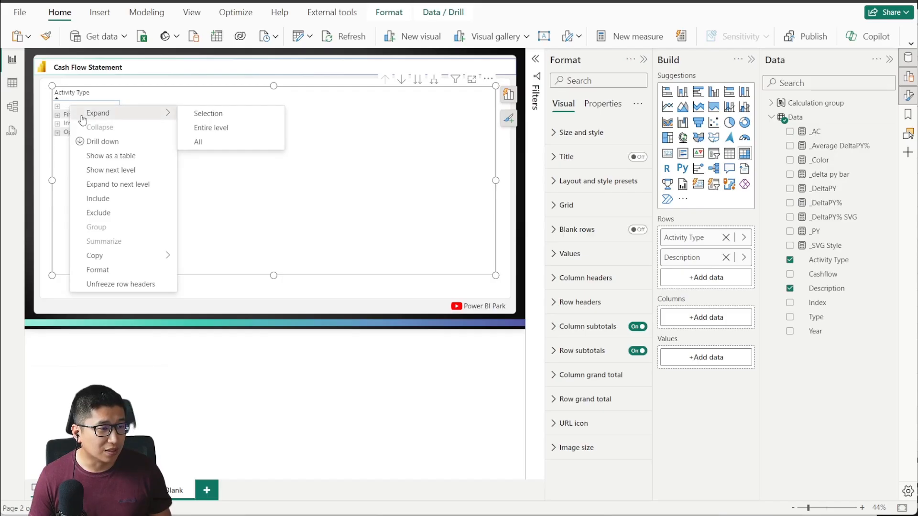
pyautogui.click(131, 187)
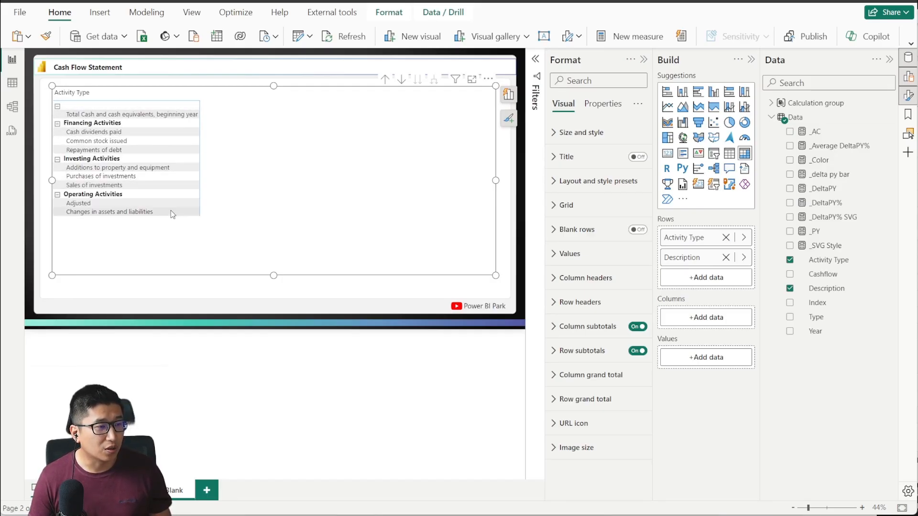
# - Add Year to the matrix columns and check the Cashflow column in the Excel source data
pyautogui.moveTo(835, 338); pyautogui.dragTo(708, 318)
pyautogui.moveTo(812, 279); pyautogui.dragTo(715, 375)
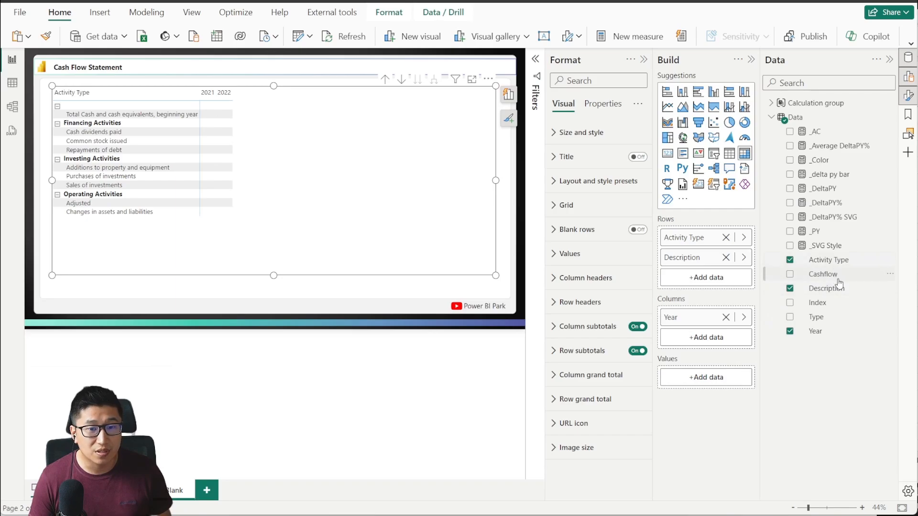
pyautogui.hotkey('alt', 'Tab')
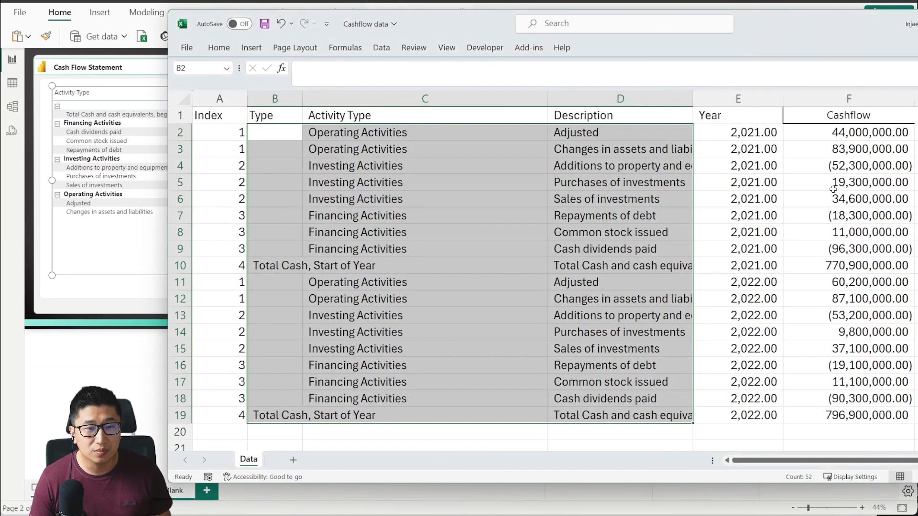
pyautogui.hotkey('alt', 'Tab')
pyautogui.moveTo(823, 275); pyautogui.dragTo(700, 381)
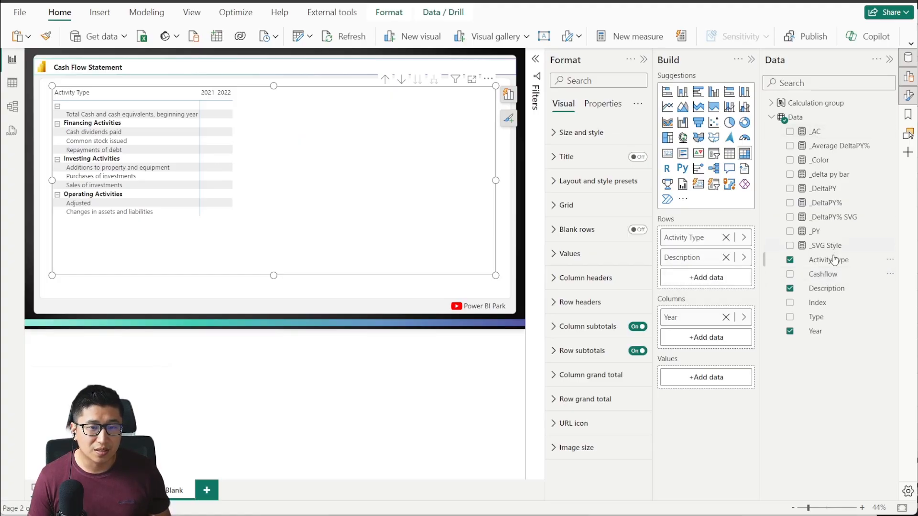
# - Create a new measure in the Data table that totals the cash flow: Measure = sum(Data[Cashflow])
pyautogui.rightClick(800, 118)
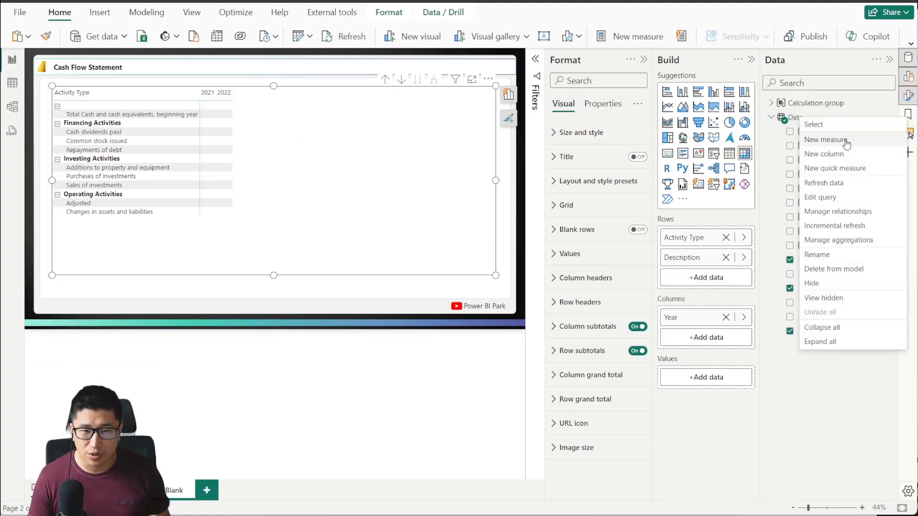
pyautogui.click(826, 140)
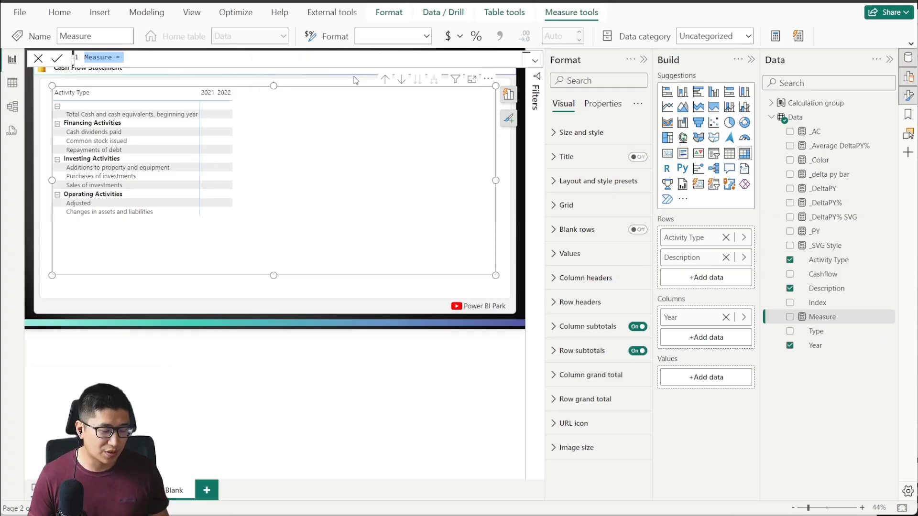
pyautogui.write('sum(')
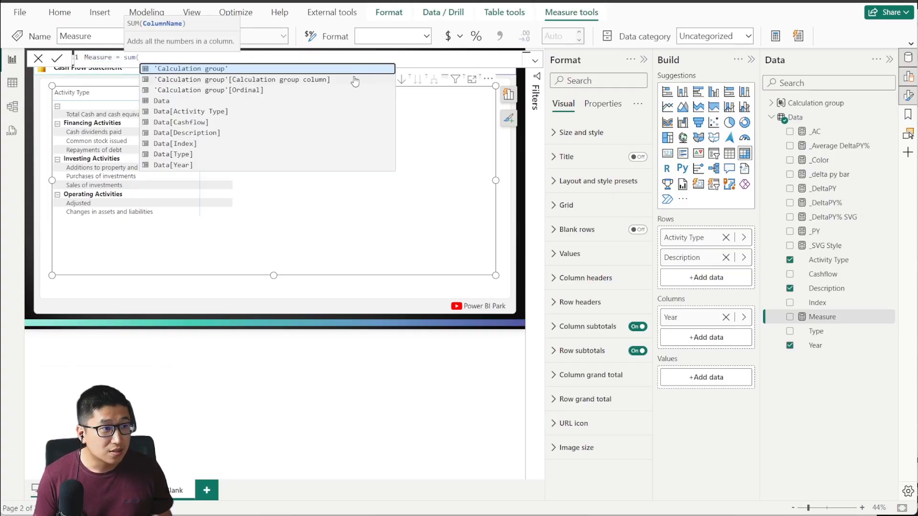
pyautogui.write('Data[Cashflow])')
pyautogui.press('Return')
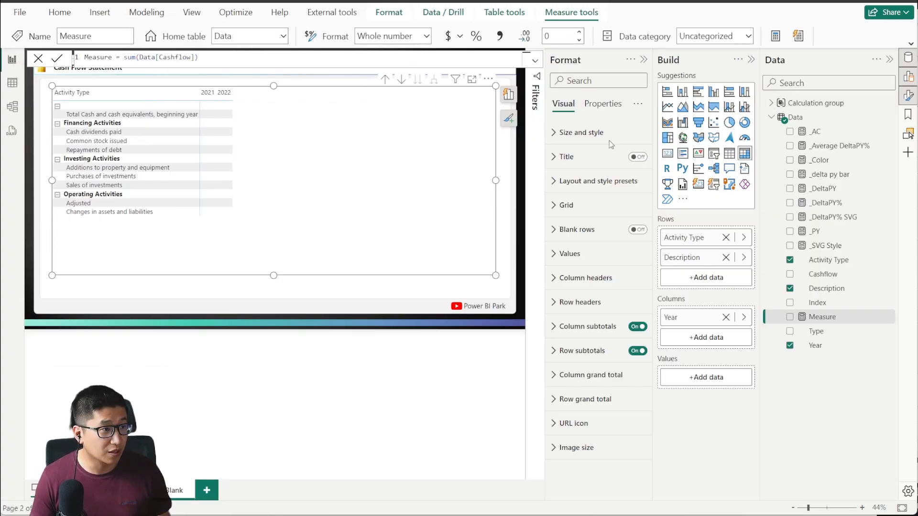
pyautogui.click(57, 58)
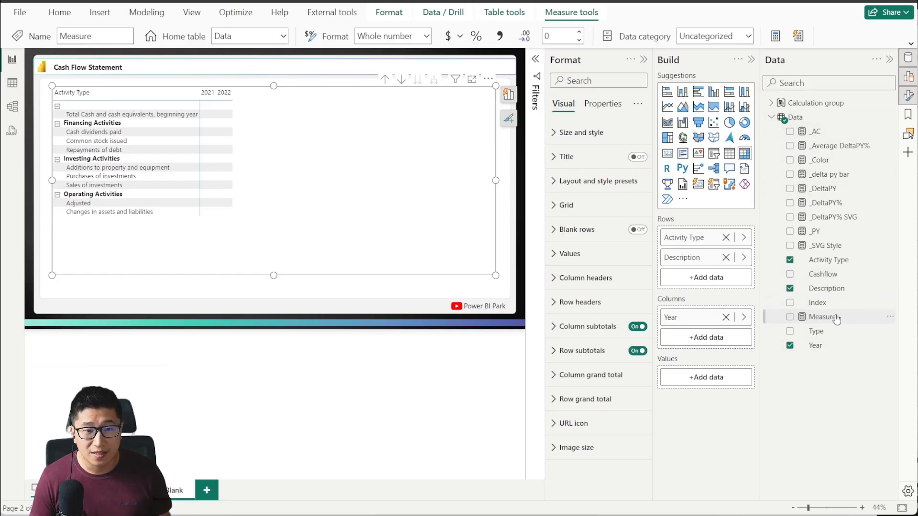
# - Add Measure to the matrix values with a thousands separator and hide the build settings
pyautogui.moveTo(823, 317); pyautogui.dragTo(706, 378)
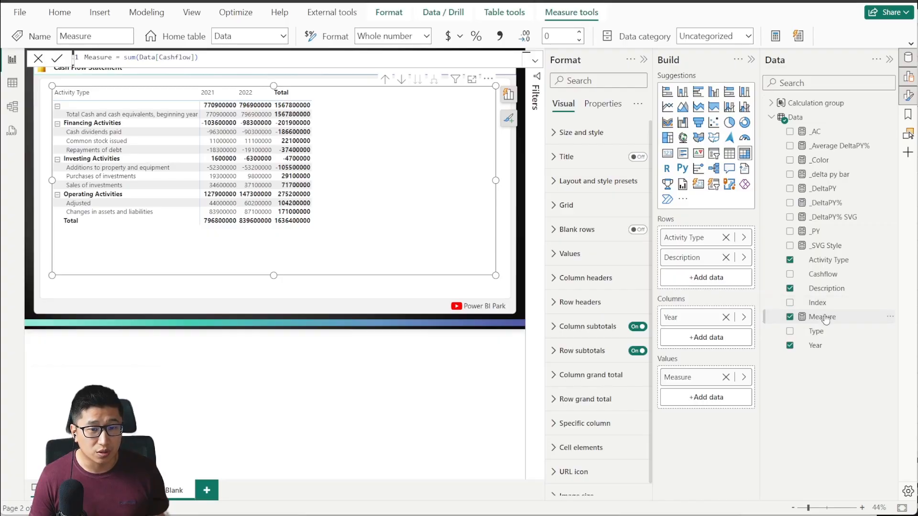
pyautogui.click(501, 35)
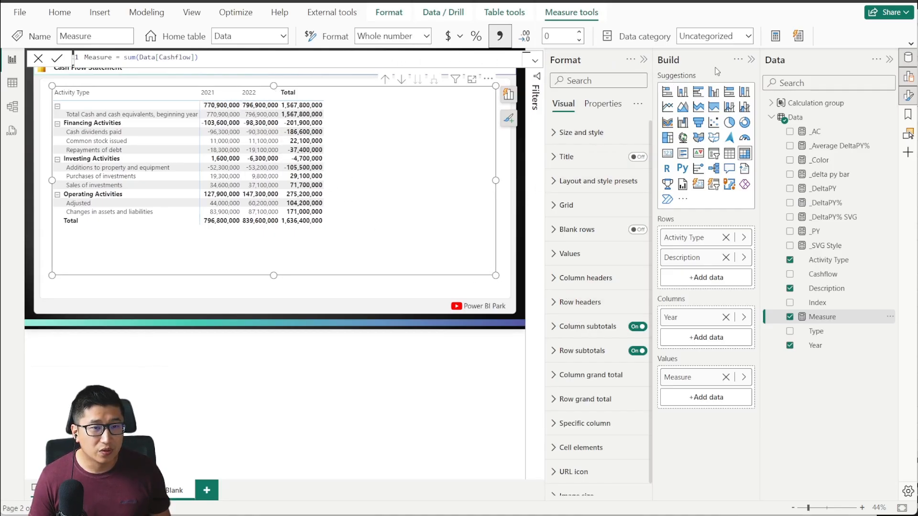
pyautogui.click(751, 60)
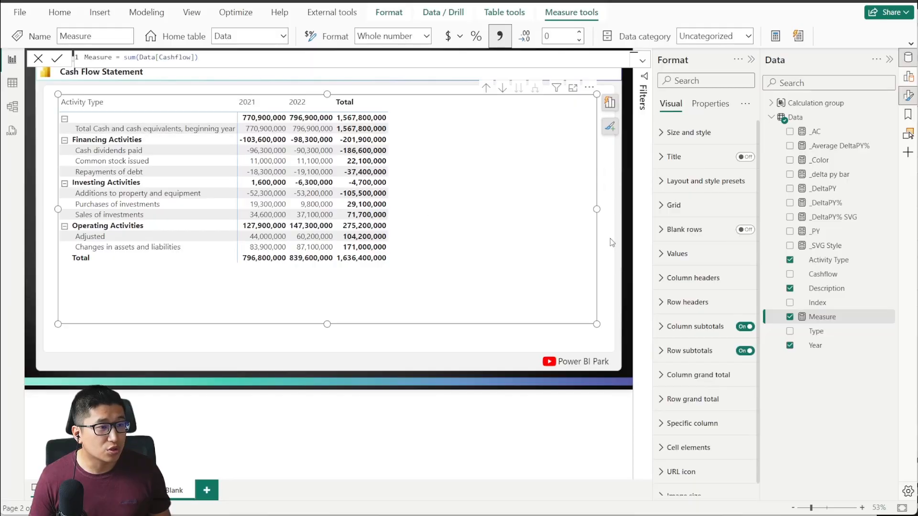
# - Check the matrix layouts article and set the matrix's style preset to None
pyautogui.click(719, 183)
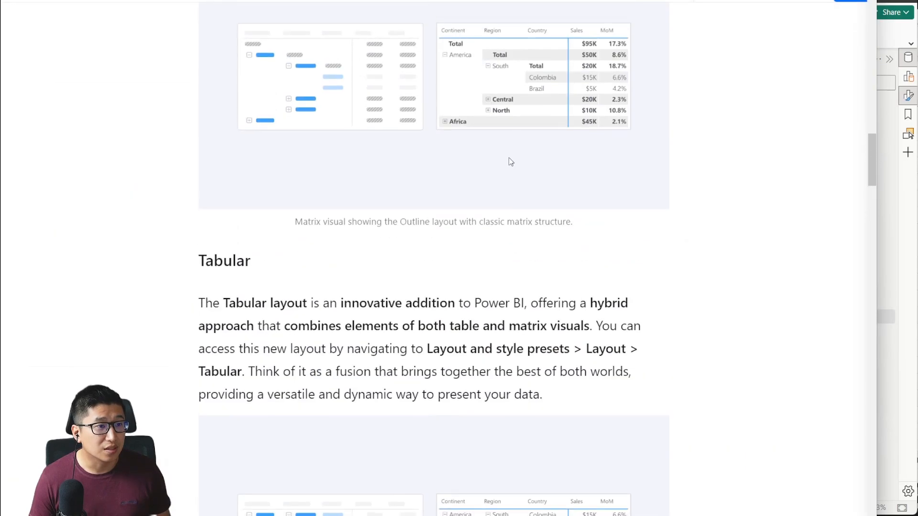
pyautogui.scroll(10, 286, 161)
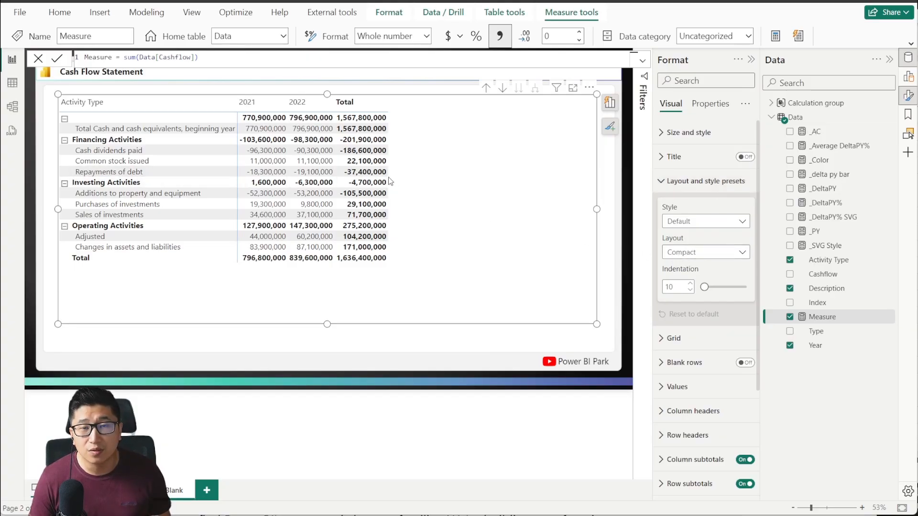
pyautogui.click(734, 224)
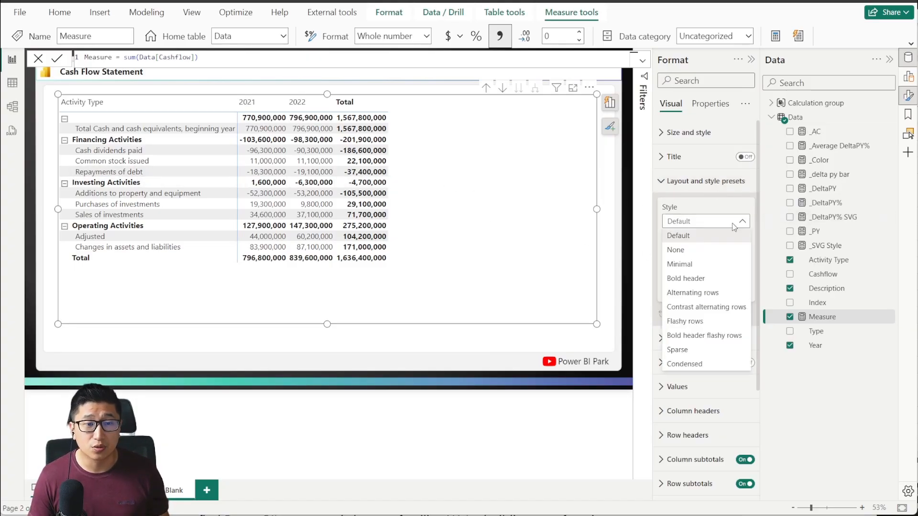
pyautogui.click(731, 252)
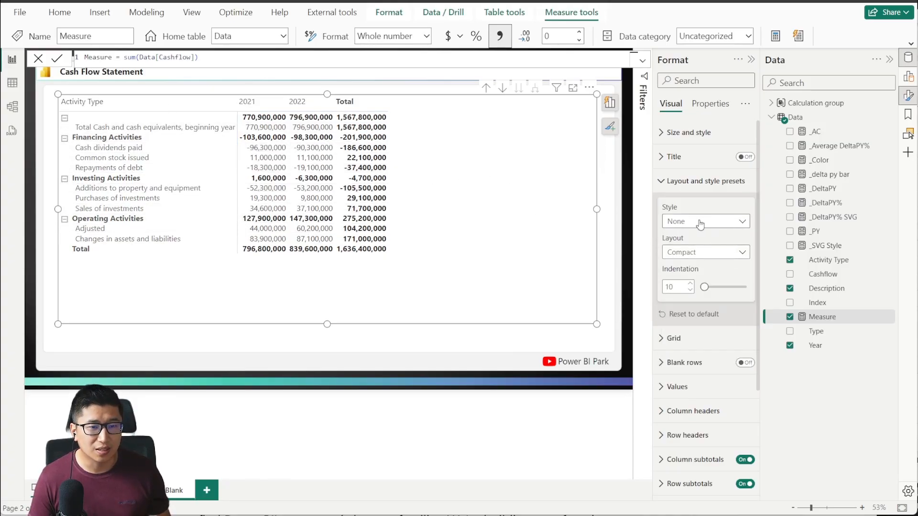
# - Try the Bold header style preset on the matrix, and return the style to None
pyautogui.click(700, 224)
pyautogui.click(691, 276)
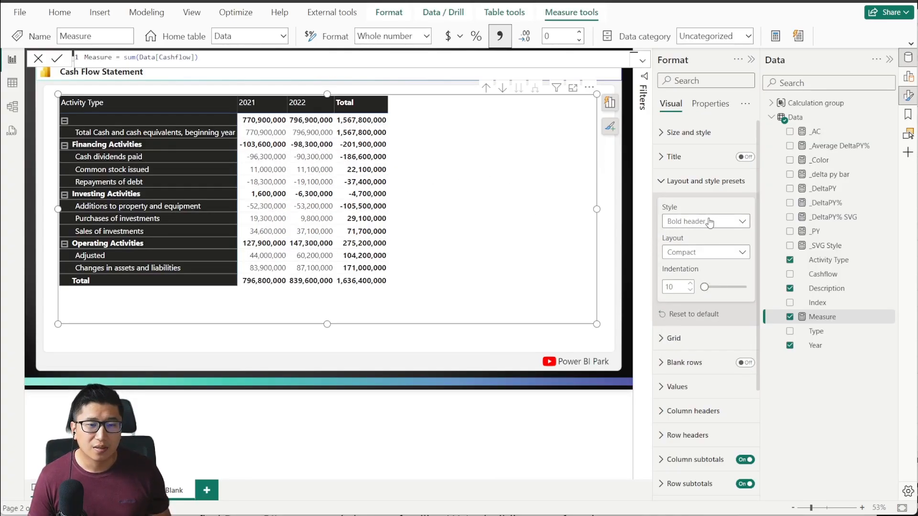
pyautogui.click(709, 222)
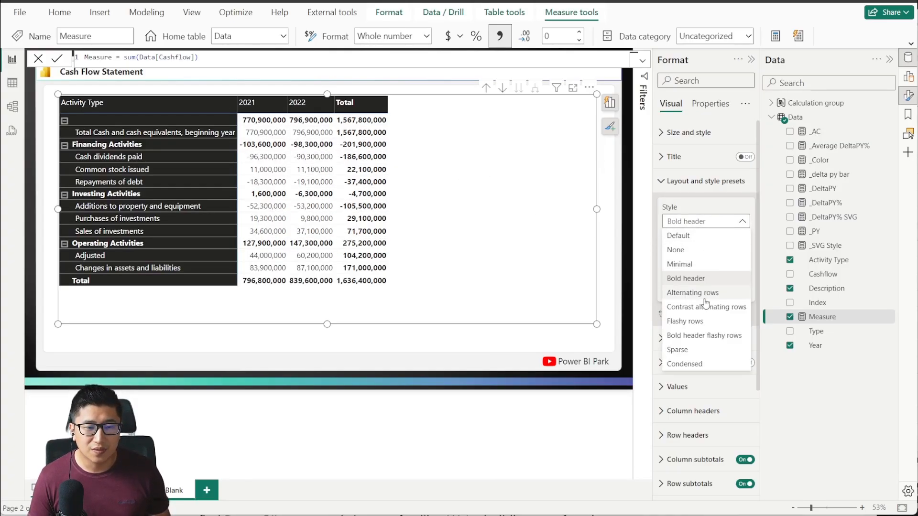
pyautogui.click(717, 251)
pyautogui.click(726, 224)
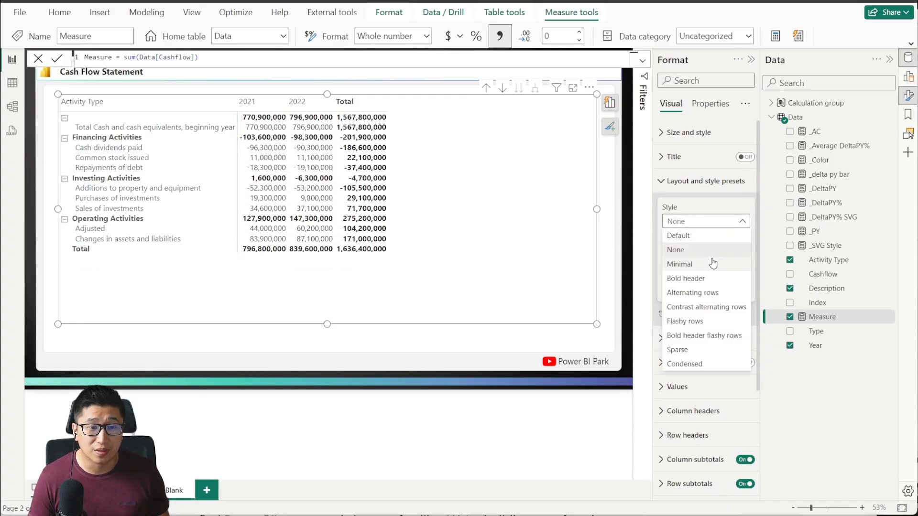
pyautogui.click(707, 263)
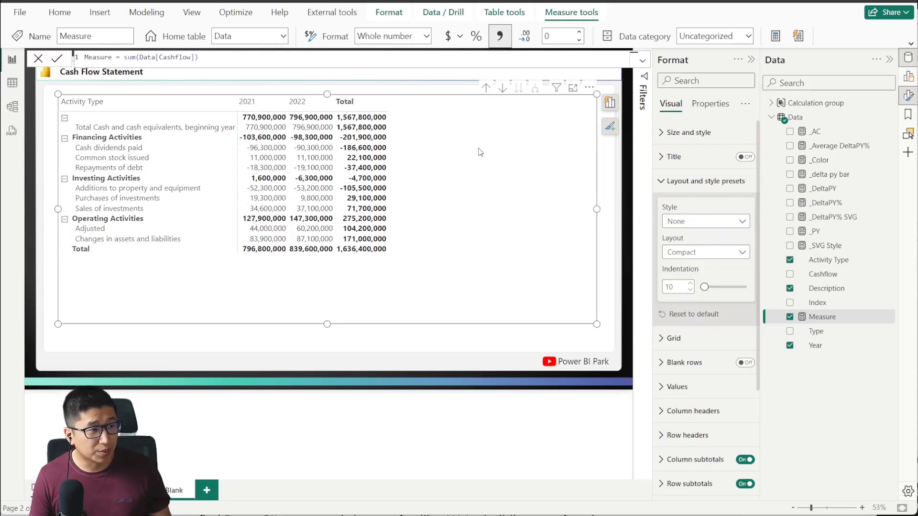
# - Switch the matrix to the Outline layout and show its build settings again
pyautogui.click(691, 253)
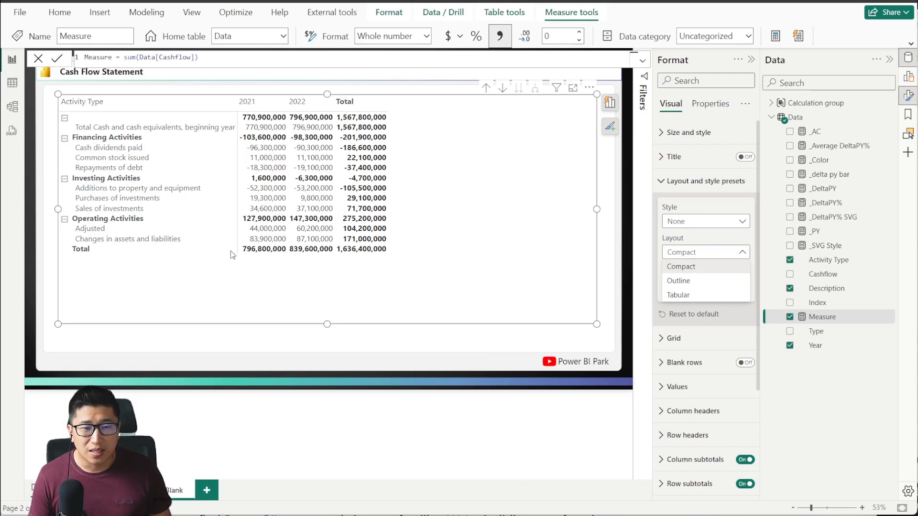
pyautogui.click(690, 282)
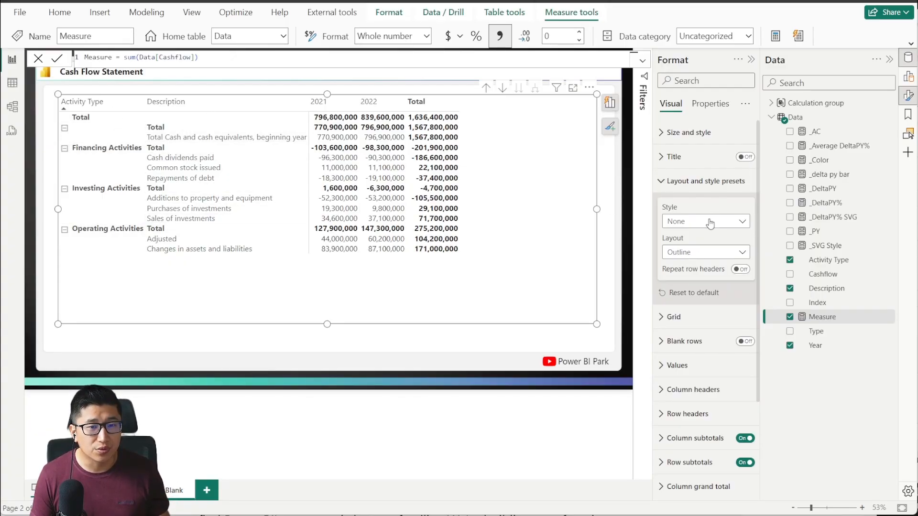
pyautogui.click(907, 78)
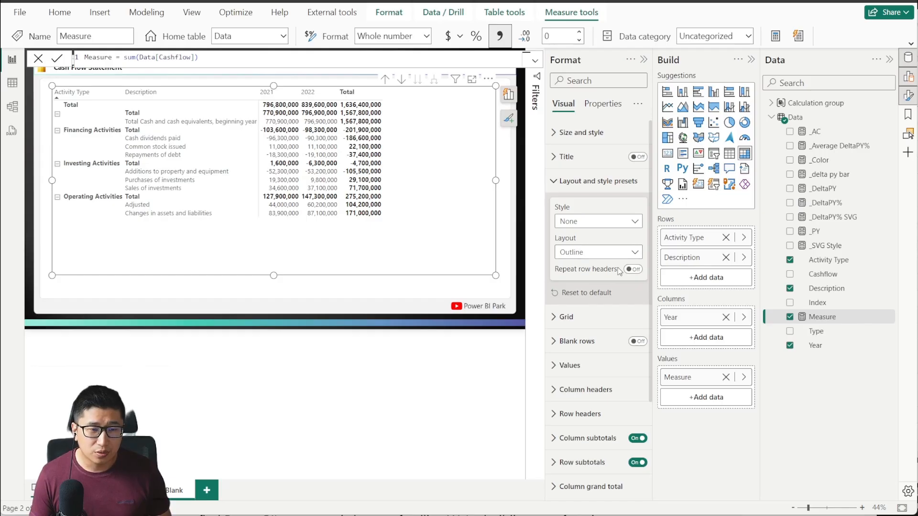
# - Try repeated row headers on the matrix, changing its layout to Tabular and leaving the repetition off
pyautogui.click(634, 269)
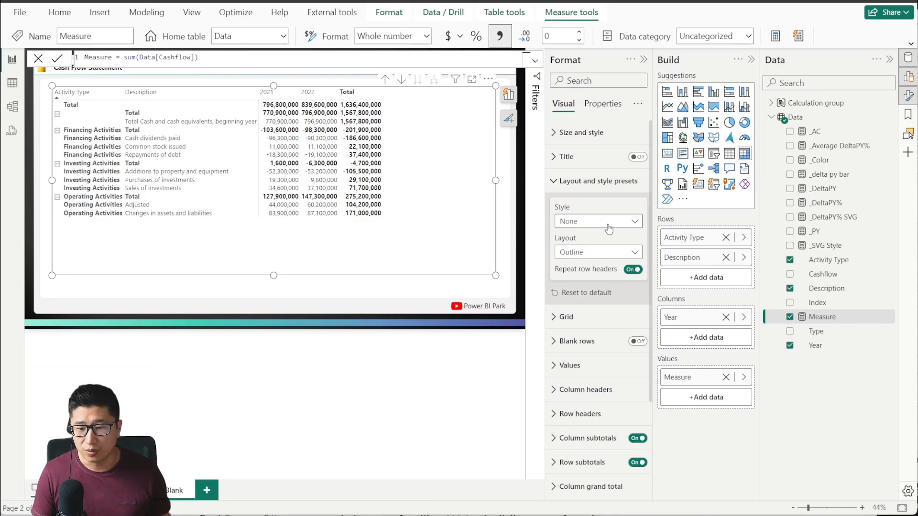
pyautogui.click(605, 252)
pyautogui.click(606, 295)
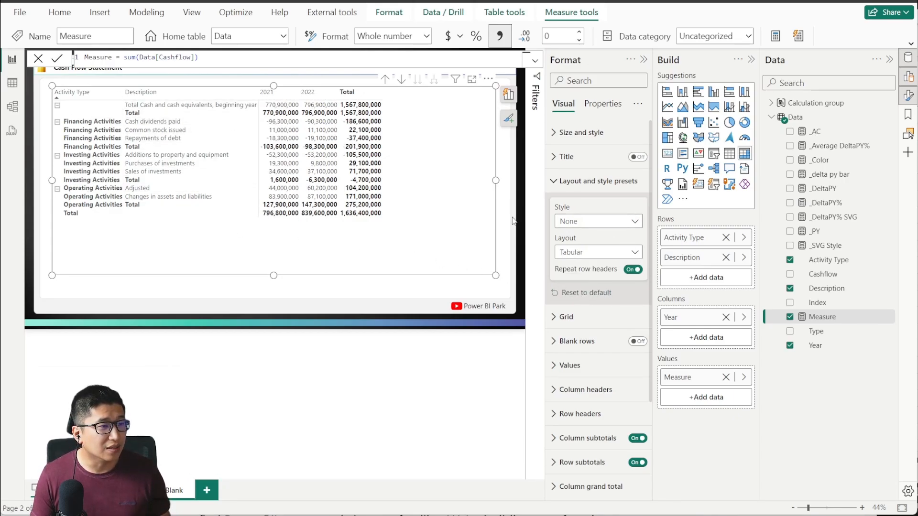
pyautogui.click(638, 269)
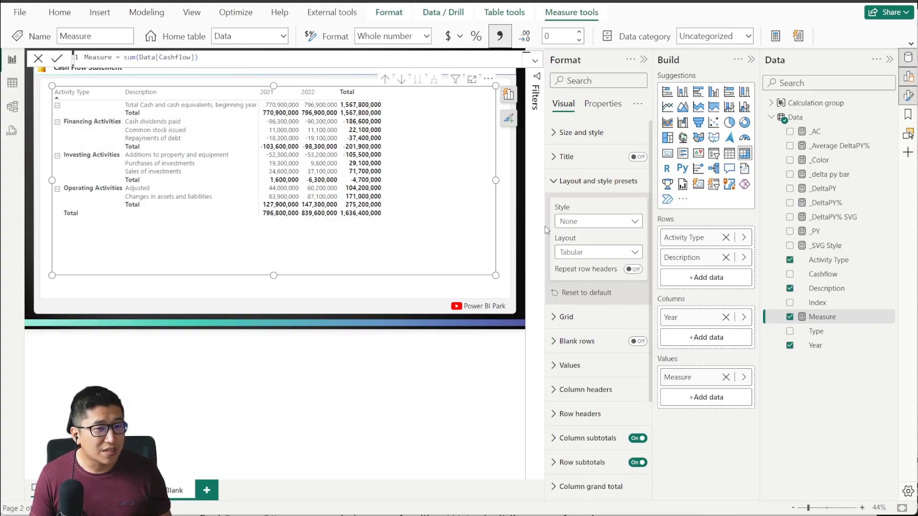
# - Switch the matrix to the Outline layout for comparison and return it to Tabular
pyautogui.click(596, 252)
pyautogui.click(596, 281)
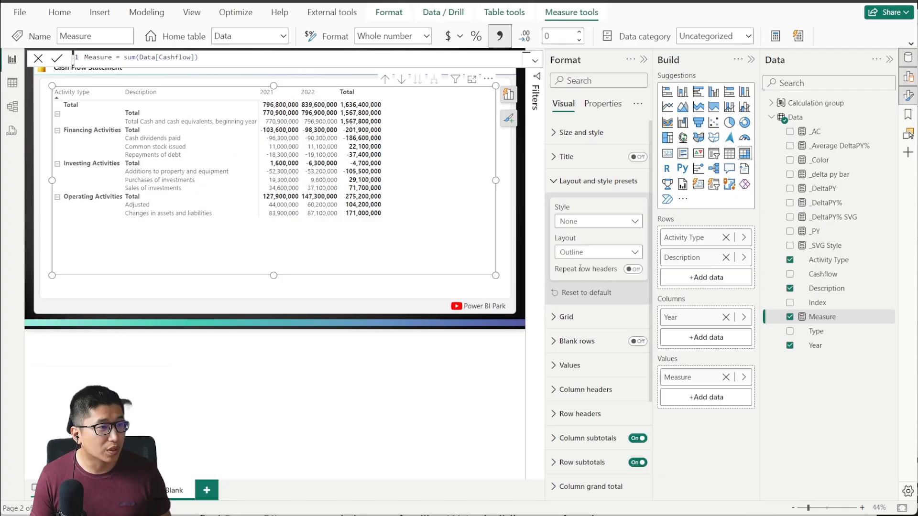
pyautogui.click(588, 253)
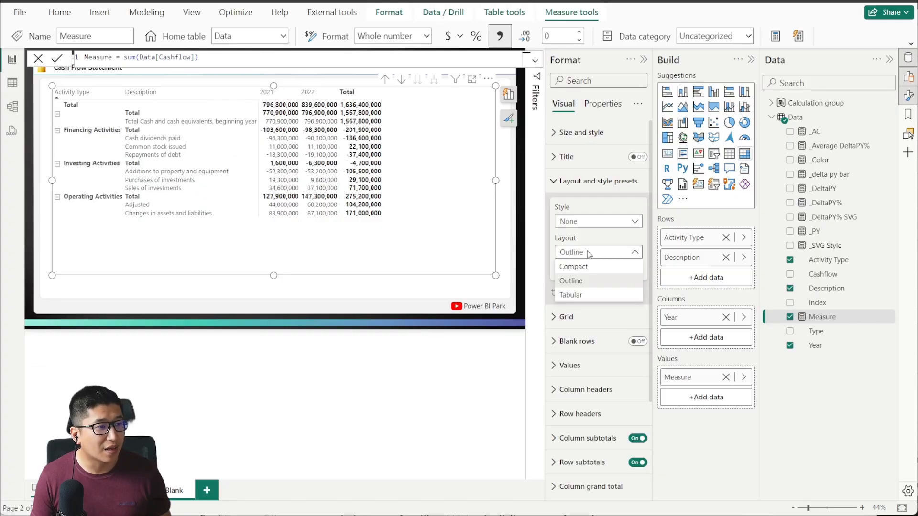
pyautogui.click(596, 296)
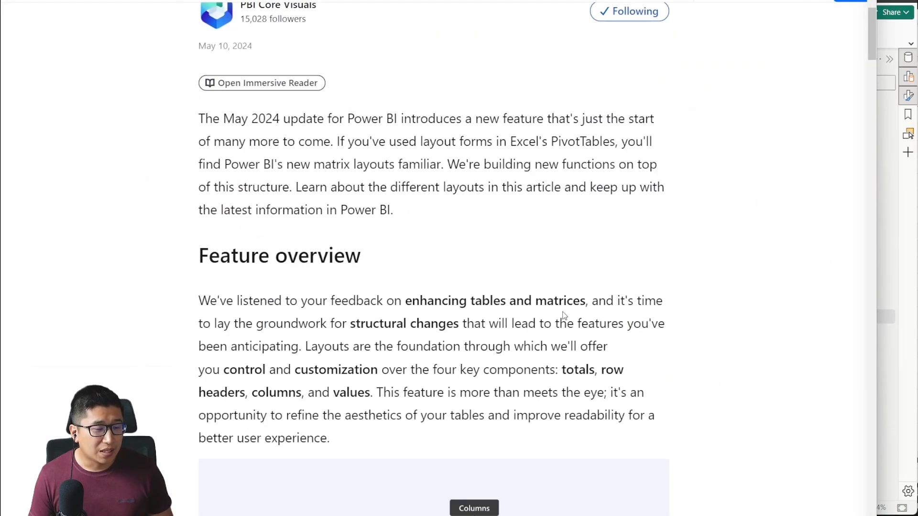
# - Compare the Outline and Tabular sections of the matrix layouts article, focusing on where totals are placed, and return to the report
pyautogui.scroll(3, 487, 251)
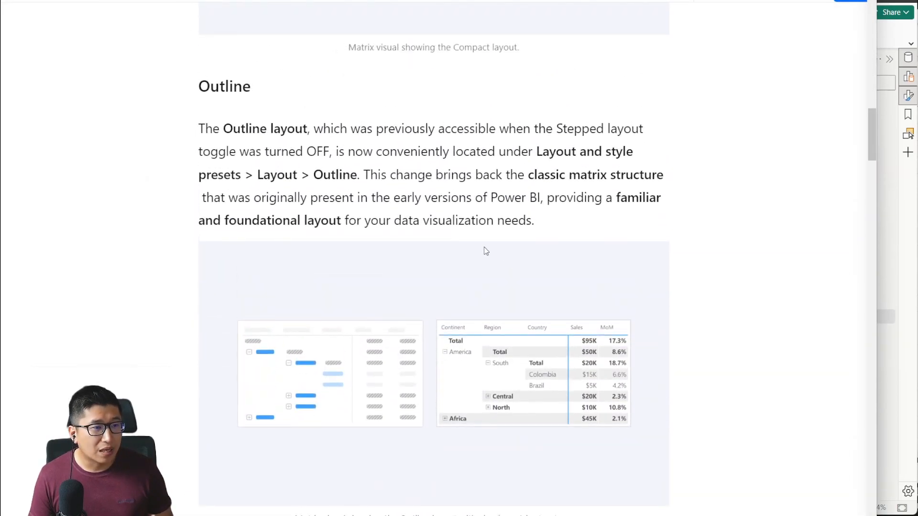
pyautogui.scroll(-3, 487, 171)
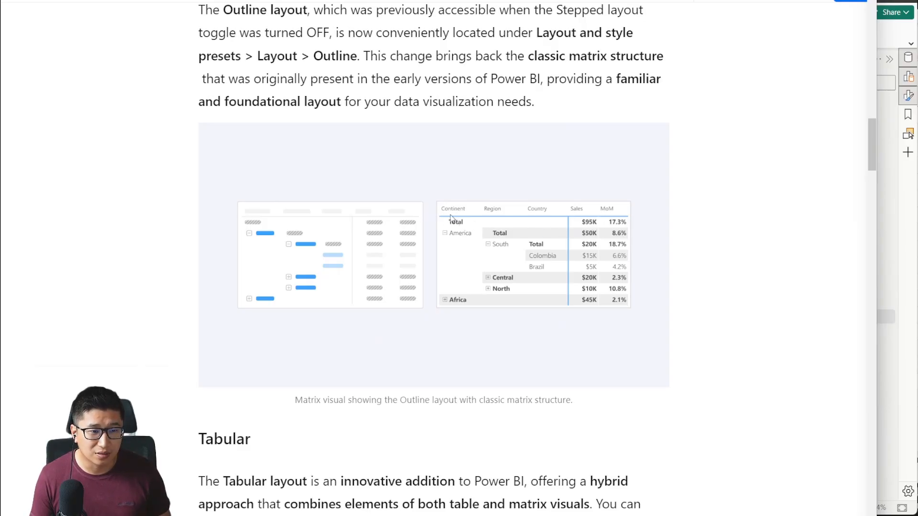
pyautogui.scroll(-9, 626, 227)
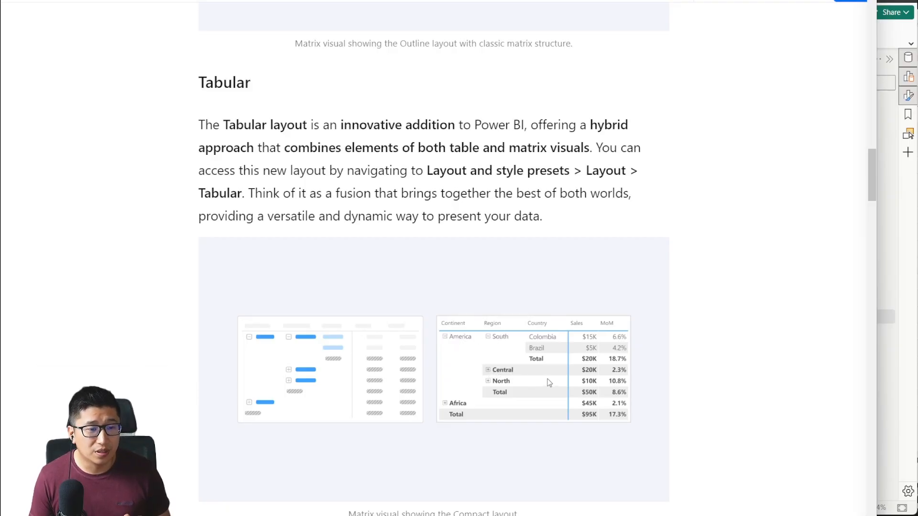
pyautogui.scroll(7, 548, 382)
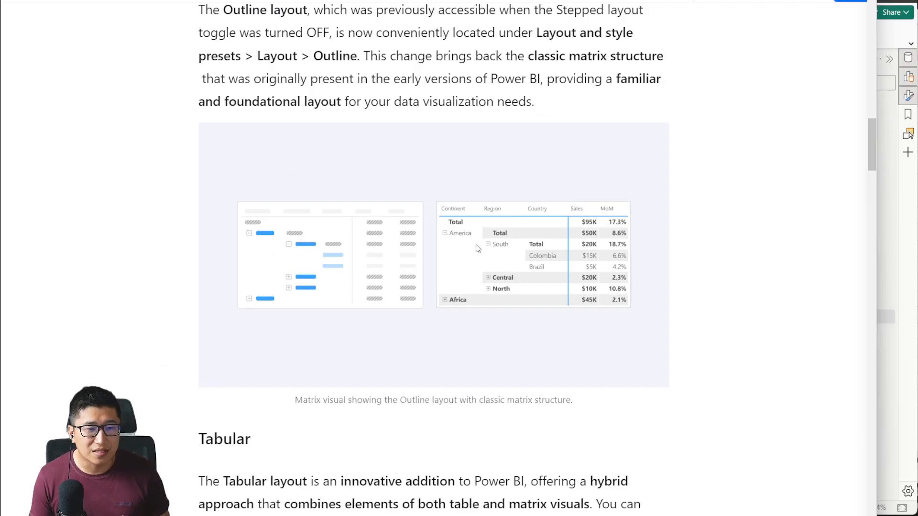
pyautogui.scroll(-1, 581, 256)
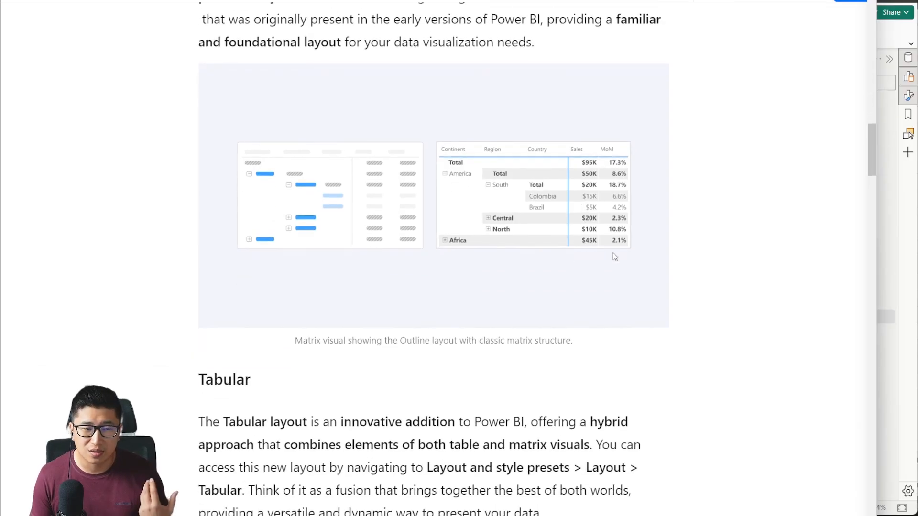
pyautogui.click(910, 194)
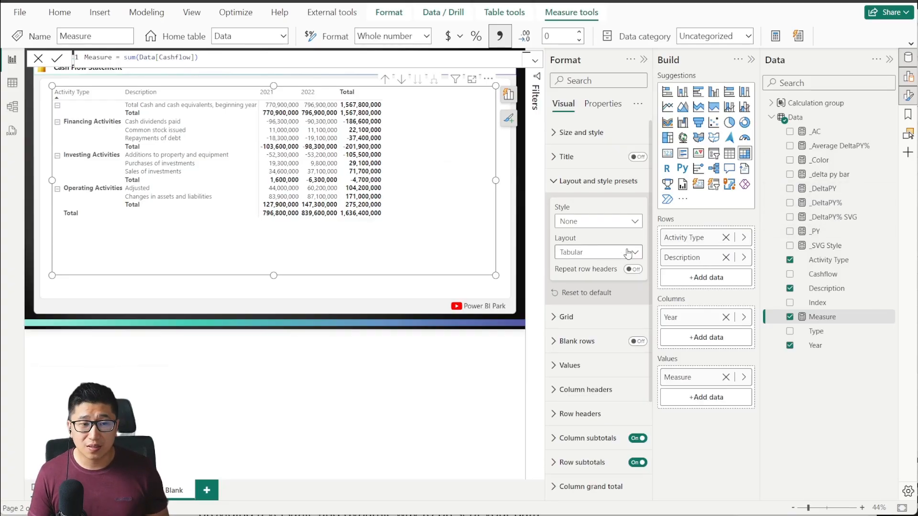
# - Try the Compact and Tabular layouts on the finished cash flow statement matrix on the first report page
pyautogui.click(599, 259)
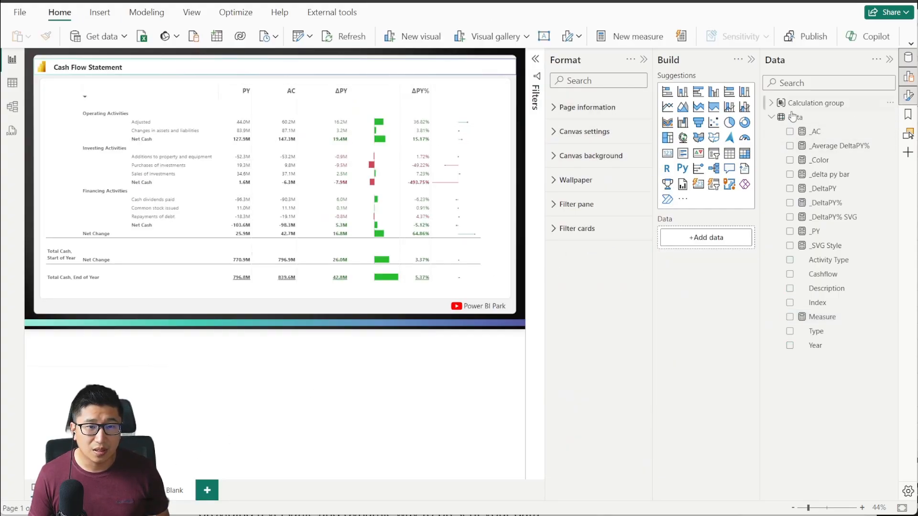
pyautogui.click(506, 147)
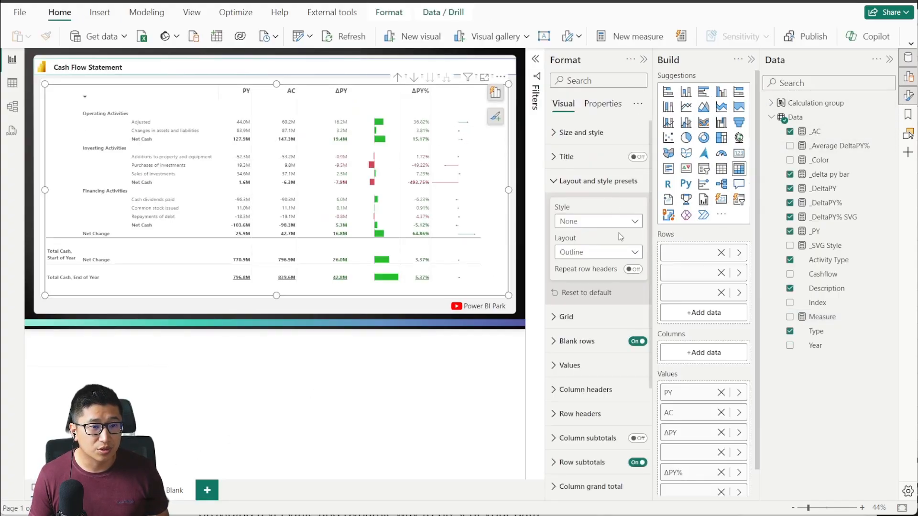
pyautogui.click(620, 258)
pyautogui.click(597, 254)
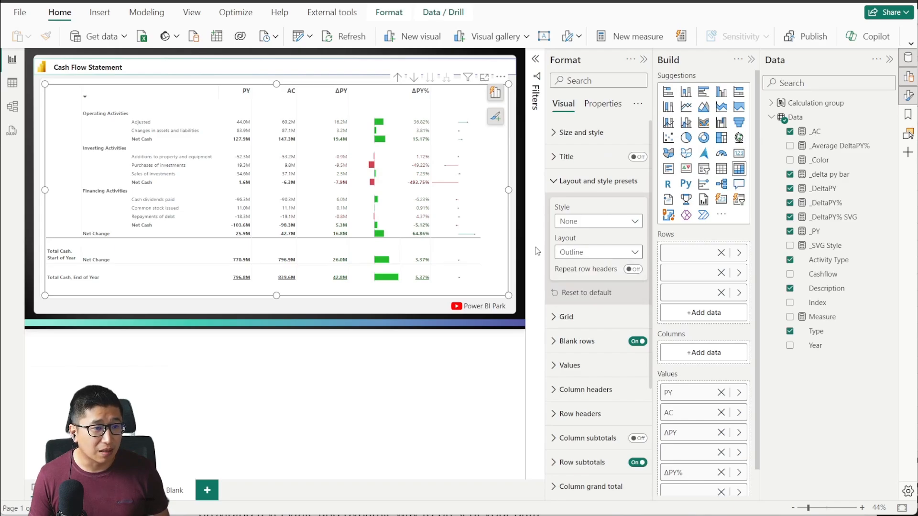
pyautogui.click(596, 254)
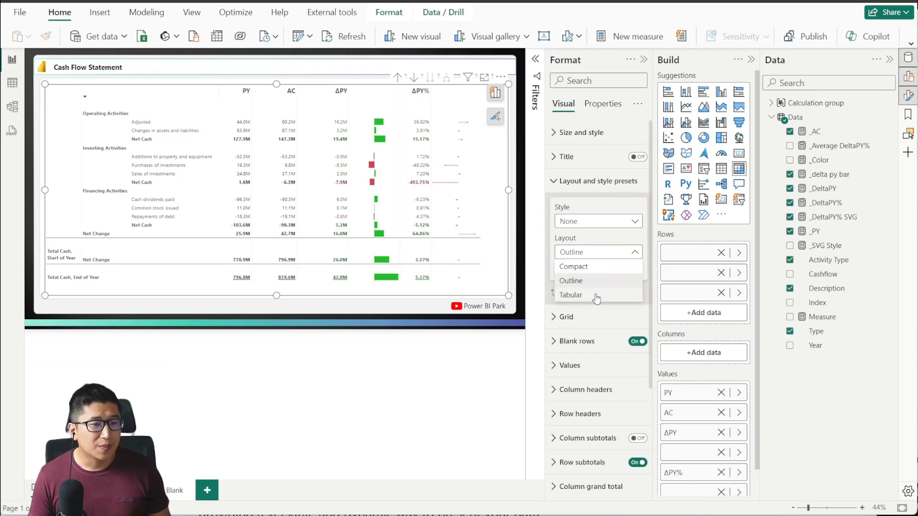
pyautogui.click(594, 271)
pyautogui.click(586, 253)
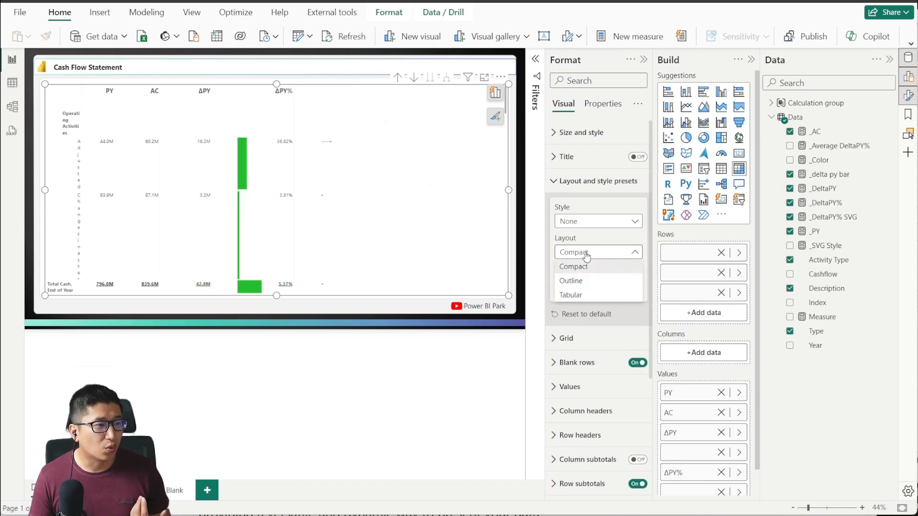
pyautogui.click(590, 293)
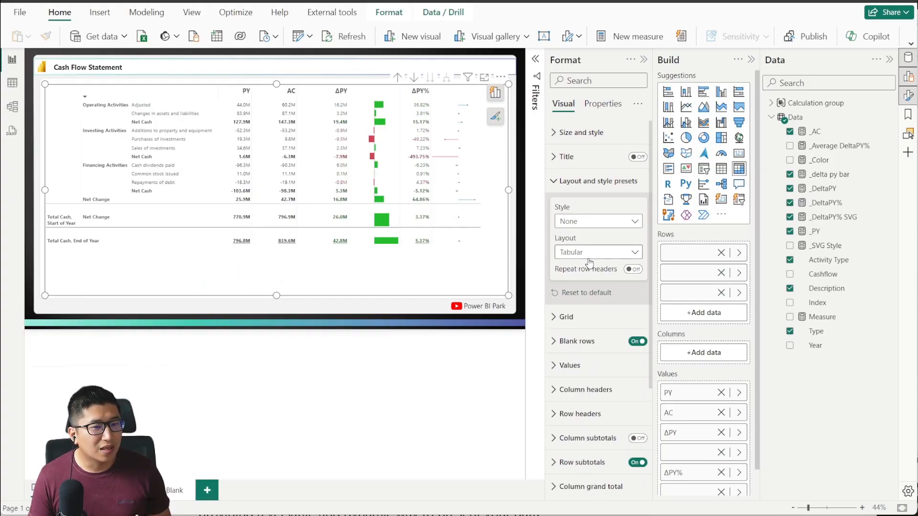
# - Alternate the finished matrix between the Outline and Tabular layouts for comparison, ending on Outline
pyautogui.click(595, 258)
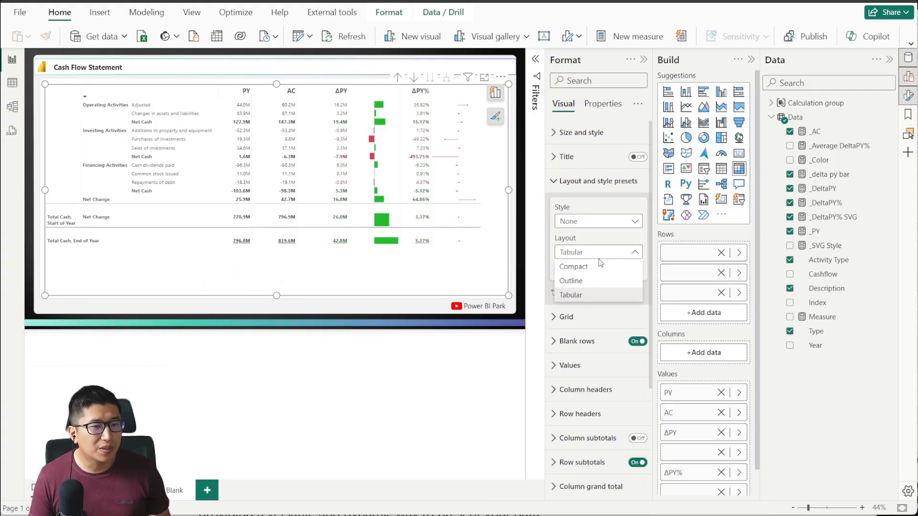
pyautogui.click(594, 279)
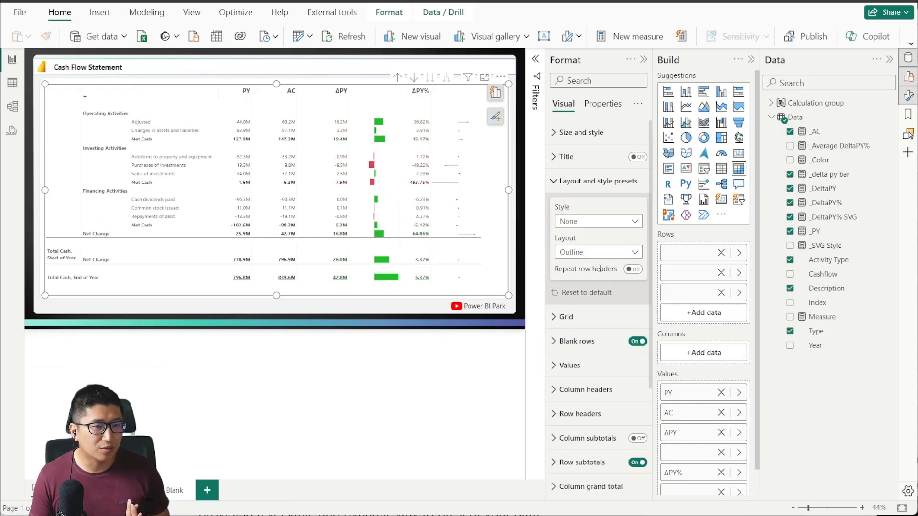
pyautogui.click(591, 256)
pyautogui.click(601, 296)
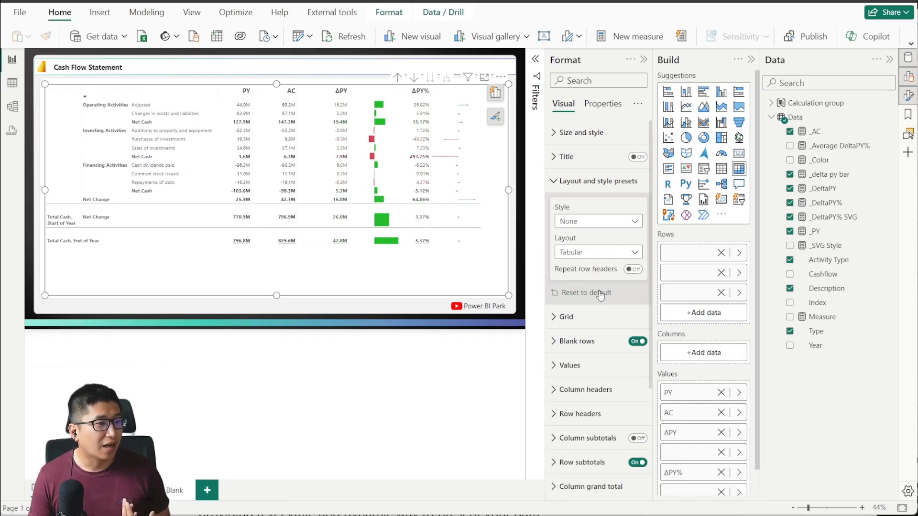
pyautogui.click(582, 255)
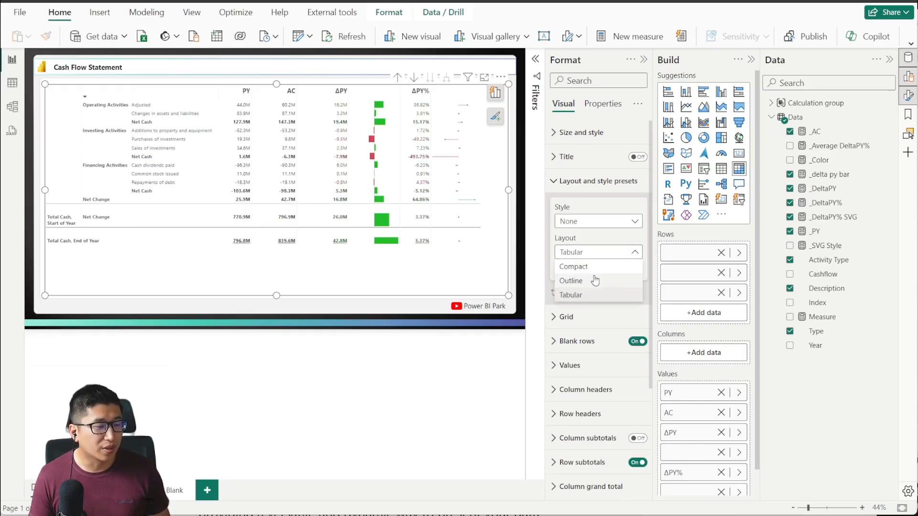
pyautogui.click(593, 279)
pyautogui.click(594, 258)
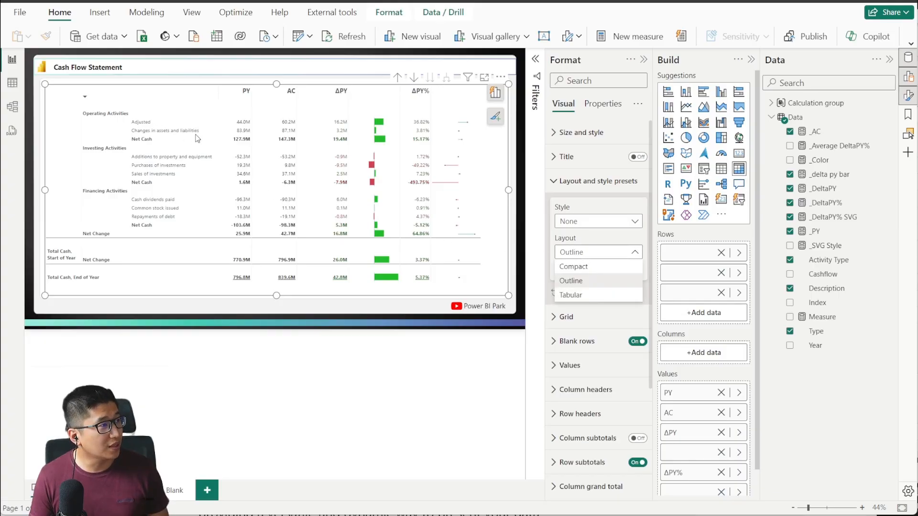
# - Enlarge the report canvas, try the Tabular layout on the finished matrix once more, and restore Outline
pyautogui.click(751, 59)
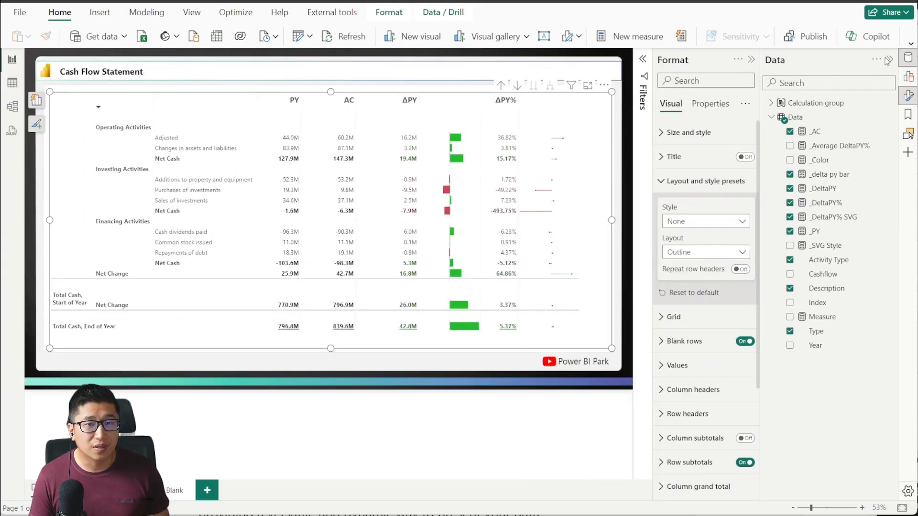
pyautogui.click(889, 59)
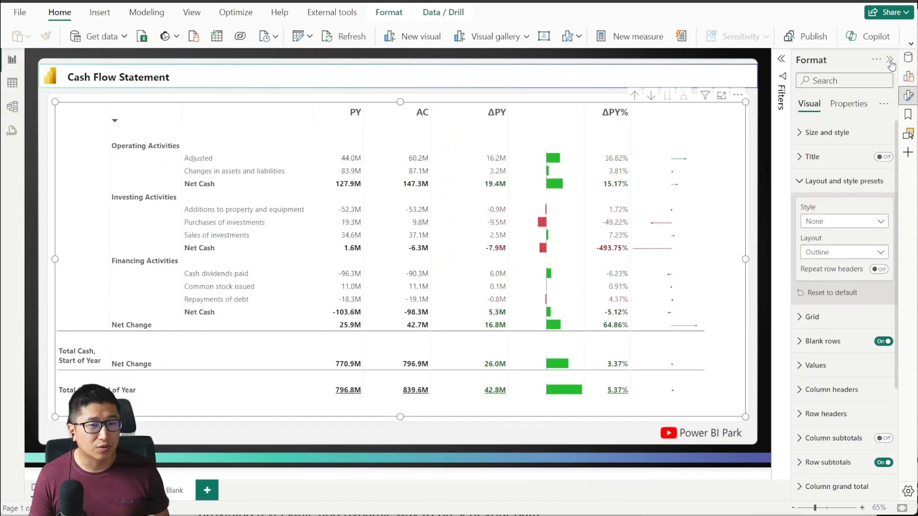
pyautogui.click(862, 507)
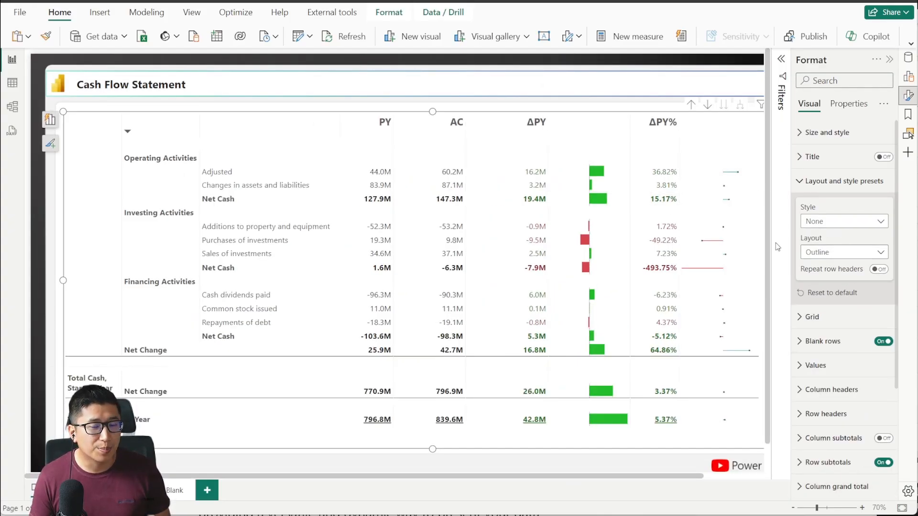
pyautogui.click(844, 252)
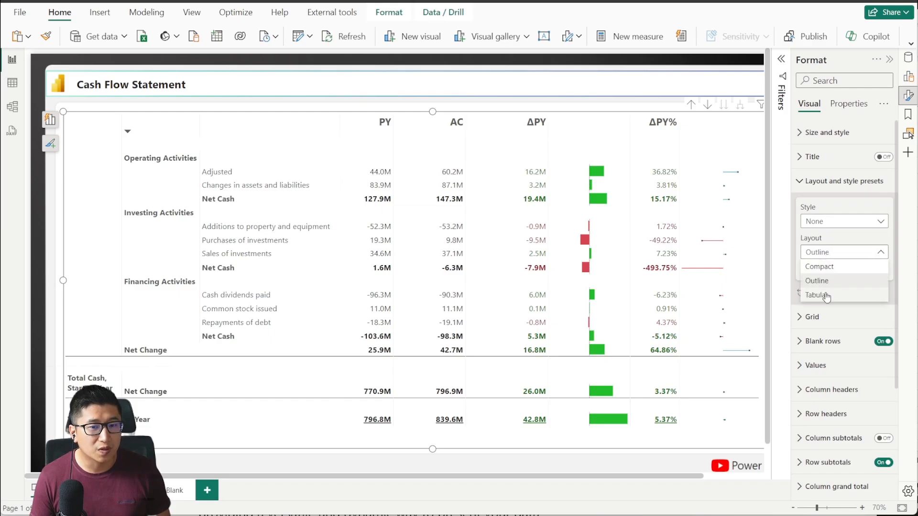
pyautogui.click(818, 294)
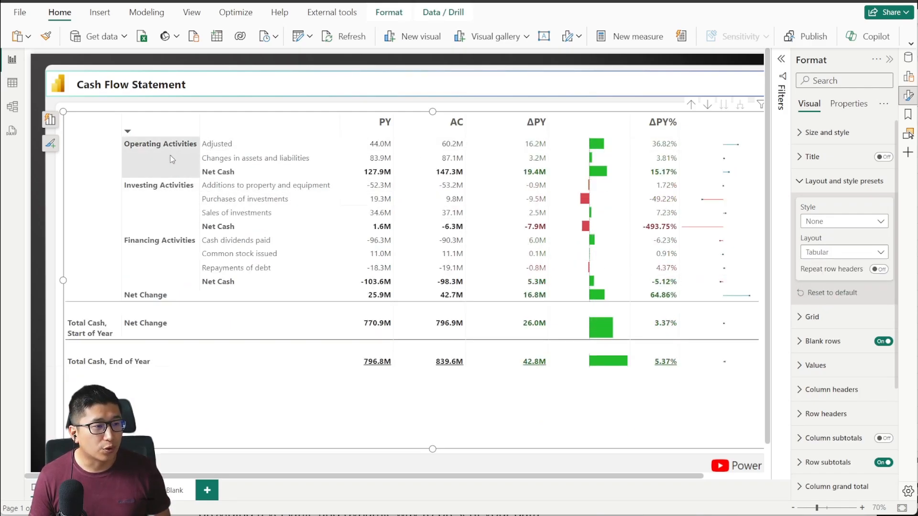
pyautogui.click(855, 257)
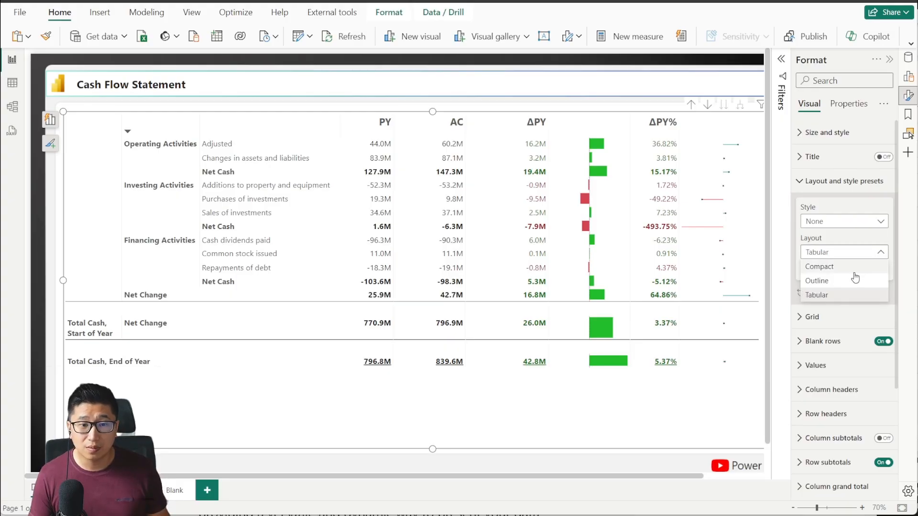
pyautogui.click(857, 280)
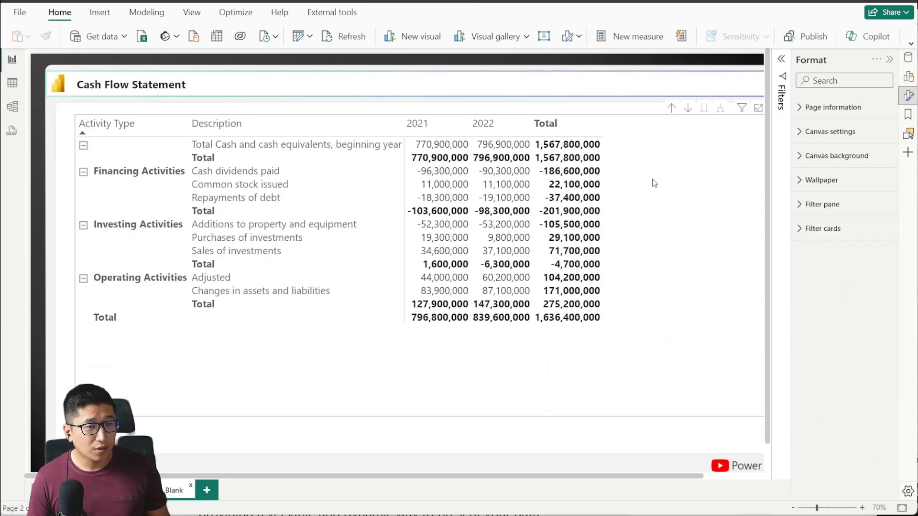
# - Switch the matrix on the Blank page to the Outline layout and show the data fields again
pyautogui.click(731, 183)
pyautogui.click(841, 252)
pyautogui.click(830, 285)
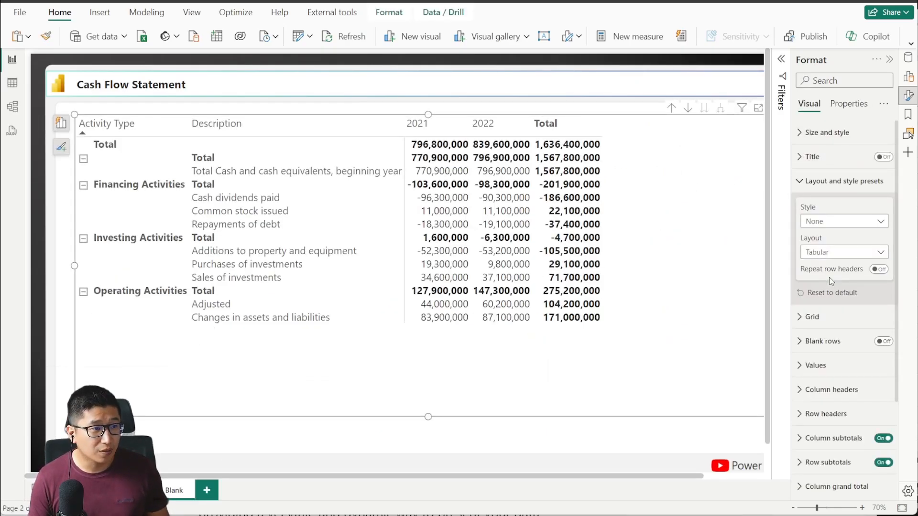
pyautogui.click(831, 179)
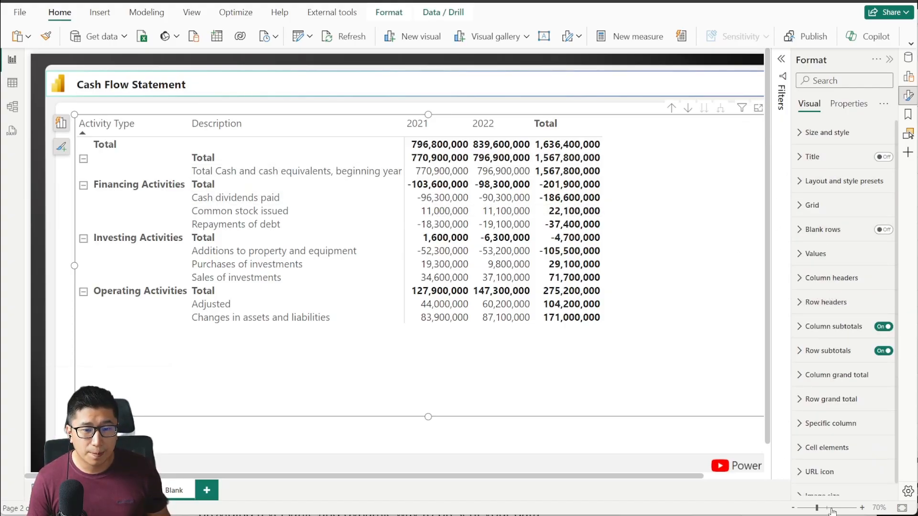
pyautogui.click(908, 57)
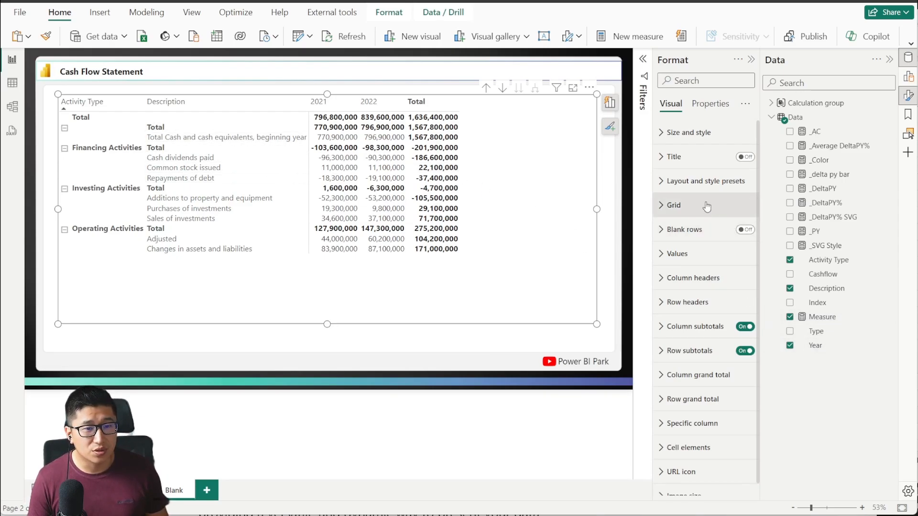
pyautogui.click(684, 182)
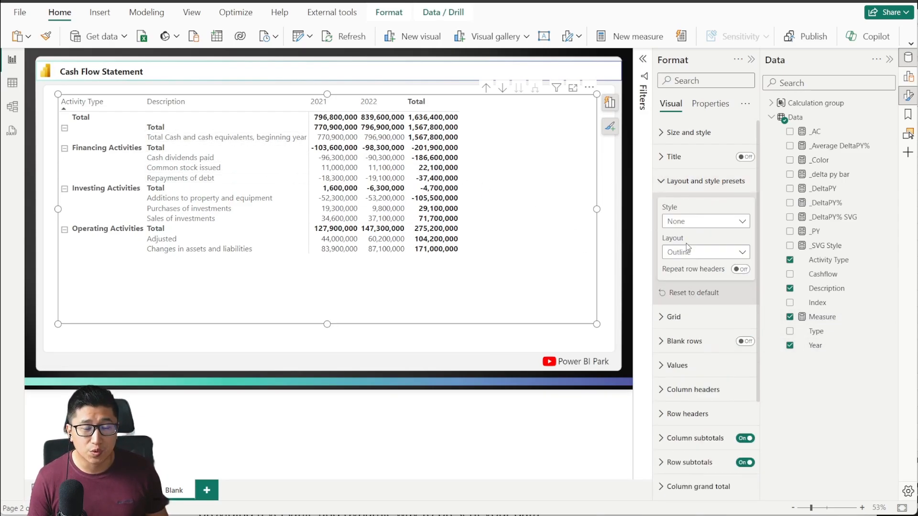
pyautogui.click(670, 182)
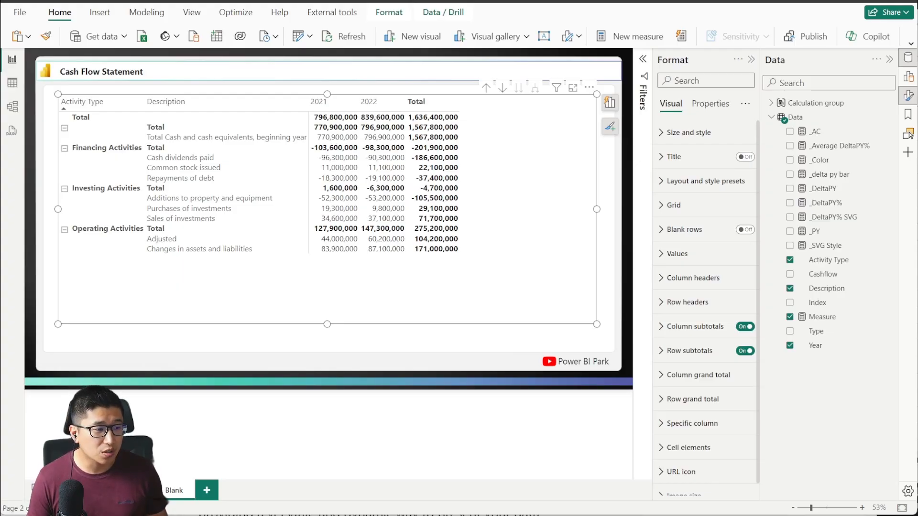
# - Check the finished report page, return to the Blank page, and remove Year and Measure from its matrix
pyautogui.click(128, 491)
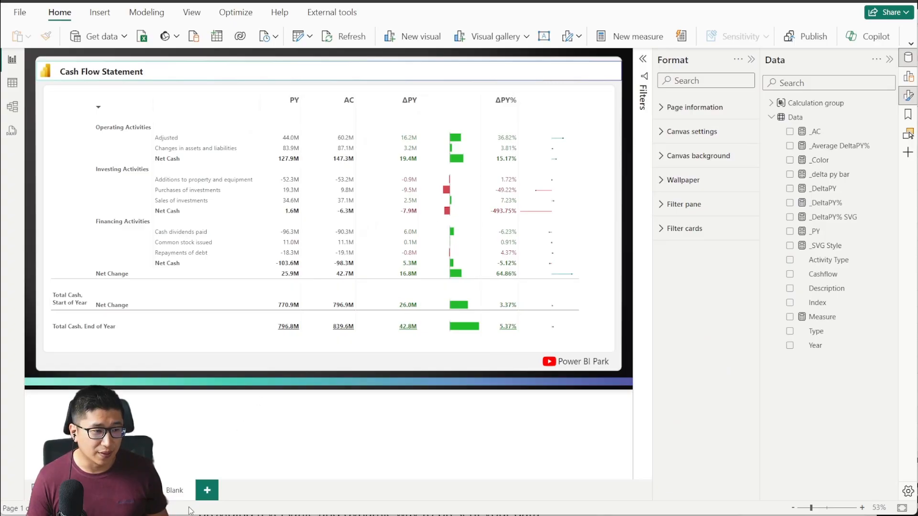
pyautogui.click(174, 490)
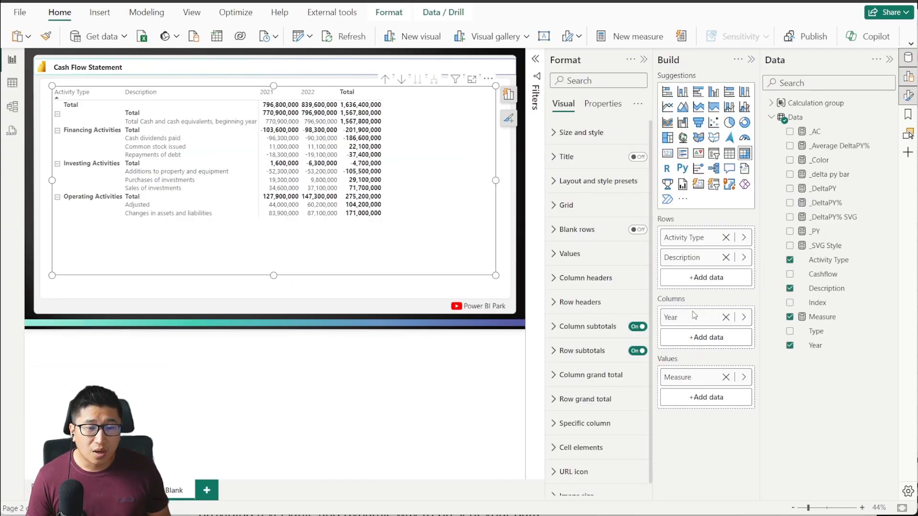
pyautogui.click(726, 318)
pyautogui.click(726, 358)
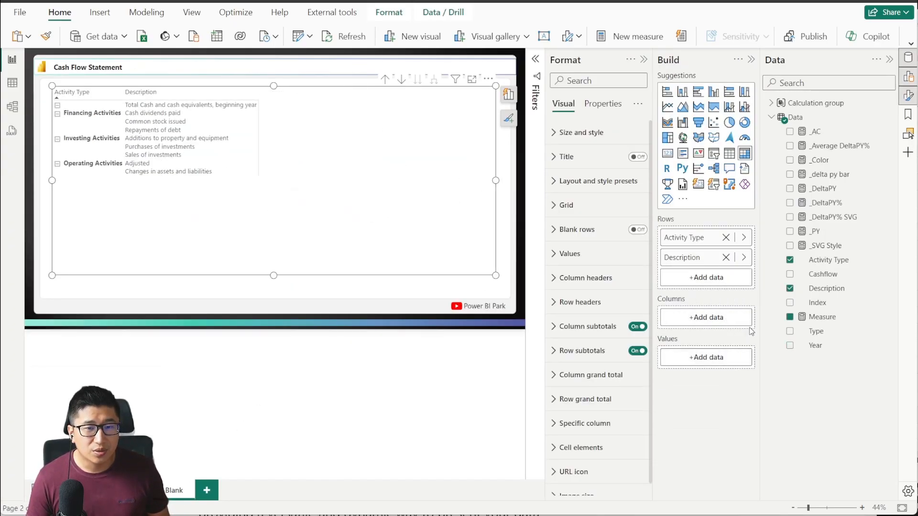
# - Examine the DAX formulas of the _AC and _PY measures, enlarging the formula text for reading
pyautogui.click(825, 132)
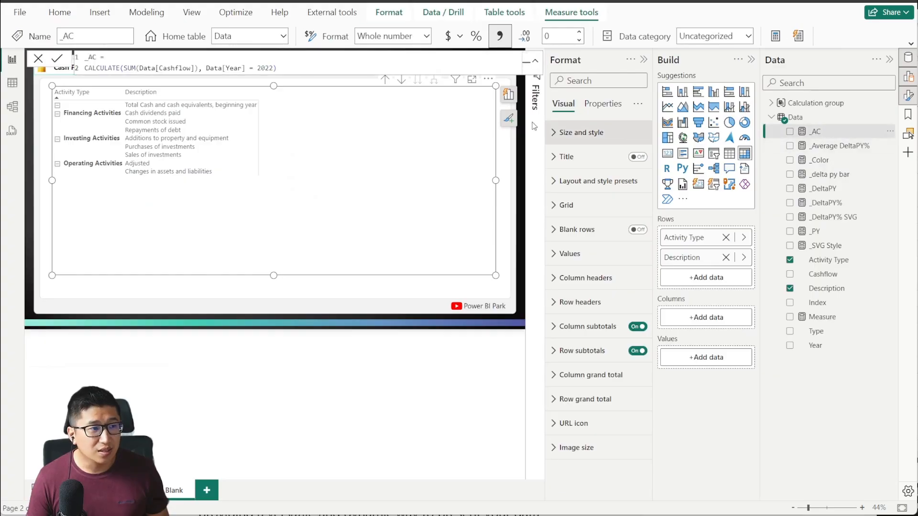
pyautogui.click(246, 68)
pyautogui.scroll(5, 246, 68)
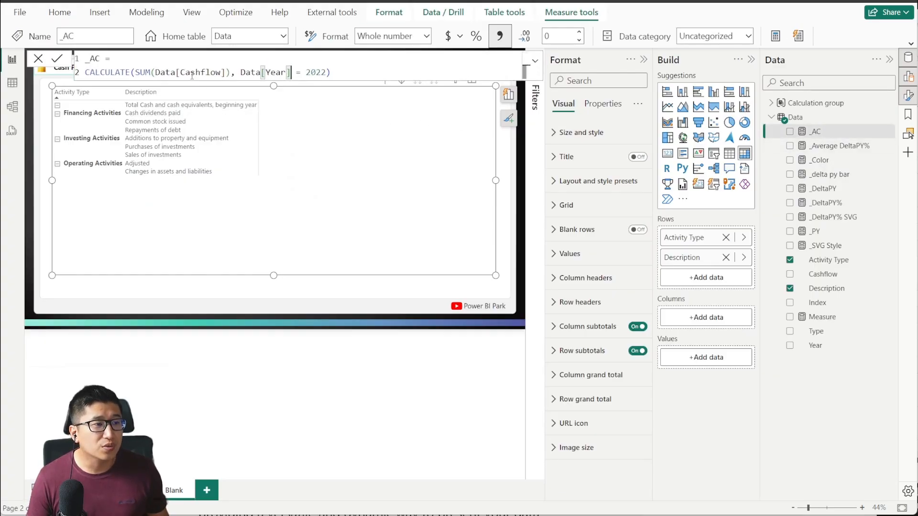
pyautogui.scroll(2, 197, 81)
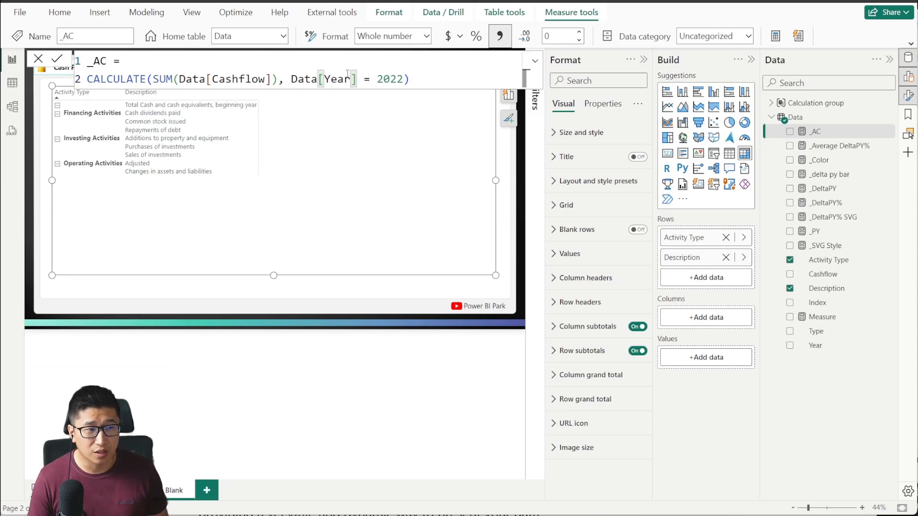
pyautogui.click(816, 231)
pyautogui.press('Delete')
pyautogui.press('Delete')
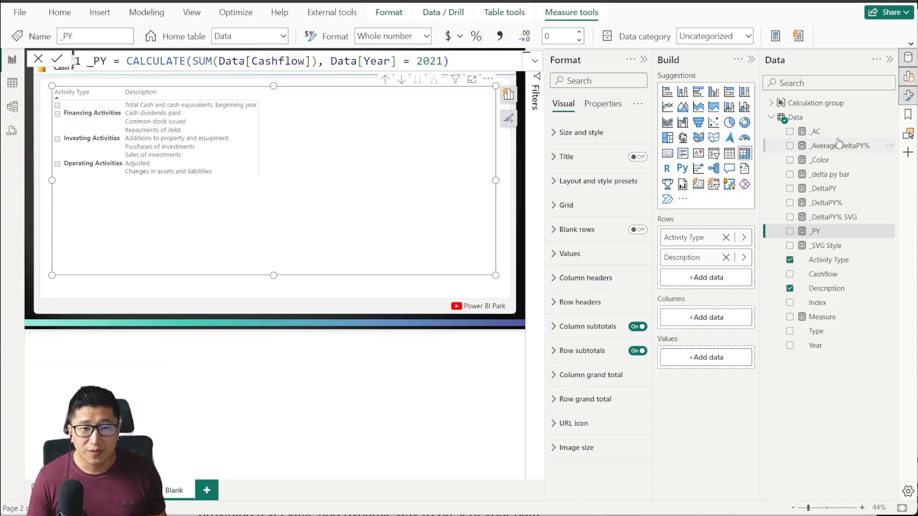
# - Add the _PY and _AC measures to the matrix values in that order and rename them PY and AC
pyautogui.moveTo(815, 231); pyautogui.dragTo(694, 358)
pyautogui.moveTo(839, 137); pyautogui.dragTo(713, 381)
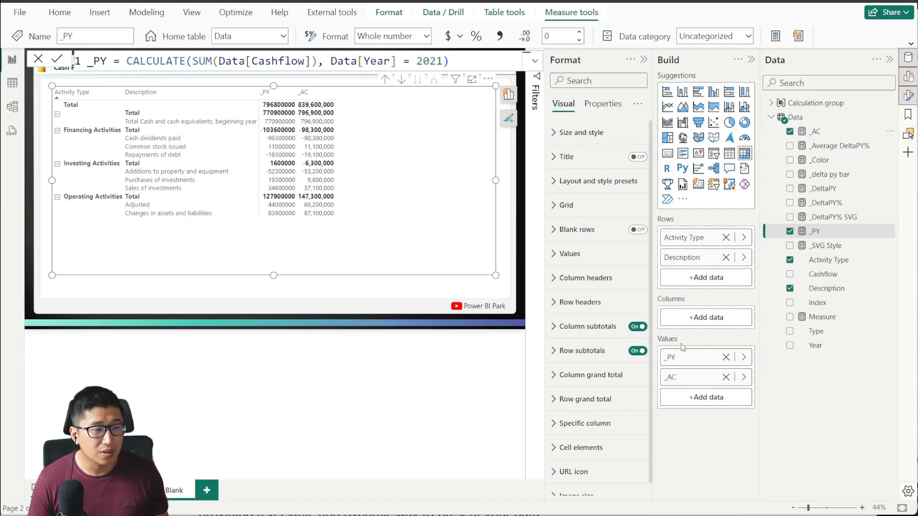
pyautogui.doubleClick(672, 361)
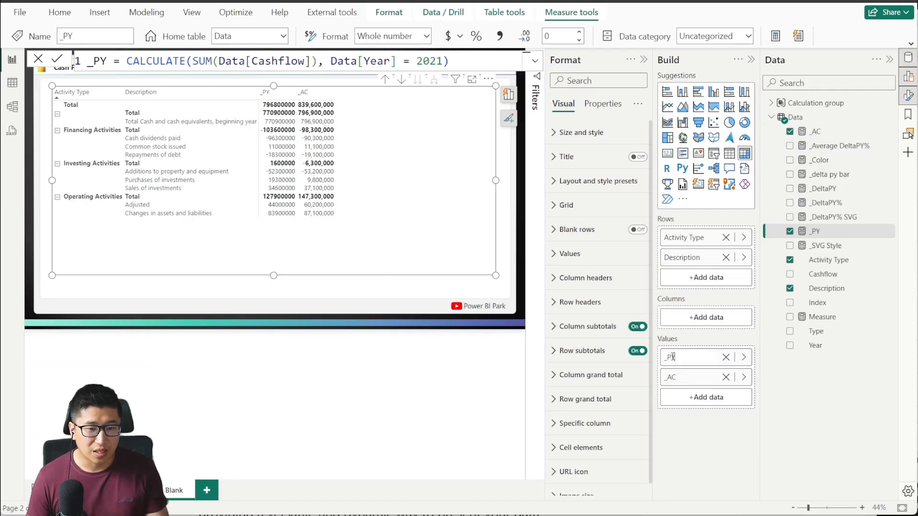
pyautogui.click(667, 358)
pyautogui.press('BackSpace')
pyautogui.click(679, 379)
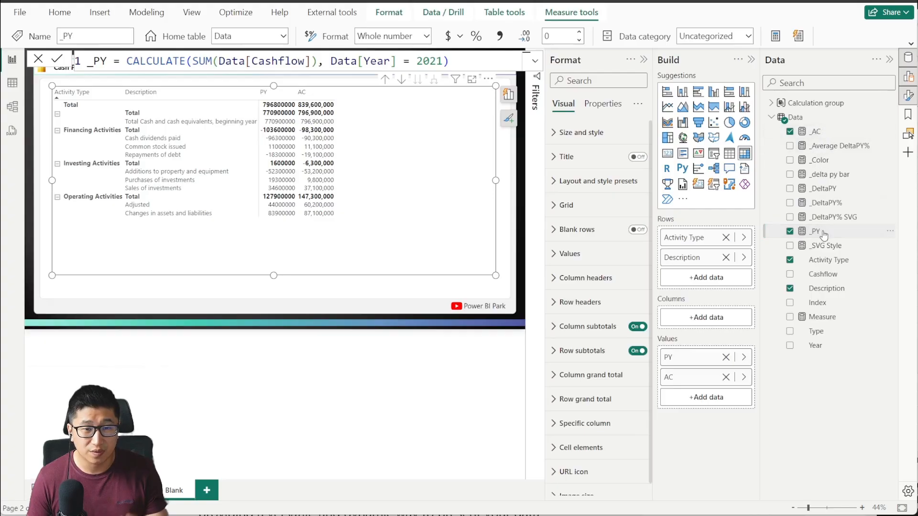
# - Review the _DeltaPY and _DeltaPY% formulas and add both measures to the matrix values below AC
pyautogui.click(783, 237)
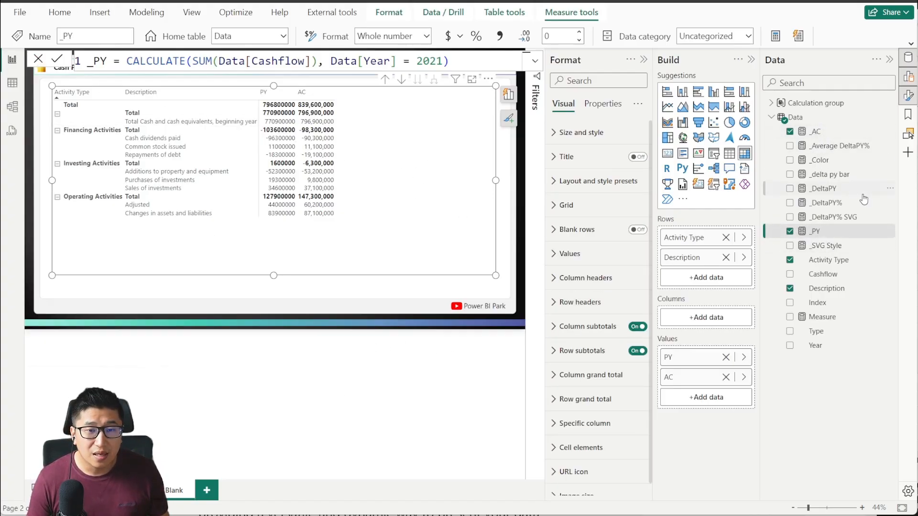
pyautogui.click(844, 193)
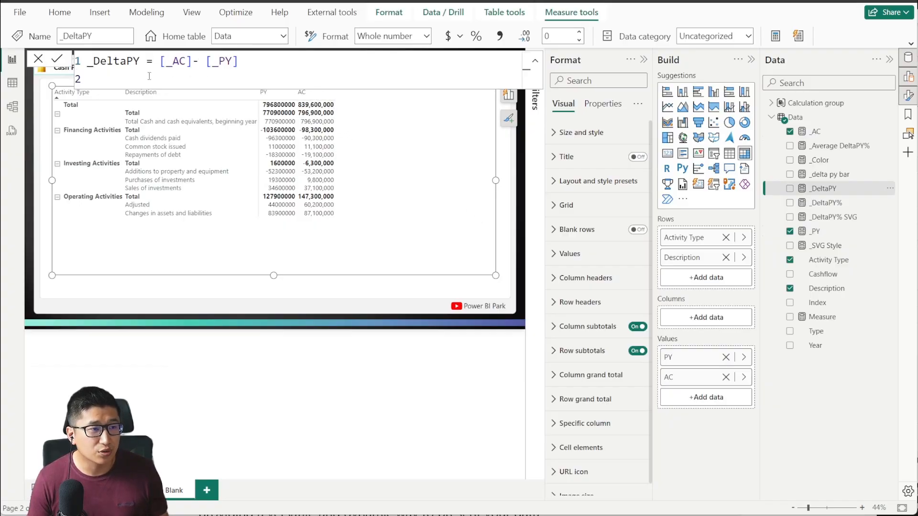
pyautogui.moveTo(832, 189); pyautogui.dragTo(715, 401)
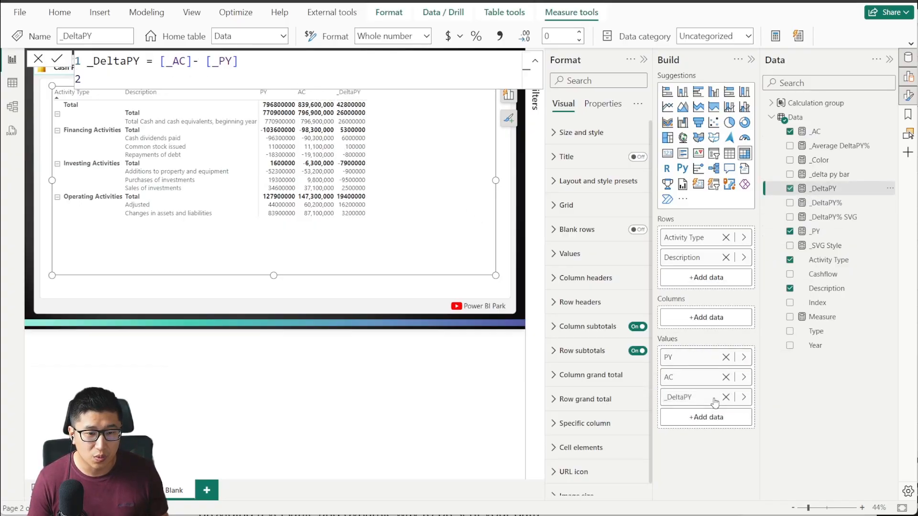
pyautogui.click(827, 203)
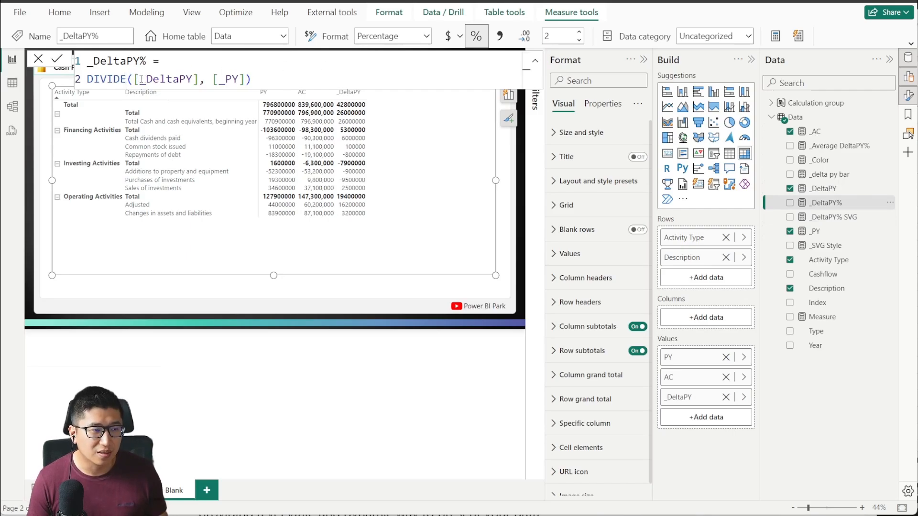
pyautogui.moveTo(826, 203); pyautogui.dragTo(707, 417)
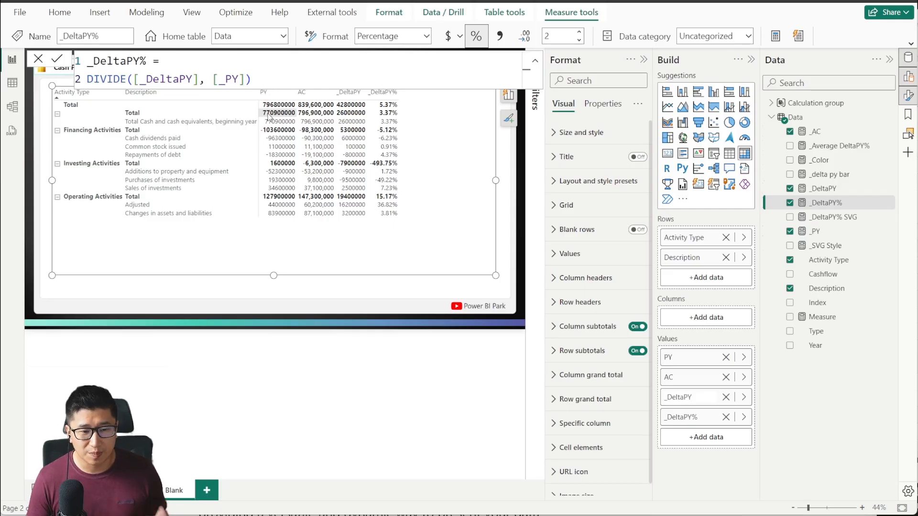
# - Rename the _DeltaPY value in the matrix as ΔPY, inserting the Δ from the system symbol picker
pyautogui.moveTo(685, 397); pyautogui.dragTo(625, 400)
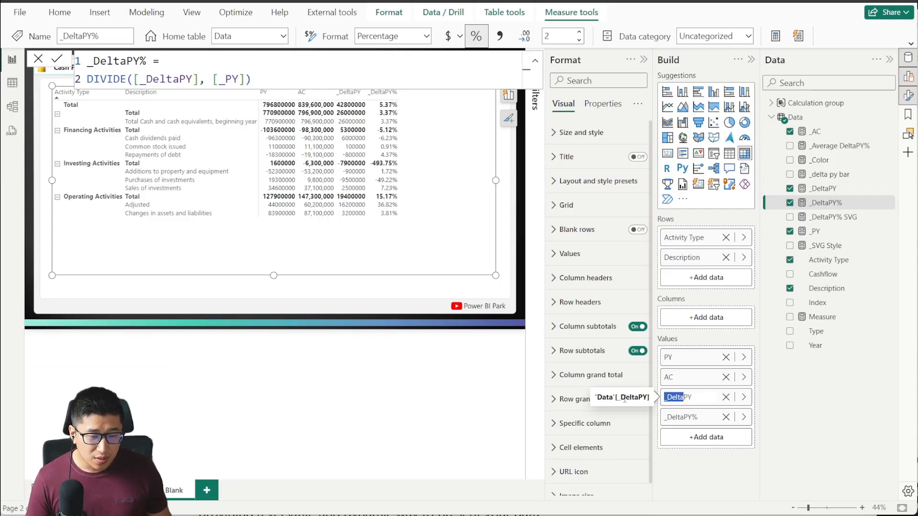
pyautogui.press('BackSpace')
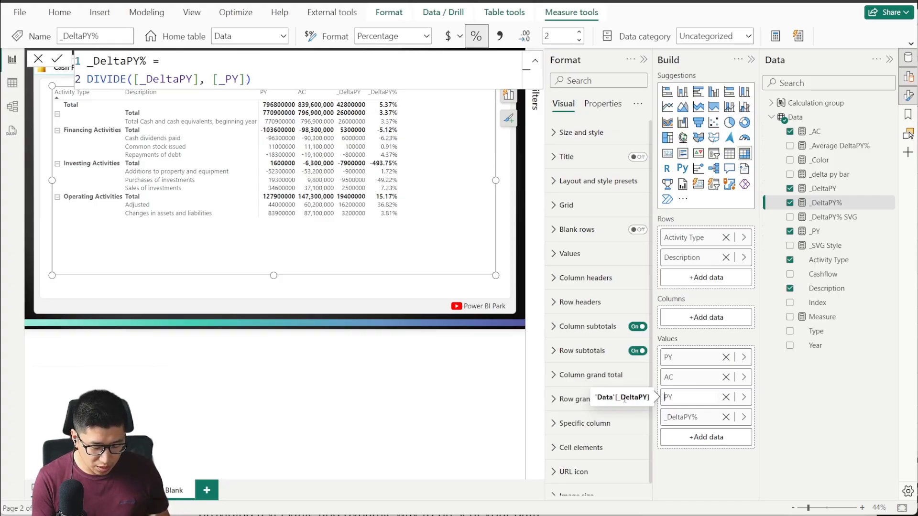
pyautogui.press('super+period')
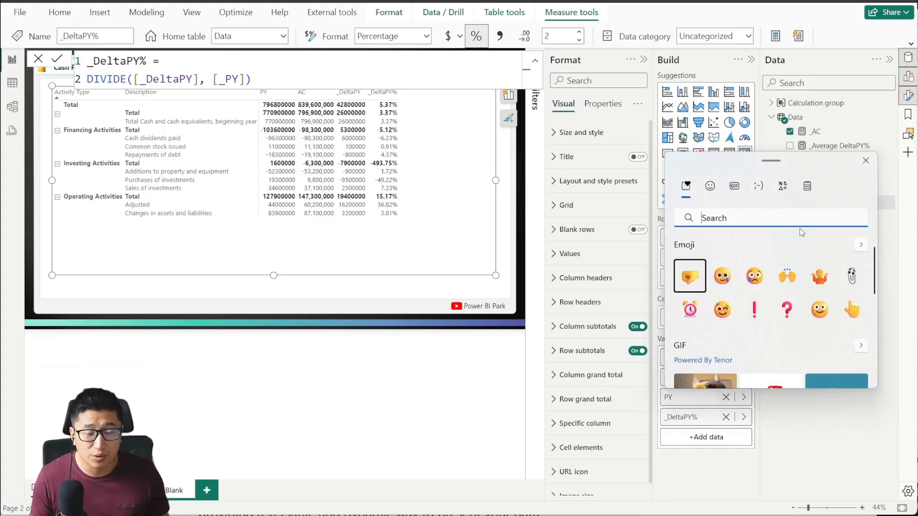
pyautogui.click(785, 186)
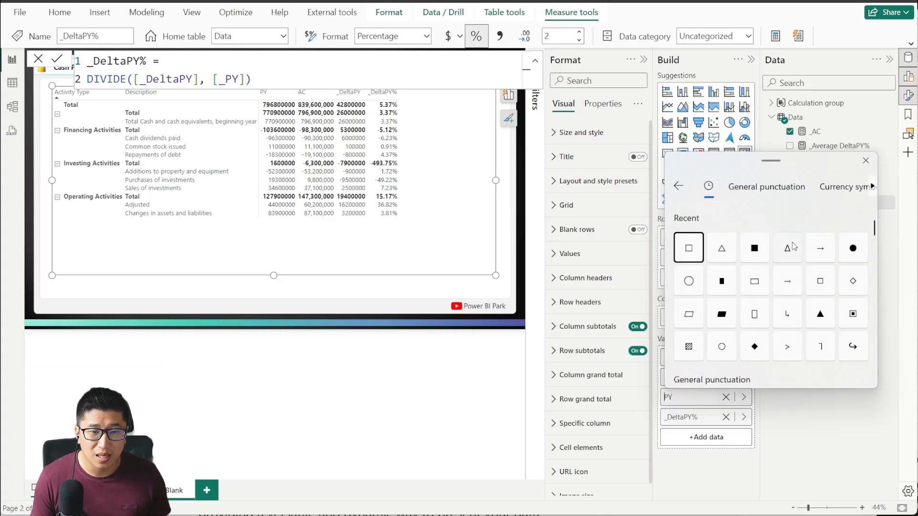
pyautogui.click(796, 252)
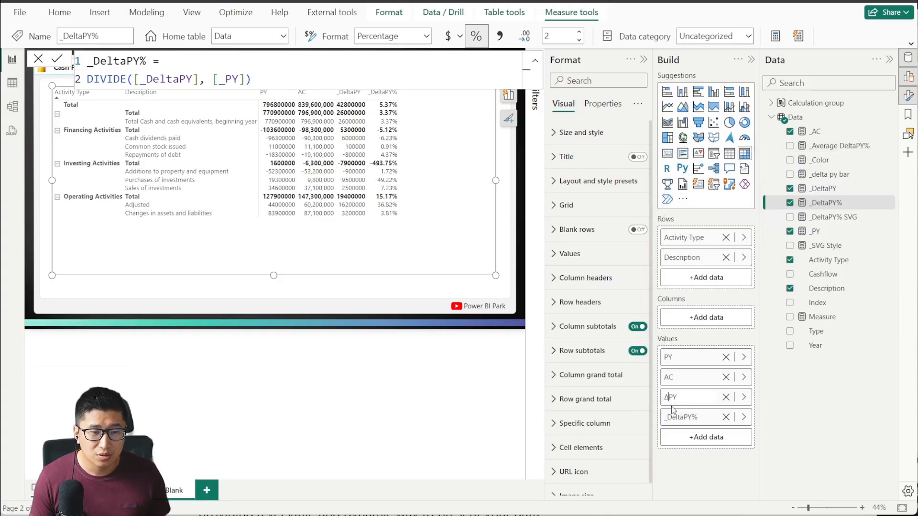
# - Rename the _DeltaPY% value as ΔPY%, reusing the Δ symbol from ΔPY, and close the formula editor
pyautogui.moveTo(670, 399); pyautogui.dragTo(663, 400)
pyautogui.hotkey('ctrl', 'c')
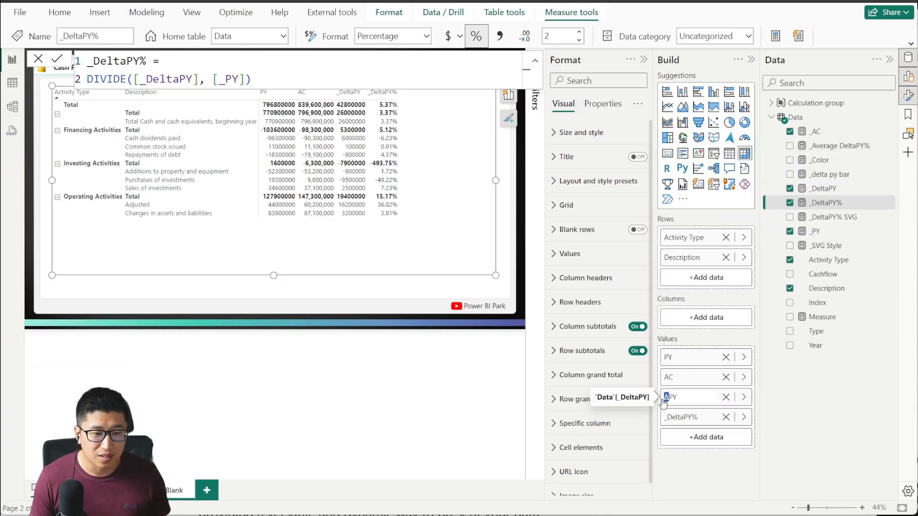
pyautogui.doubleClick(683, 419)
pyautogui.click(684, 418)
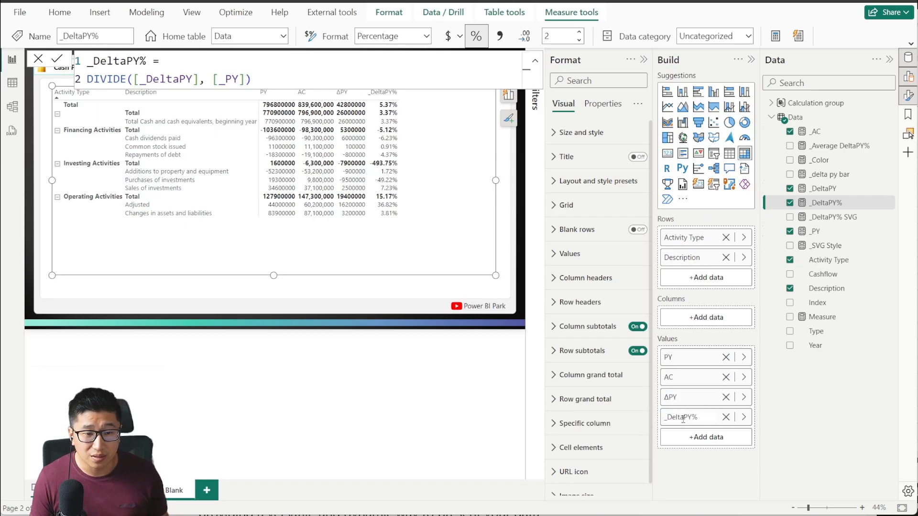
pyautogui.moveTo(683, 419); pyautogui.dragTo(664, 419)
pyautogui.hotkey('ctrl', 'v')
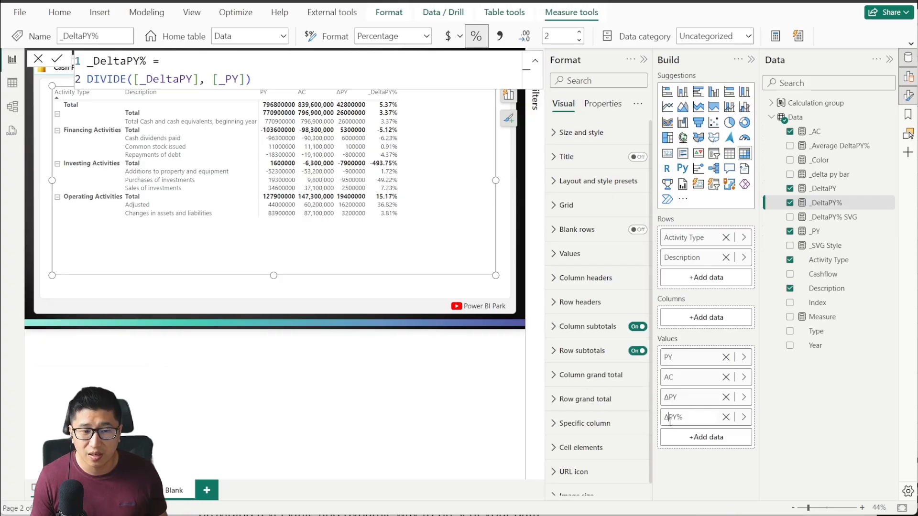
pyautogui.click(808, 422)
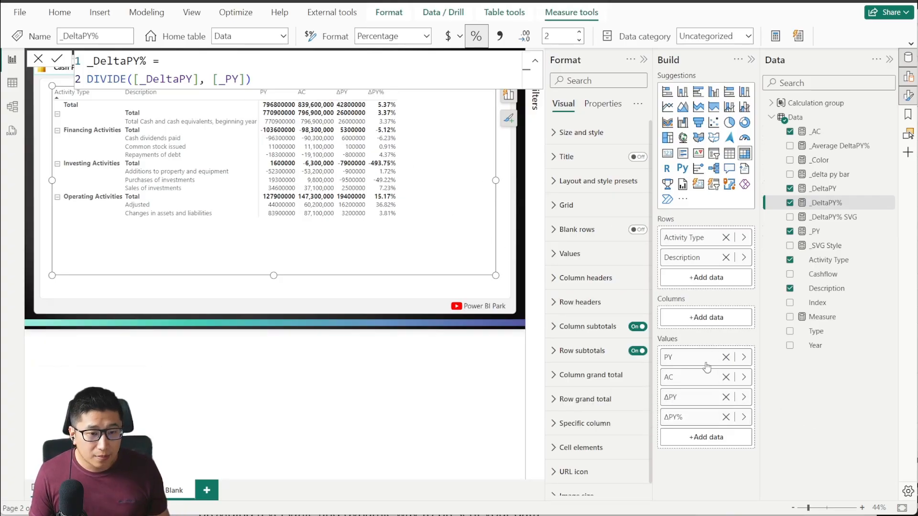
pyautogui.click(40, 60)
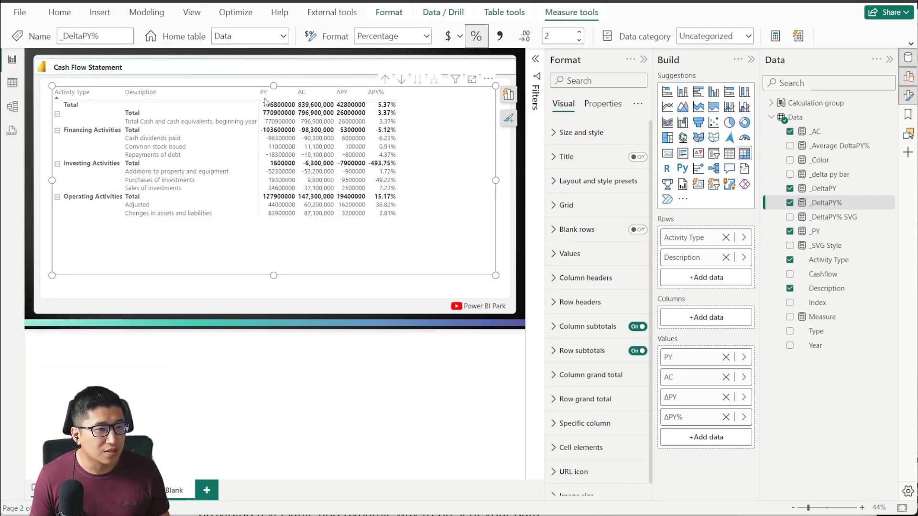
# - Look through the matrix's specific column formatting and search the format options for "display" to locate the display units
pyautogui.scroll(-1, 612, 314)
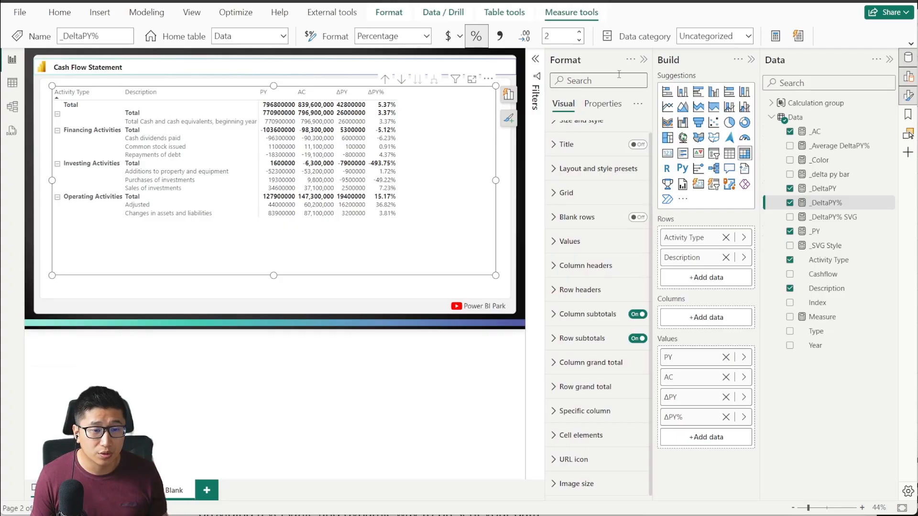
pyautogui.click(554, 420)
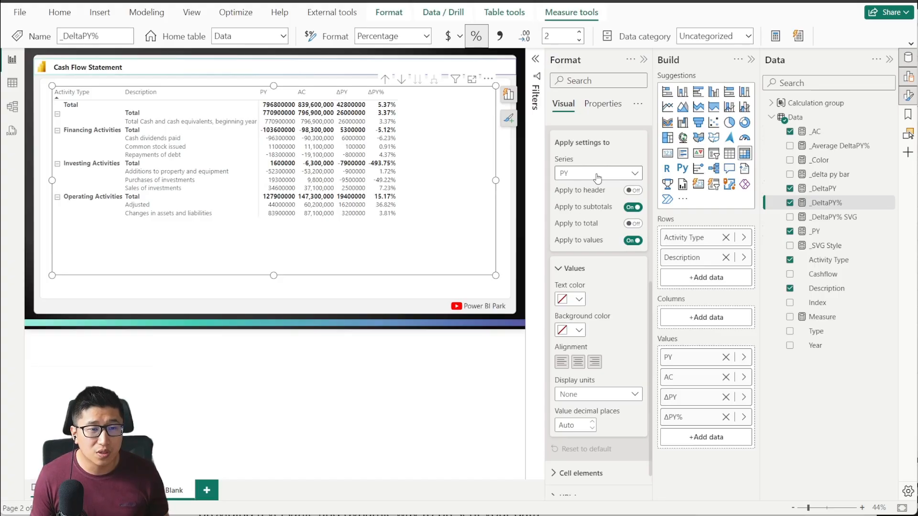
pyautogui.scroll(3, 607, 194)
pyautogui.scroll(-3, 596, 279)
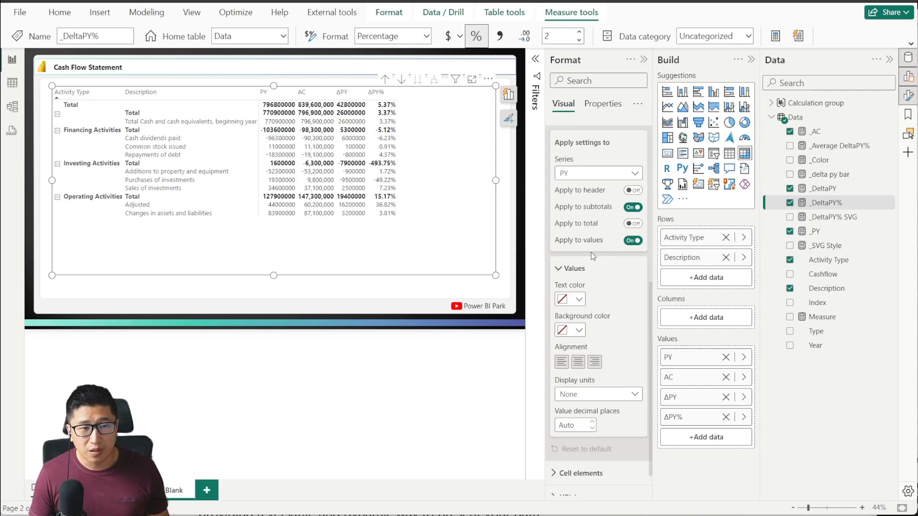
pyautogui.scroll(3, 591, 252)
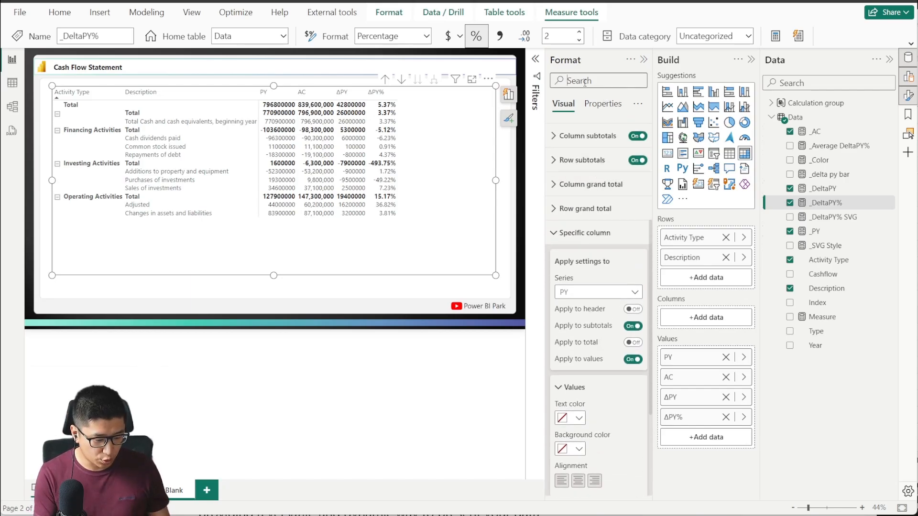
pyautogui.click(584, 82)
pyautogui.write('displau')
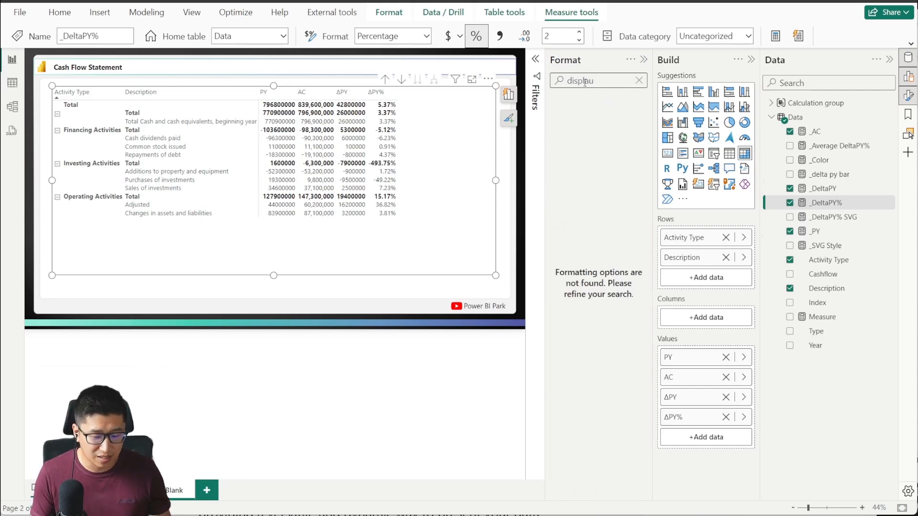
pyautogui.press('BackSpace')
pyautogui.write('y')
pyautogui.click(570, 143)
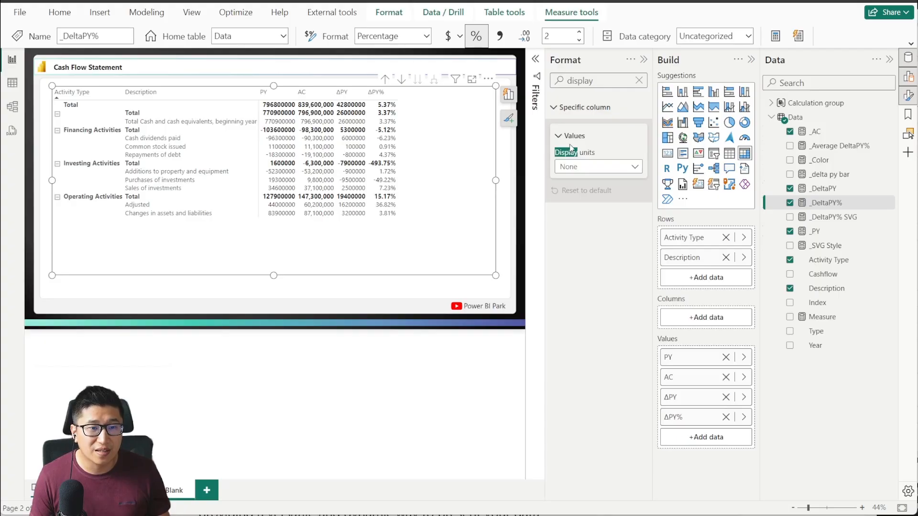
pyautogui.click(639, 80)
pyautogui.scroll(-5, 604, 175)
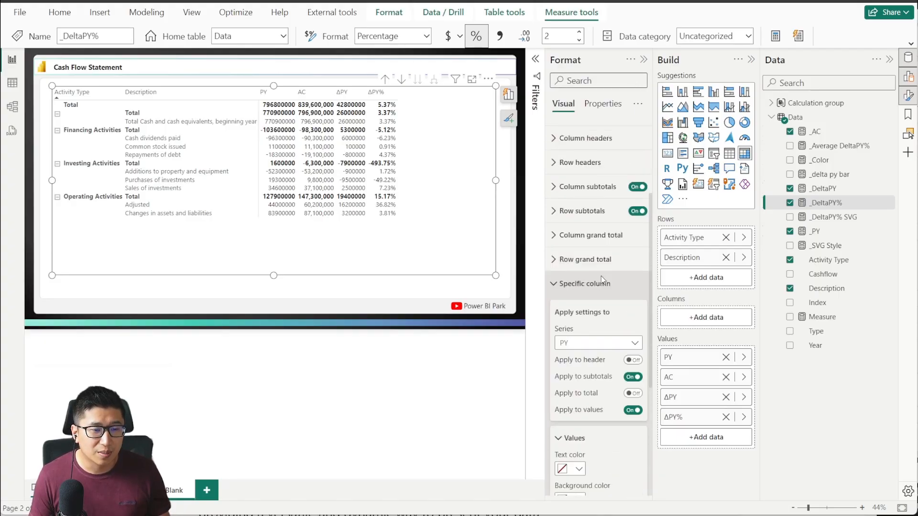
# - Set the PY column's display units to Millions with 1 decimal place
pyautogui.scroll(1, 604, 172)
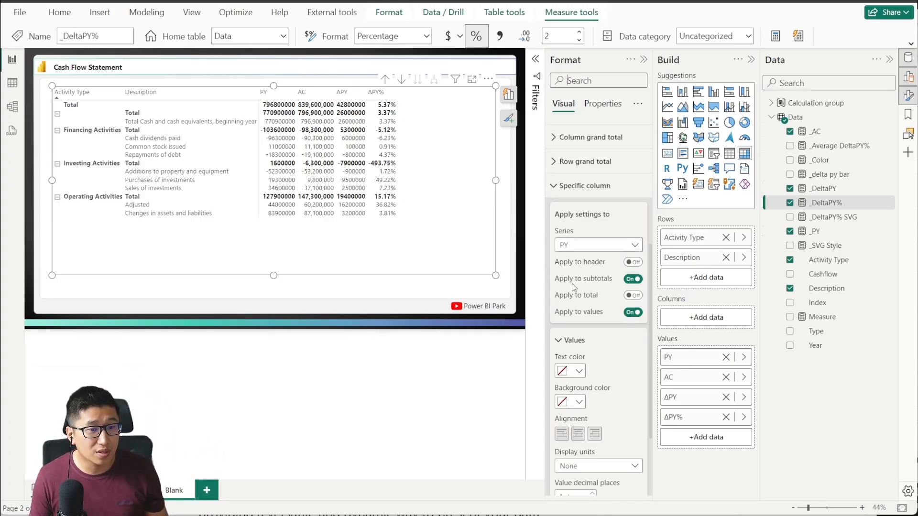
pyautogui.scroll(-2, 601, 364)
pyautogui.click(592, 357)
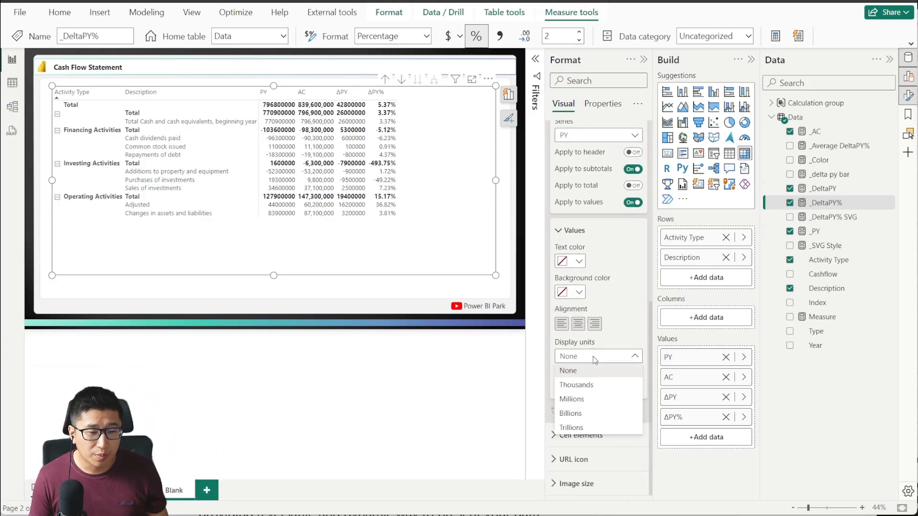
pyautogui.click(593, 399)
pyautogui.click(580, 387)
pyautogui.write('1')
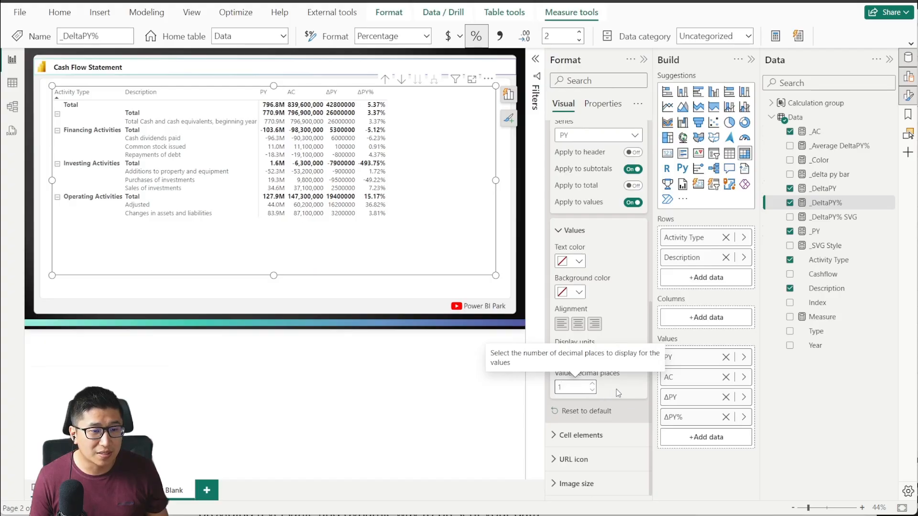
# - Set the AC column's display units to Millions with 1 decimal place
pyautogui.click(618, 136)
pyautogui.click(574, 163)
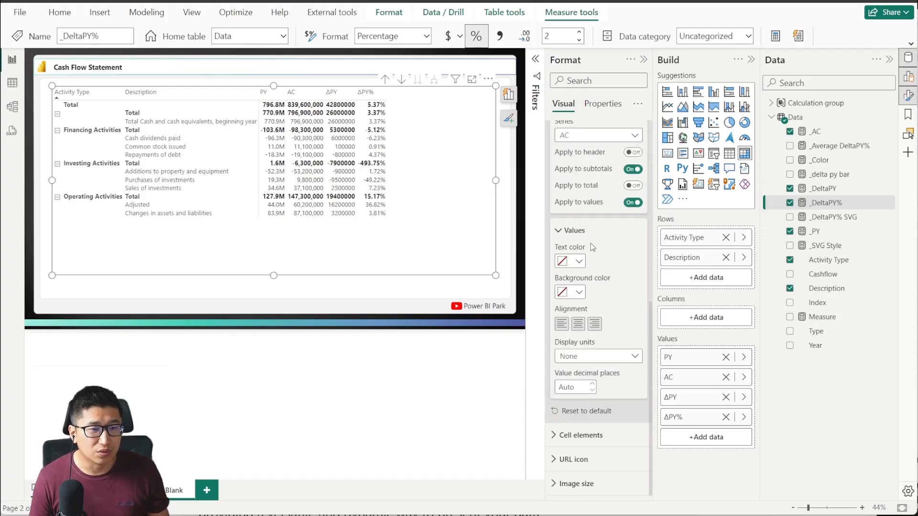
pyautogui.click(599, 363)
pyautogui.click(591, 404)
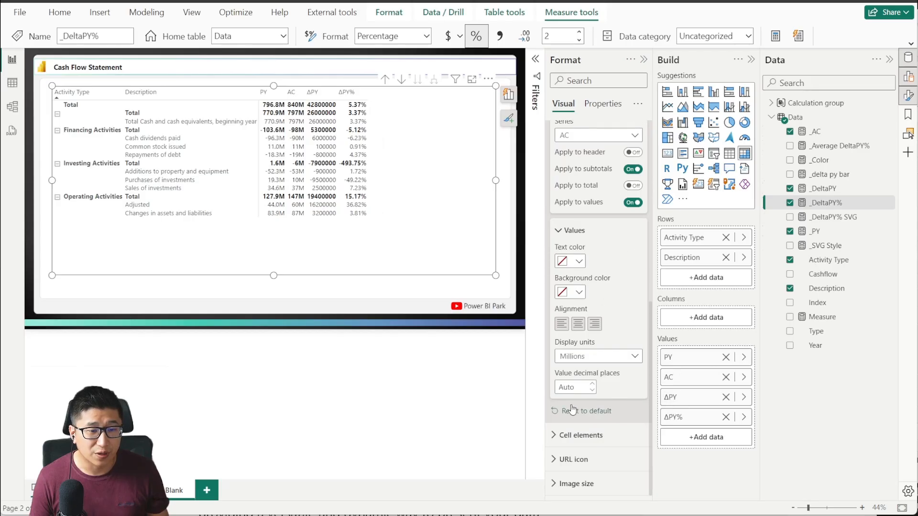
# - Set the ΔPY column's display units to Millions with 1 decimal place, and select the ΔPY% series
pyautogui.click(596, 135)
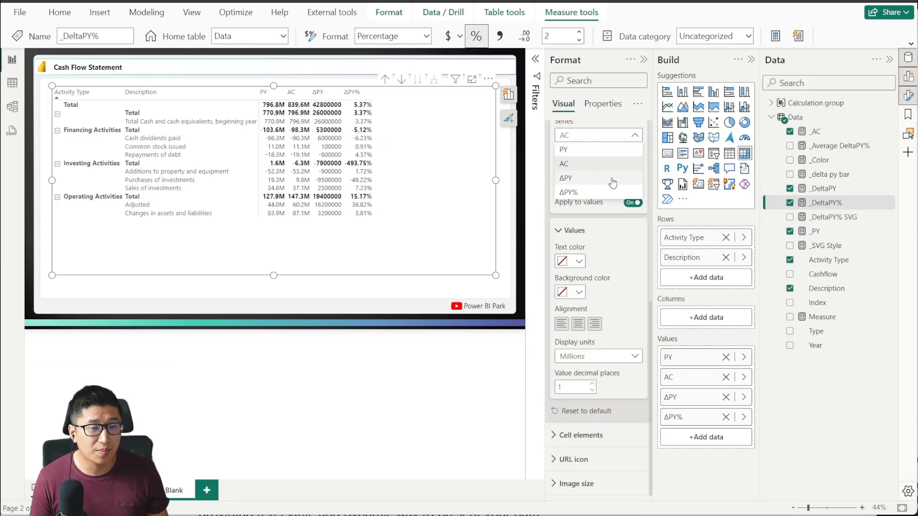
pyautogui.click(574, 179)
pyautogui.click(598, 356)
pyautogui.click(591, 404)
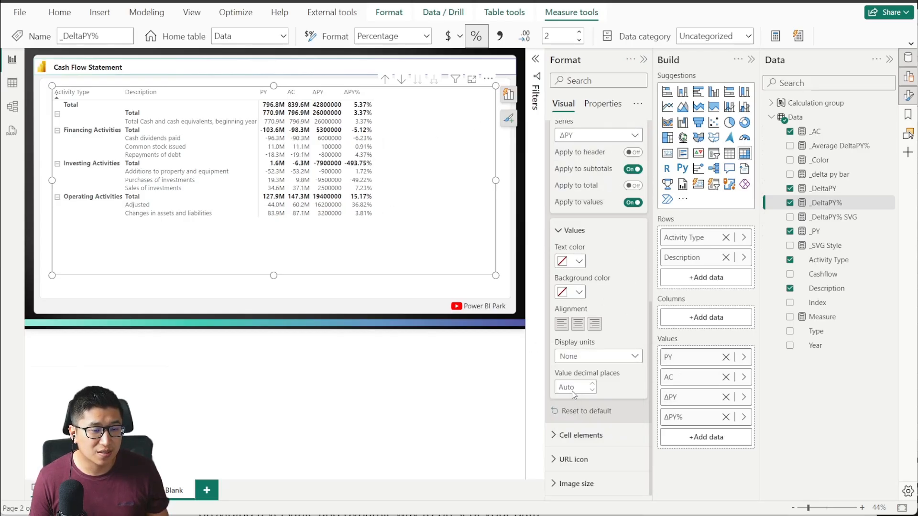
pyautogui.click(571, 387)
pyautogui.write('1')
pyautogui.click(596, 138)
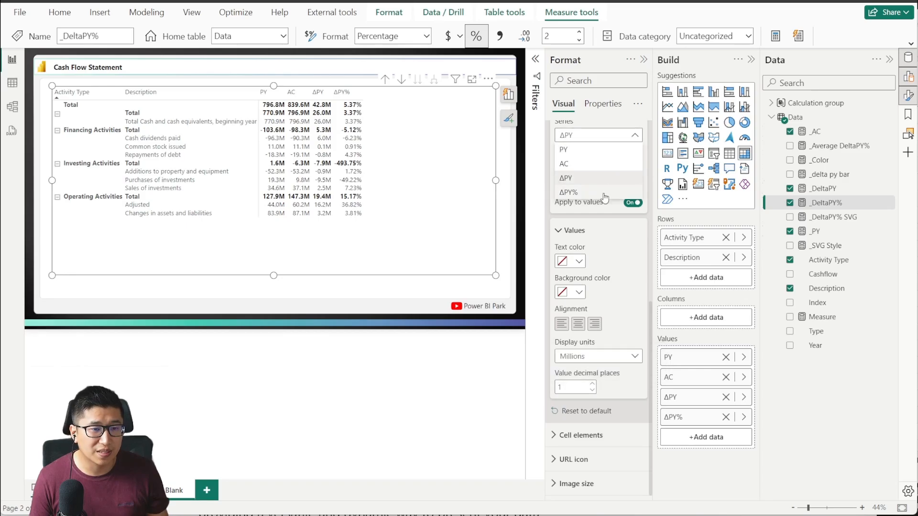
pyautogui.click(604, 193)
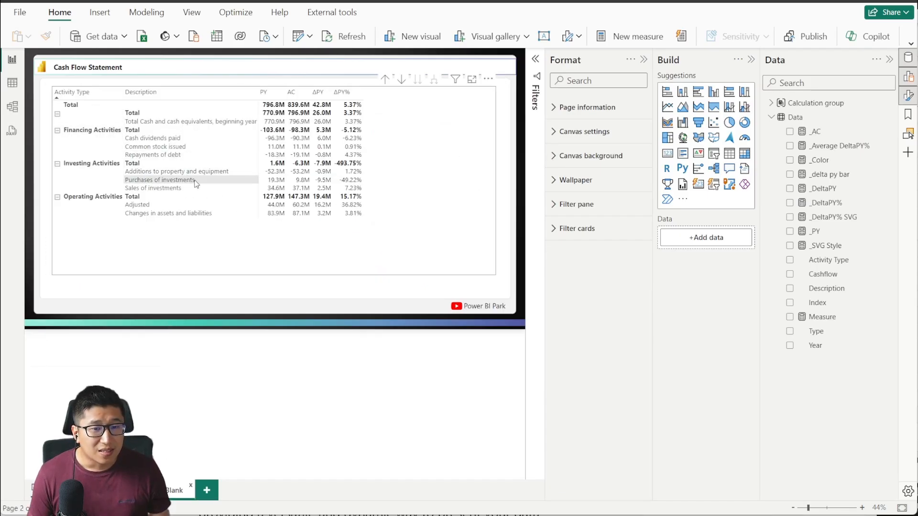
# - Switch to the Cashflow data workbook in Excel, examine its Type column, and return to the Power BI report
pyautogui.hotkey('alt', 'Tab')
pyautogui.click(362, 156)
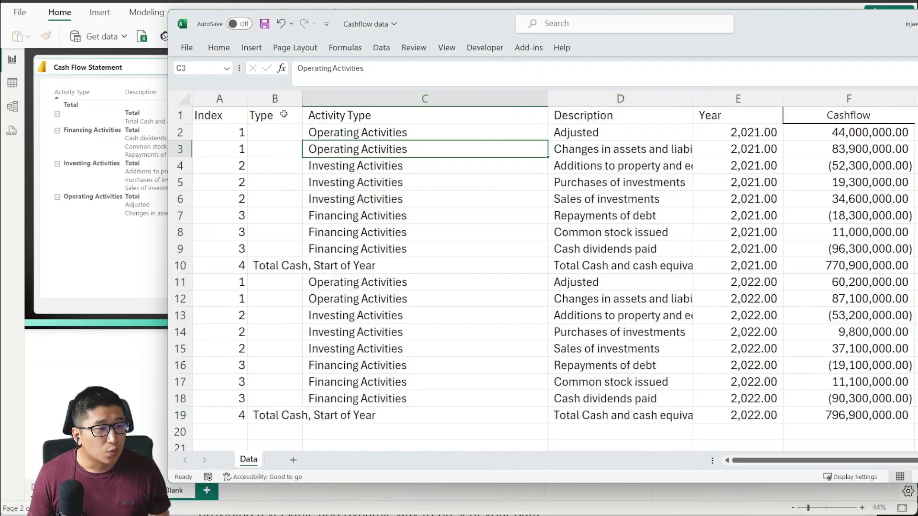
pyautogui.moveTo(284, 115); pyautogui.dragTo(283, 419)
pyautogui.hotkey('alt', 'Tab')
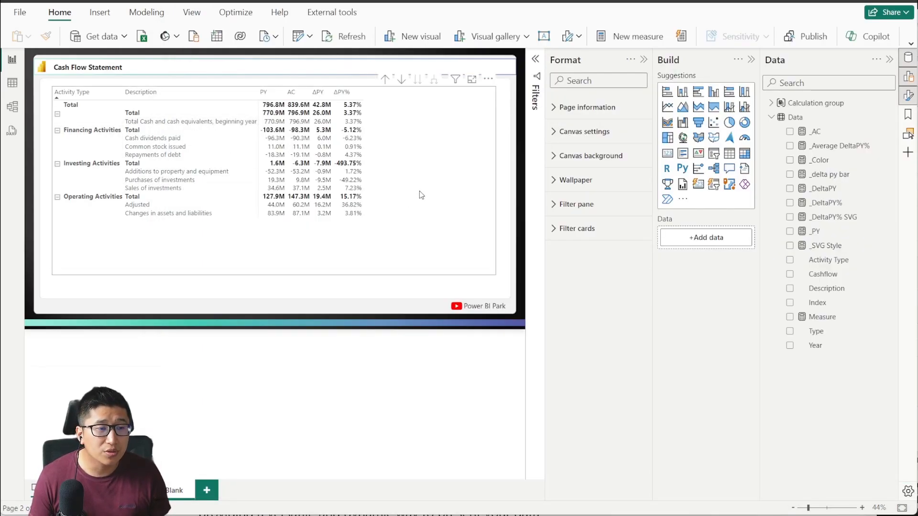
# - Set the cash flow matrix's row subtotal label to Net Change
pyautogui.click(420, 191)
pyautogui.click(573, 424)
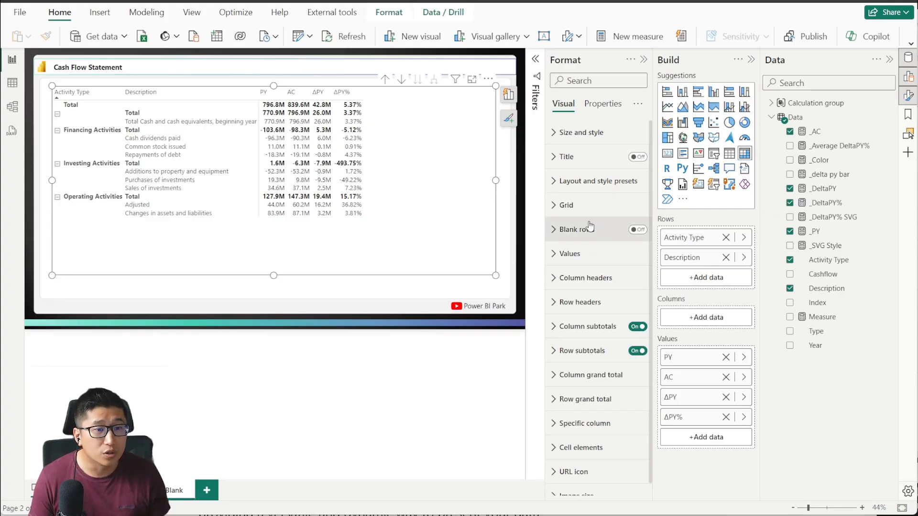
pyautogui.click(604, 350)
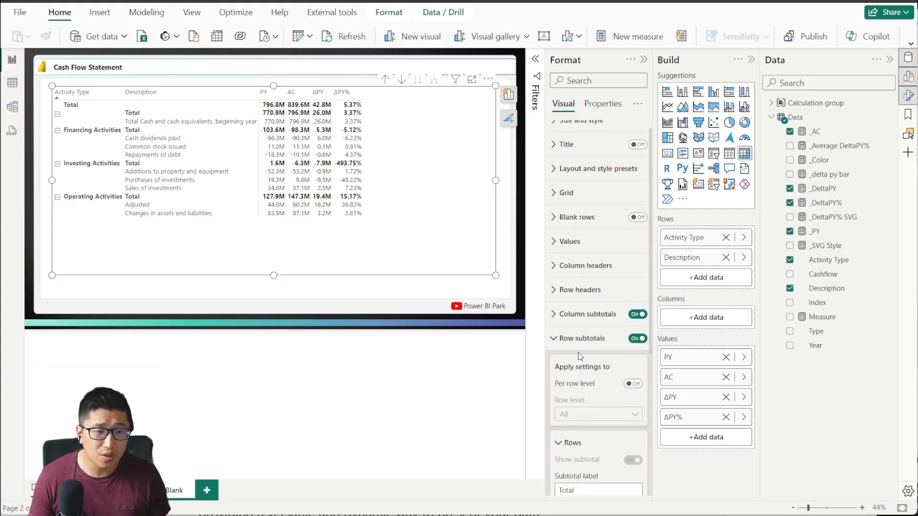
pyautogui.scroll(-2, 588, 341)
pyautogui.scroll(-2, 582, 270)
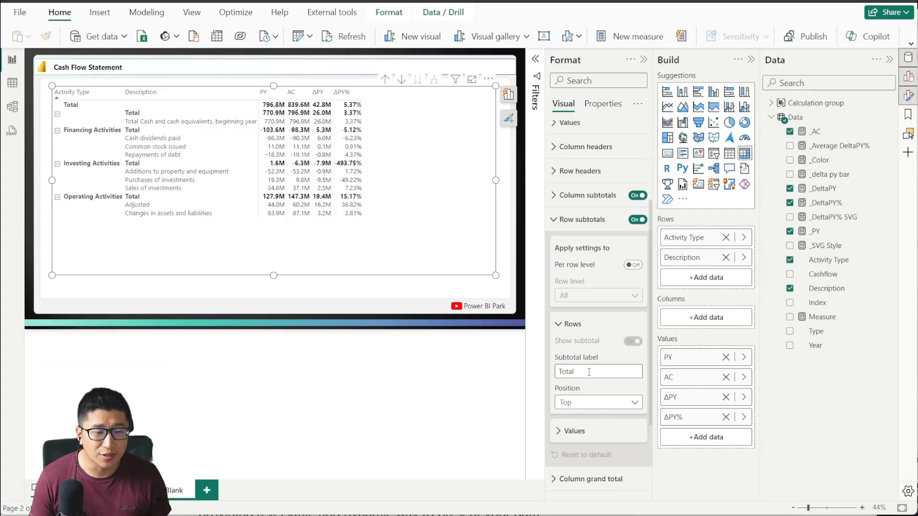
pyautogui.moveTo(587, 373); pyautogui.dragTo(546, 375)
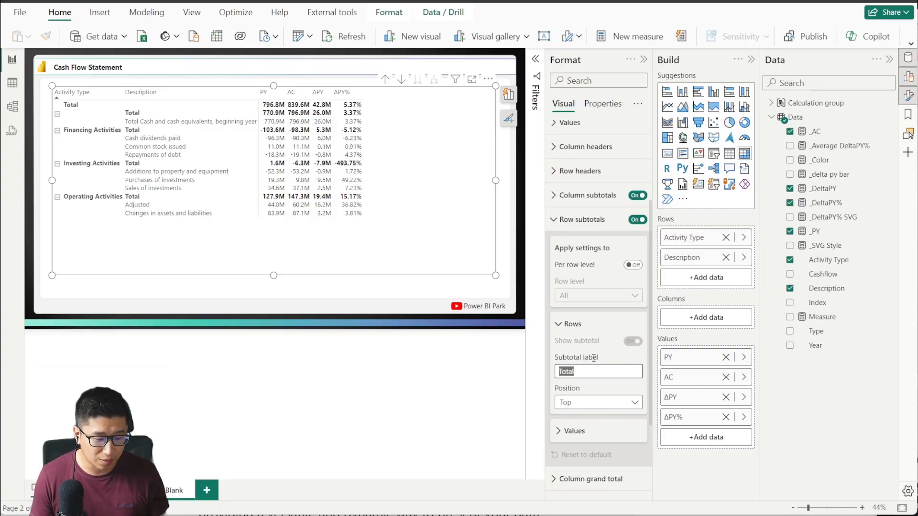
pyautogui.write('Net C')
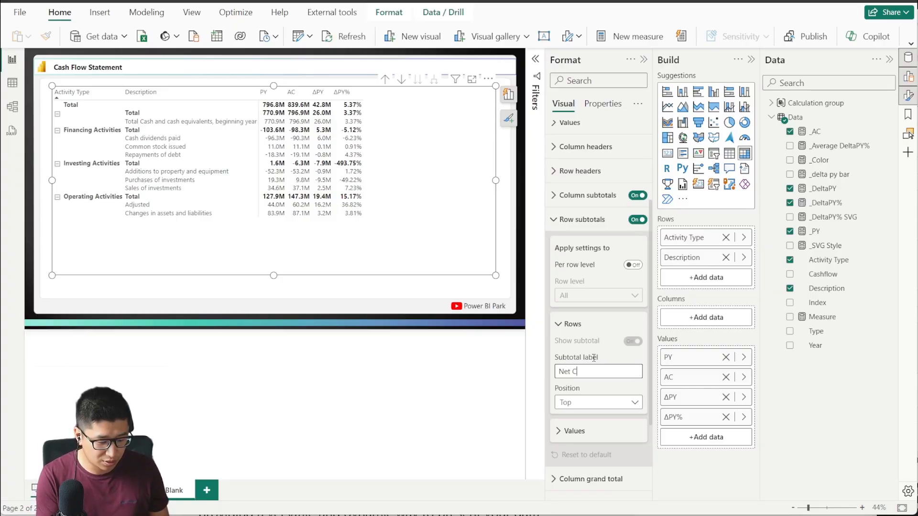
pyautogui.write('hange')
pyautogui.press('Return')
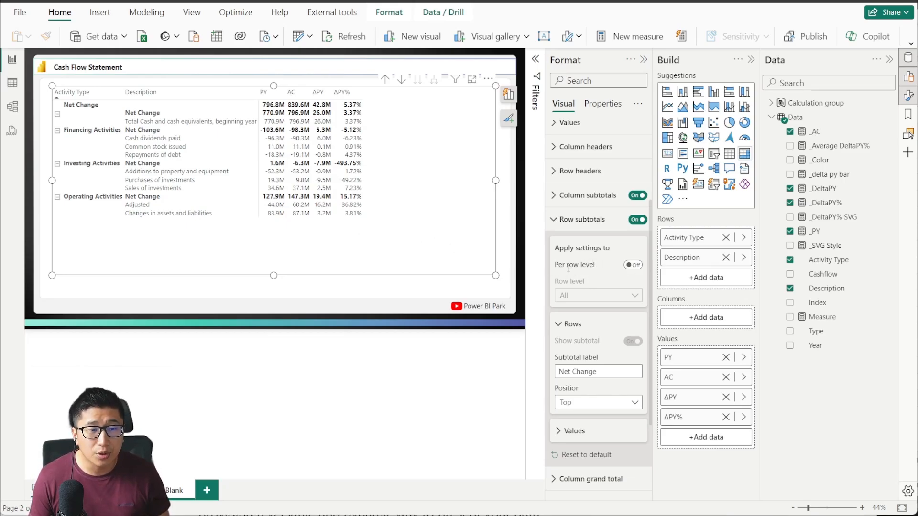
# - Turn on per-row-level settings for the row subtotals and set the label for all levels to Total
pyautogui.click(632, 266)
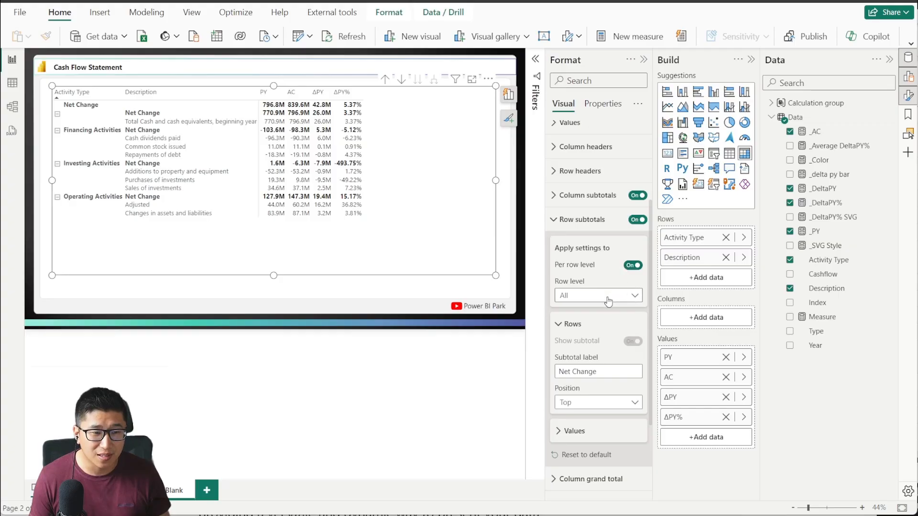
pyautogui.click(622, 372)
pyautogui.moveTo(621, 371); pyautogui.dragTo(526, 367)
pyautogui.press('BackSpace')
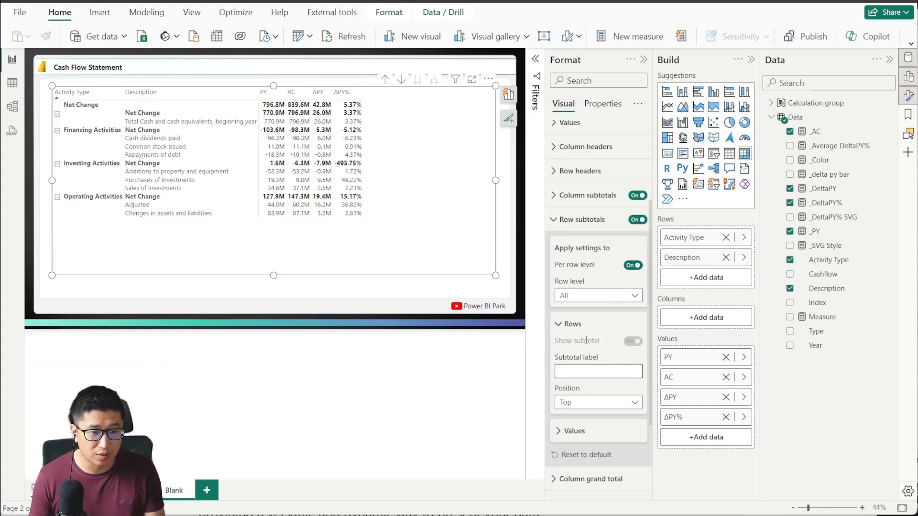
pyautogui.write('Total')
# - Set the subtotal label for the Description row level to Net Change
pyautogui.click(608, 296)
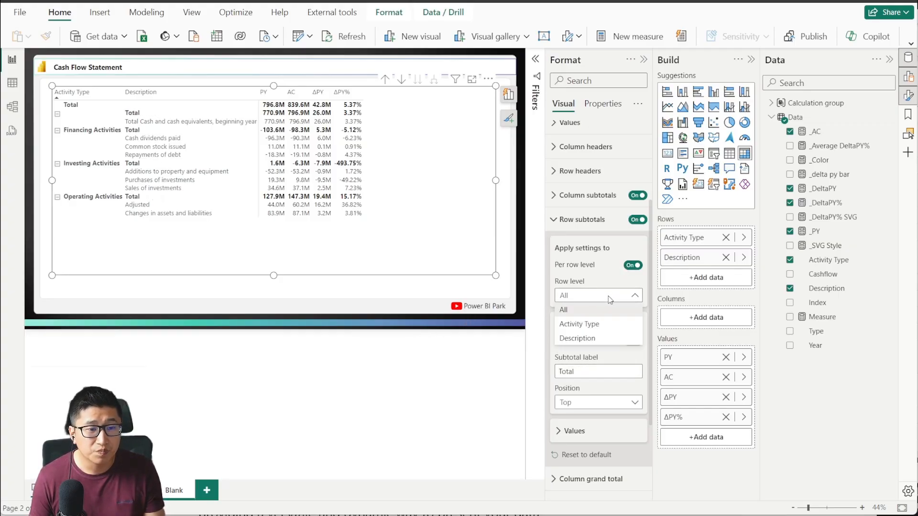
pyautogui.click(612, 340)
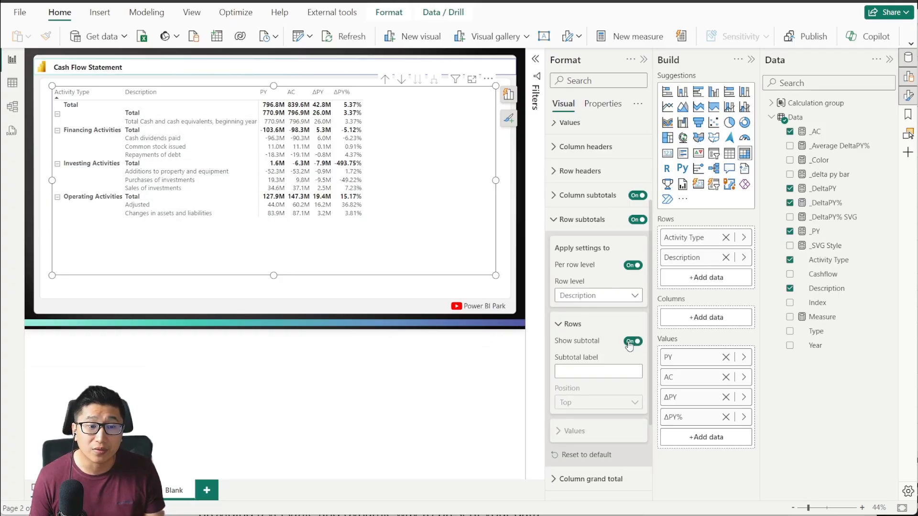
pyautogui.click(601, 377)
pyautogui.write('Net Chan')
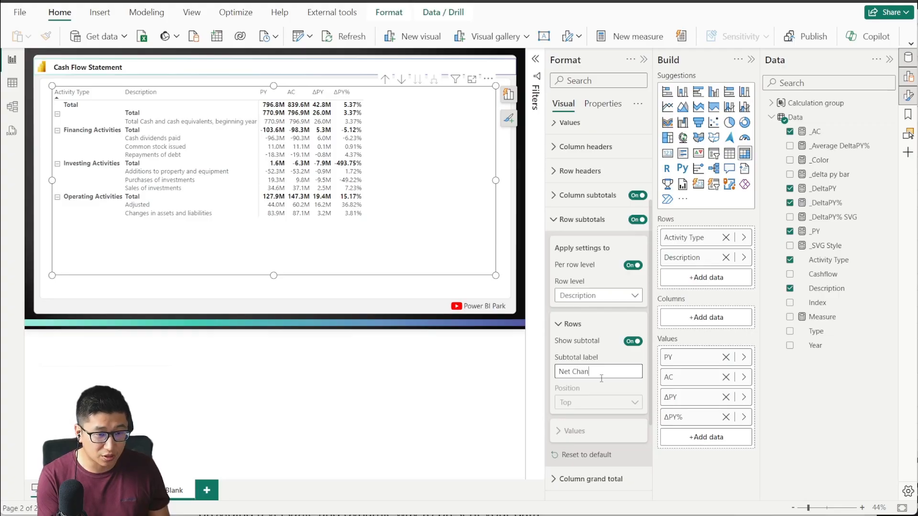
pyautogui.write('ge')
# - Set the subtotal label for the Activity Type row level to Net Total Change
pyautogui.click(620, 295)
pyautogui.click(620, 330)
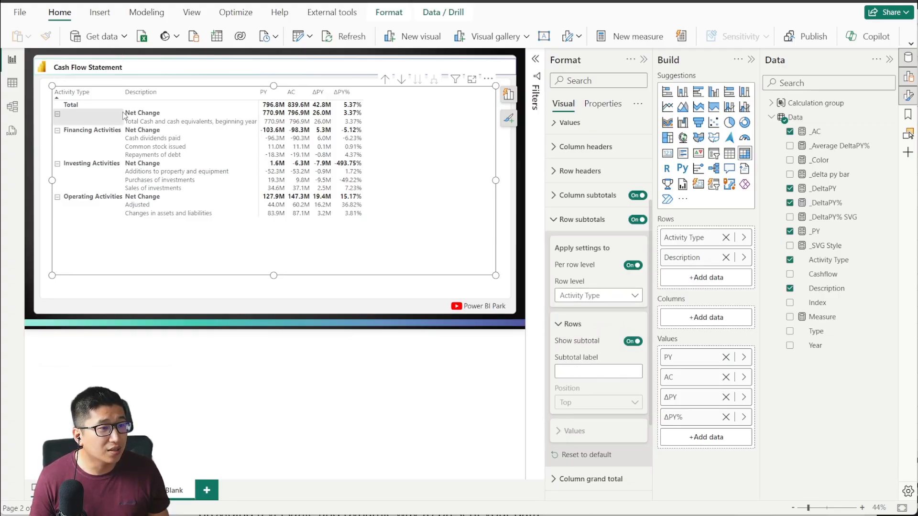
pyautogui.click(610, 367)
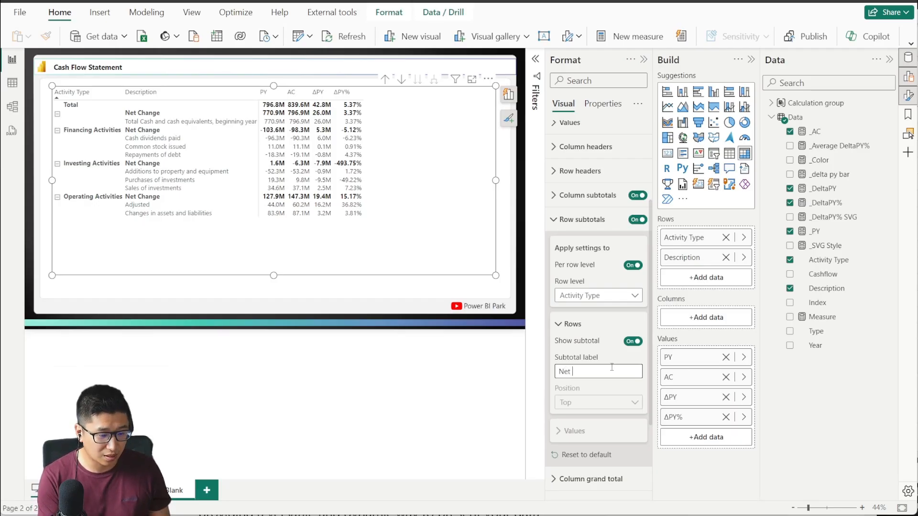
pyautogui.write('Net Total Change')
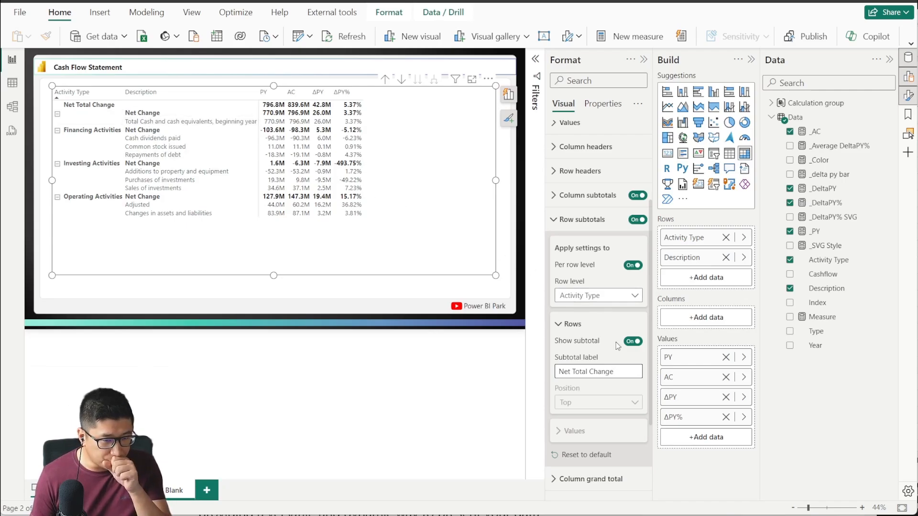
# - Set the subtotal position to Bottom for all row levels and sort the matrix by Activity Type in descending order
pyautogui.click(605, 301)
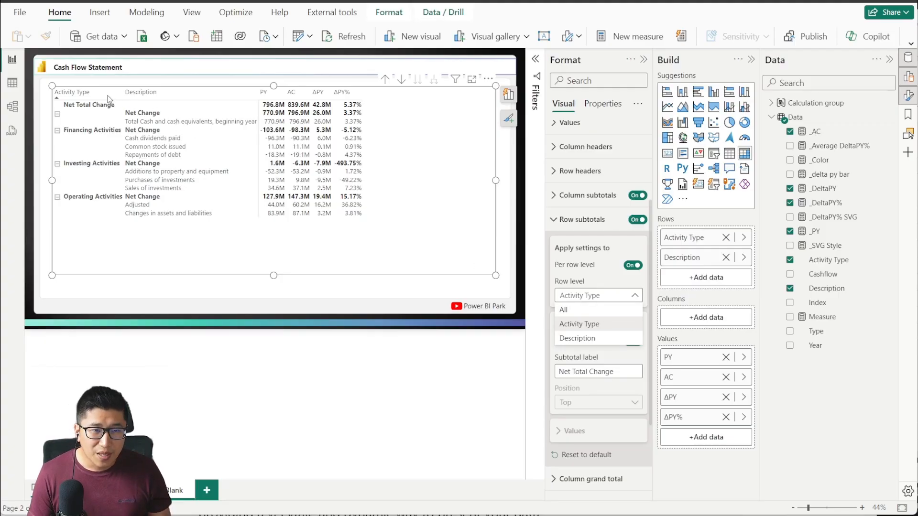
pyautogui.click(575, 311)
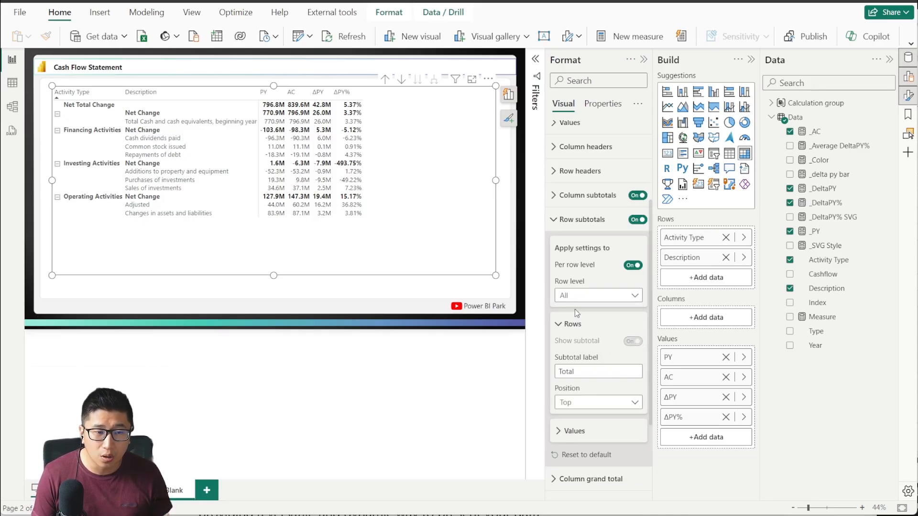
pyautogui.scroll(-2, 588, 377)
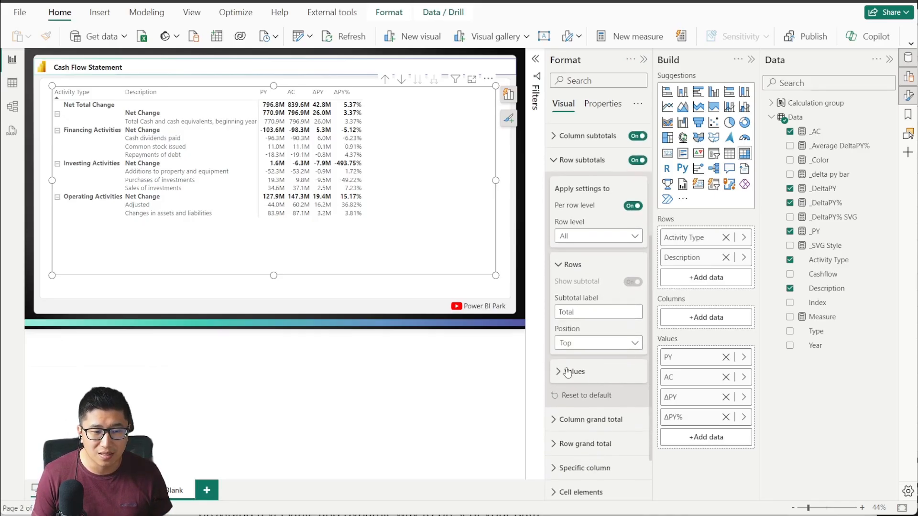
pyautogui.click(588, 344)
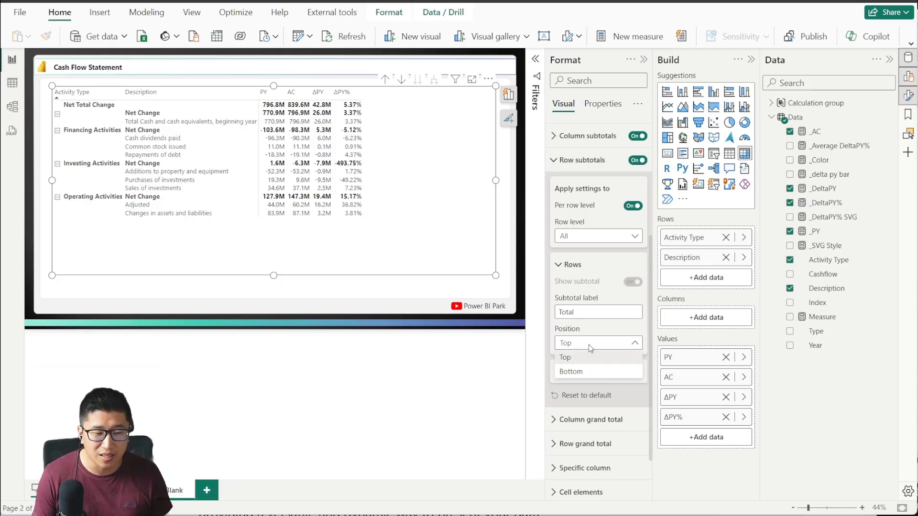
pyautogui.click(590, 373)
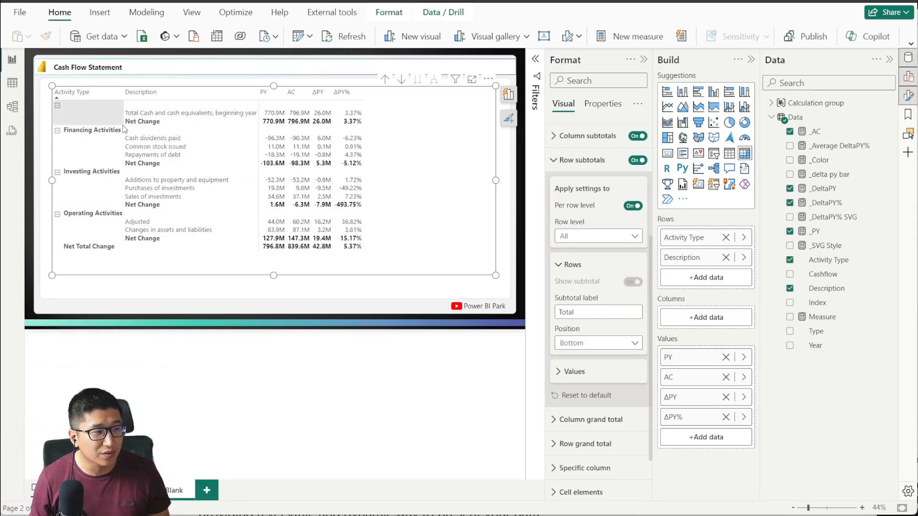
pyautogui.click(606, 344)
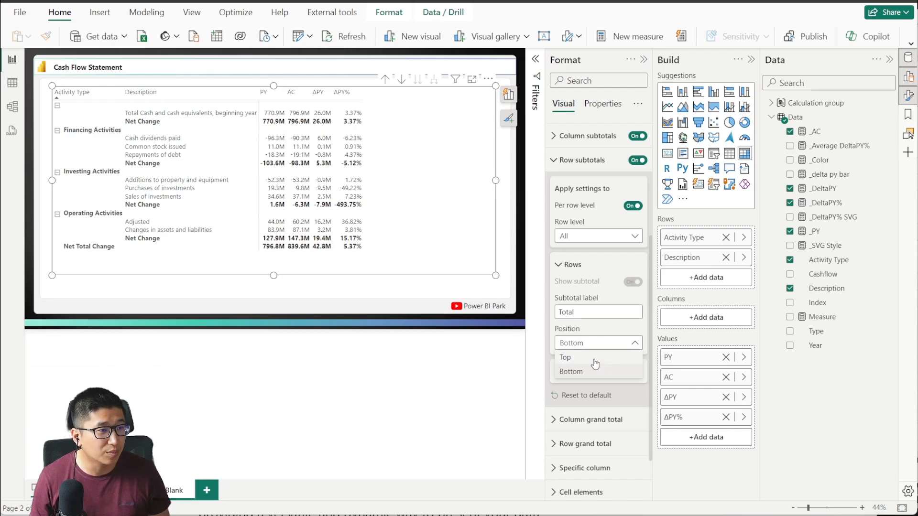
pyautogui.click(594, 359)
pyautogui.click(607, 343)
pyautogui.click(592, 372)
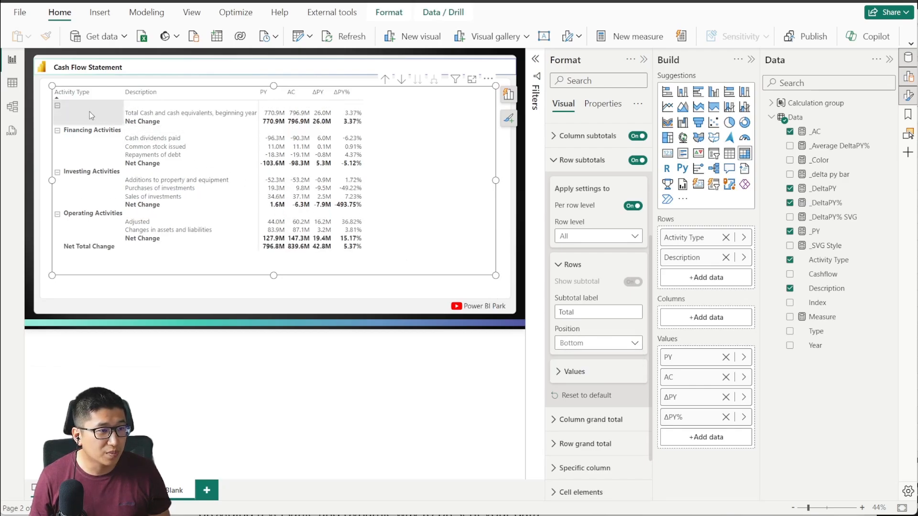
pyautogui.click(71, 92)
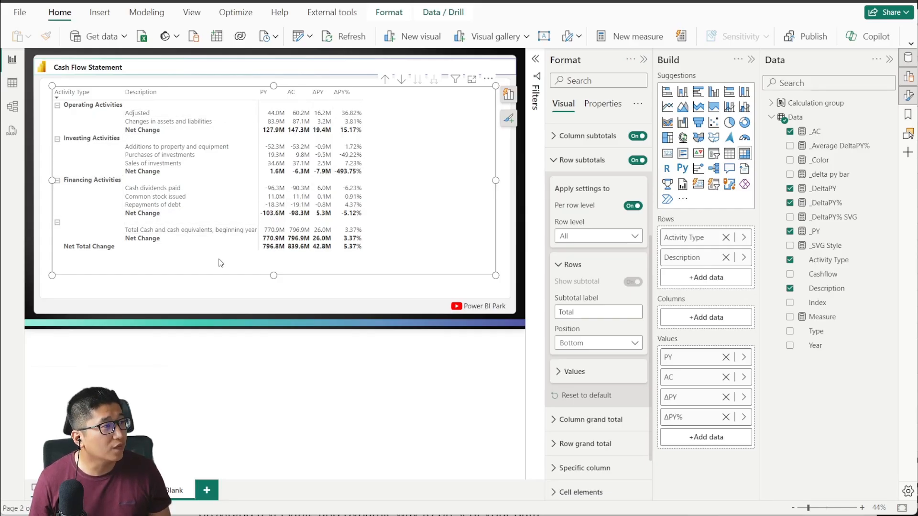
# - Collapse the Format and Build panes, examine the finished cash flow statement page, and return to the Blank page
pyautogui.click(643, 60)
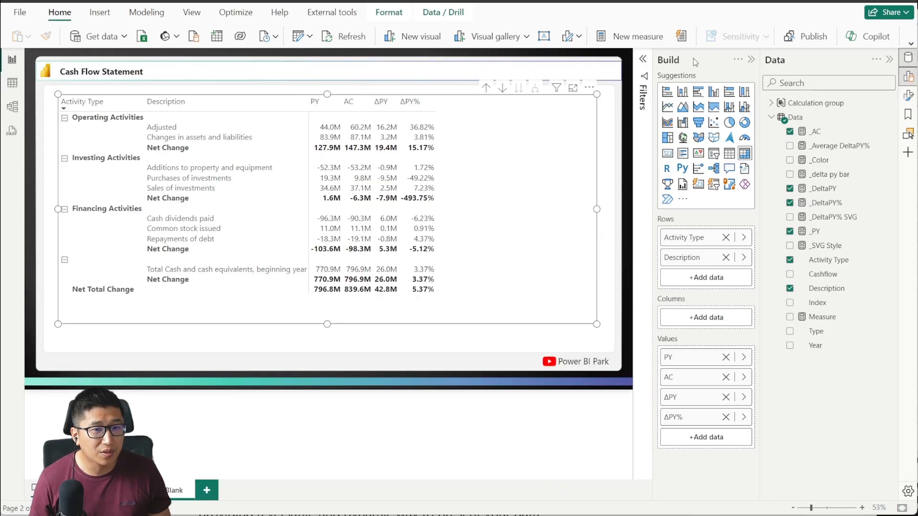
pyautogui.click(751, 60)
pyautogui.click(862, 507)
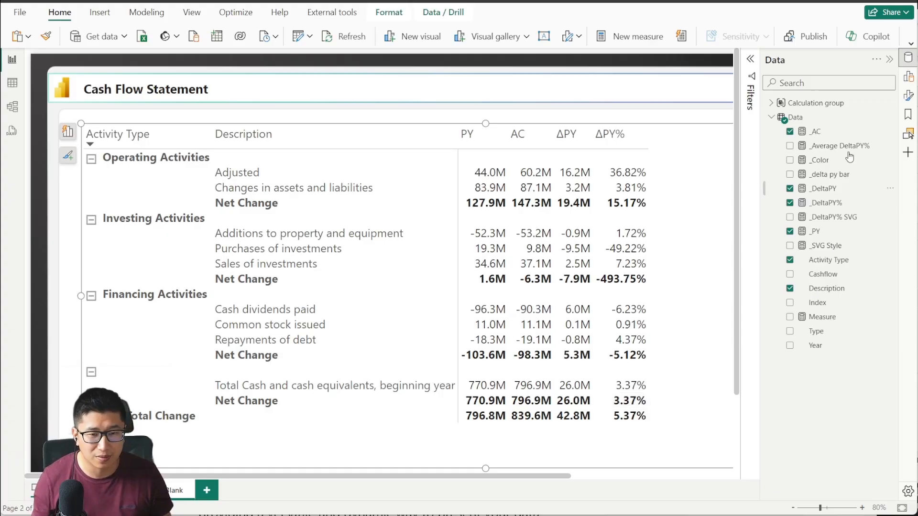
pyautogui.click(793, 508)
pyautogui.click(793, 508)
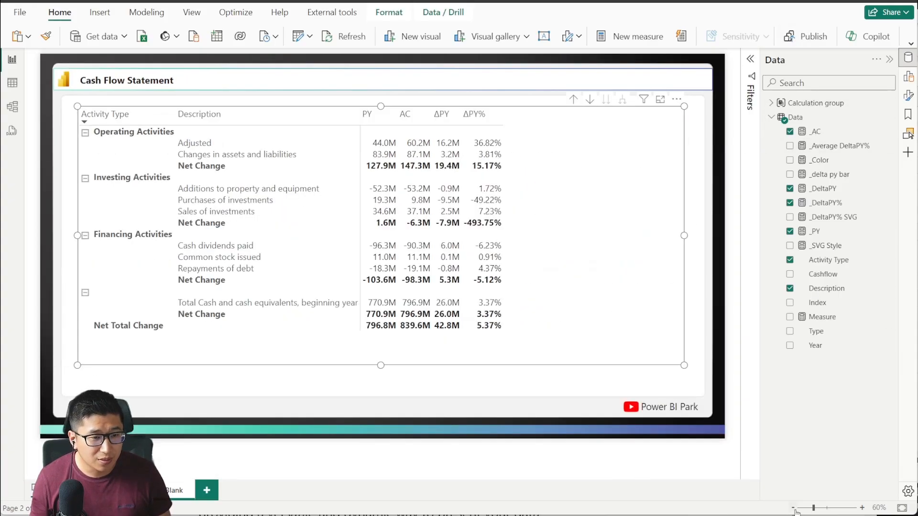
pyautogui.click(117, 490)
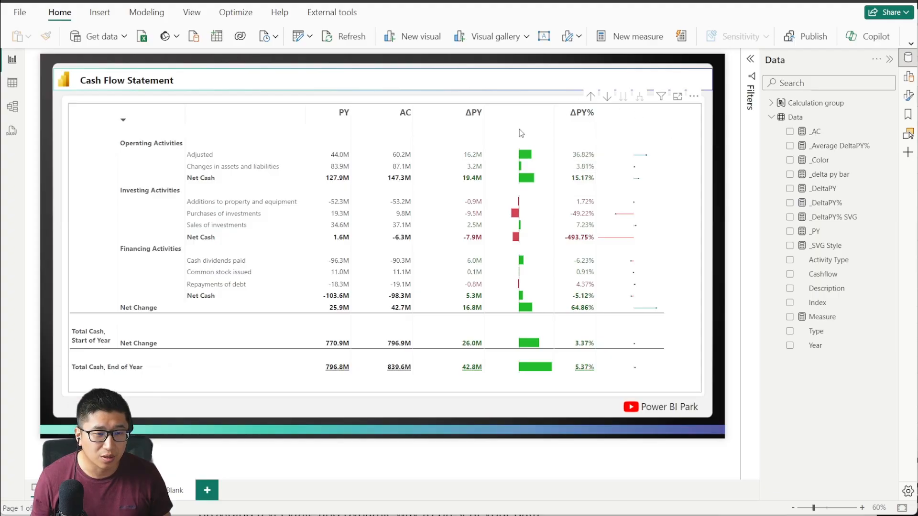
pyautogui.click(176, 492)
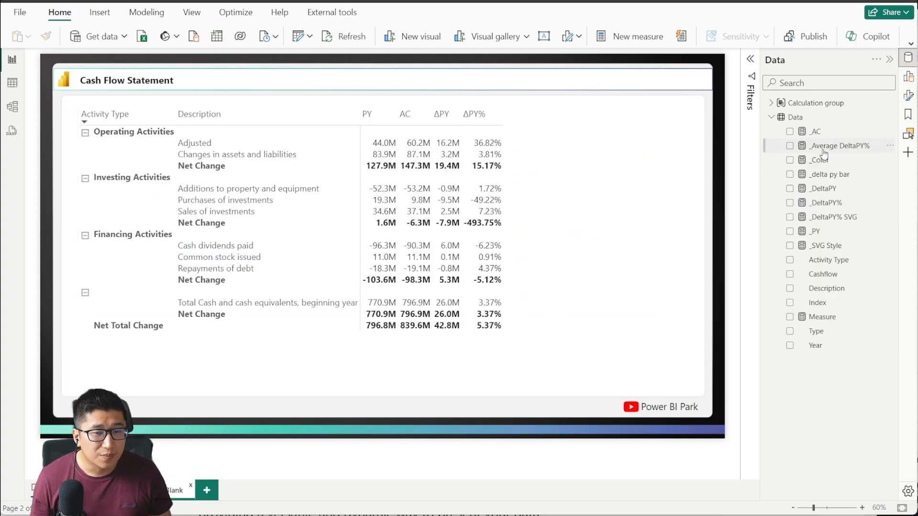
# - Conditionally format the ΔPY font color by field value using the _Color measure, and display that measure's formula
pyautogui.click(908, 77)
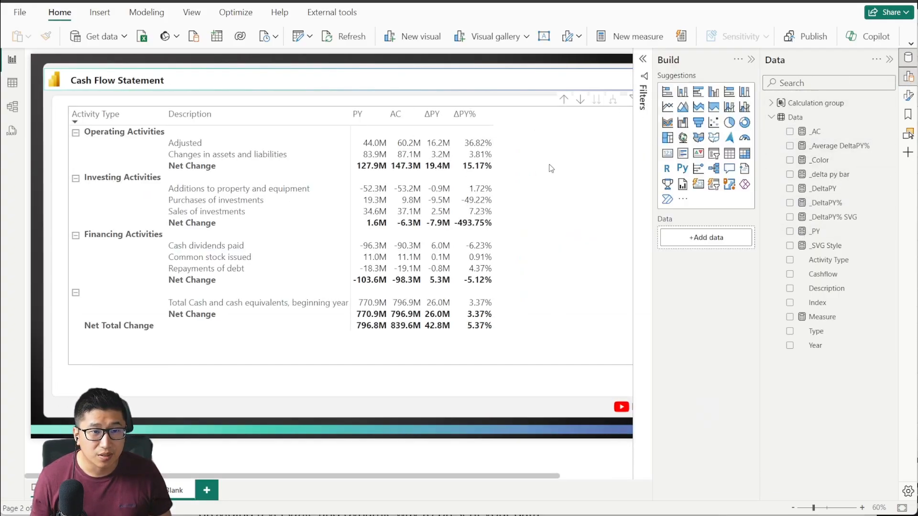
pyautogui.click(548, 168)
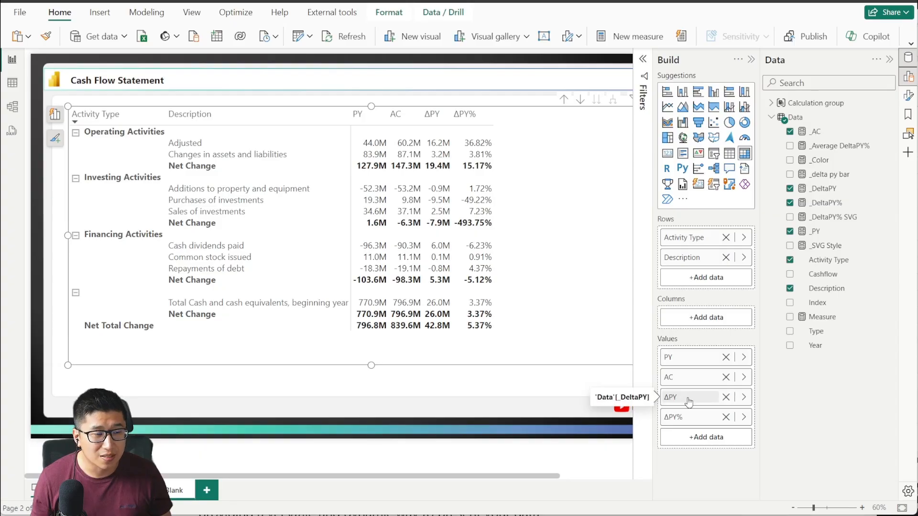
pyautogui.rightClick(688, 401)
pyautogui.moveTo(767, 352)
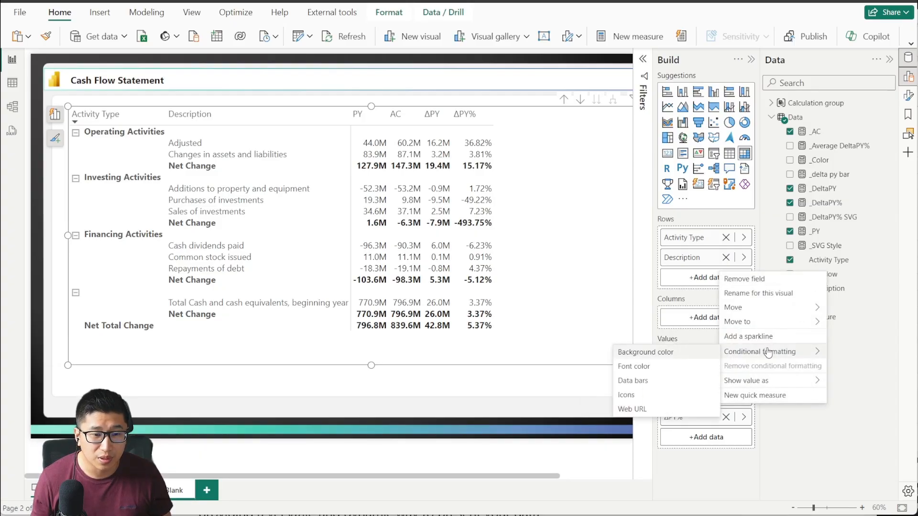
pyautogui.click(670, 366)
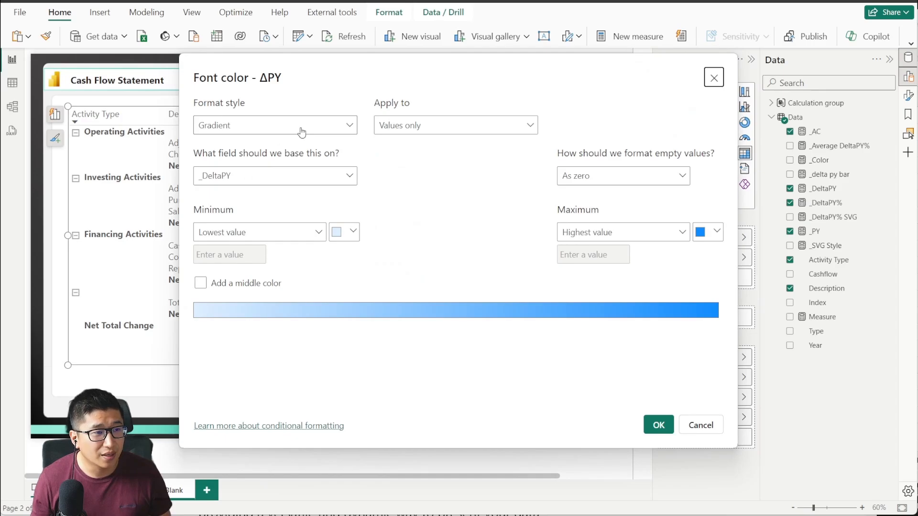
pyautogui.click(301, 132)
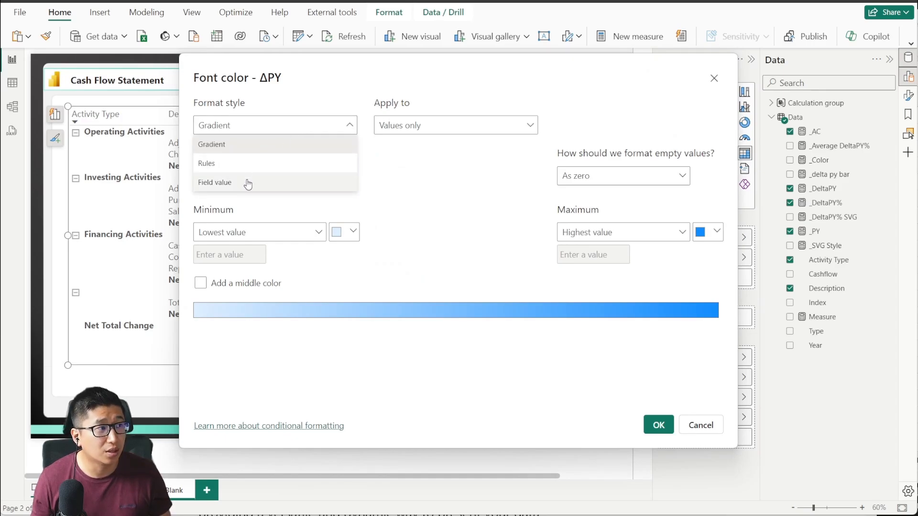
pyautogui.click(248, 184)
pyautogui.click(286, 177)
pyautogui.click(205, 232)
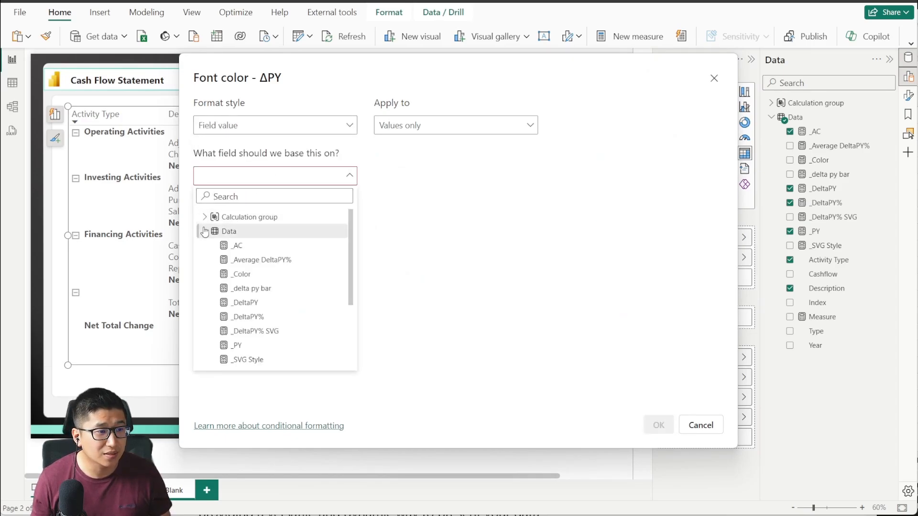
pyautogui.click(240, 274)
pyautogui.click(659, 425)
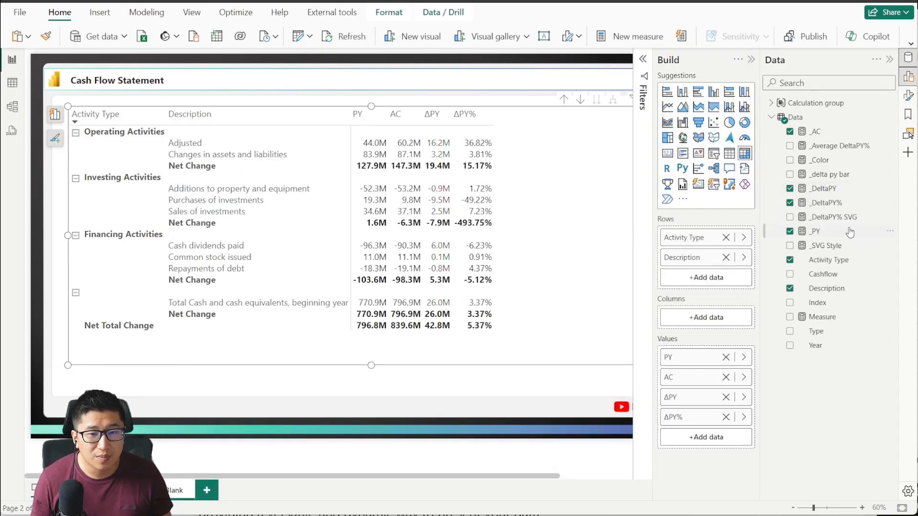
pyautogui.click(848, 163)
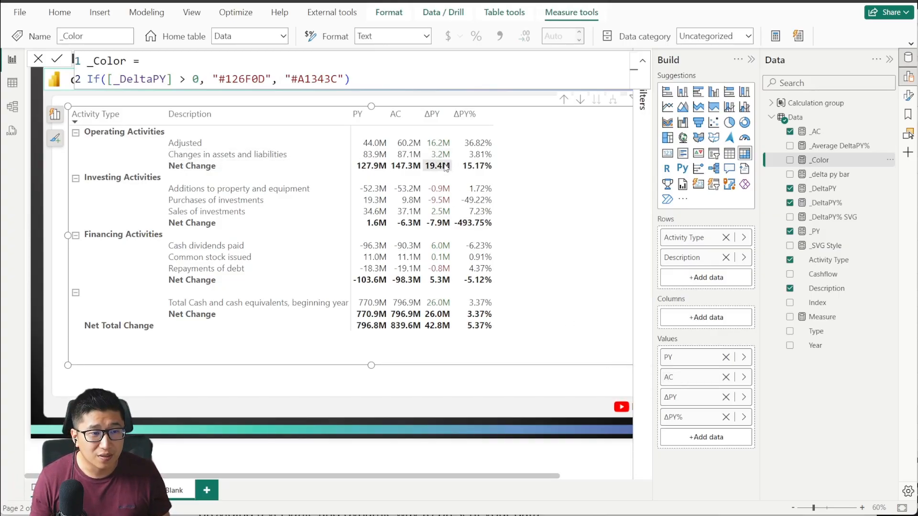
# - Apply the ΔPY font color formatting to values and totals
pyautogui.rightClick(689, 405)
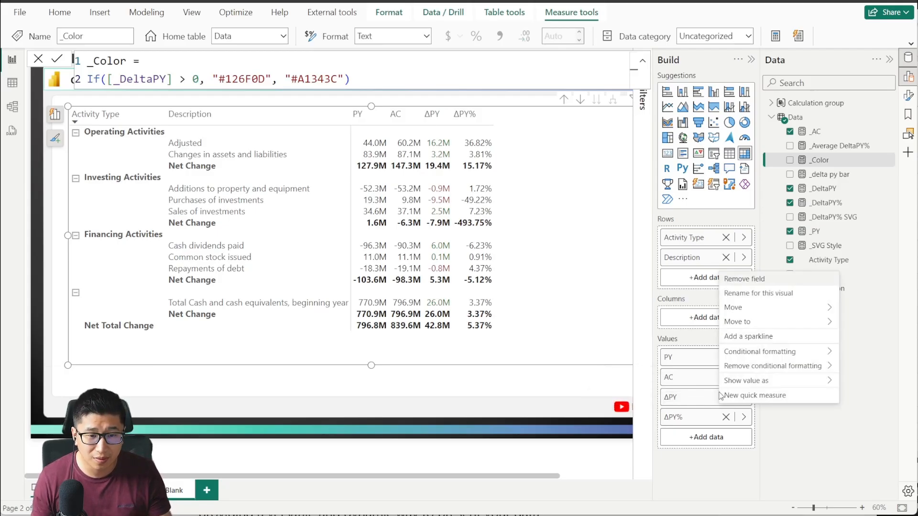
pyautogui.moveTo(746, 352)
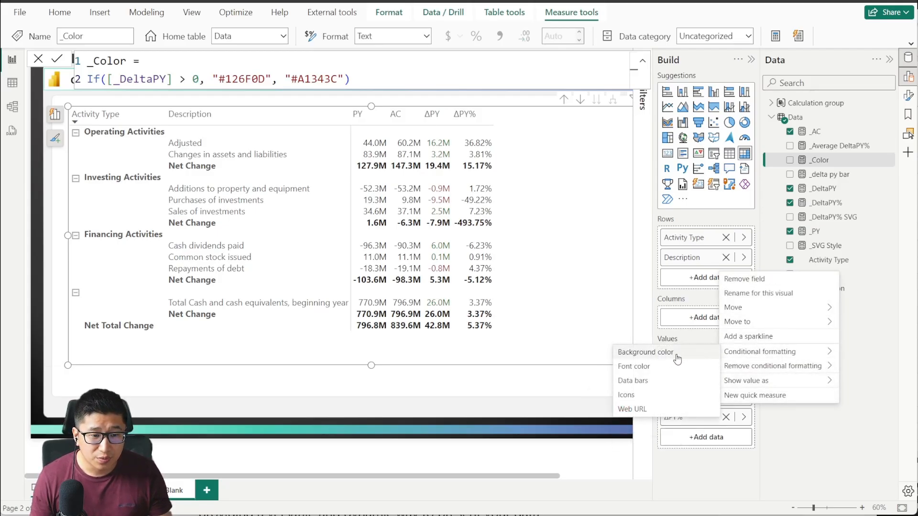
pyautogui.click(664, 373)
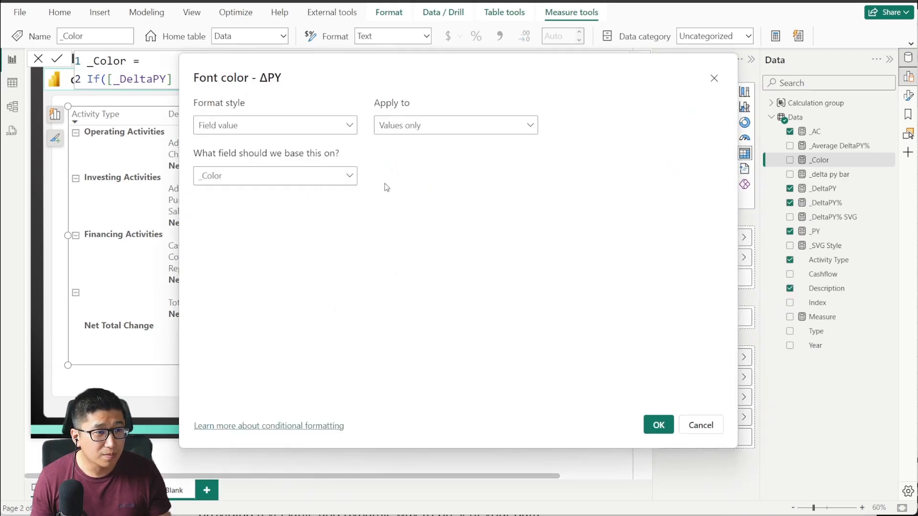
pyautogui.click(428, 125)
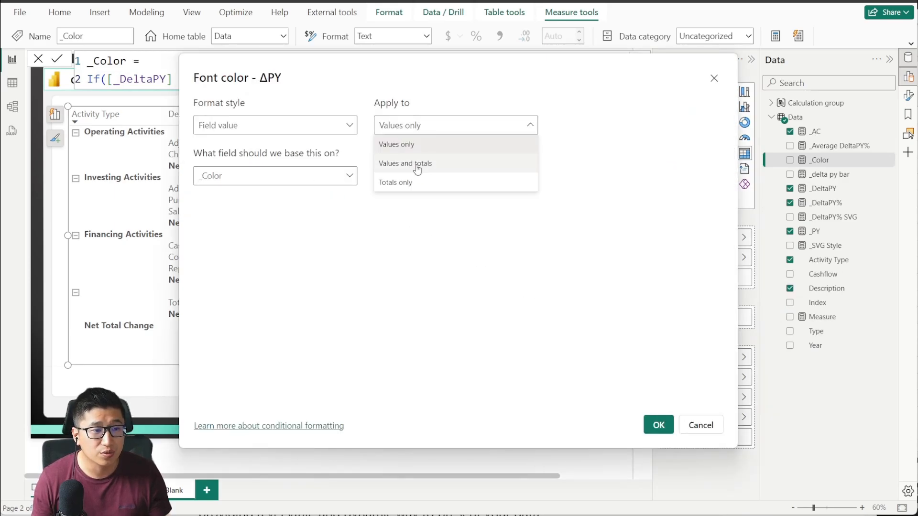
# - Apply the _Color-based font colour of the ΔPY column to values and totals
pyautogui.click(414, 164)
pyautogui.click(430, 127)
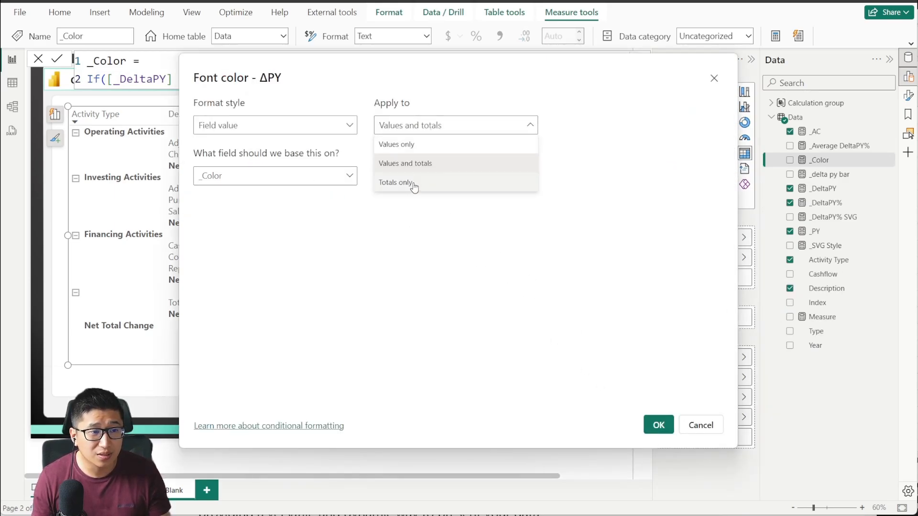
pyautogui.click(471, 164)
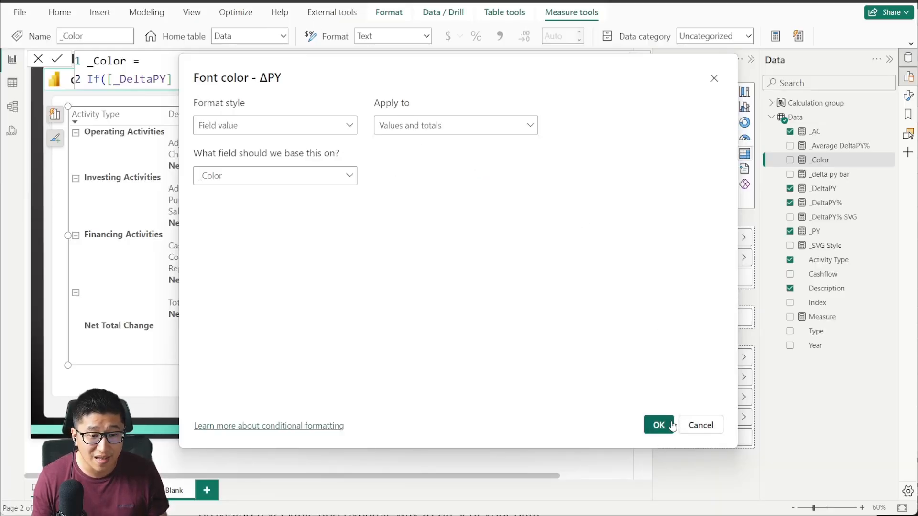
pyautogui.click(658, 425)
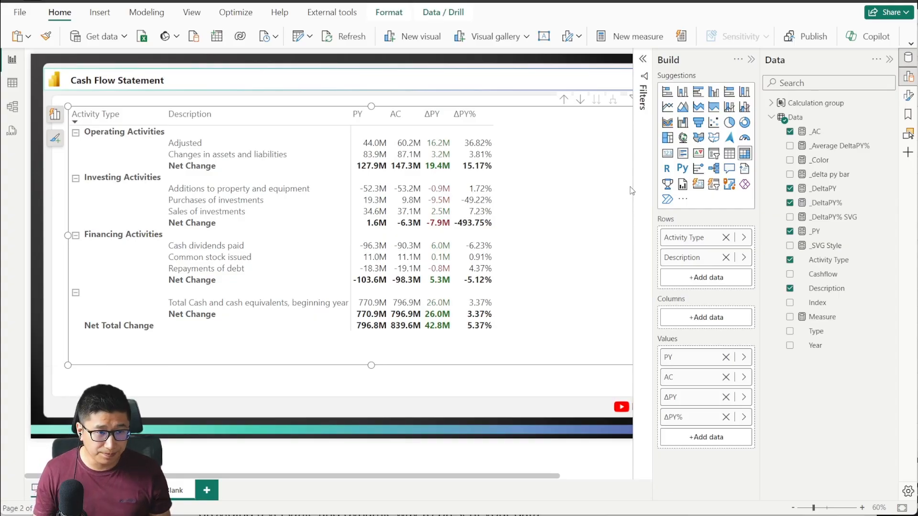
# - Add the _delta py bar measure to the matrix values between ΔPY and ΔPY%, and open its data bars formatting
pyautogui.click(849, 180)
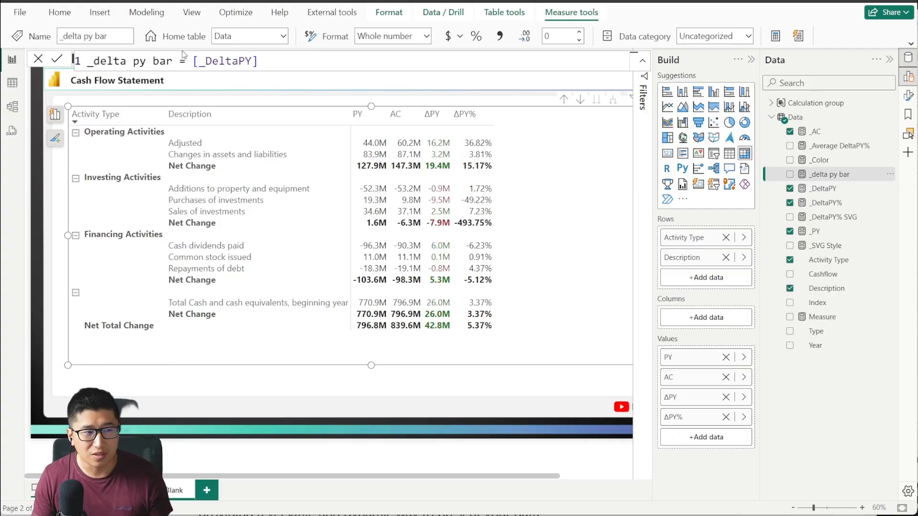
pyautogui.moveTo(775, 186); pyautogui.dragTo(688, 411)
pyautogui.rightClick(709, 418)
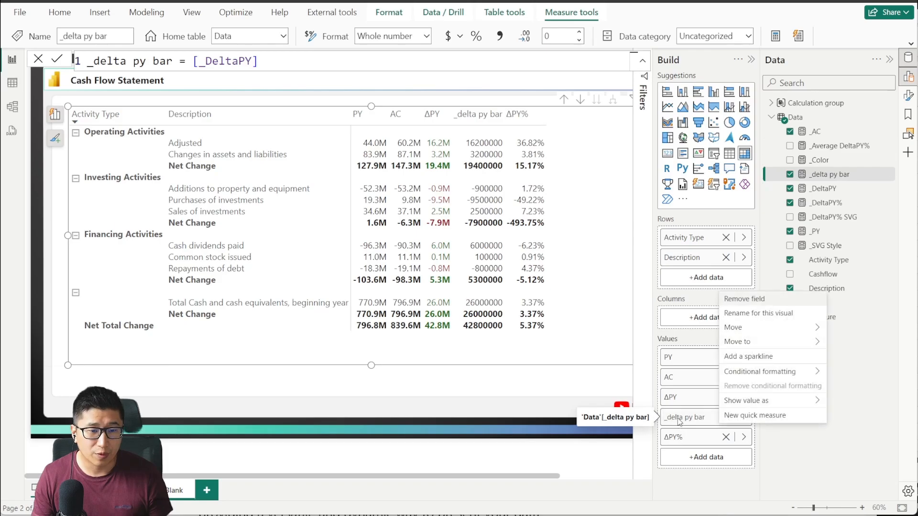
pyautogui.moveTo(759, 372)
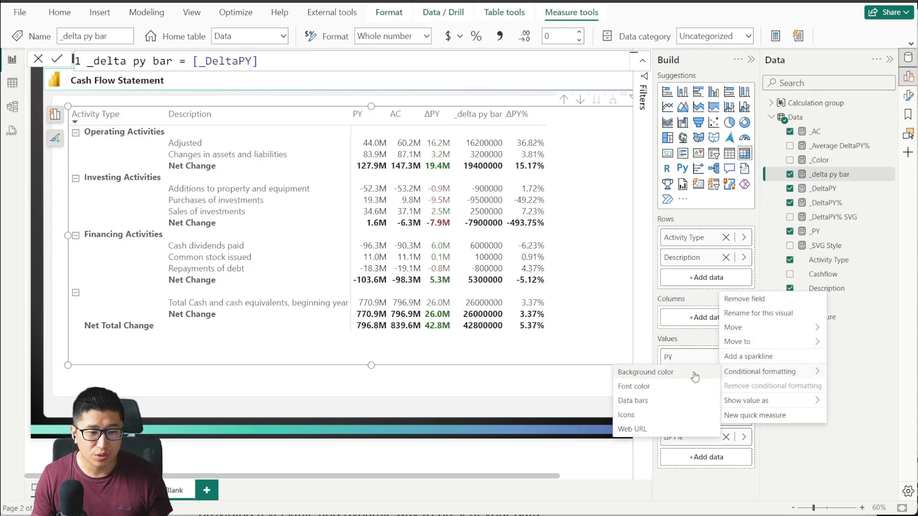
pyautogui.click(659, 402)
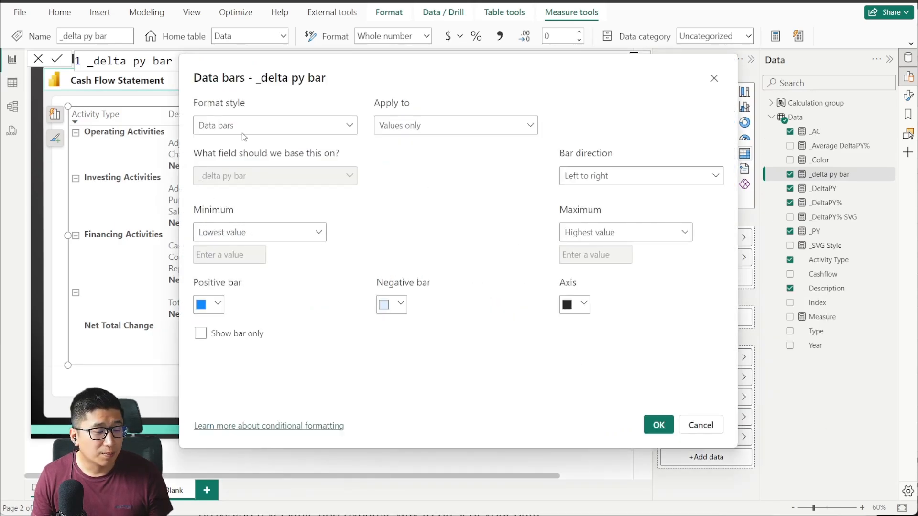
pyautogui.click(219, 310)
pyautogui.click(279, 317)
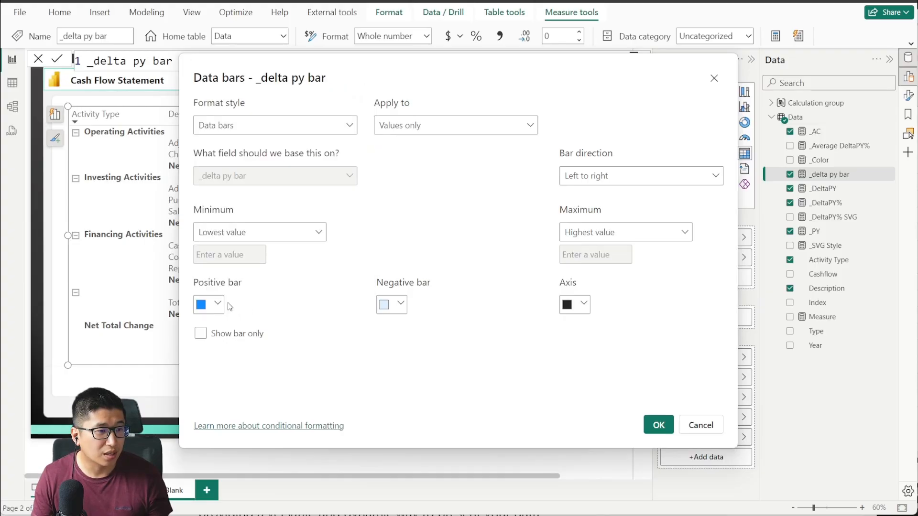
pyautogui.click(446, 132)
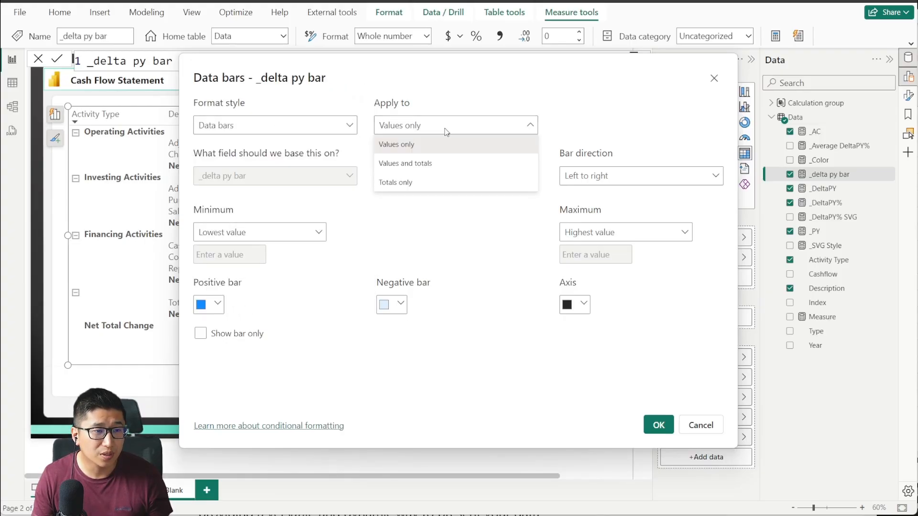
pyautogui.click(439, 165)
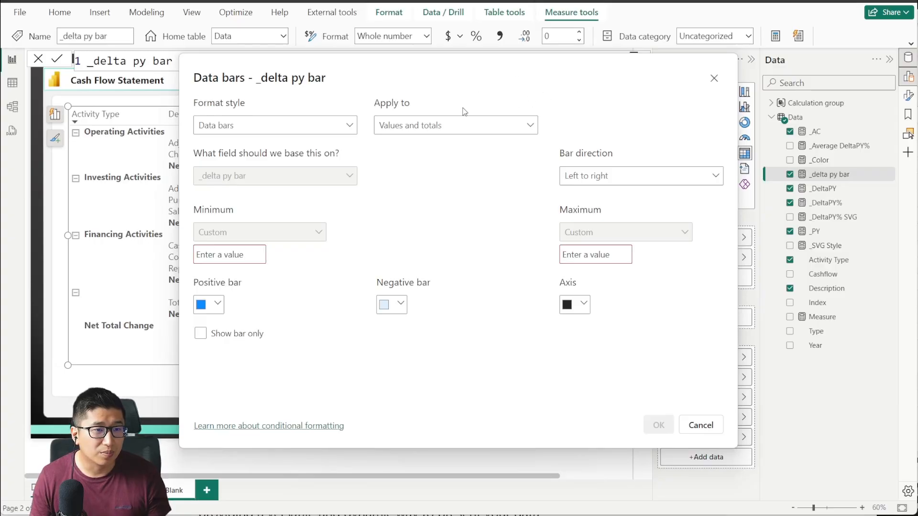
pyautogui.click(452, 129)
pyautogui.click(429, 146)
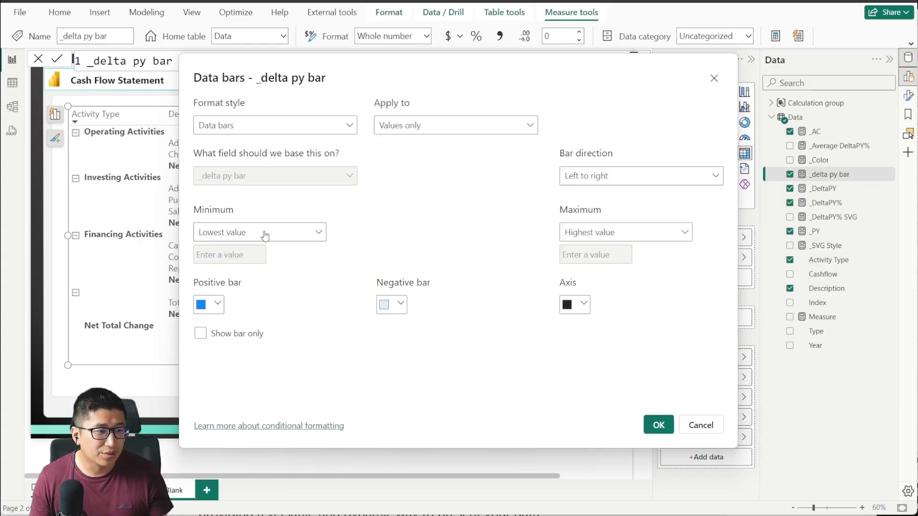
# - Set the positive bar colour of the _delta py bar data bars to a custom green
pyautogui.click(217, 305)
pyautogui.click(255, 254)
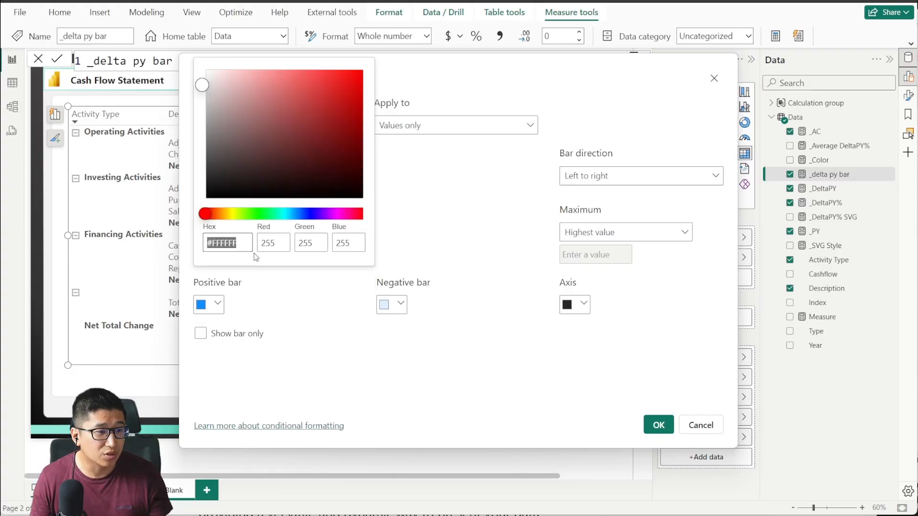
pyautogui.click(262, 211)
pyautogui.click(319, 92)
pyautogui.click(444, 240)
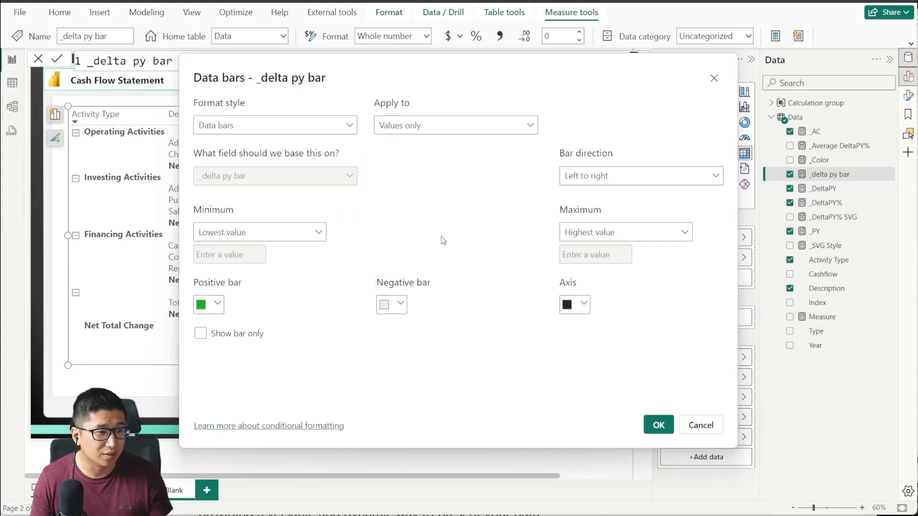
# - Set the axis colour of the _delta py bar data bars to light grey
pyautogui.click(584, 304)
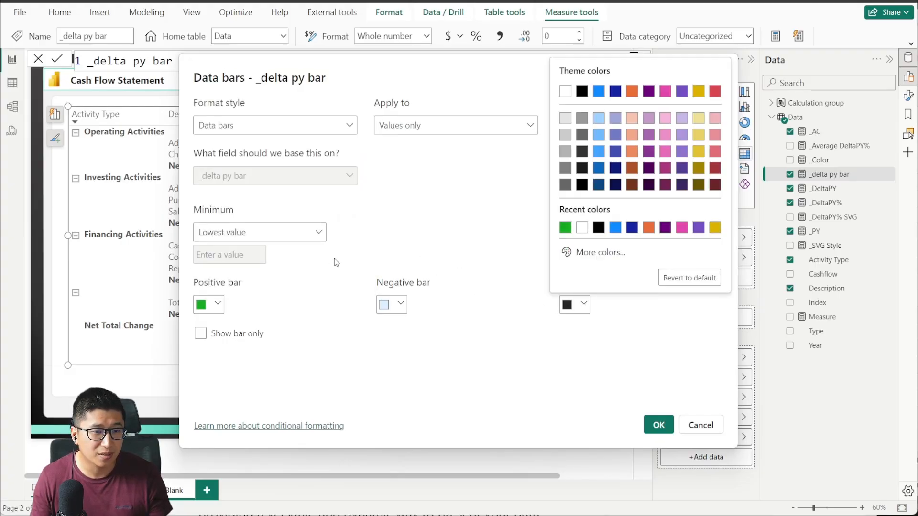
pyautogui.click(715, 92)
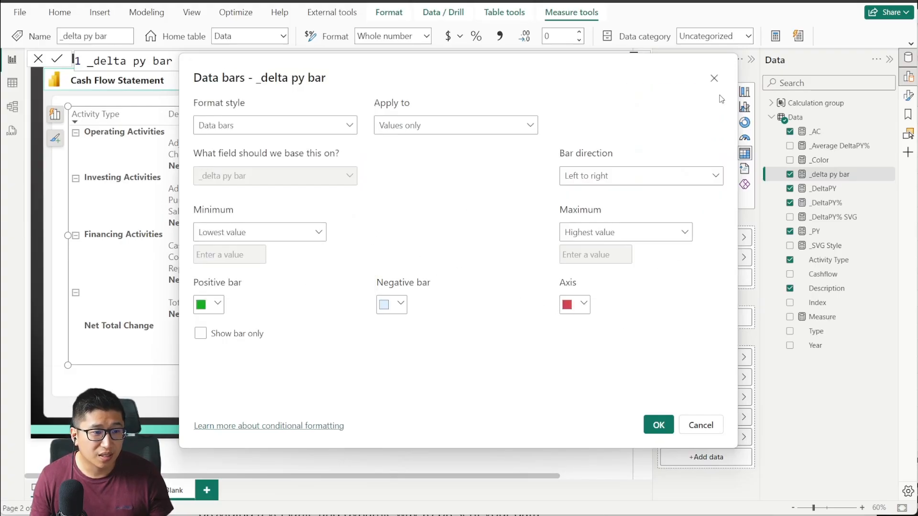
pyautogui.click(570, 316)
pyautogui.click(566, 91)
# - Set the negative bar colour to red and apply the data bars with only the bars shown
pyautogui.click(401, 304)
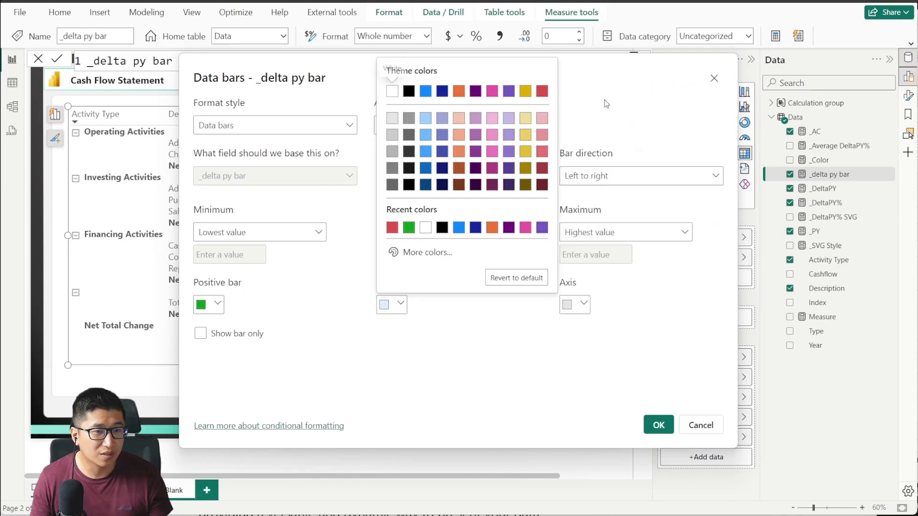
pyautogui.click(542, 91)
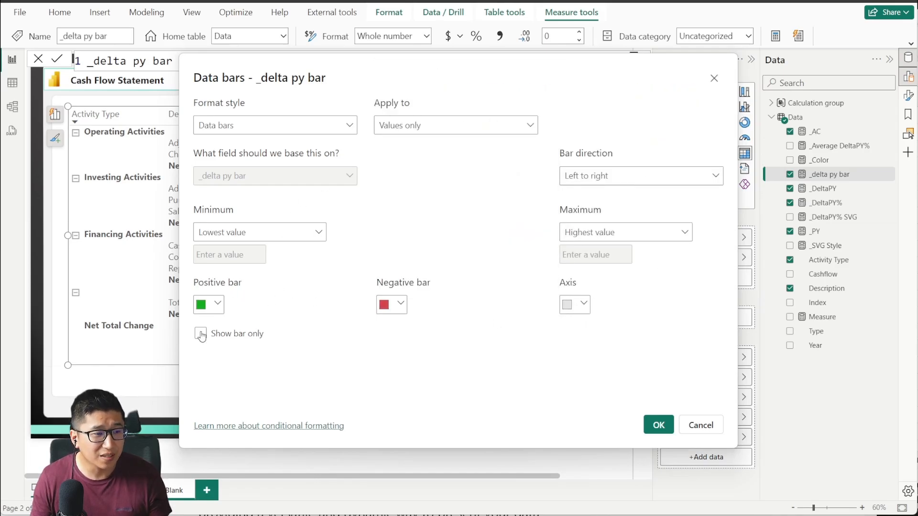
pyautogui.click(660, 429)
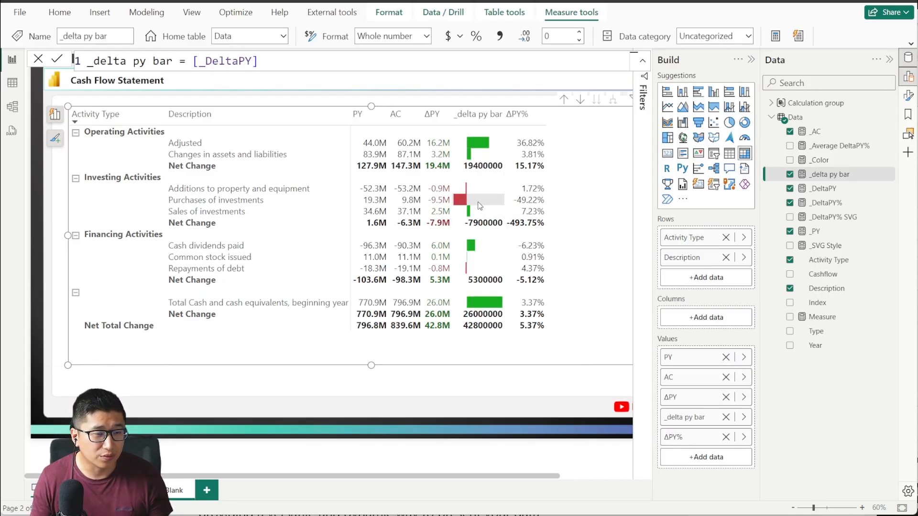
# - Reopen the data bars formatting of _delta py bar and apply it to values and totals
pyautogui.click(832, 162)
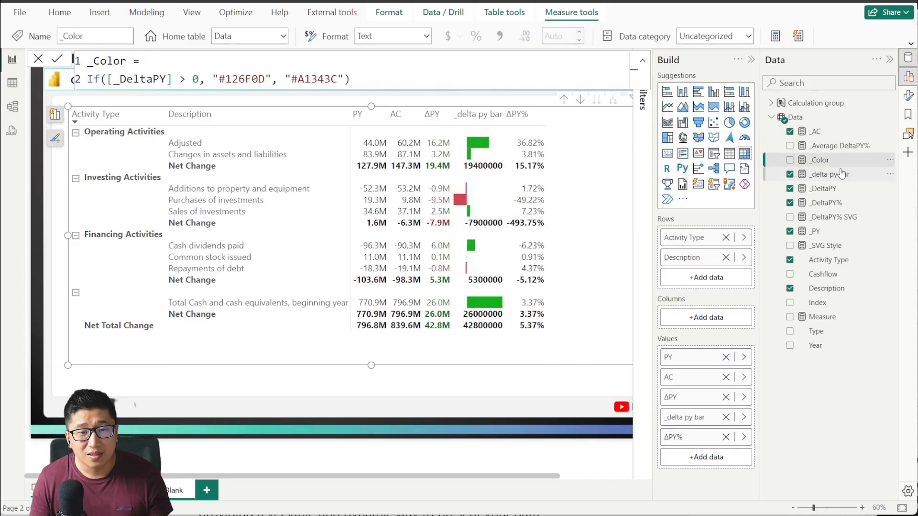
pyautogui.click(837, 176)
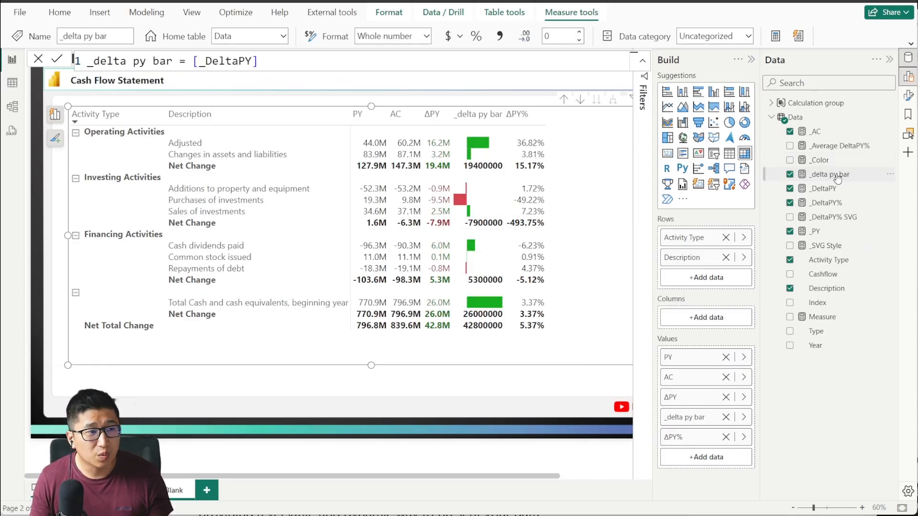
pyautogui.rightClick(691, 419)
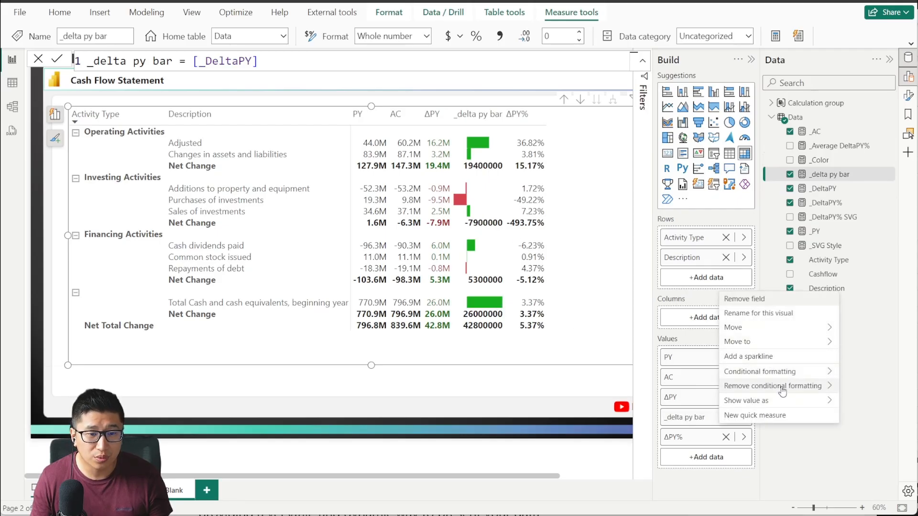
pyautogui.moveTo(784, 372)
pyautogui.click(635, 402)
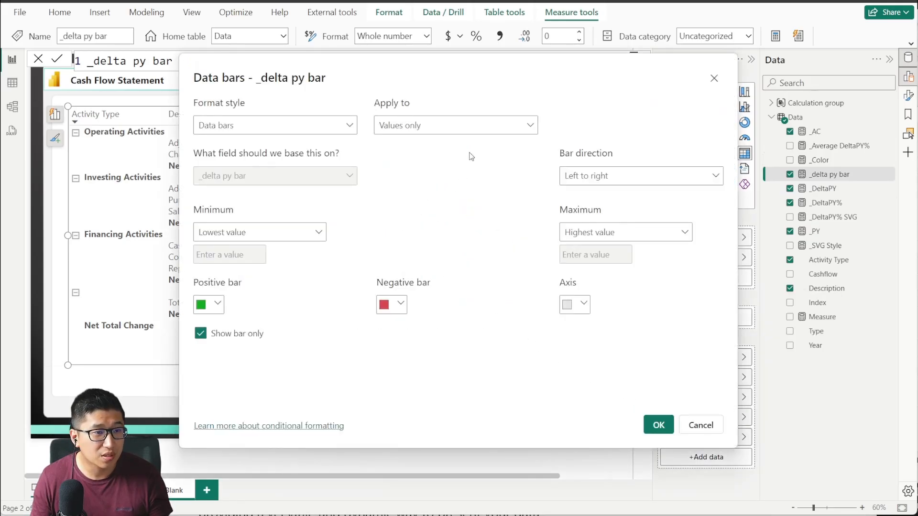
pyautogui.click(465, 125)
pyautogui.click(455, 165)
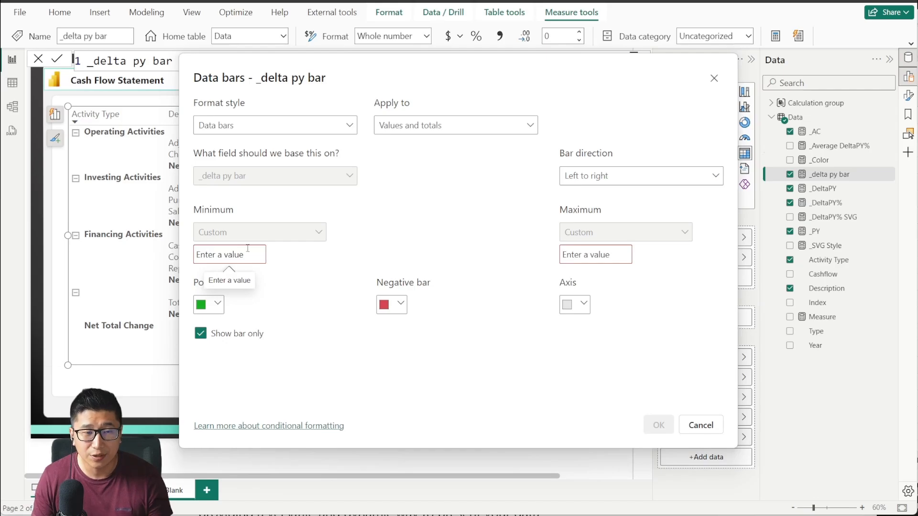
# - Set the data bars' custom minimum to -42000000 and maximum to 42000000, and apply the formatting
pyautogui.click(224, 254)
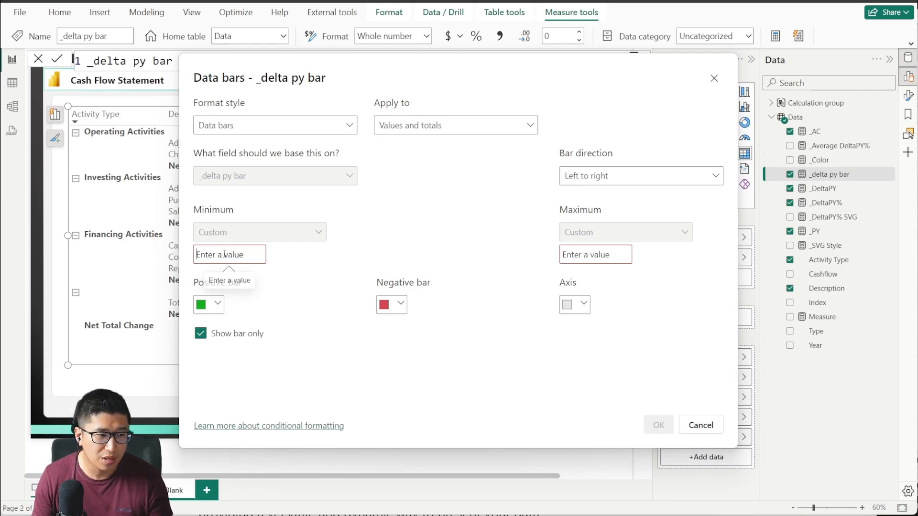
pyautogui.write('-42')
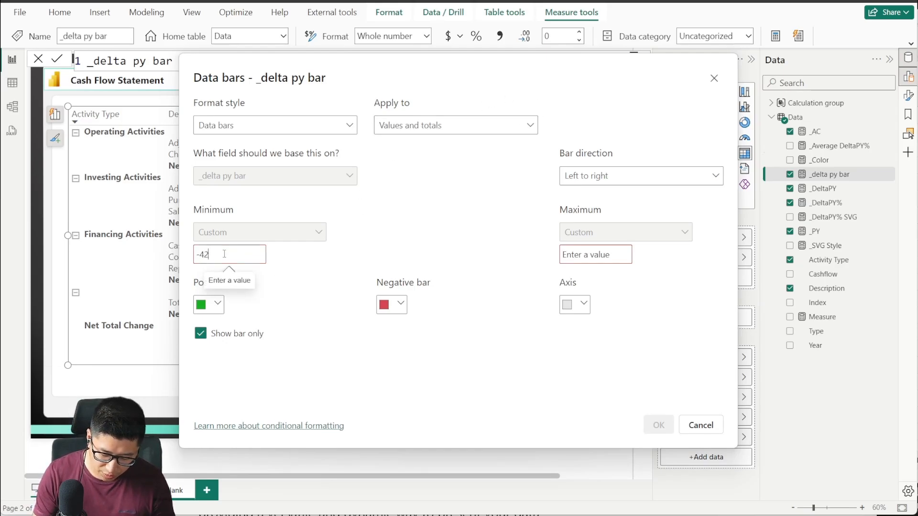
pyautogui.write('000000')
pyautogui.moveTo(235, 254); pyautogui.dragTo(200, 263)
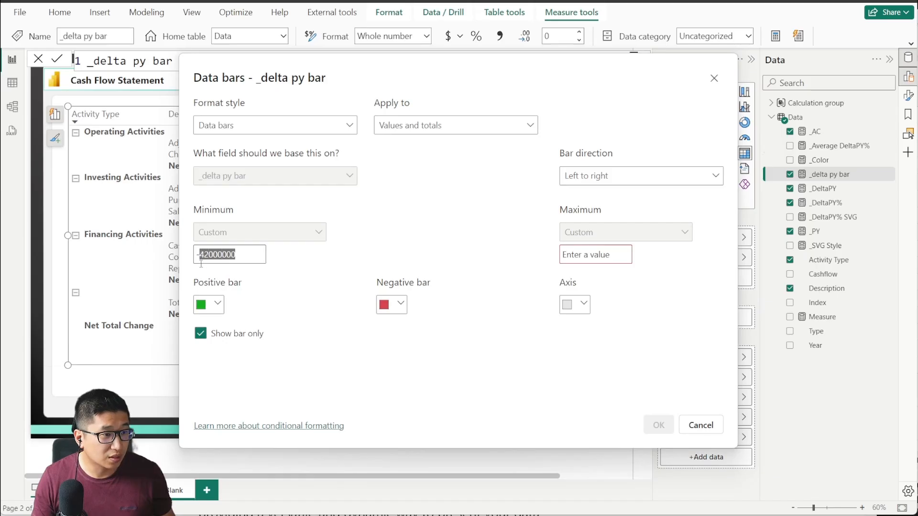
pyautogui.hotkey('ctrl', 'c')
pyautogui.click(592, 254)
pyautogui.hotkey('ctrl', 'v')
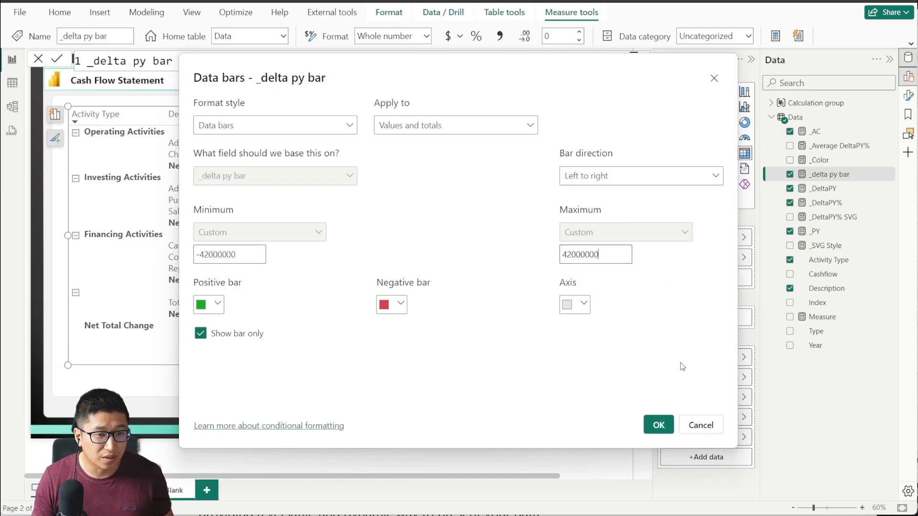
pyautogui.click(658, 425)
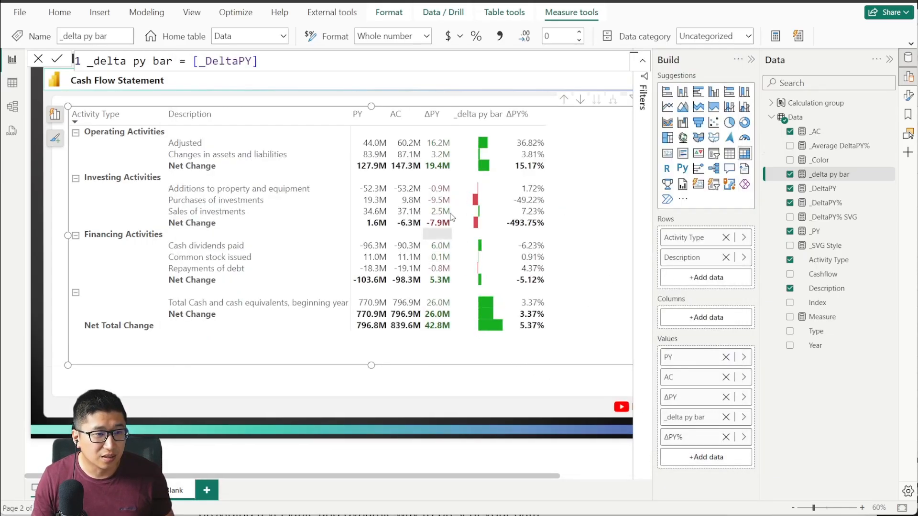
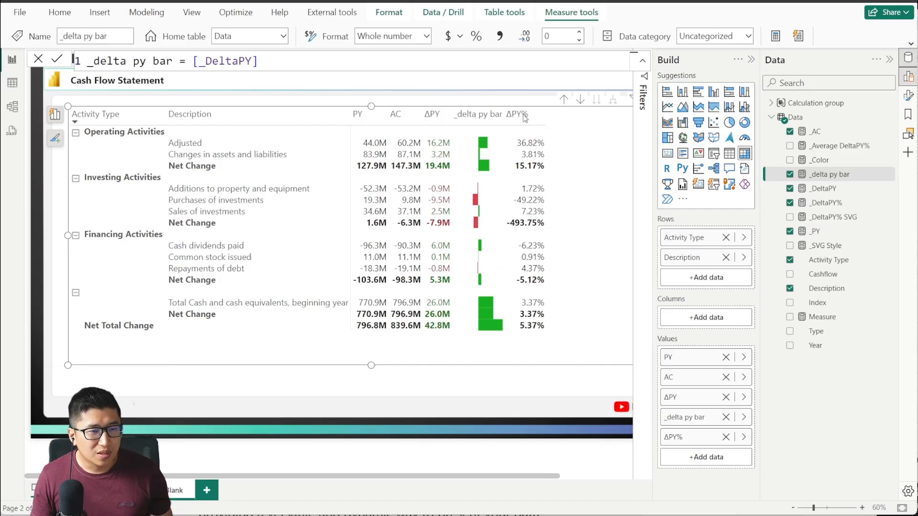
# - Format the ΔPY% column's font colour by field value using _Color, applied to values and totals
pyautogui.rightClick(695, 437)
pyautogui.moveTo(760, 391)
pyautogui.click(621, 401)
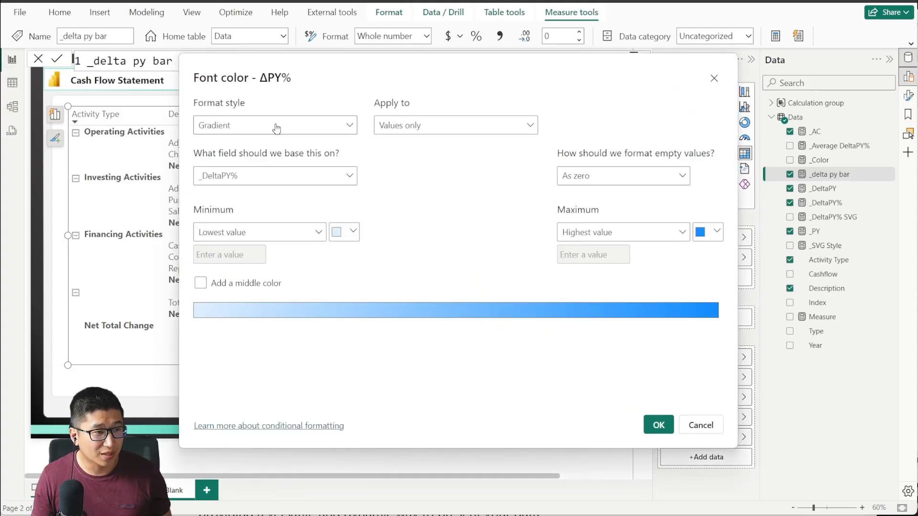
pyautogui.click(275, 125)
pyautogui.click(261, 184)
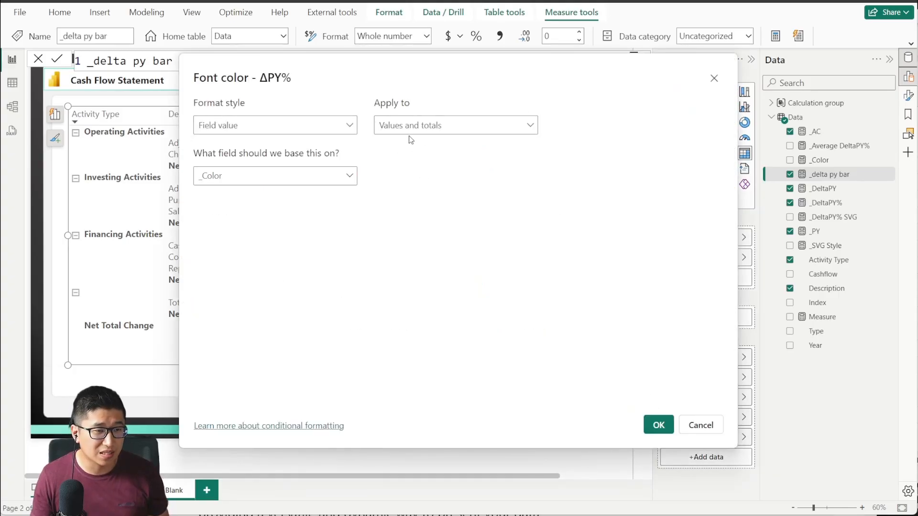
pyautogui.click(659, 425)
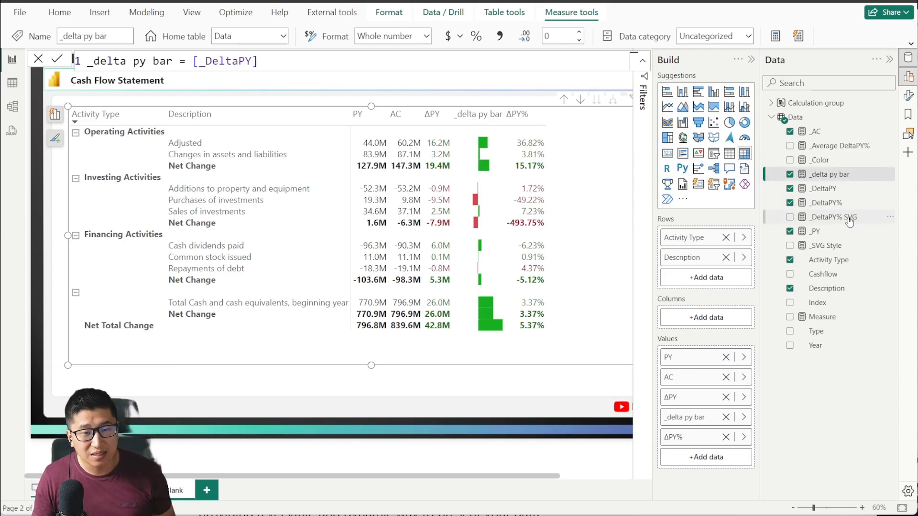
# - Add the _DeltaPY% SVG measure to the matrix values after ΔPY% and open its DAX formula
pyautogui.moveTo(844, 218); pyautogui.dragTo(725, 458)
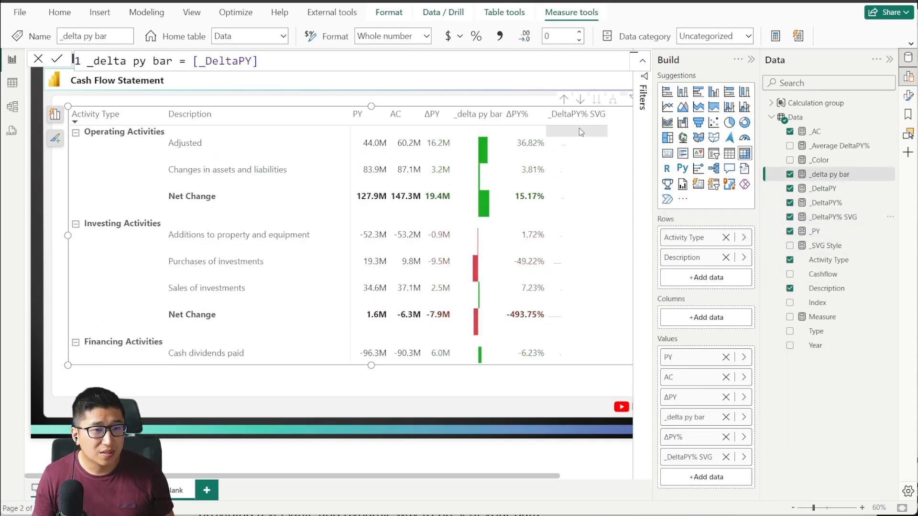
pyautogui.scroll(-5, 575, 172)
pyautogui.scroll(2, 578, 251)
pyautogui.scroll(3, 578, 251)
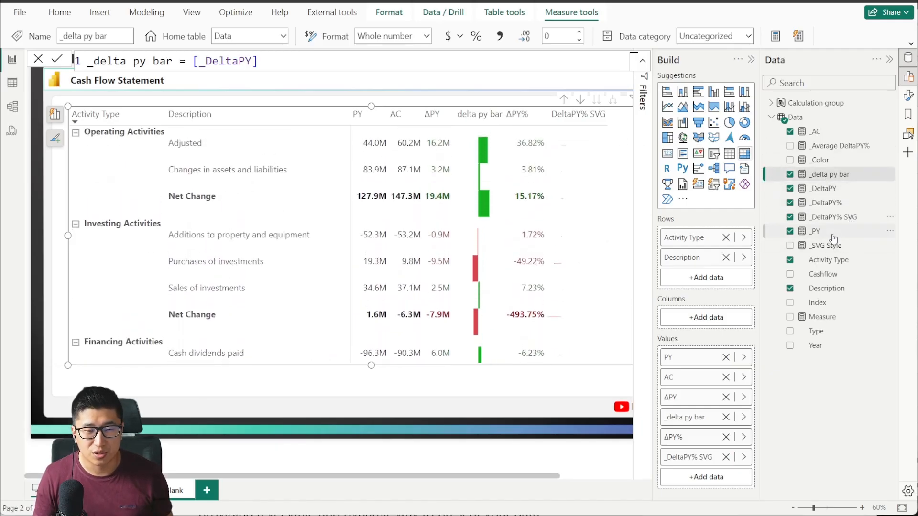
pyautogui.click(845, 218)
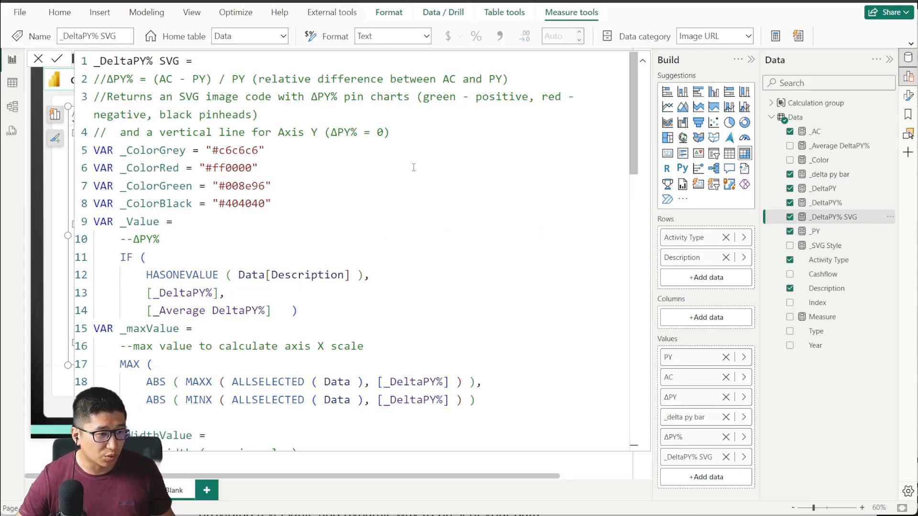
# - Examine how the _Value variable in the _DeltaPY% SVG formula chooses between _DeltaPY% and _Average DeltaPY% by Description, and close the formula
pyautogui.scroll(-1, 427, 168)
pyautogui.scroll(1, 424, 171)
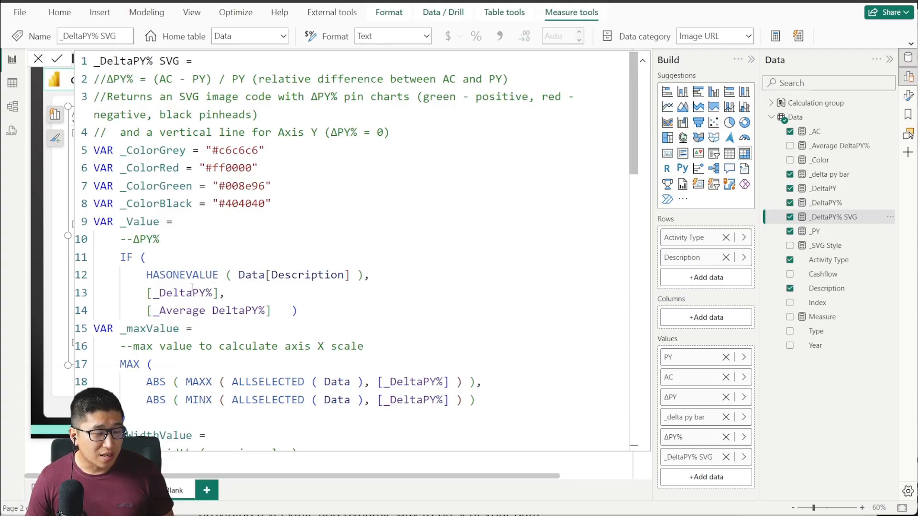
pyautogui.moveTo(153, 292); pyautogui.dragTo(214, 293)
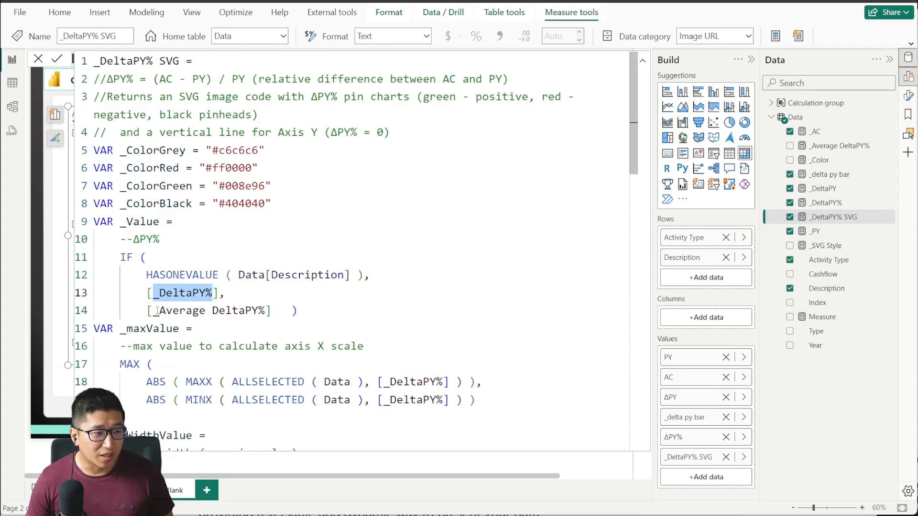
pyautogui.moveTo(157, 310); pyautogui.dragTo(261, 312)
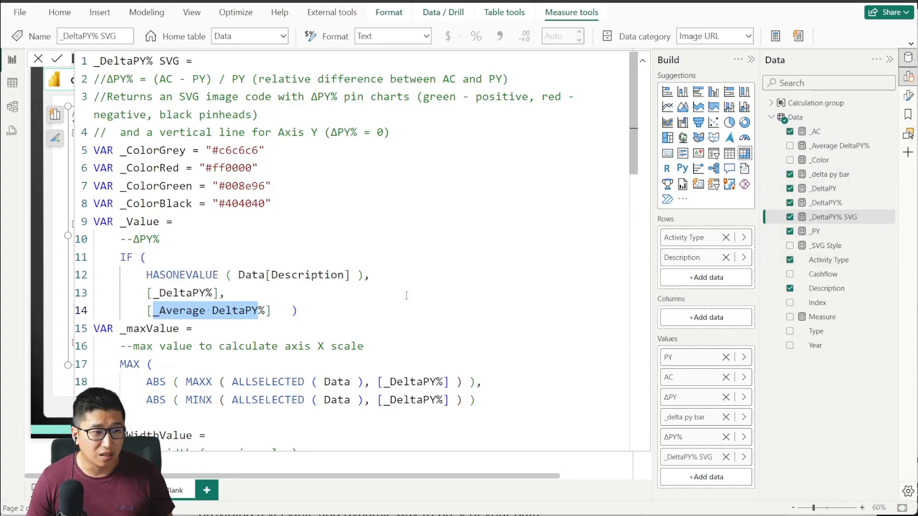
pyautogui.scroll(-1, 392, 277)
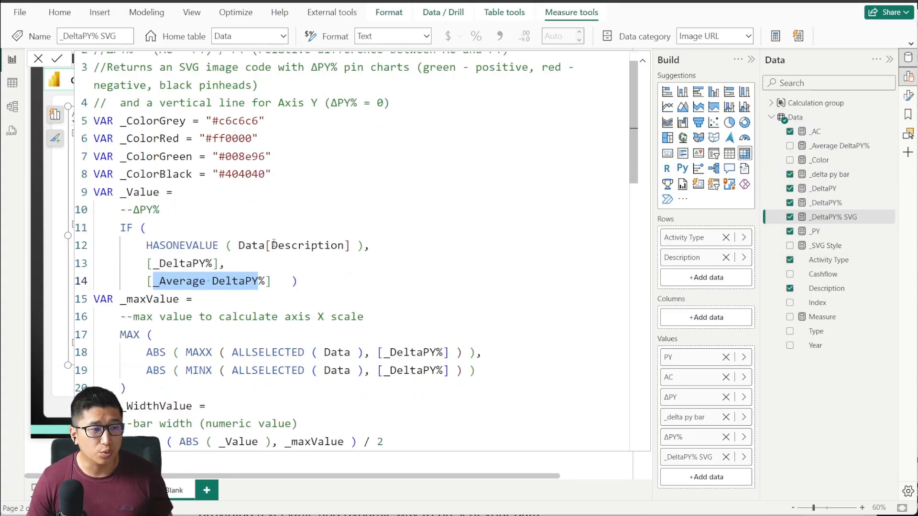
pyautogui.moveTo(272, 246); pyautogui.dragTo(344, 246)
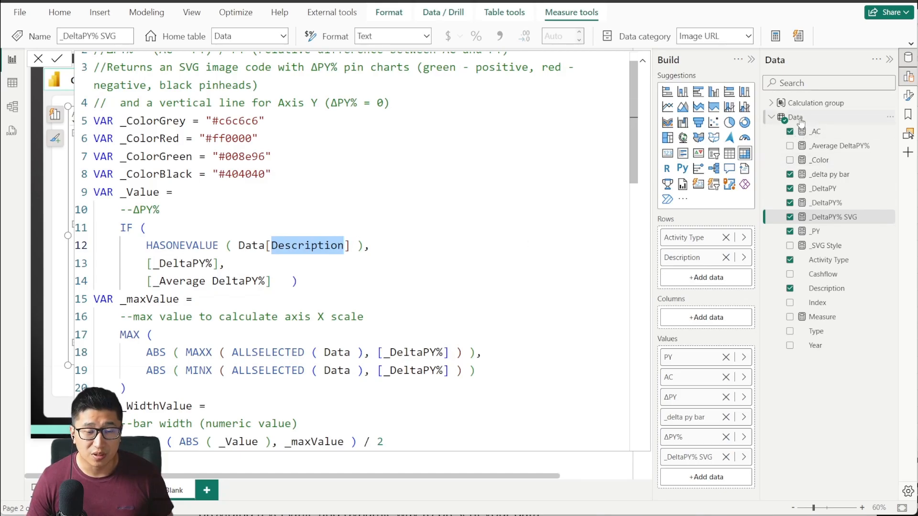
pyautogui.click(40, 59)
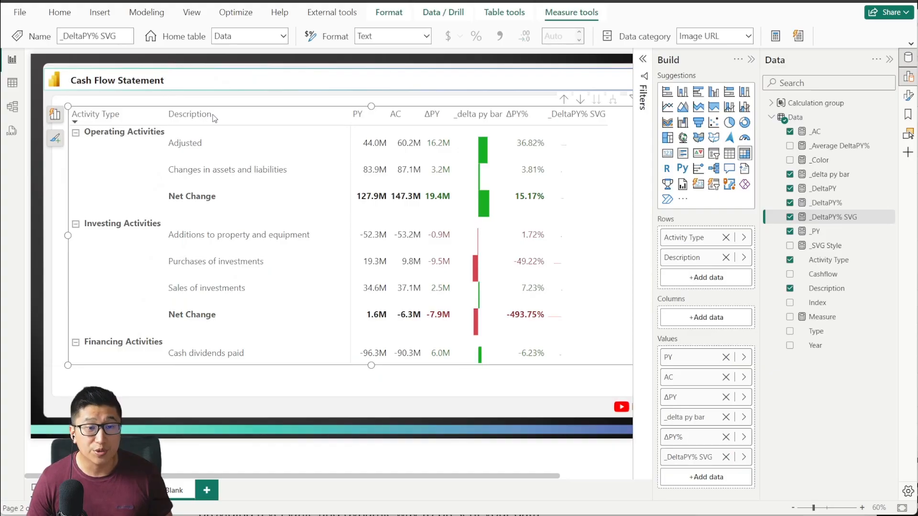
# - Reopen the _DeltaPY% SVG measure's formula, review it down to the _SVG code, and close it
pyautogui.click(818, 217)
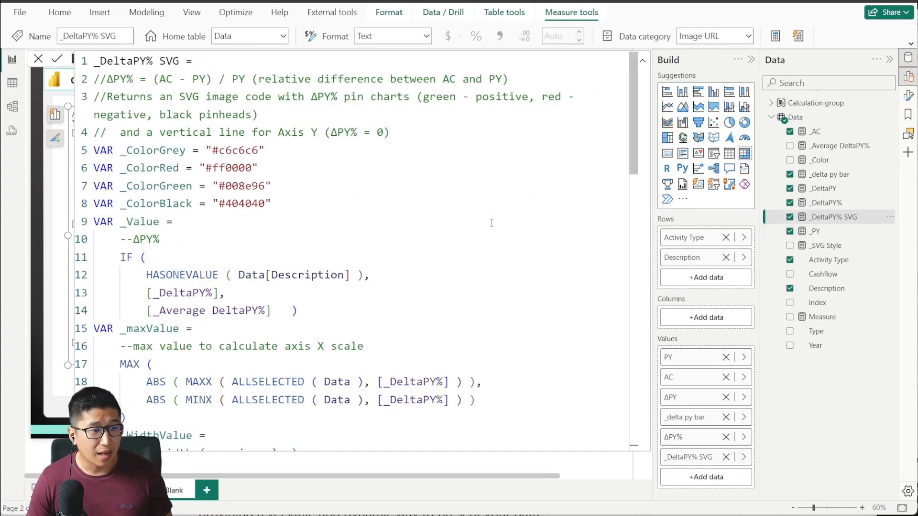
pyautogui.scroll(-3, 382, 223)
pyautogui.scroll(-10, 374, 223)
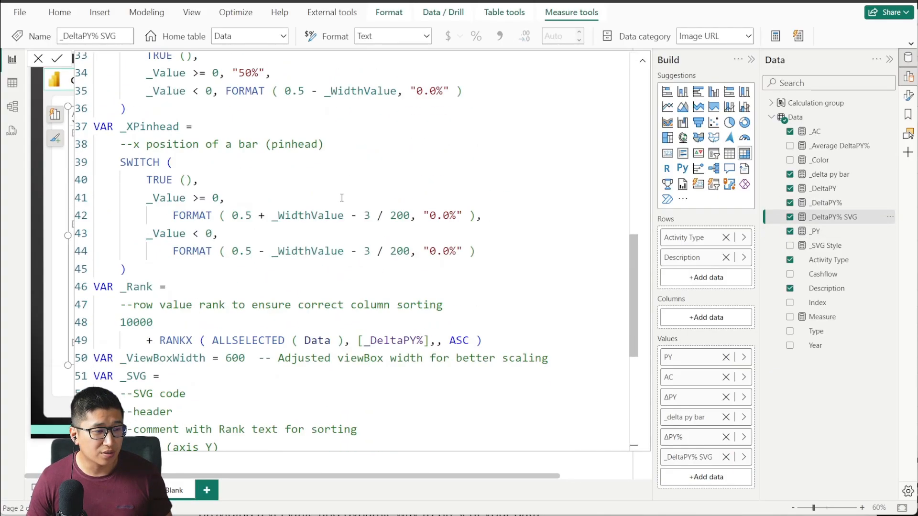
pyautogui.scroll(-5, 234, 215)
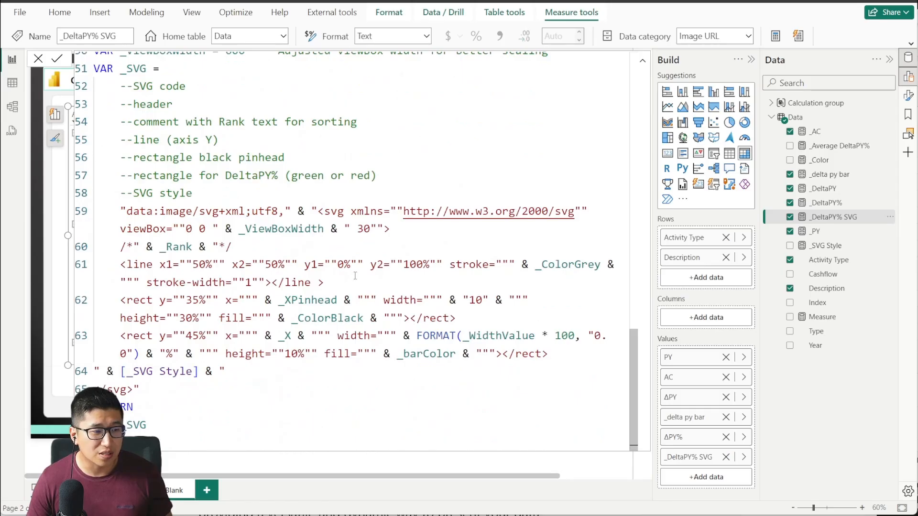
pyautogui.click(39, 59)
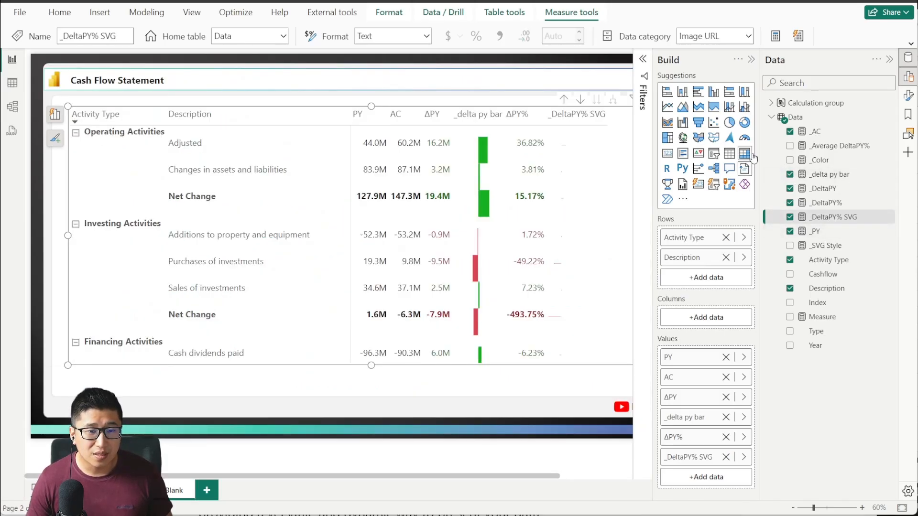
# - Set the matrix's image size to a height of 20 px and a width of 150 px
pyautogui.click(908, 97)
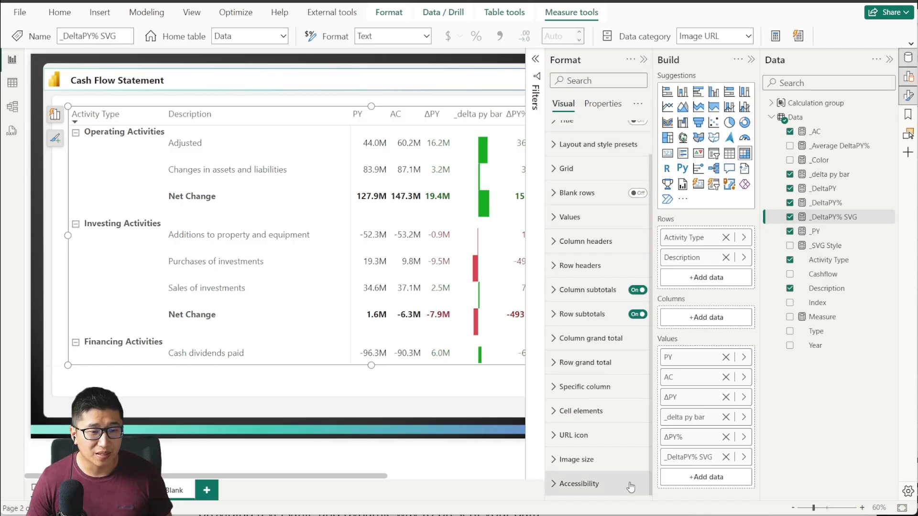
pyautogui.click(610, 468)
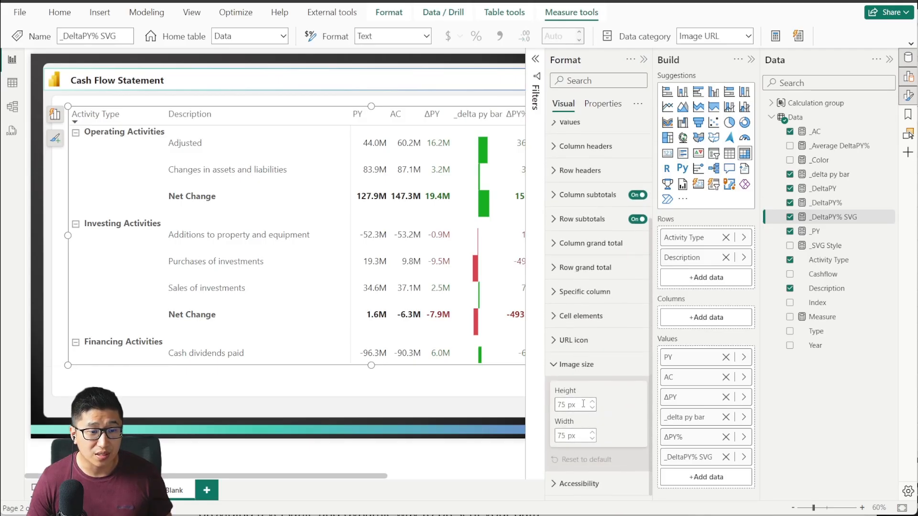
pyautogui.moveTo(567, 404); pyautogui.dragTo(556, 404)
pyautogui.write('20')
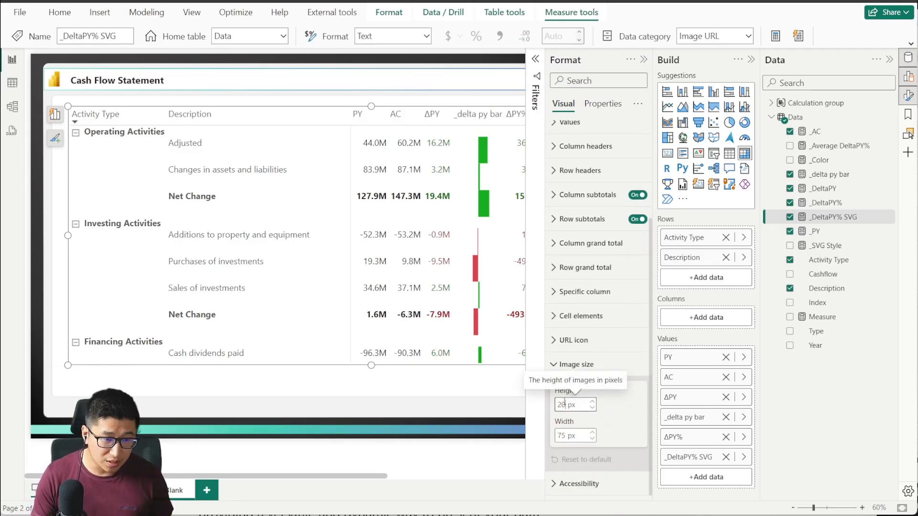
pyautogui.press('Return')
pyautogui.doubleClick(568, 435)
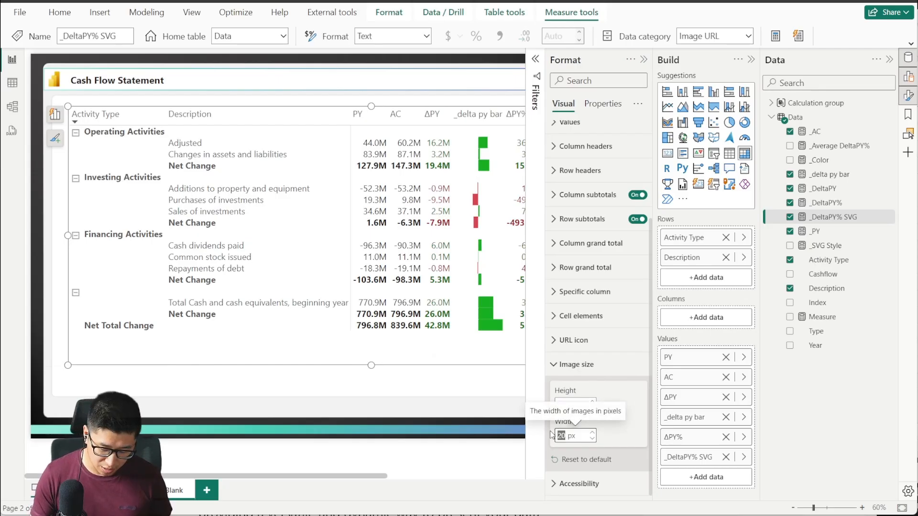
pyautogui.write('150')
pyautogui.click(459, 399)
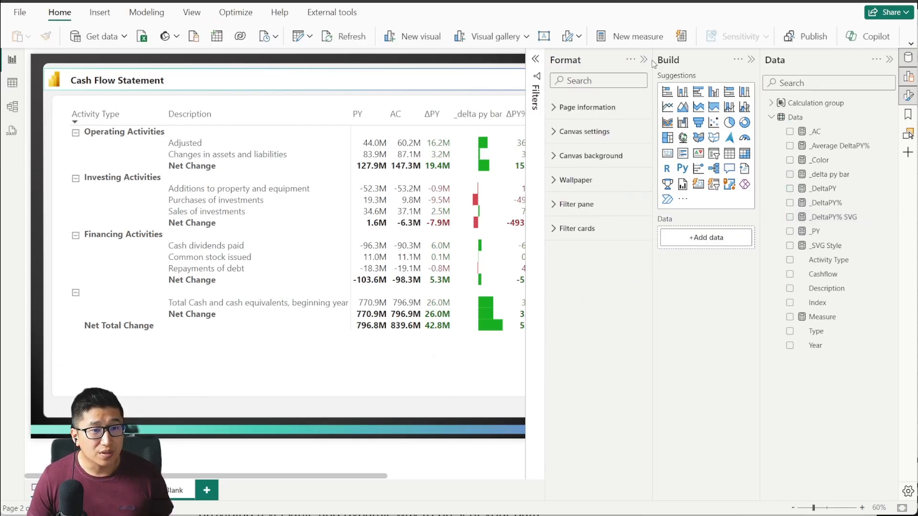
# - Compare the pin chart column and image size settings with the matrix on the finished report page, and return to the blank page
pyautogui.hscroll(4, 411, 142)
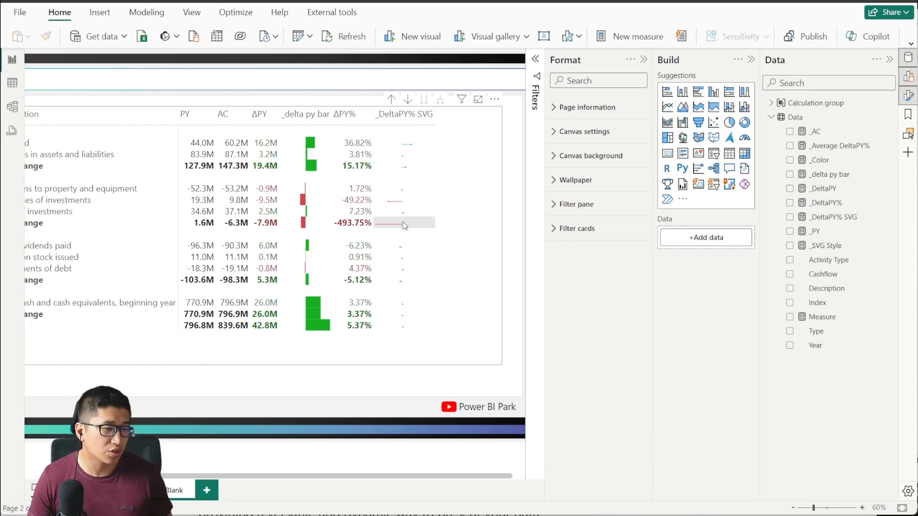
pyautogui.click(115, 490)
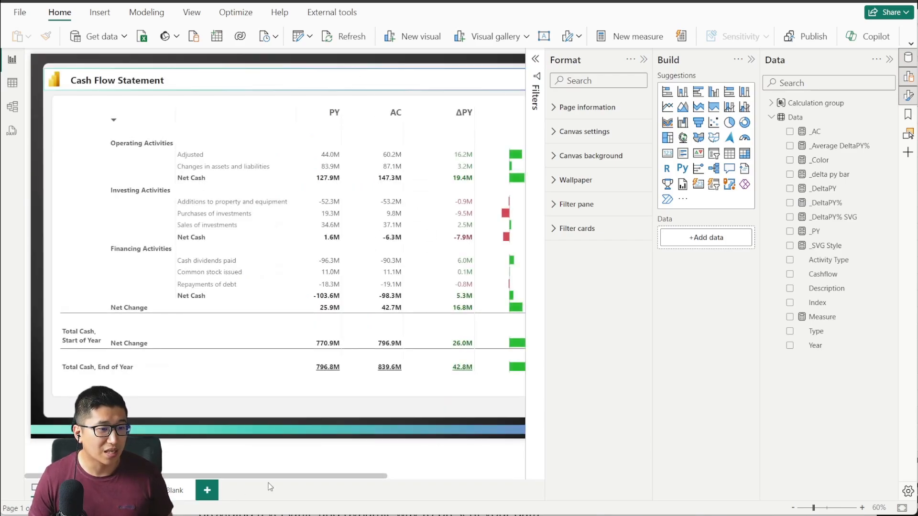
pyautogui.moveTo(284, 476); pyautogui.dragTo(426, 471)
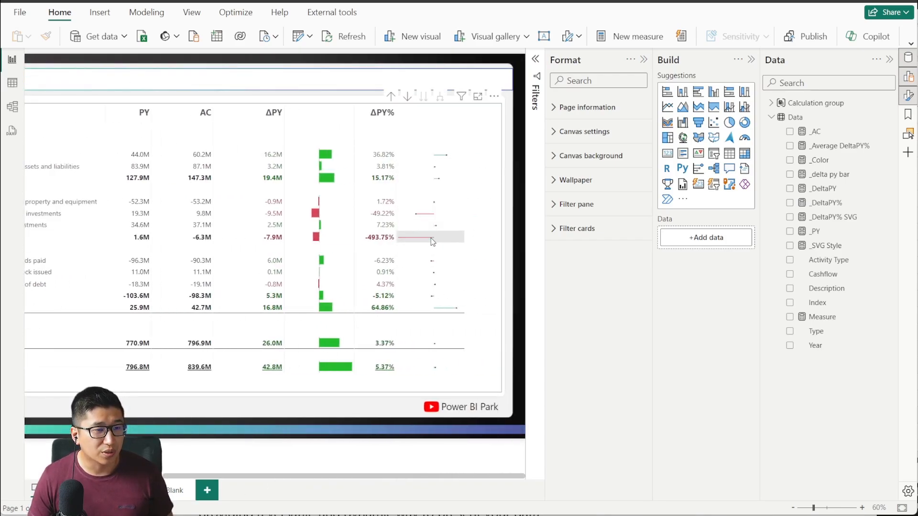
pyautogui.click(488, 148)
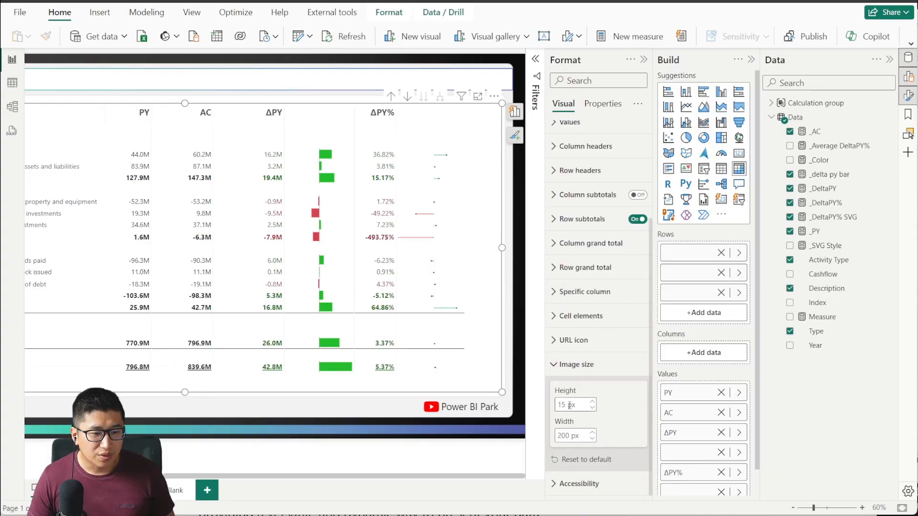
pyautogui.click(175, 490)
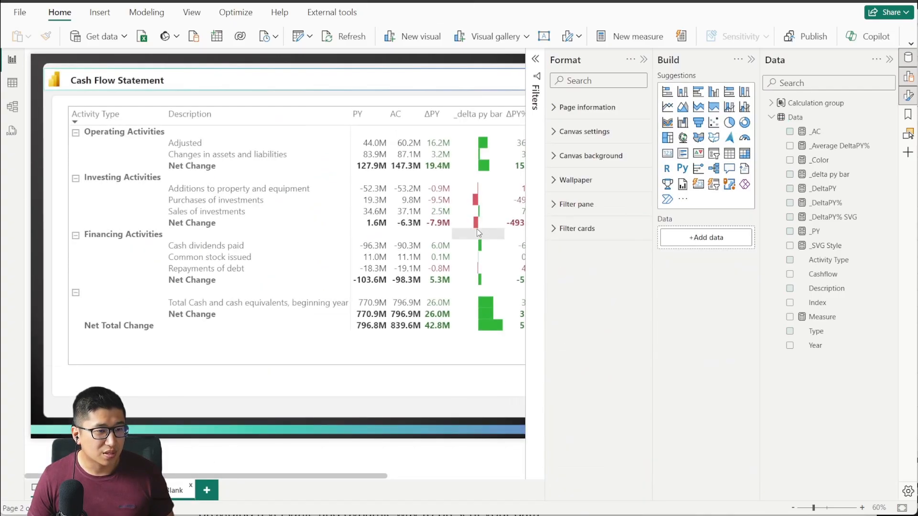
# - Rename the _delta py bar value in the matrix to a blank header and widen its column
pyautogui.click(423, 360)
pyautogui.moveTo(328, 476); pyautogui.dragTo(463, 476)
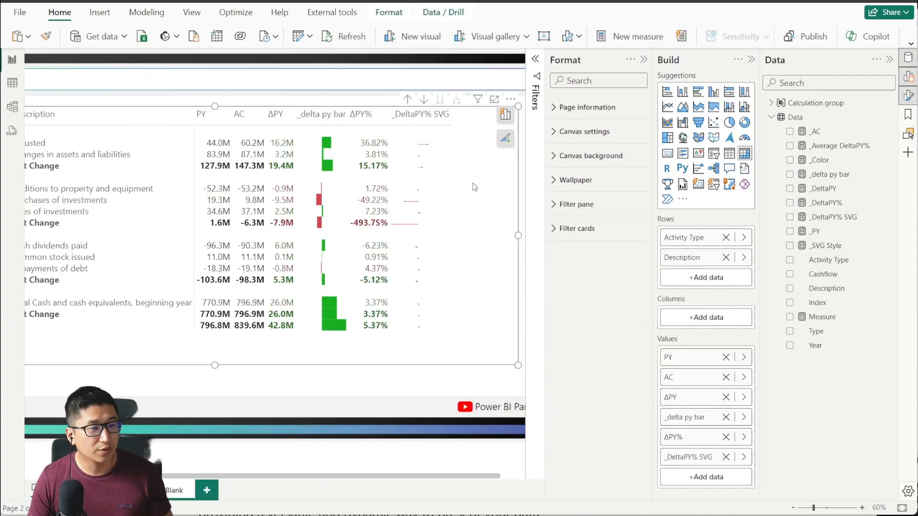
pyautogui.click(432, 126)
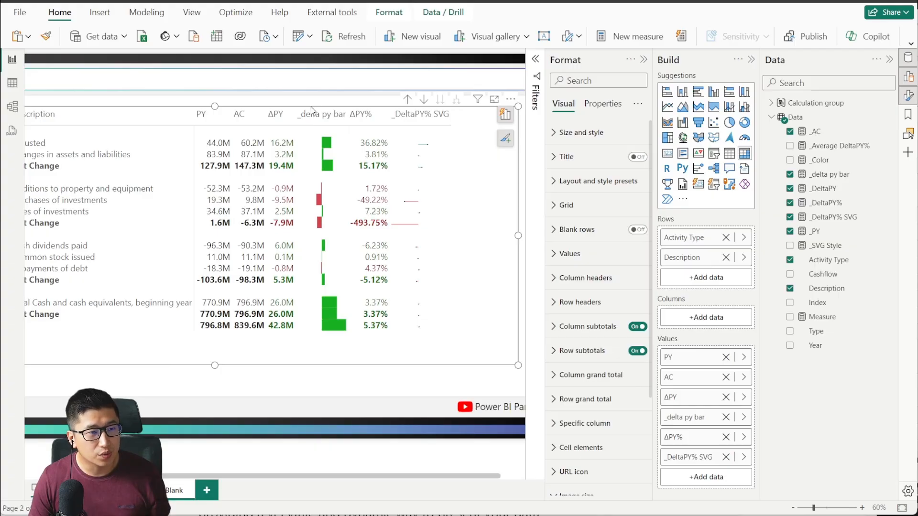
pyautogui.doubleClick(706, 415)
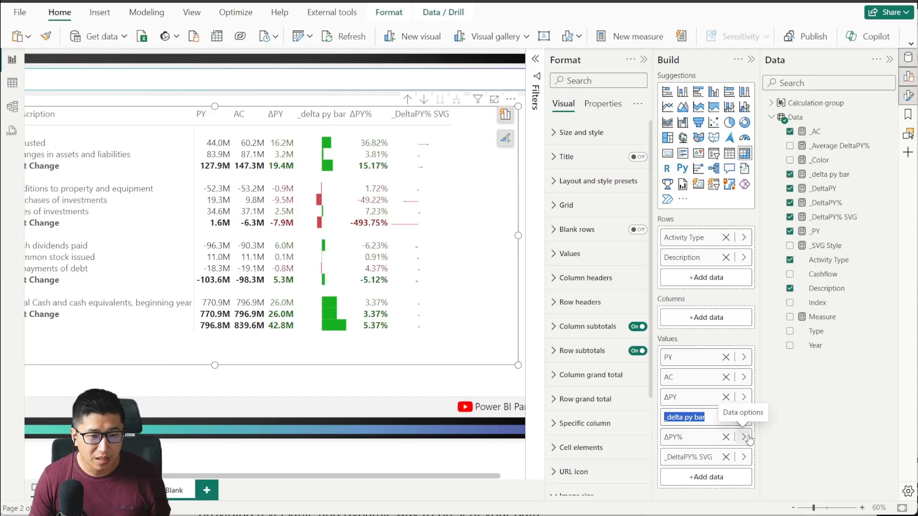
pyautogui.press('Return')
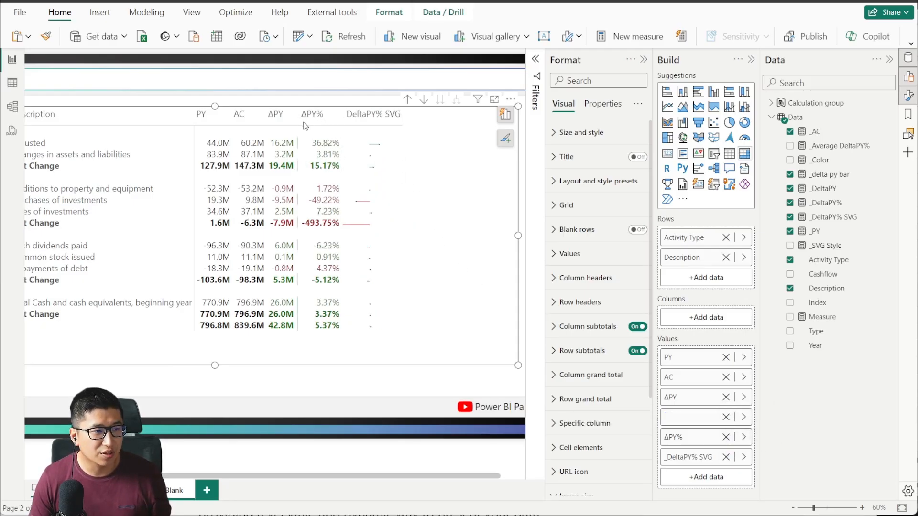
pyautogui.moveTo(297, 113); pyautogui.dragTo(357, 128)
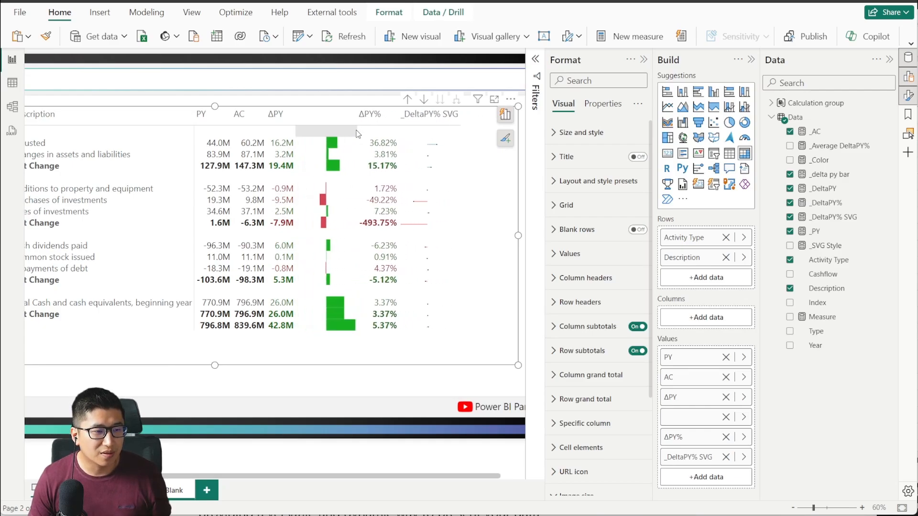
# - Rename the _DeltaPY% SVG value in the matrix to a blank header
pyautogui.doubleClick(691, 455)
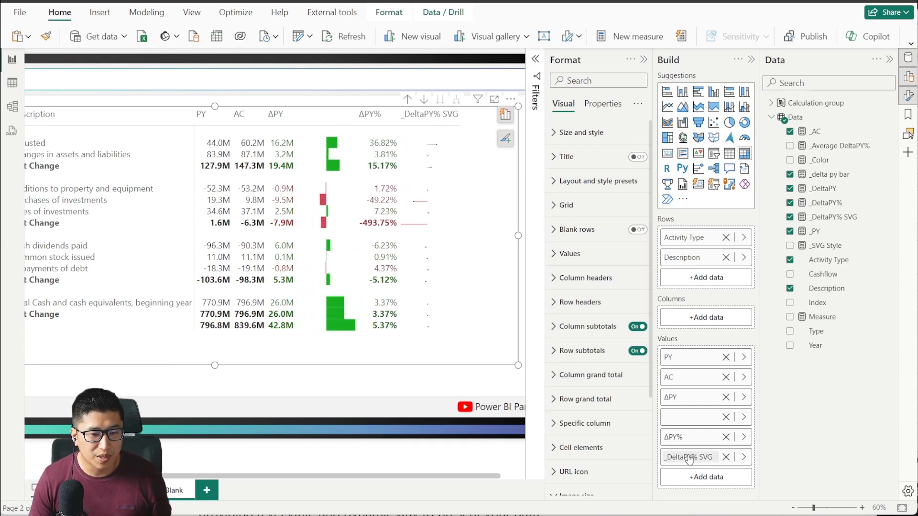
pyautogui.hotkey('ctrl', 'a')
pyautogui.press('BackSpace')
pyautogui.press('Return')
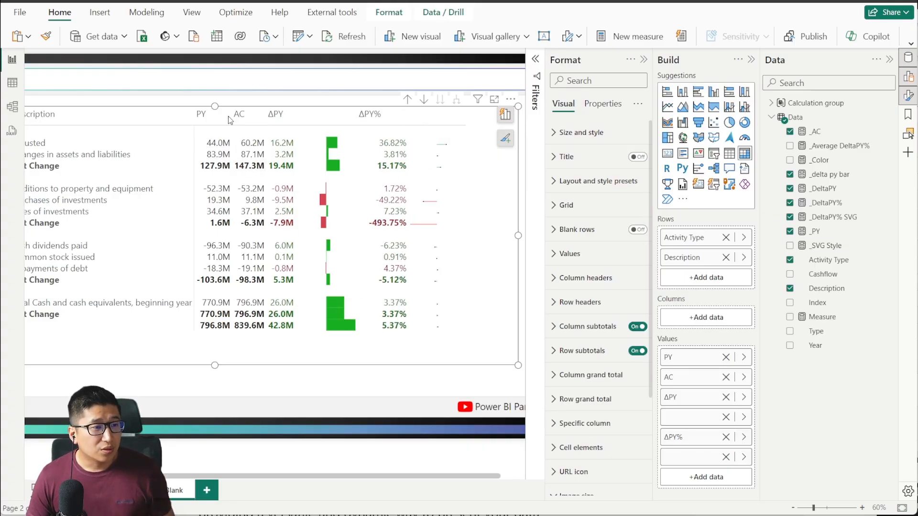
# - Widen the PY, AC and ΔPY columns and enlarge the matrix at opposite corners to fill more of the report card
pyautogui.moveTo(230, 114); pyautogui.dragTo(305, 118)
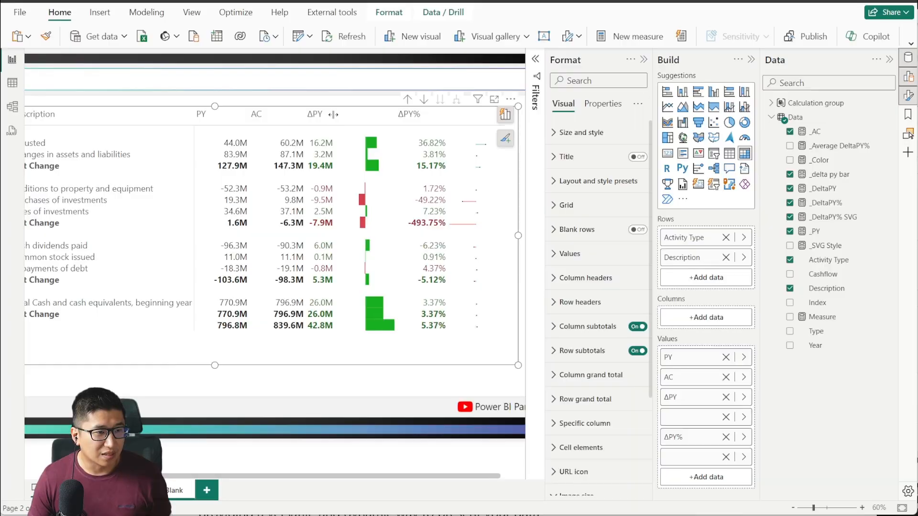
pyautogui.moveTo(335, 115); pyautogui.dragTo(345, 115)
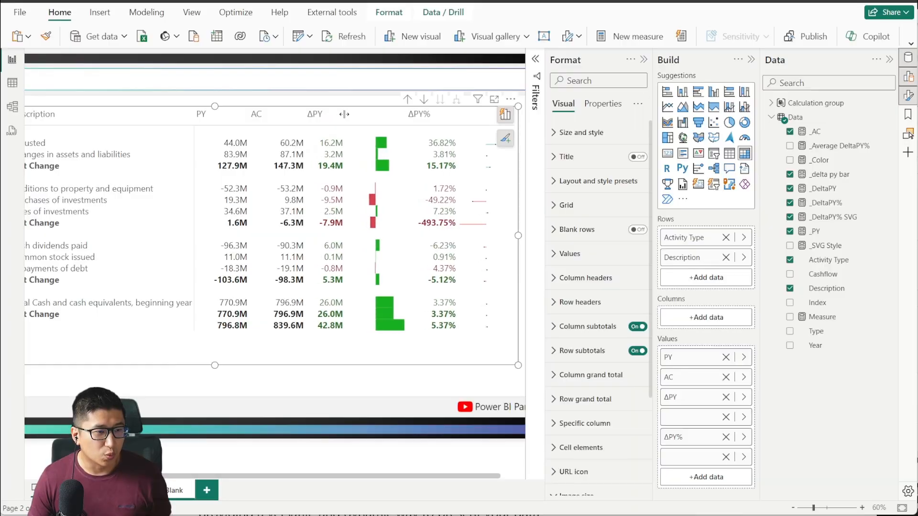
pyautogui.click(752, 60)
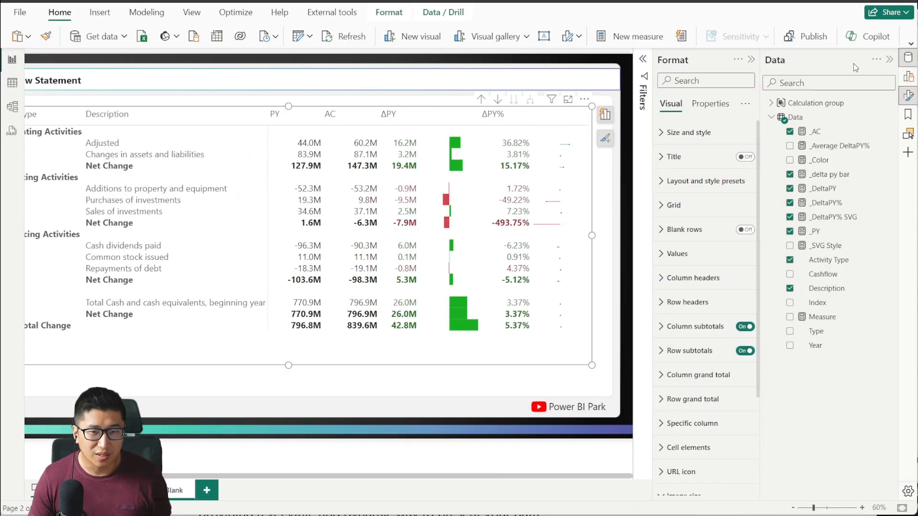
pyautogui.click(889, 59)
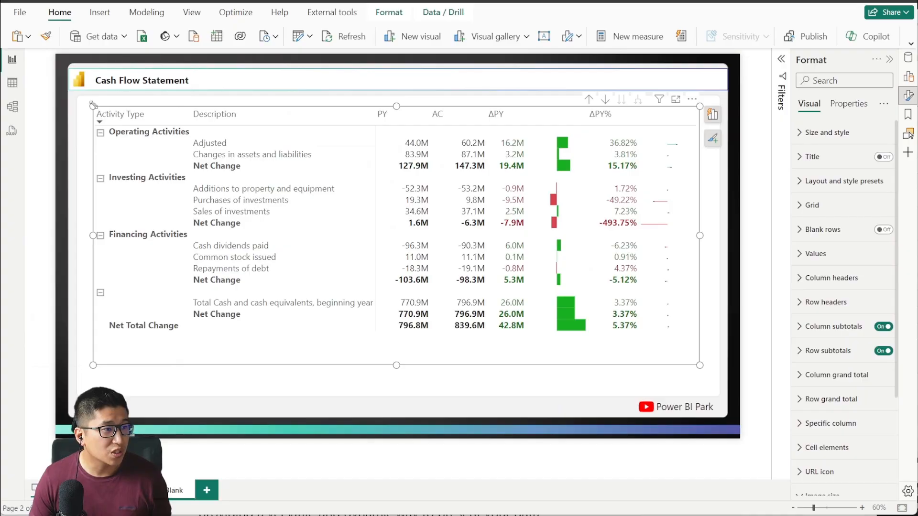
pyautogui.moveTo(93, 106); pyautogui.dragTo(83, 98)
pyautogui.moveTo(699, 366); pyautogui.dragTo(714, 388)
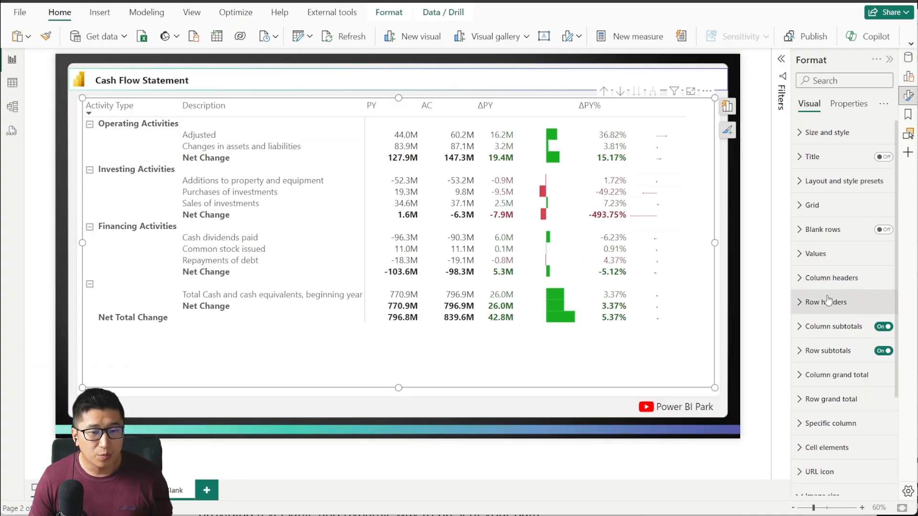
# - Right-align the ΔPY% column with its specific column settings applied to the header, subtotals, total and values
pyautogui.scroll(-3, 834, 316)
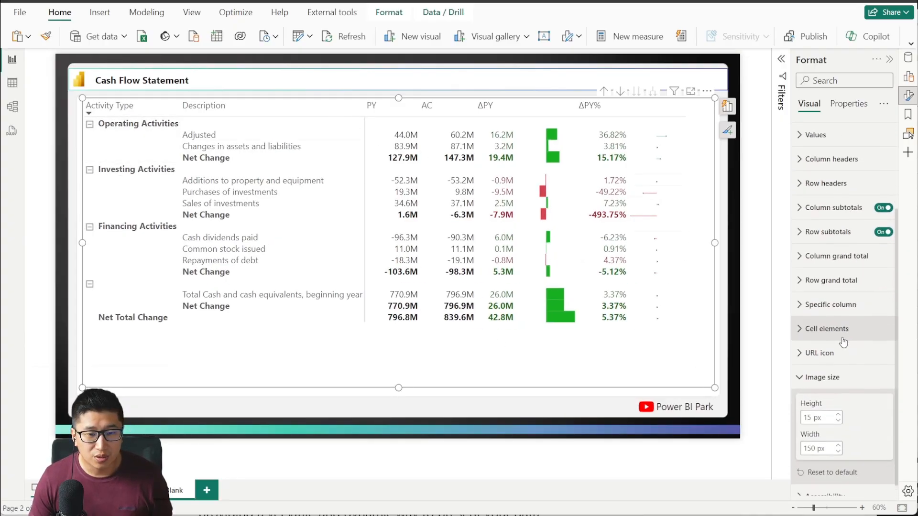
pyautogui.click(831, 384)
pyautogui.click(832, 383)
pyautogui.scroll(-5, 836, 275)
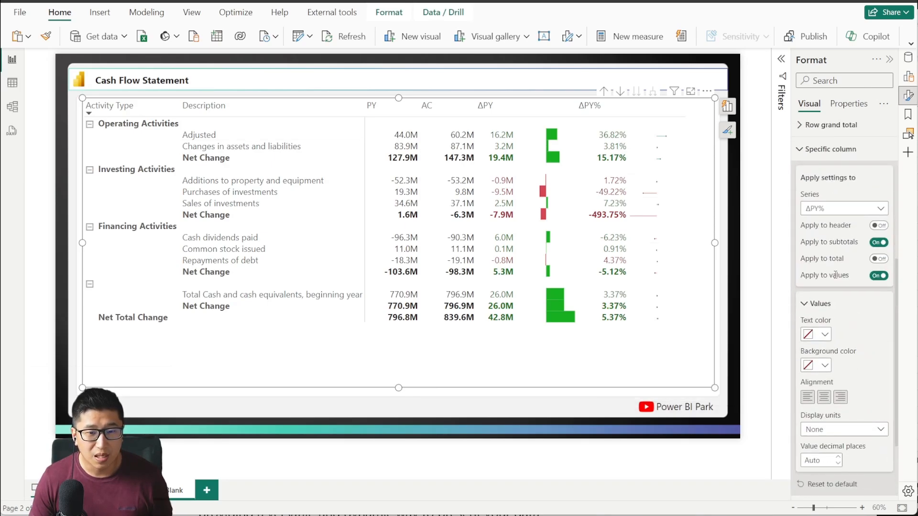
pyautogui.click(878, 226)
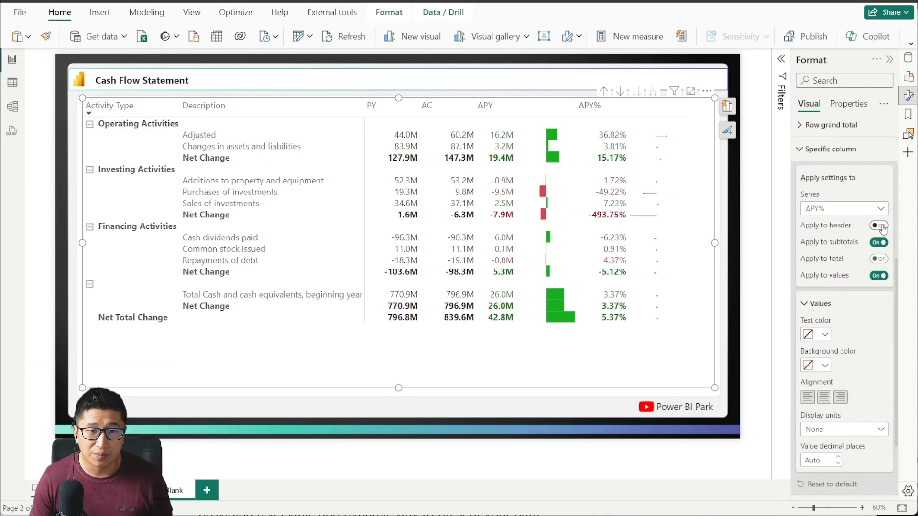
pyautogui.click(878, 259)
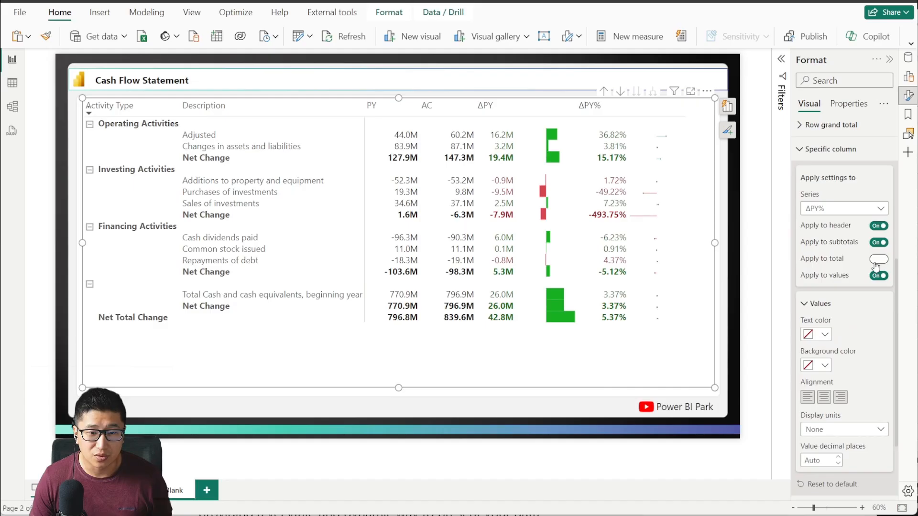
pyautogui.click(840, 398)
pyautogui.click(810, 401)
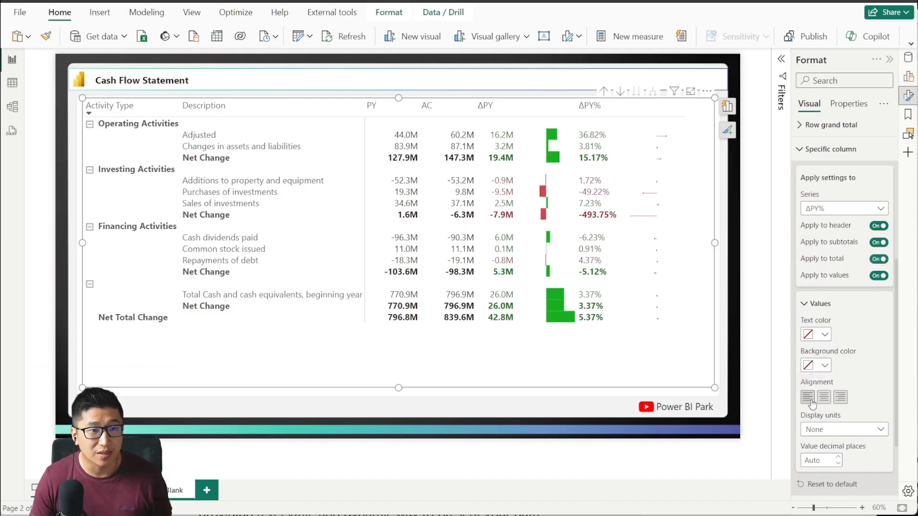
pyautogui.click(840, 399)
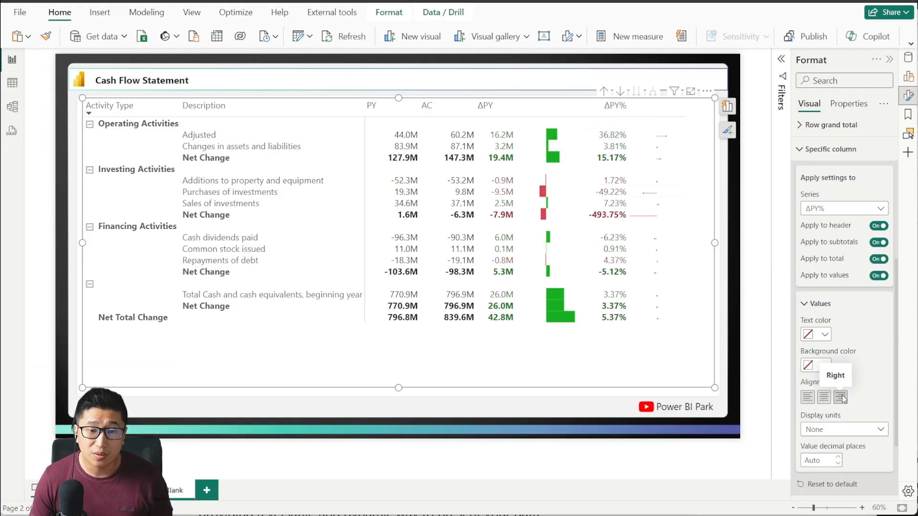
# - Right-align the ΔPY column with its specific column settings applied to the header, subtotals, total and values
pyautogui.click(875, 208)
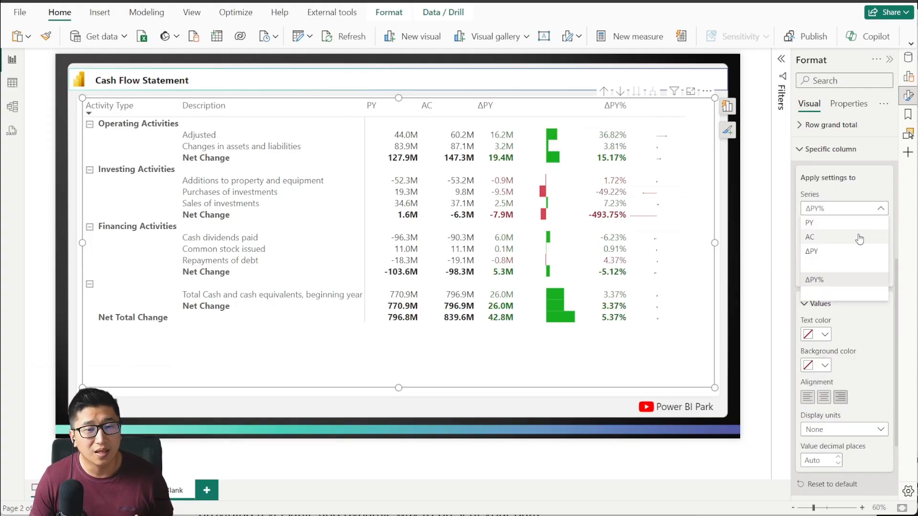
pyautogui.click(839, 255)
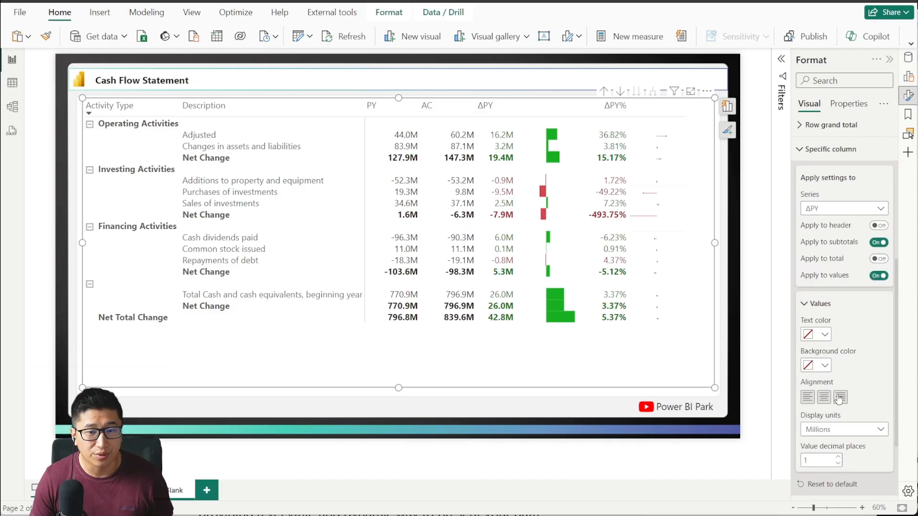
pyautogui.click(813, 399)
pyautogui.click(840, 398)
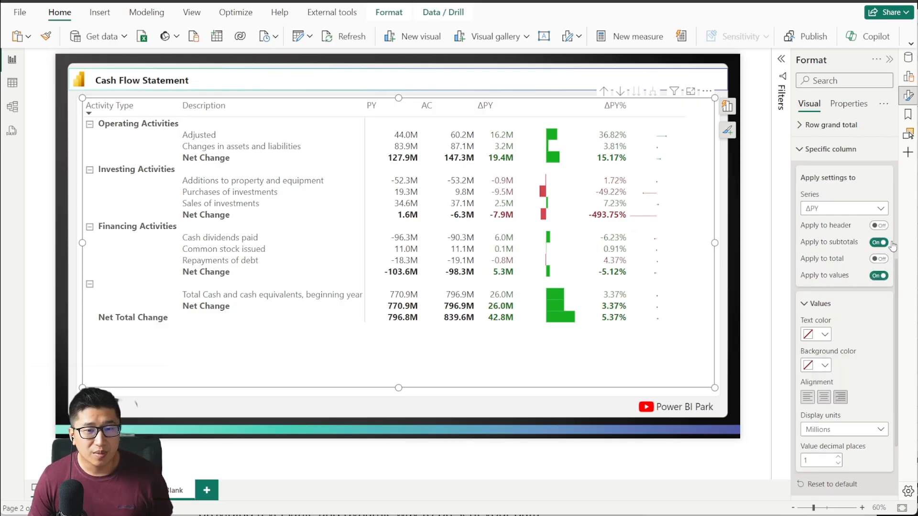
pyautogui.click(878, 225)
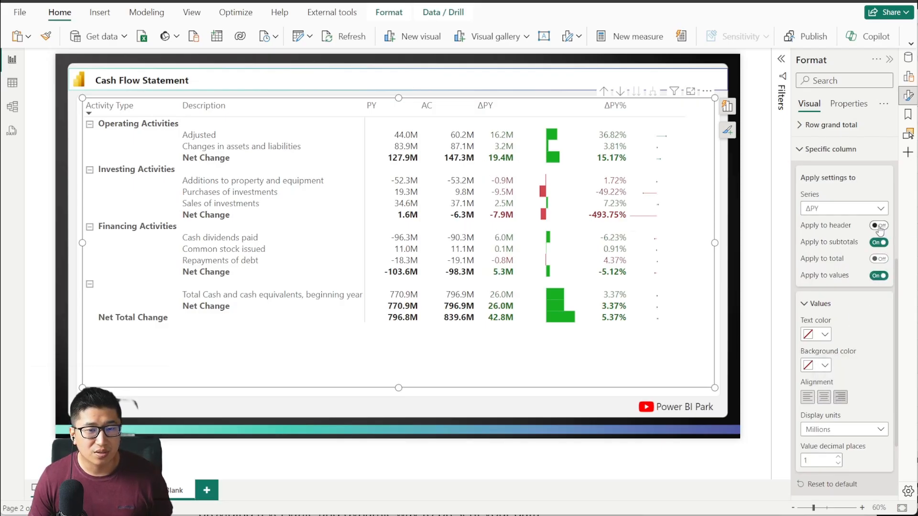
pyautogui.click(880, 259)
pyautogui.click(809, 400)
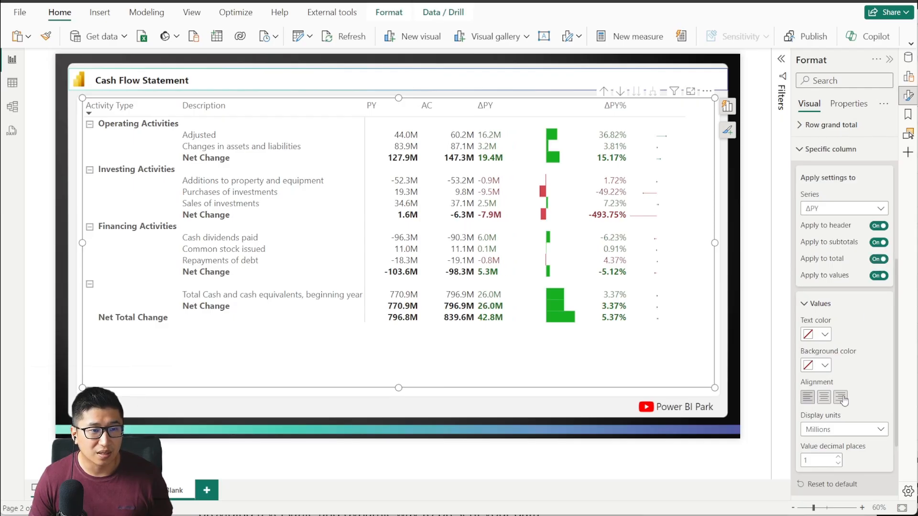
pyautogui.click(843, 399)
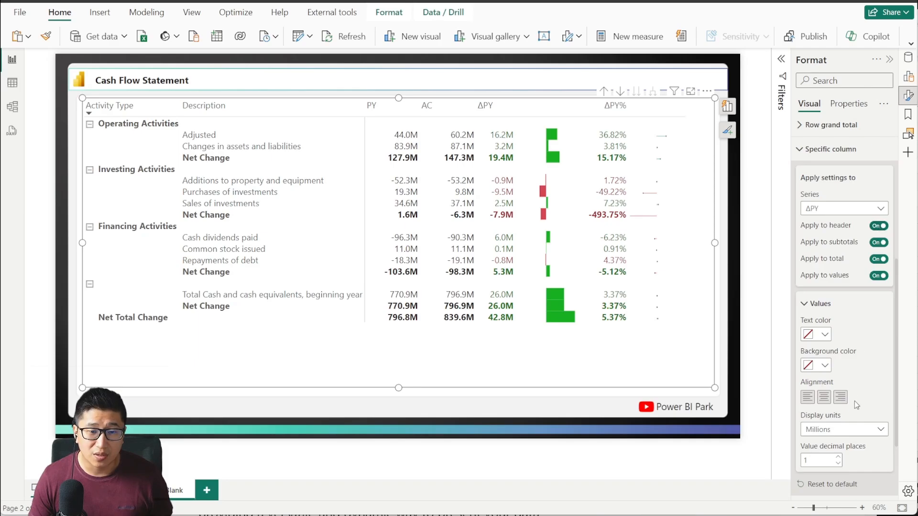
pyautogui.click(844, 402)
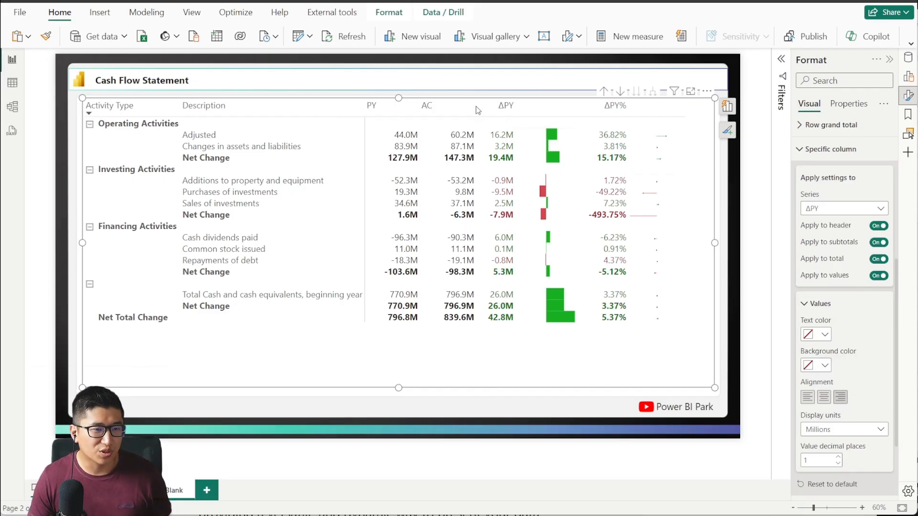
# - Widen the ΔPY column and slightly narrow the ΔPY% column in the matrix
pyautogui.moveTo(514, 106); pyautogui.dragTo(534, 104)
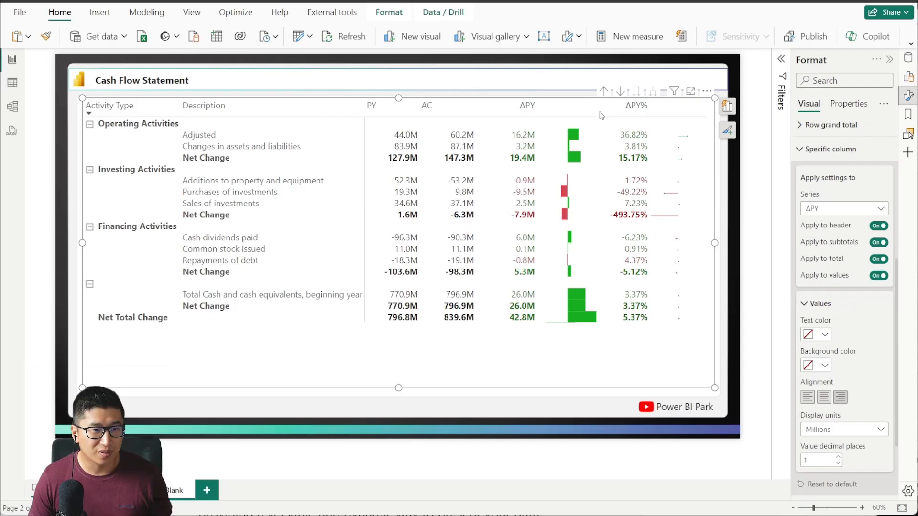
pyautogui.click(645, 105)
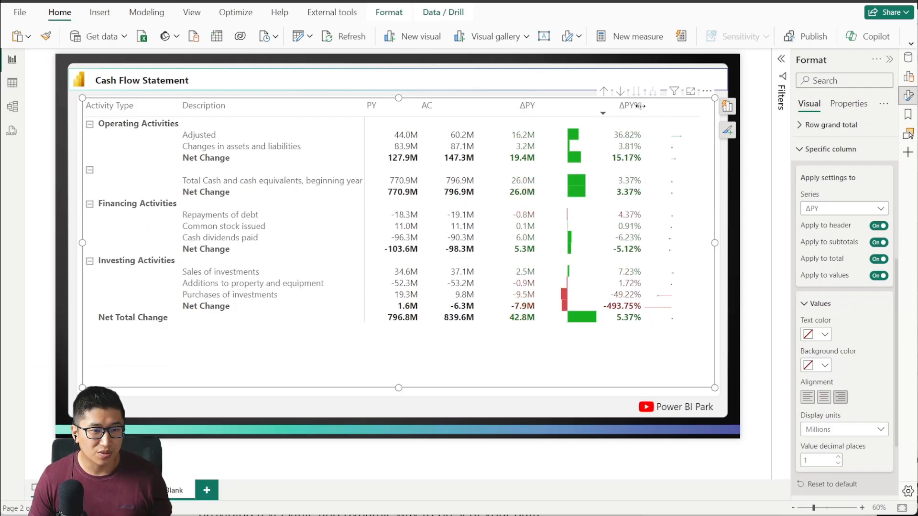
pyautogui.moveTo(644, 106); pyautogui.dragTo(644, 105)
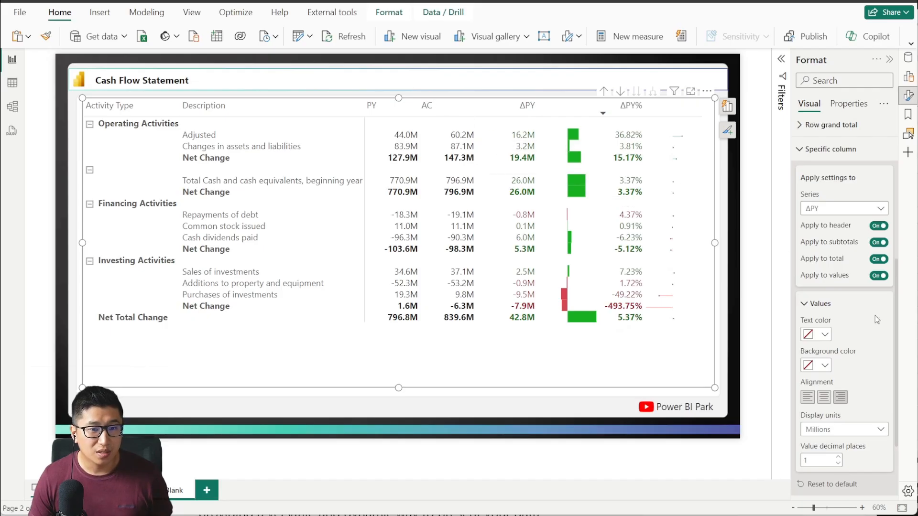
# - Right-align the AC and PY columns including their headers, and sort the matrix by Activity Type
pyautogui.click(837, 209)
pyautogui.click(846, 243)
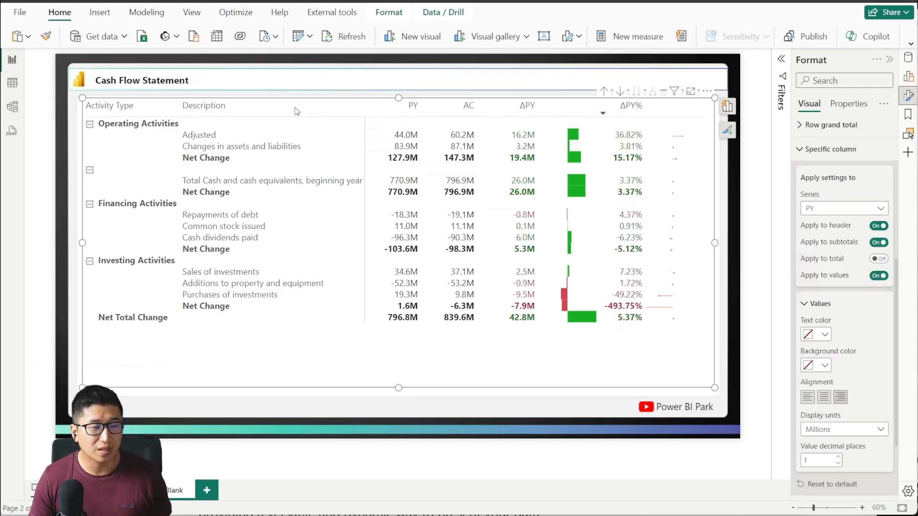
pyautogui.click(128, 106)
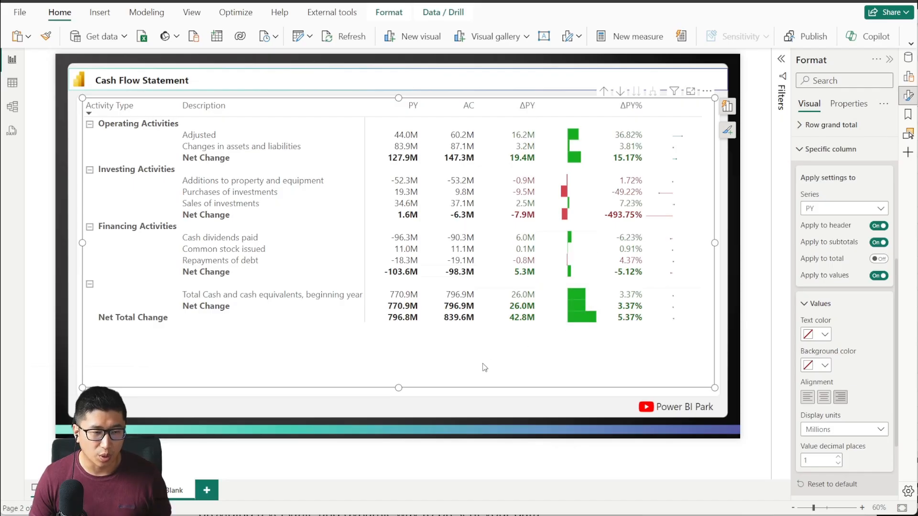
pyautogui.click(813, 149)
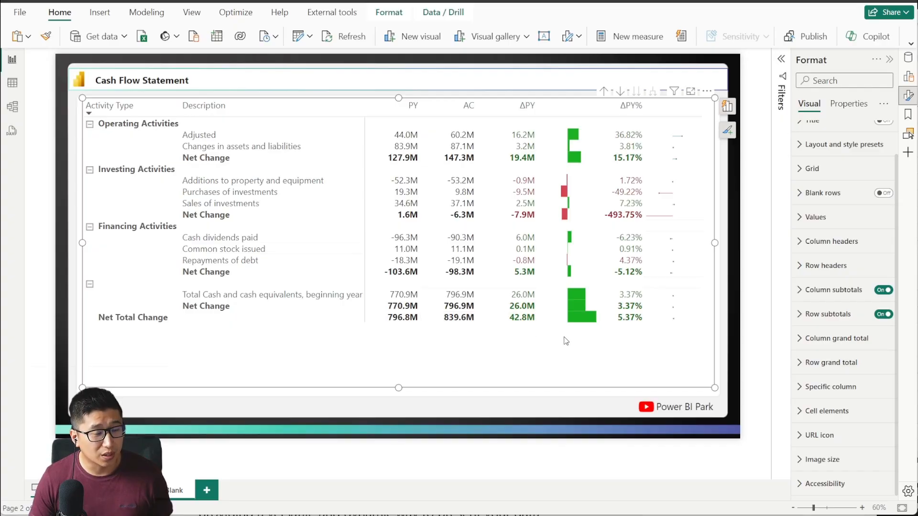
# - Switch to the Cashflow data workbook in Excel, examine the 2021 Total Cash, Start of Year row, and return to the Power BI report
pyautogui.hotkey('alt', 'Tab')
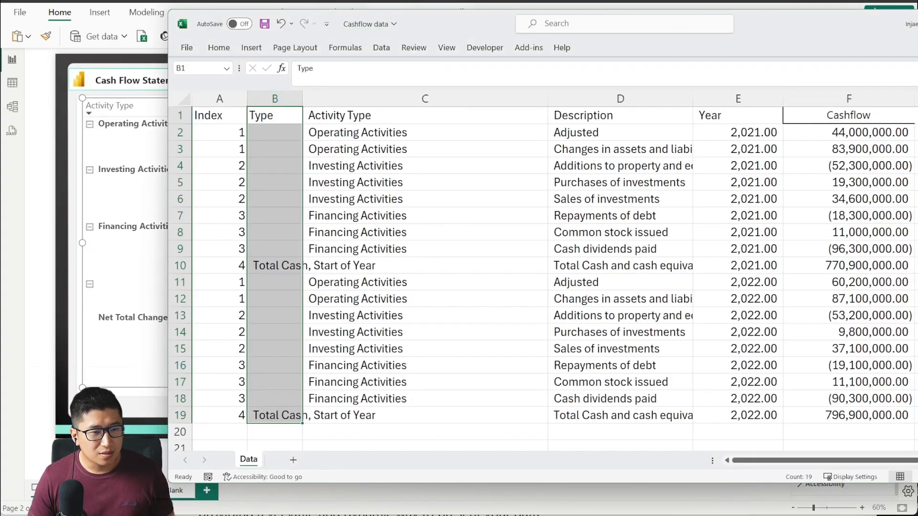
pyautogui.click(427, 223)
pyautogui.moveTo(266, 265); pyautogui.dragTo(879, 270)
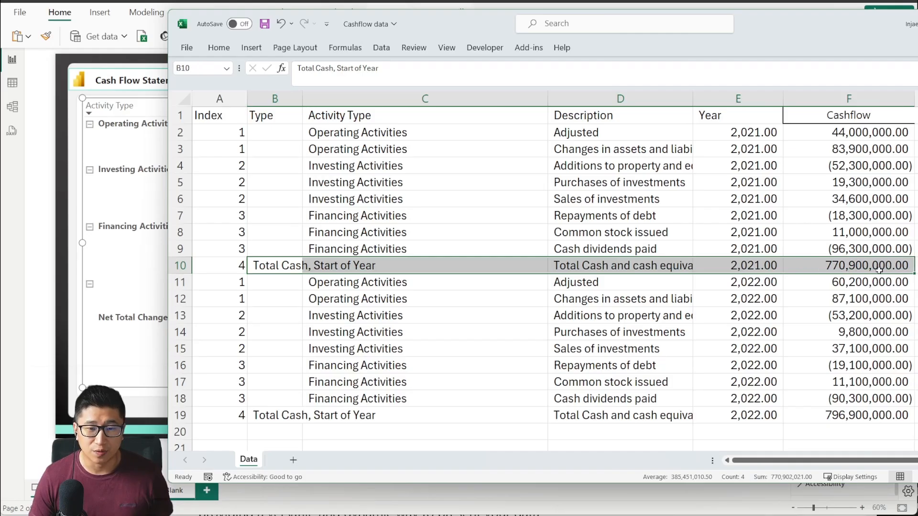
pyautogui.hotkey('alt', 'Tab')
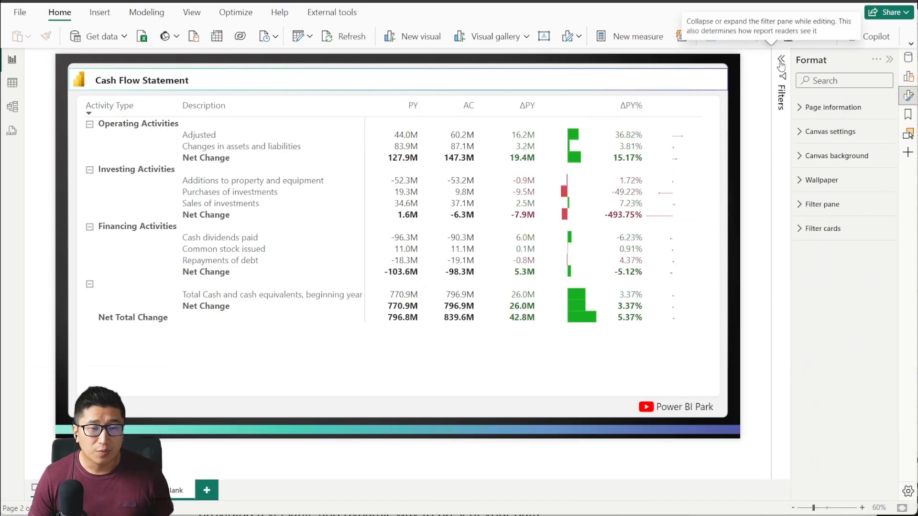
# - Filter the matrix on Activity Type to include every value except (Blank)
pyautogui.click(774, 68)
pyautogui.click(538, 360)
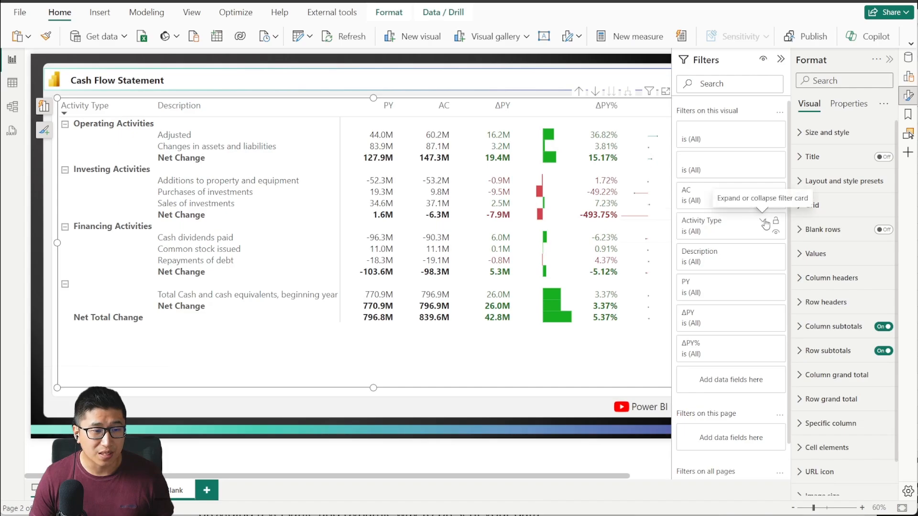
pyautogui.click(764, 222)
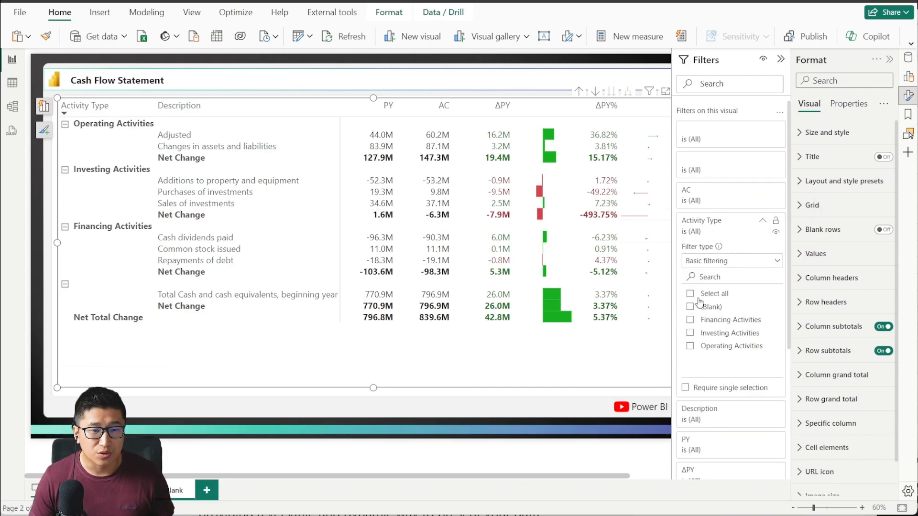
pyautogui.click(699, 294)
pyautogui.click(702, 306)
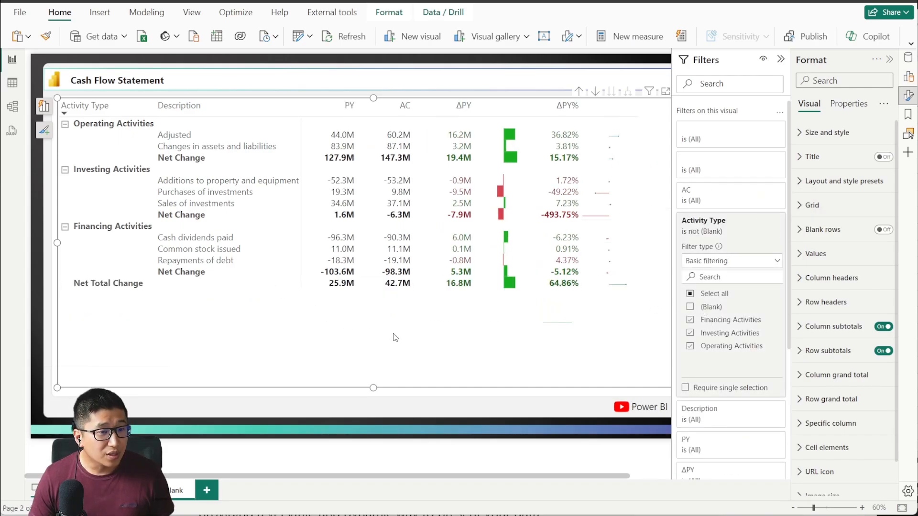
# - Clear the Activity Type filter from the matrix and collapse the filter settings
pyautogui.click(781, 60)
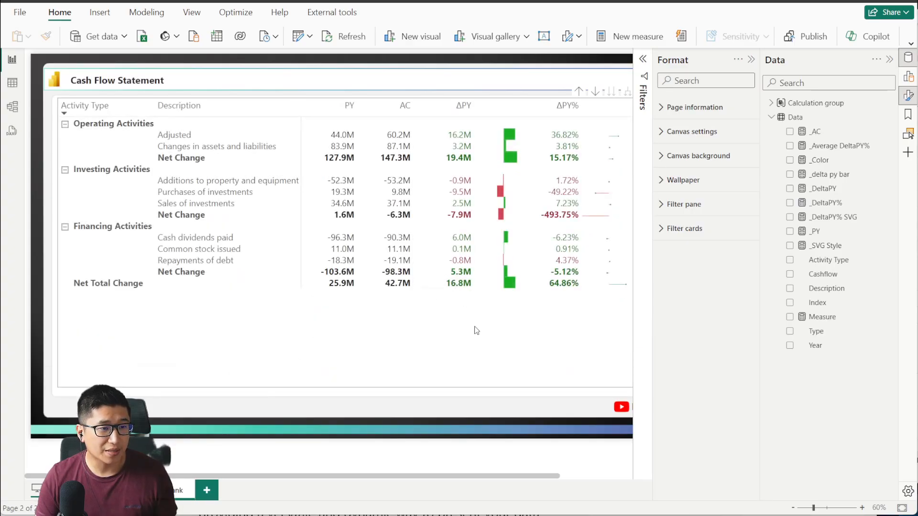
pyautogui.click(475, 330)
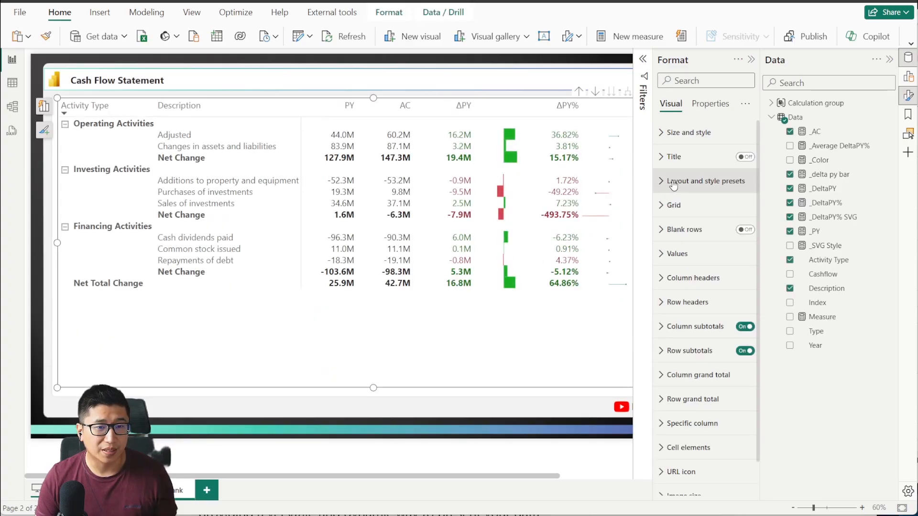
pyautogui.click(643, 62)
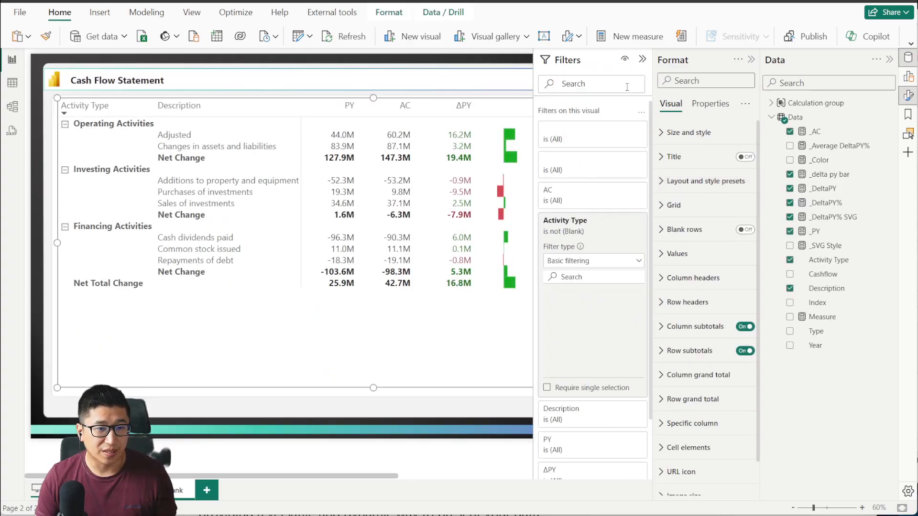
pyautogui.click(643, 61)
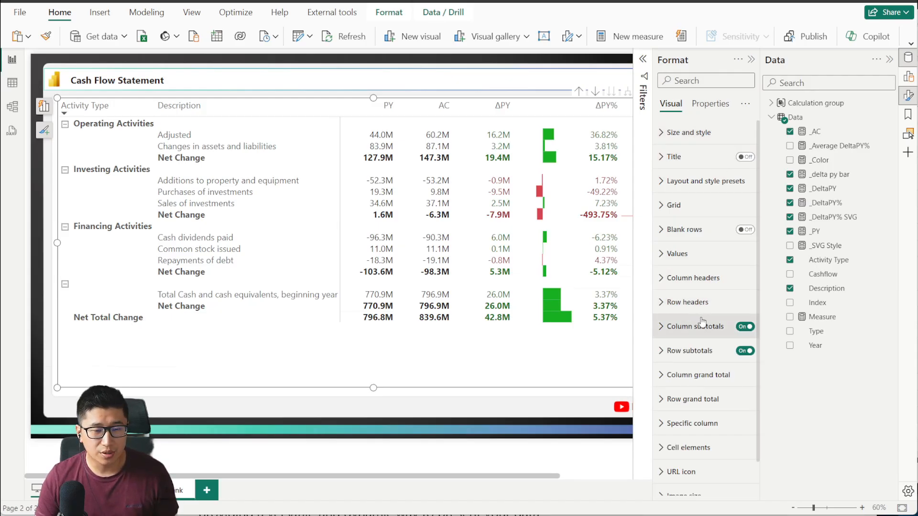
# - Compare the matrix with the finished report page's net change and total cash rows, and return to the blank page
pyautogui.click(119, 490)
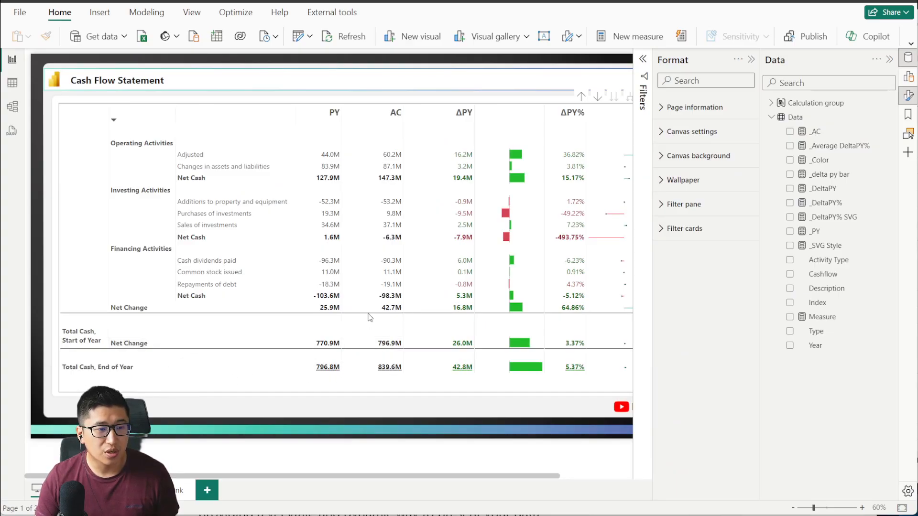
pyautogui.click(178, 491)
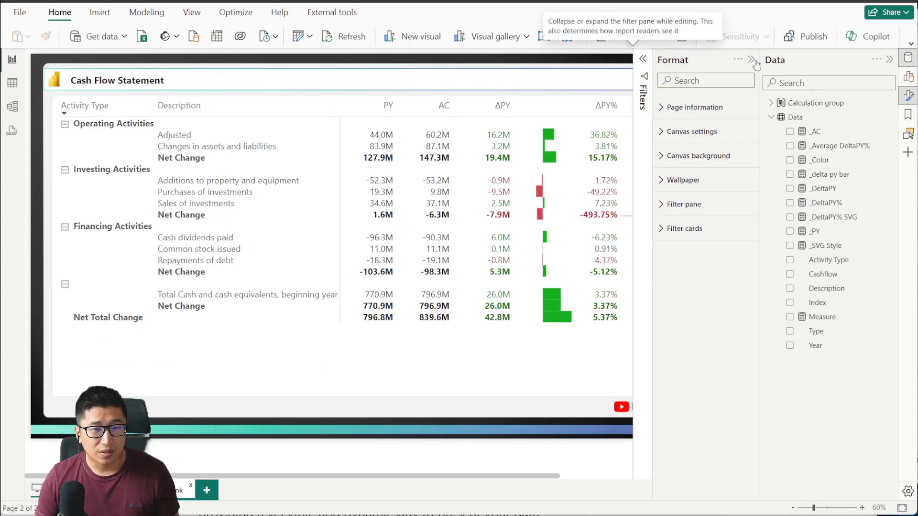
# - Turn off the +/- icons and text wrap for the matrix's row headers
pyautogui.click(905, 95)
pyautogui.click(621, 347)
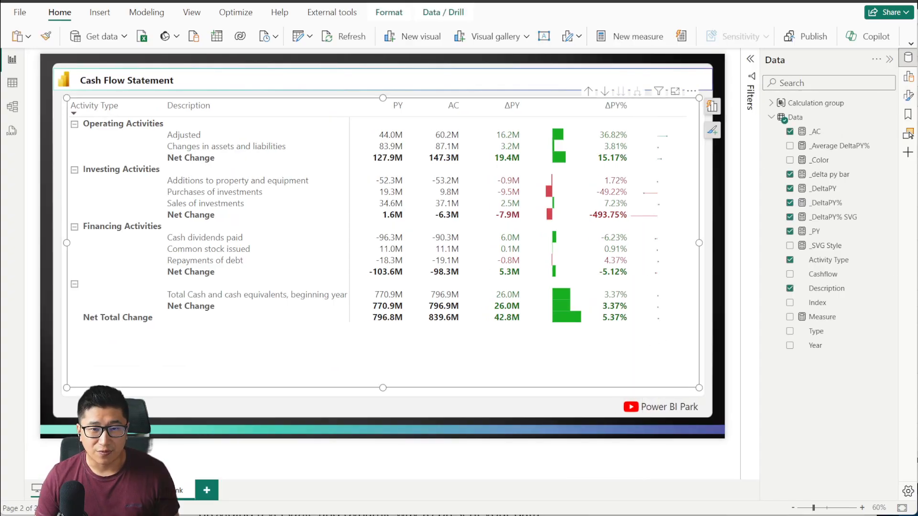
pyautogui.click(907, 96)
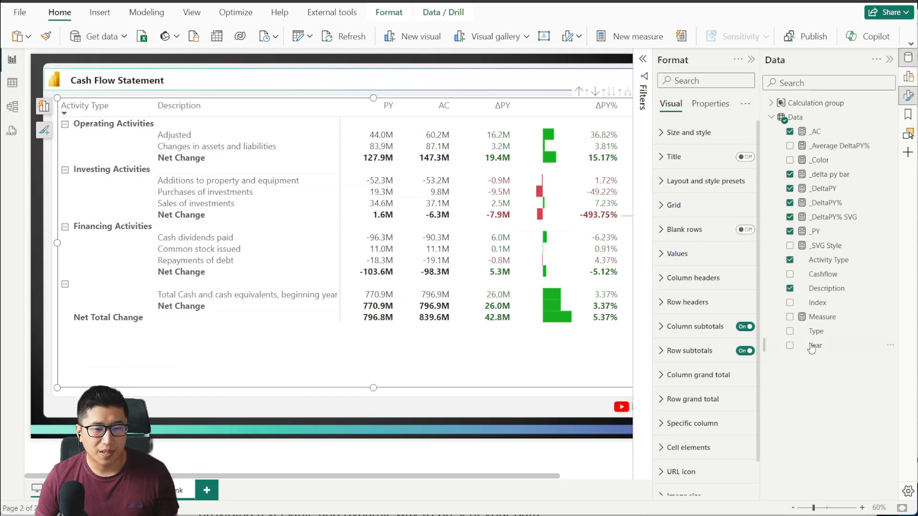
pyautogui.click(661, 302)
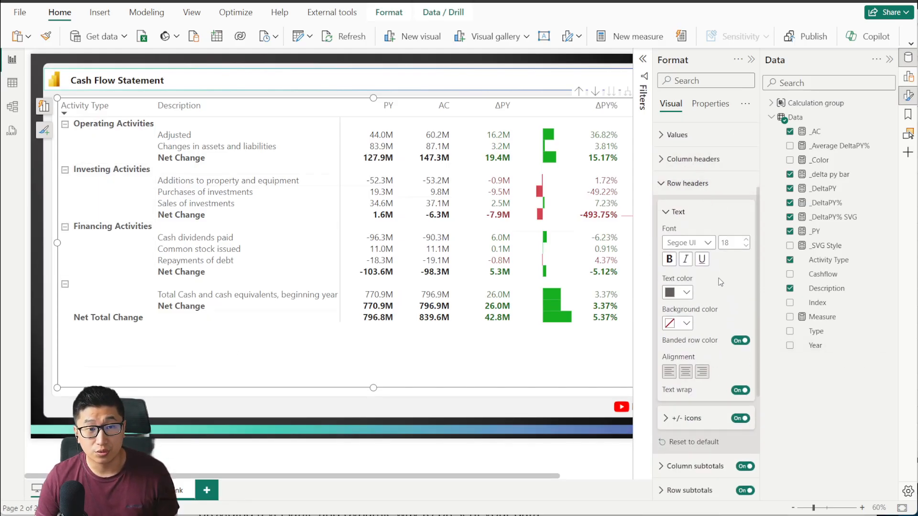
pyautogui.scroll(1, 715, 269)
pyautogui.scroll(2, 715, 270)
pyautogui.scroll(-5, 743, 349)
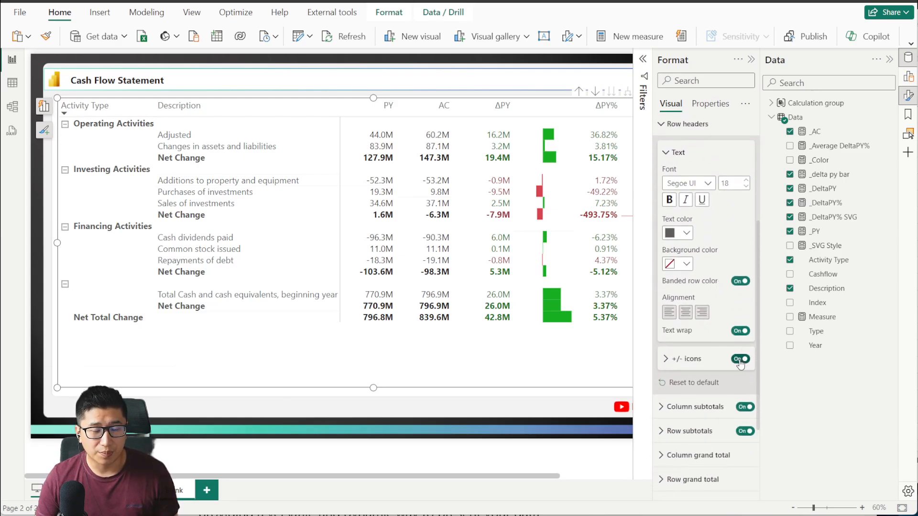
pyautogui.click(740, 360)
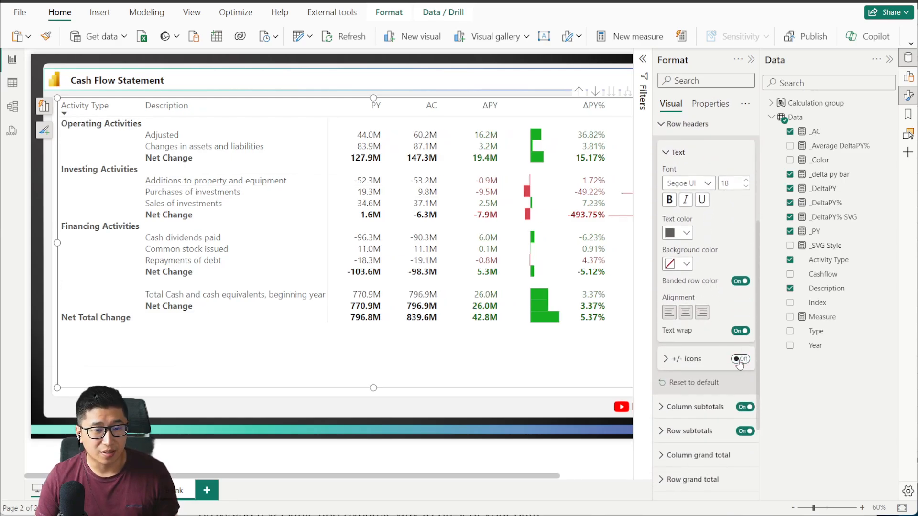
pyautogui.click(741, 332)
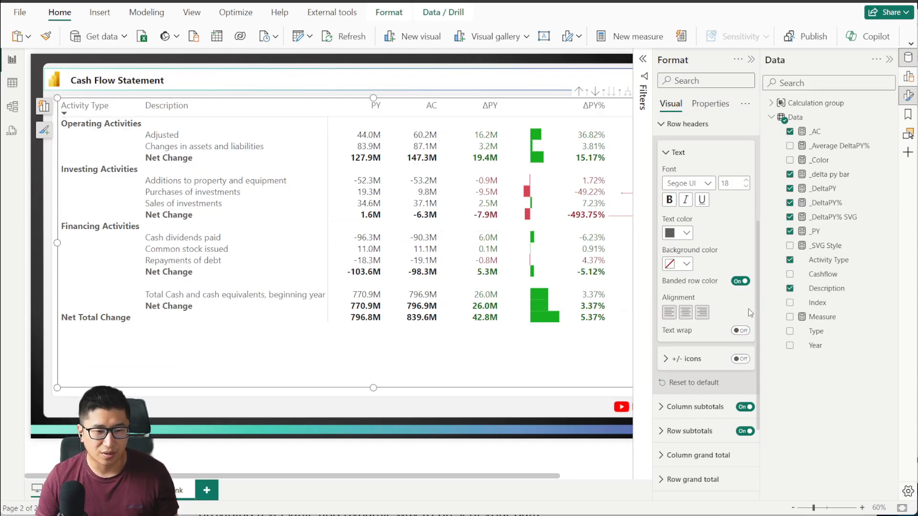
# - Try bold text on the matrix's row headers, then remove it and collapse the row header settings
pyautogui.scroll(3, 701, 311)
pyautogui.scroll(-1, 701, 310)
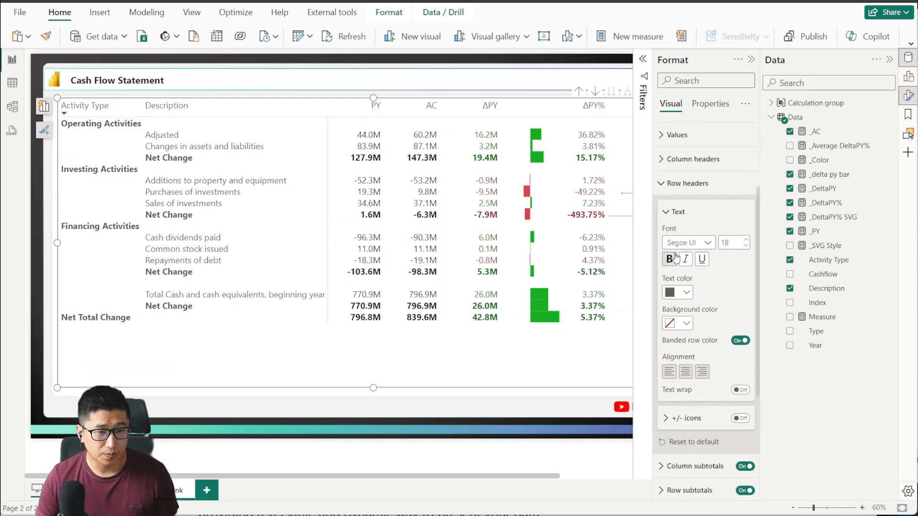
pyautogui.click(669, 260)
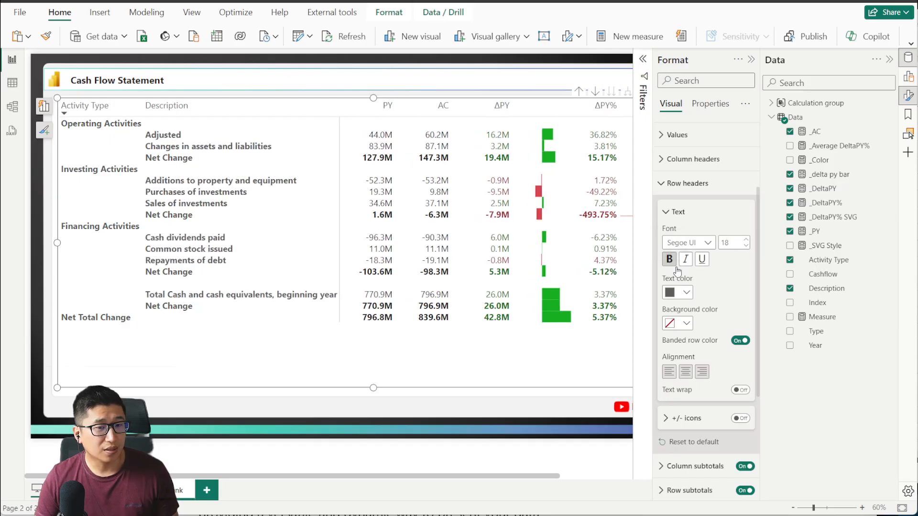
pyautogui.click(670, 261)
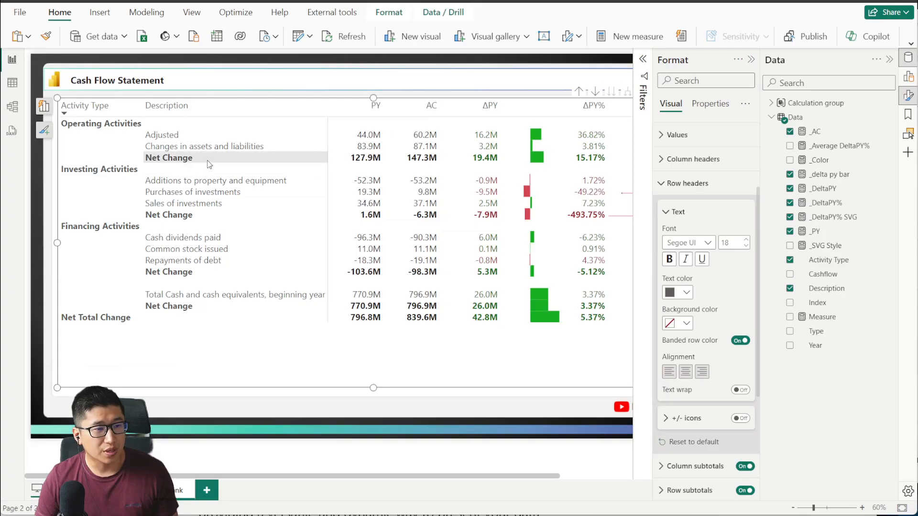
pyautogui.click(676, 191)
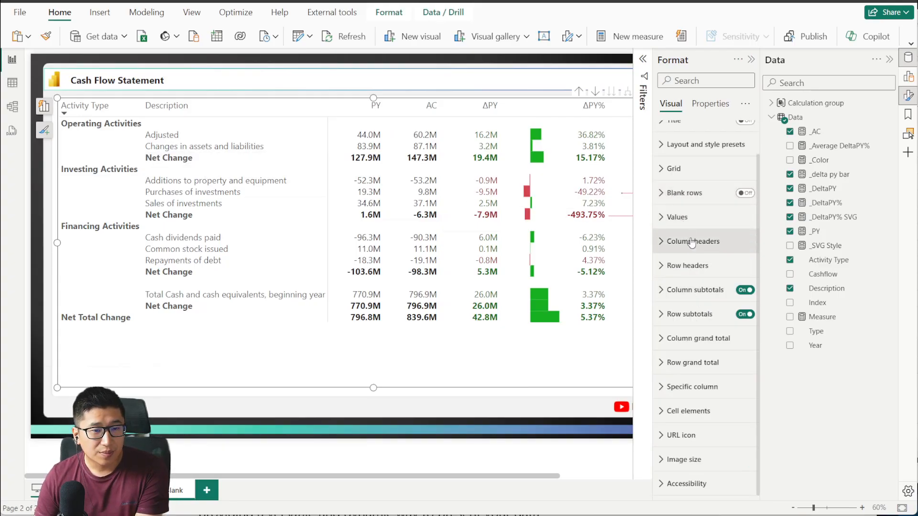
# - Turn on blank rows between the matrix's activity groups and enable their border
pyautogui.scroll(2, 693, 215)
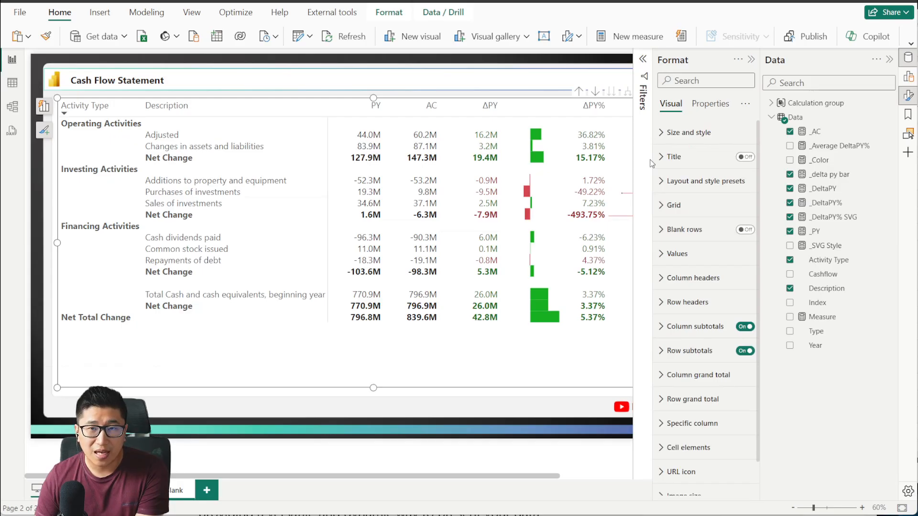
pyautogui.click(744, 231)
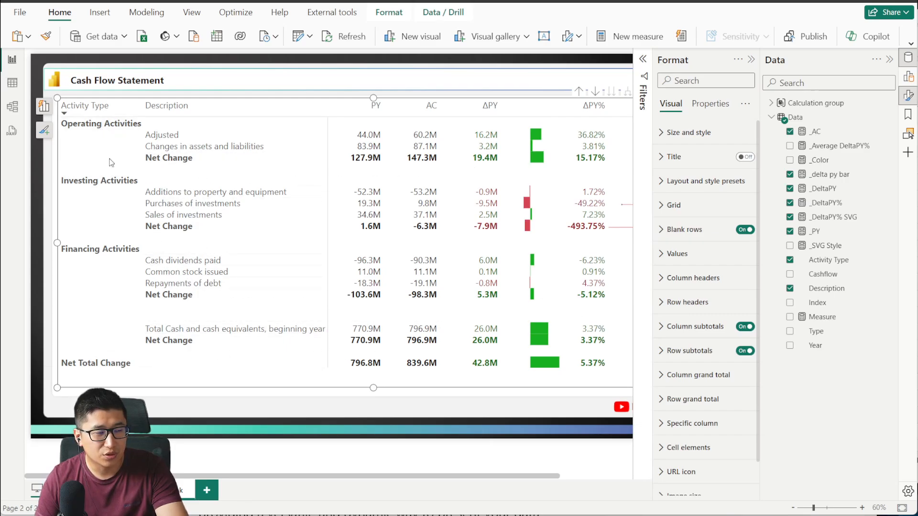
pyautogui.click(706, 239)
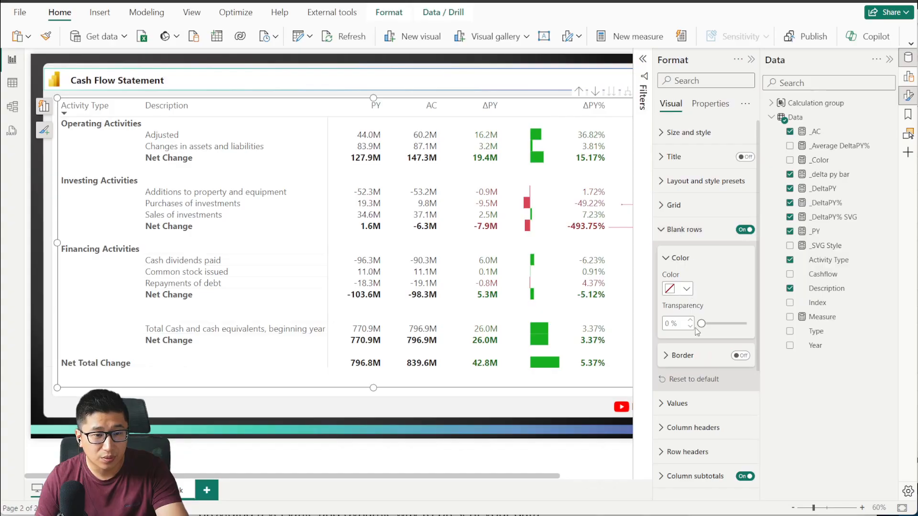
pyautogui.click(740, 357)
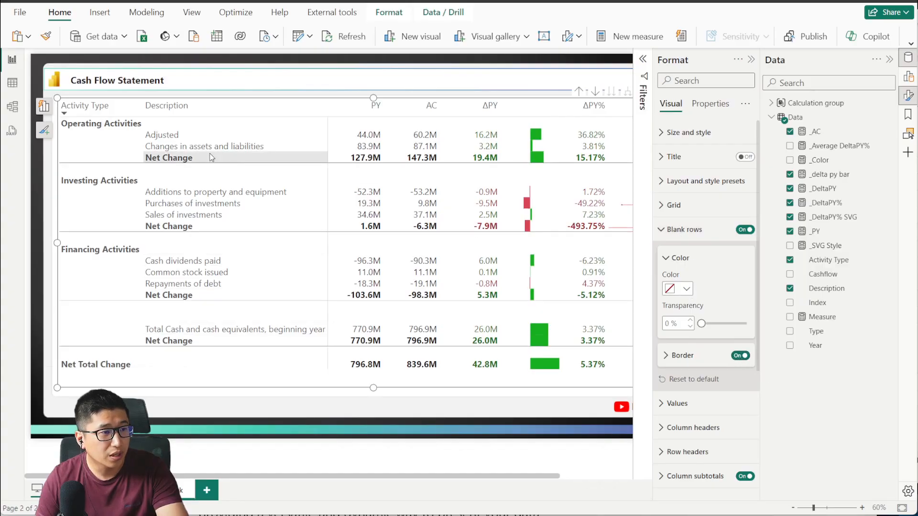
pyautogui.click(749, 61)
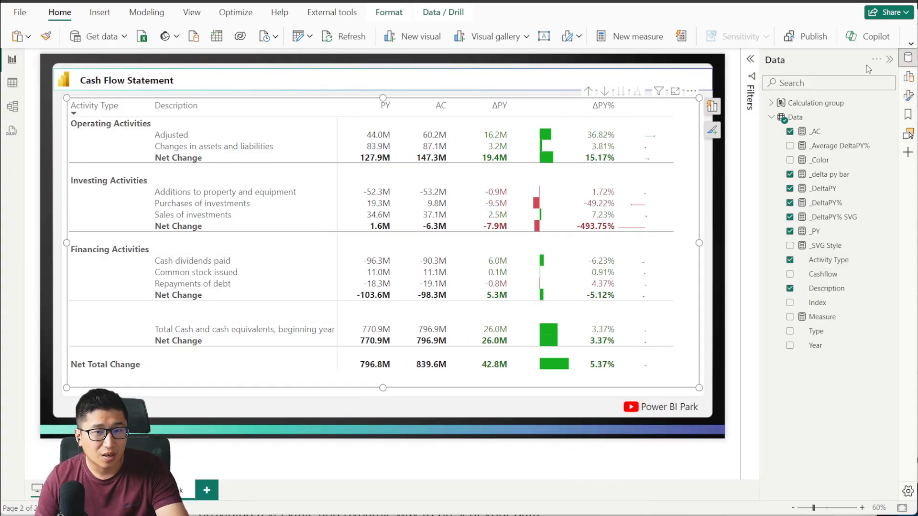
pyautogui.press('Escape')
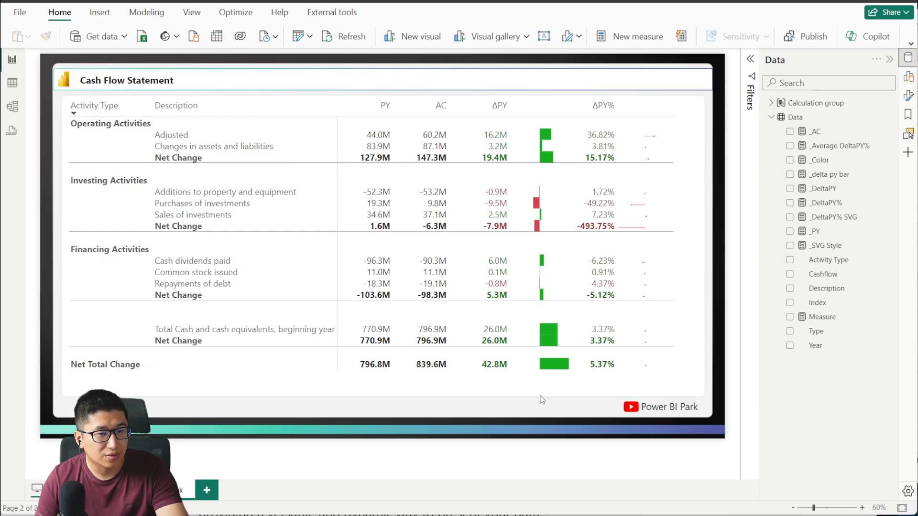
# - Set the width of the matrix's blank-row border to 2 px
pyautogui.click(693, 330)
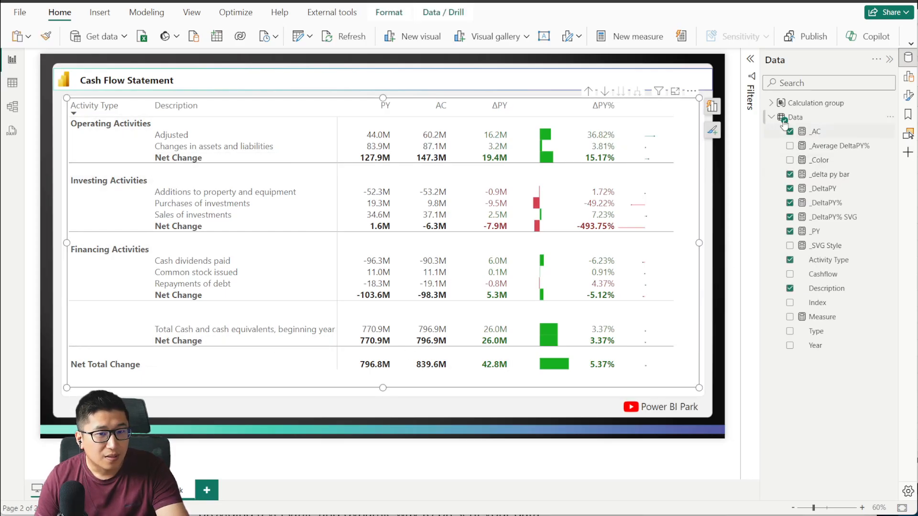
pyautogui.click(906, 96)
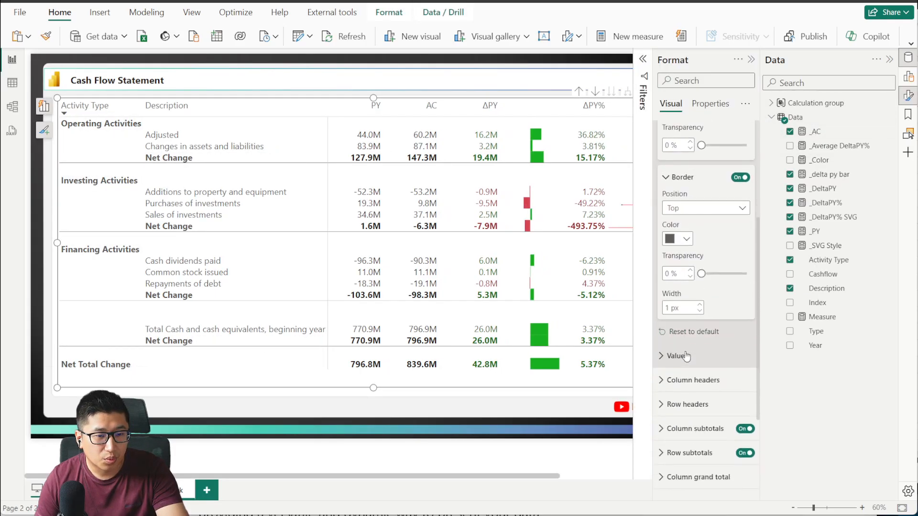
pyautogui.click(699, 312)
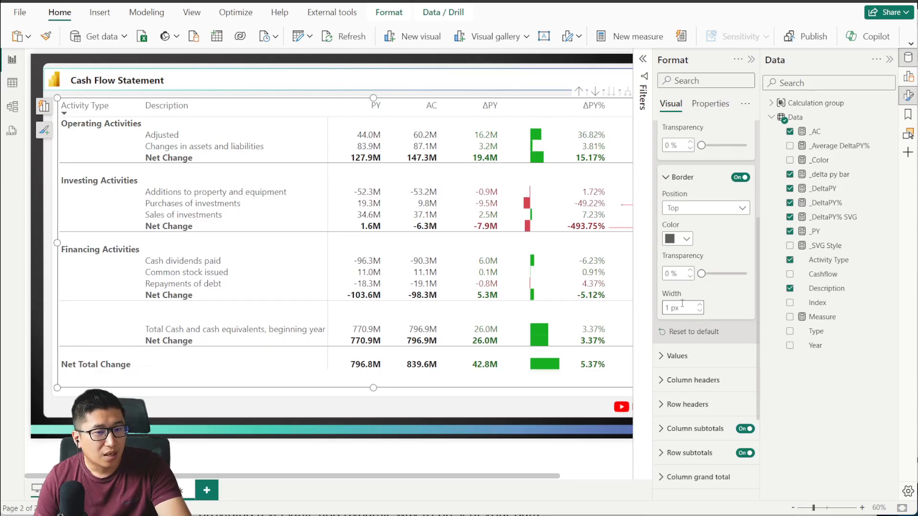
pyautogui.click(699, 304)
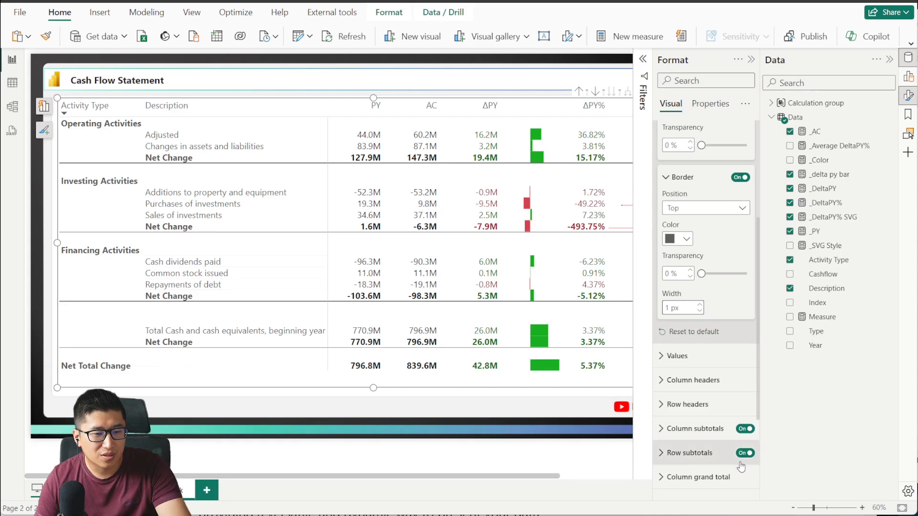
pyautogui.moveTo(813, 507); pyautogui.dragTo(826, 509)
pyautogui.moveTo(820, 511); pyautogui.dragTo(813, 508)
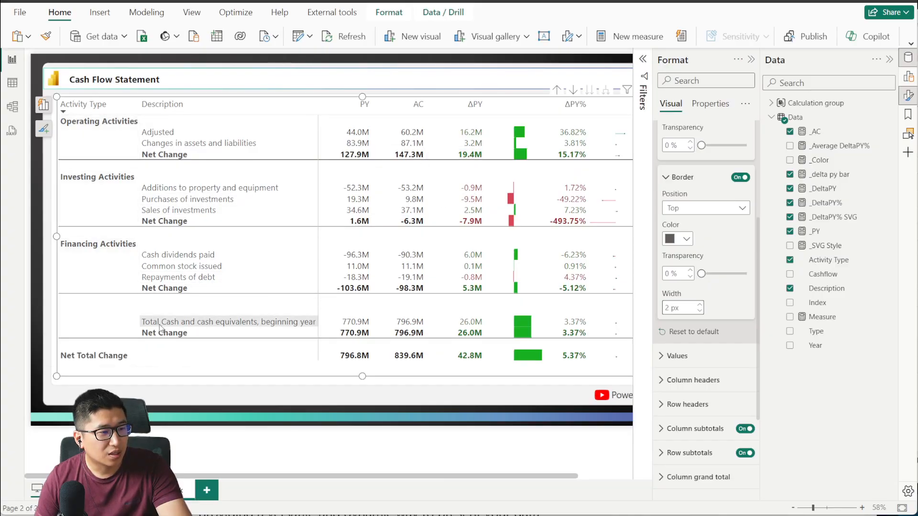
# - Compare the matrix with the finished report page, return to the blank page and open the matrix's field settings
pyautogui.click(195, 404)
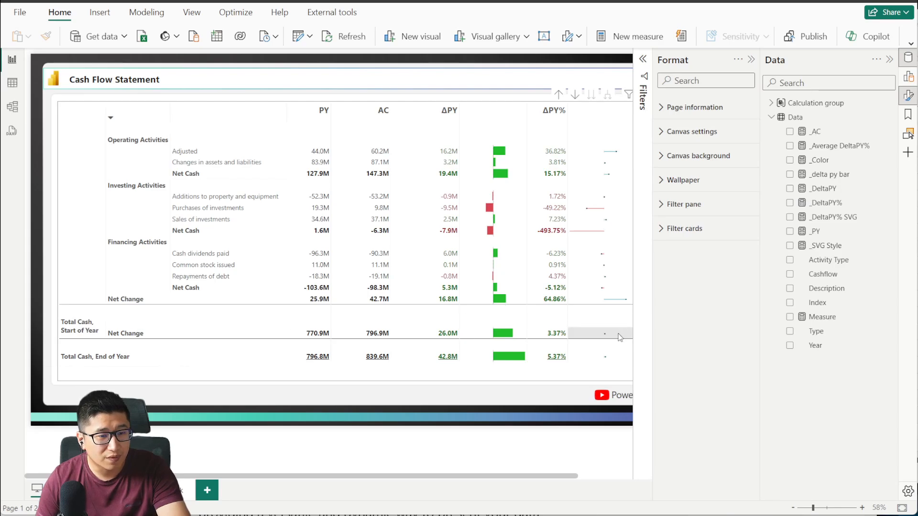
pyautogui.click(187, 490)
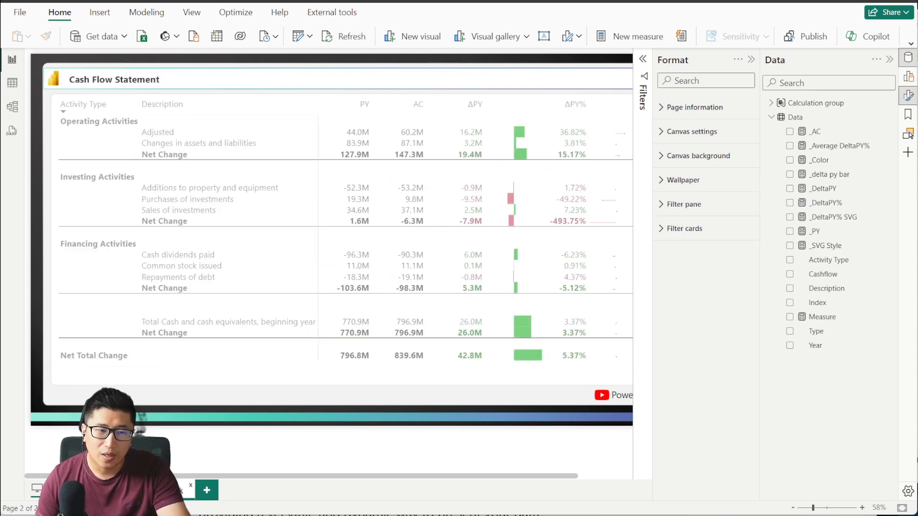
pyautogui.click(310, 372)
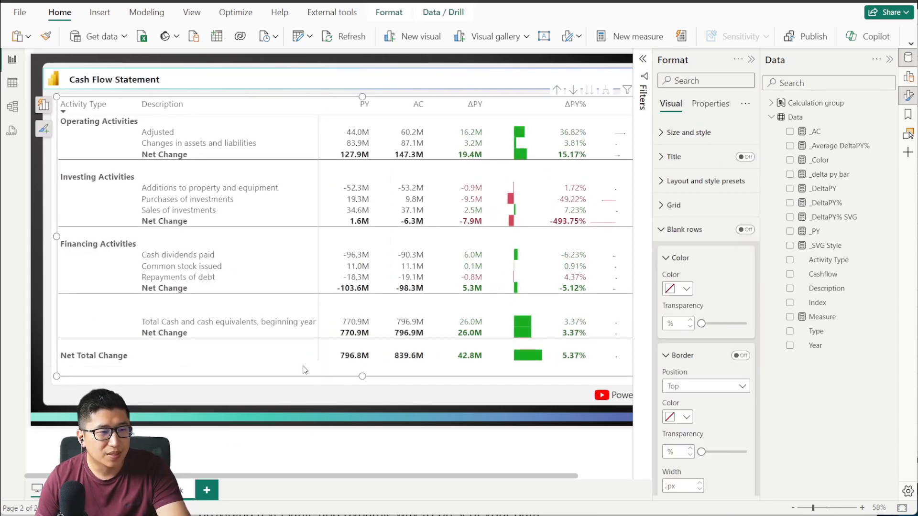
pyautogui.click(908, 78)
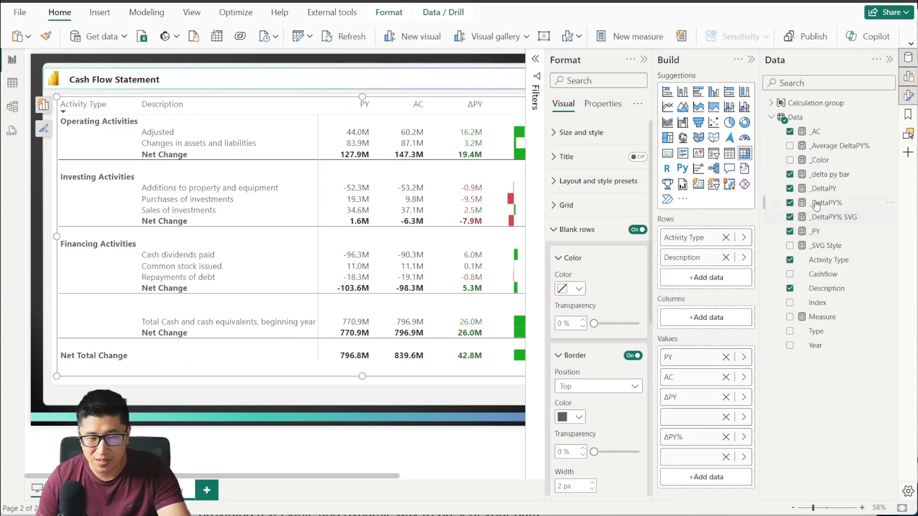
# - Switch to the Cashflow data workbook in Excel and clear the Activity Type cells C10 and C19 in the Total Cash, Start of Year rows
pyautogui.hotkey('alt', 'Tab')
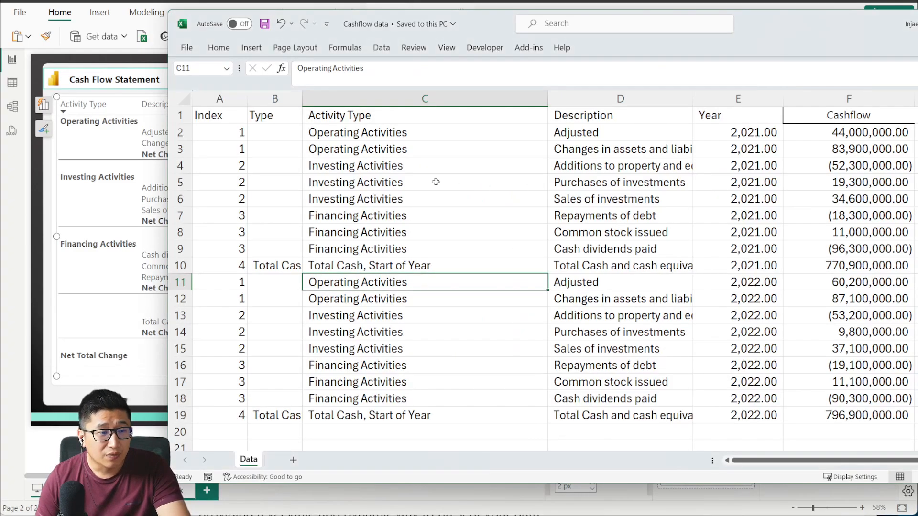
pyautogui.moveTo(275, 114); pyautogui.dragTo(294, 313)
pyautogui.click(279, 267)
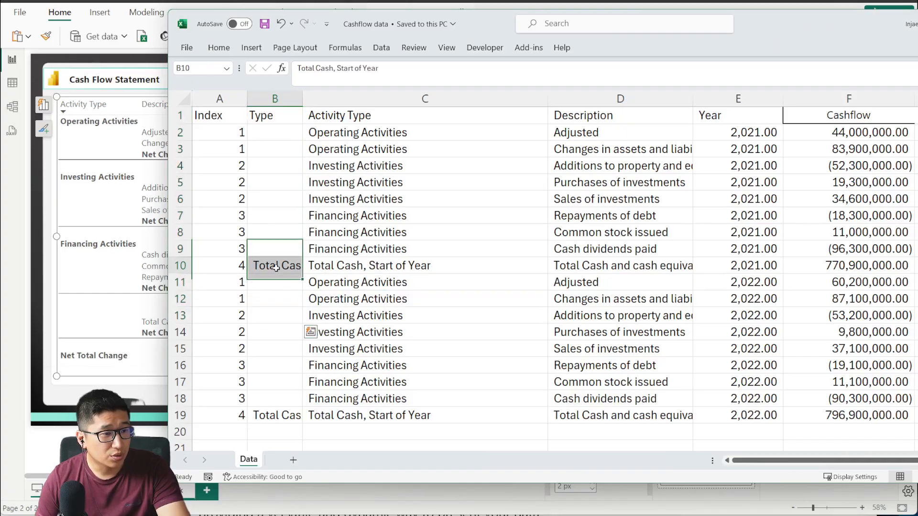
pyautogui.click(284, 409)
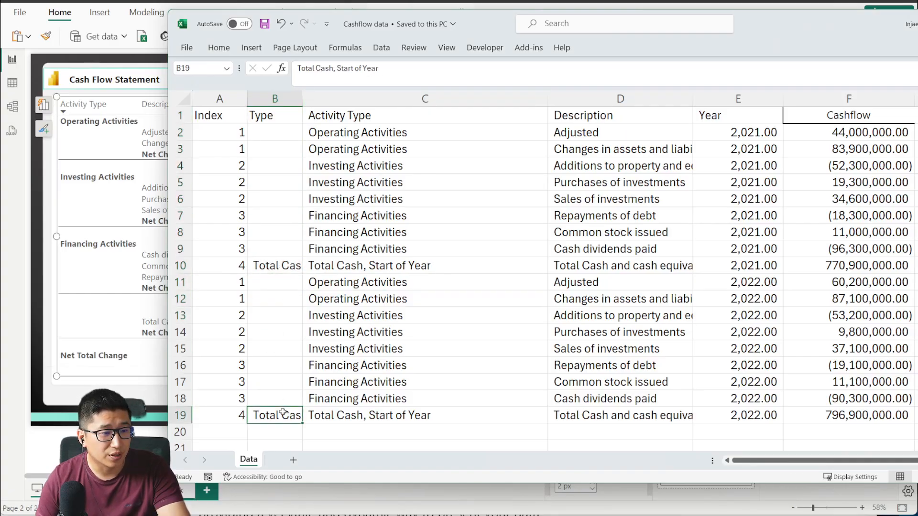
pyautogui.click(426, 266)
pyautogui.press('Delete')
pyautogui.click(425, 415)
pyautogui.press('Delete')
pyautogui.click(430, 319)
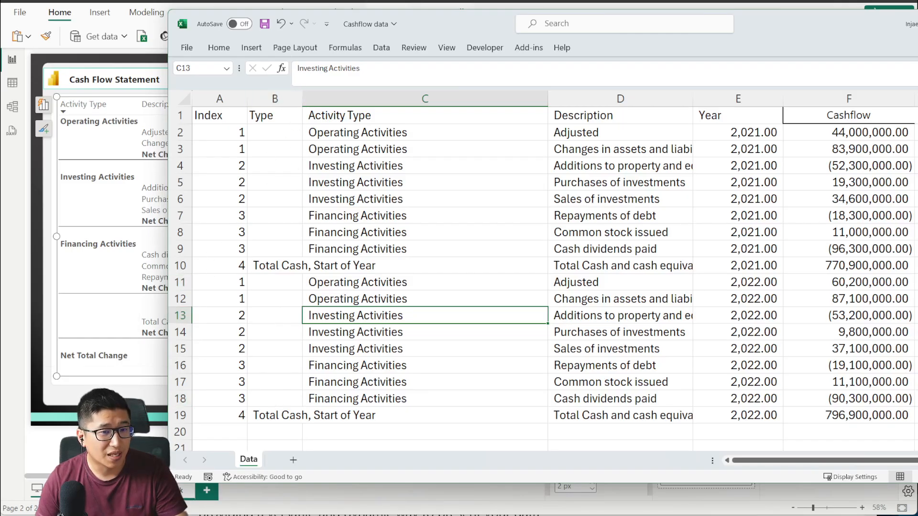
# - Return to the Power BI report, add Type to the matrix rows above Activity Type, and expand the hierarchy down to Description
pyautogui.click(143, 450)
pyautogui.click(445, 375)
pyautogui.moveTo(840, 335); pyautogui.dragTo(688, 235)
pyautogui.click(643, 60)
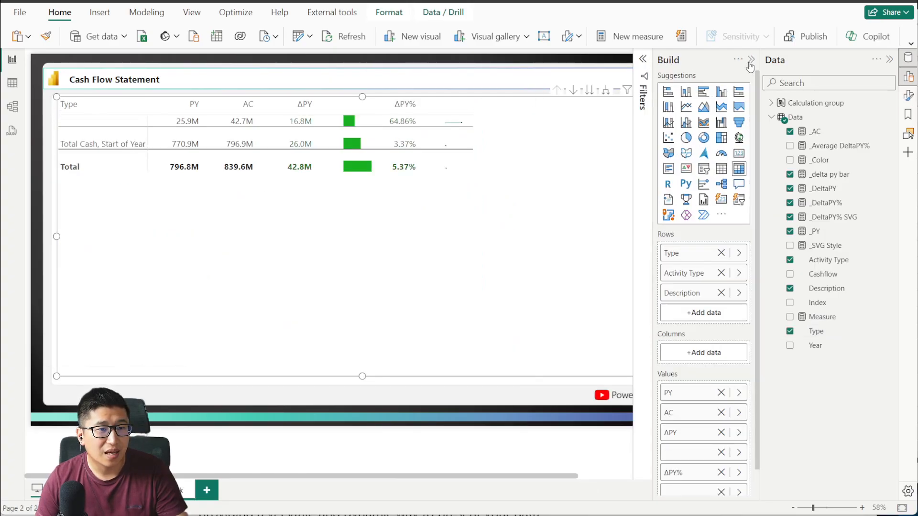
pyautogui.click(606, 93)
pyautogui.click(607, 94)
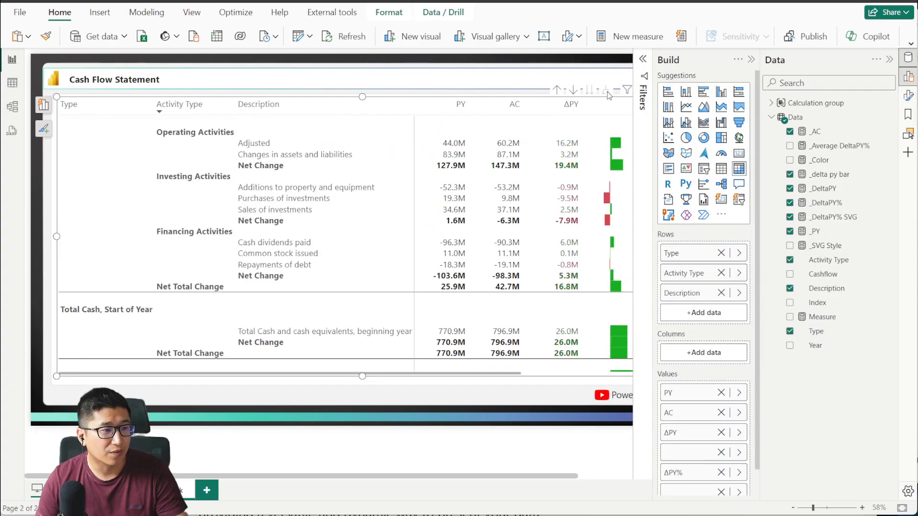
# - Enlarge the matrix in width and height so the Total row fits, deselect it and open the format settings
pyautogui.click(751, 60)
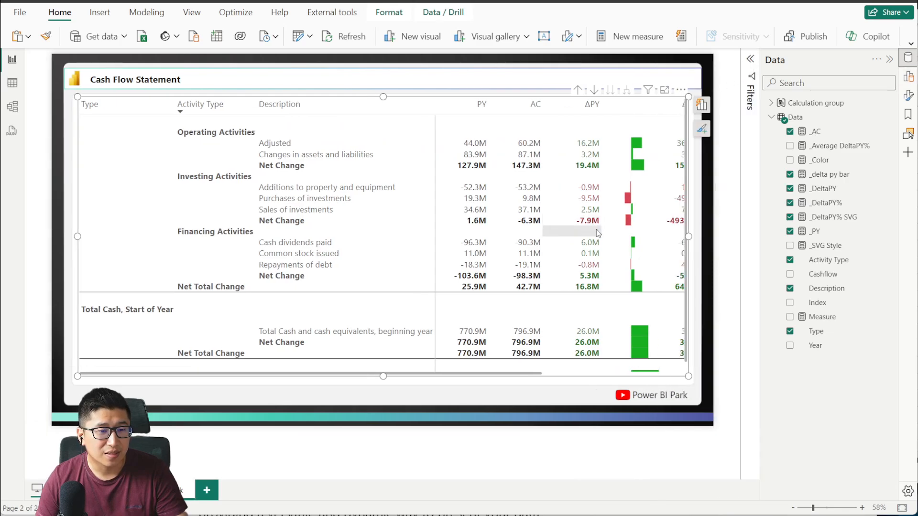
pyautogui.moveTo(685, 374); pyautogui.dragTo(700, 386)
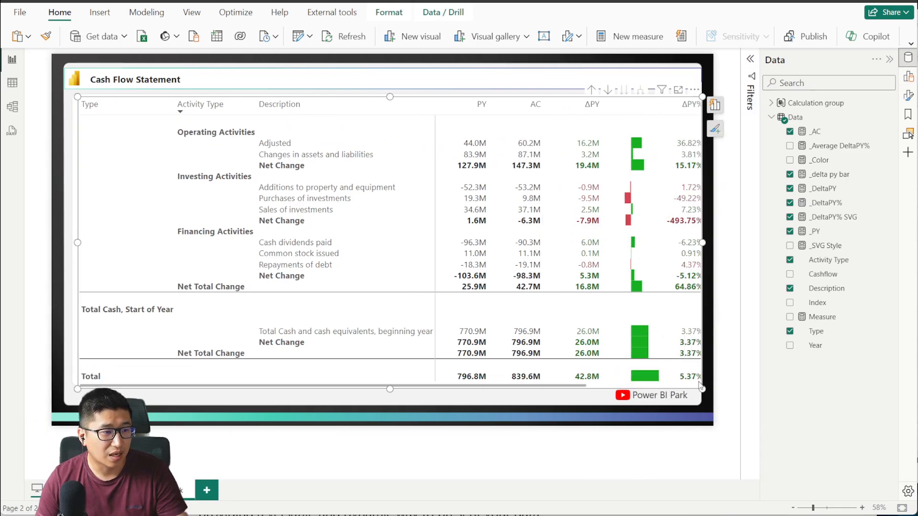
pyautogui.click(722, 252)
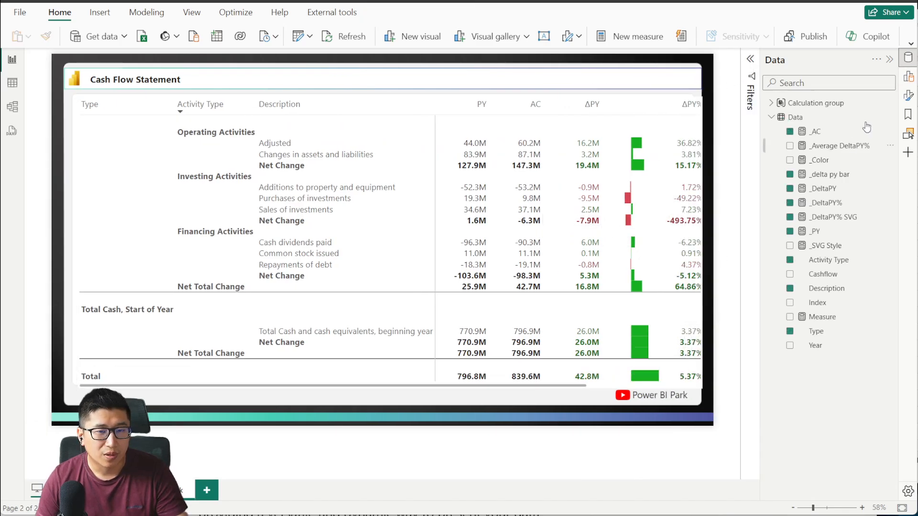
pyautogui.click(909, 96)
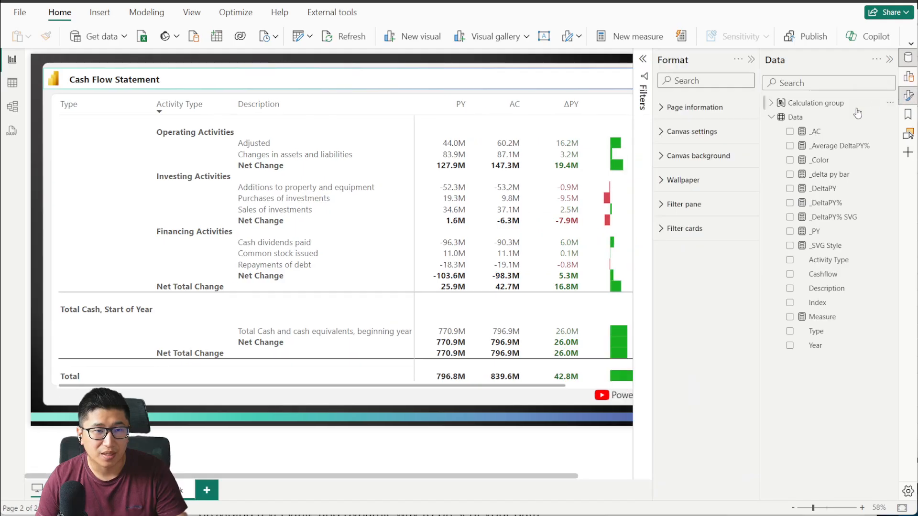
# - Set the matrix's global font size to 14 in the grid options, close the format settings and deselect the matrix
pyautogui.click(720, 133)
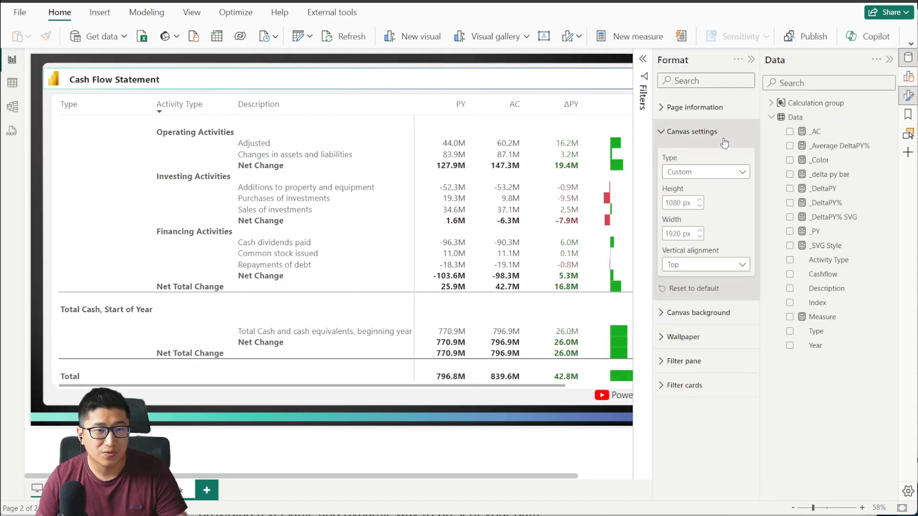
pyautogui.click(428, 103)
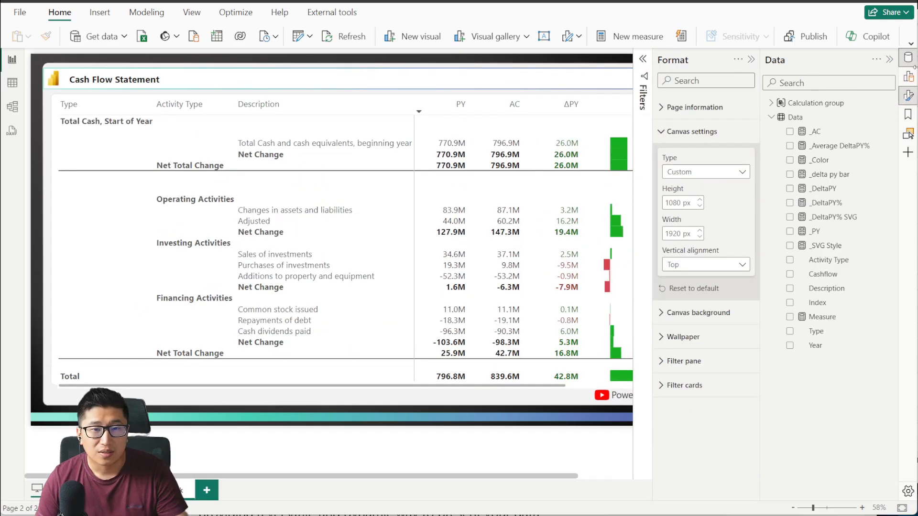
pyautogui.click(218, 380)
pyautogui.click(712, 82)
pyautogui.write('font')
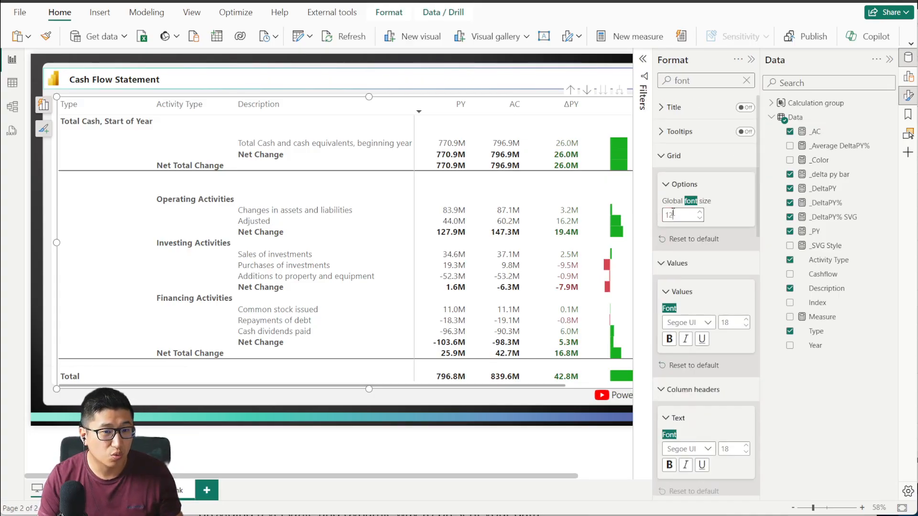
pyautogui.press('Return')
pyautogui.moveTo(676, 217); pyautogui.dragTo(662, 217)
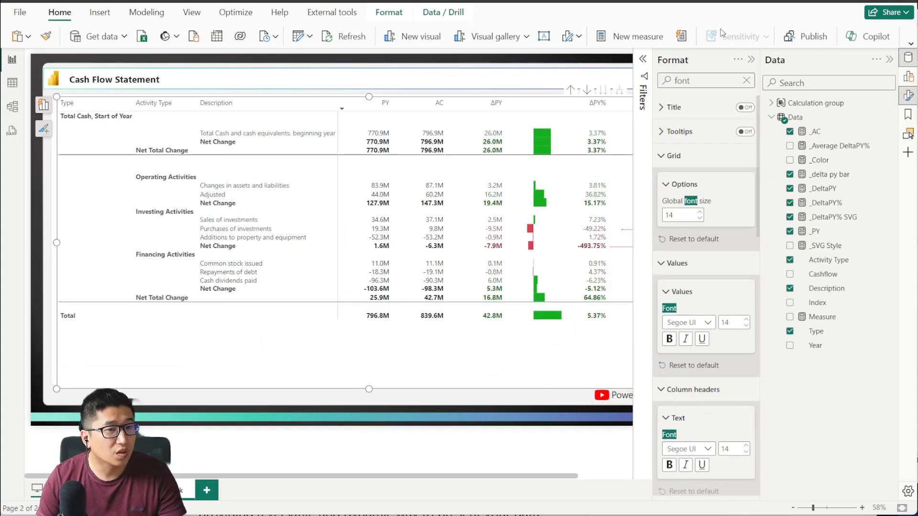
pyautogui.click(752, 60)
pyautogui.click(565, 436)
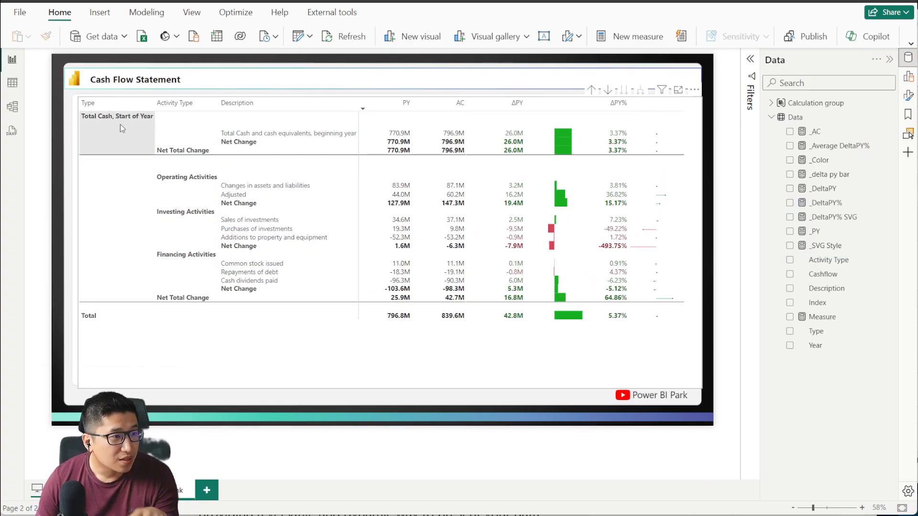
# - Sort the matrix by Activity Type in descending order and slightly narrow the Type column
pyautogui.click(187, 106)
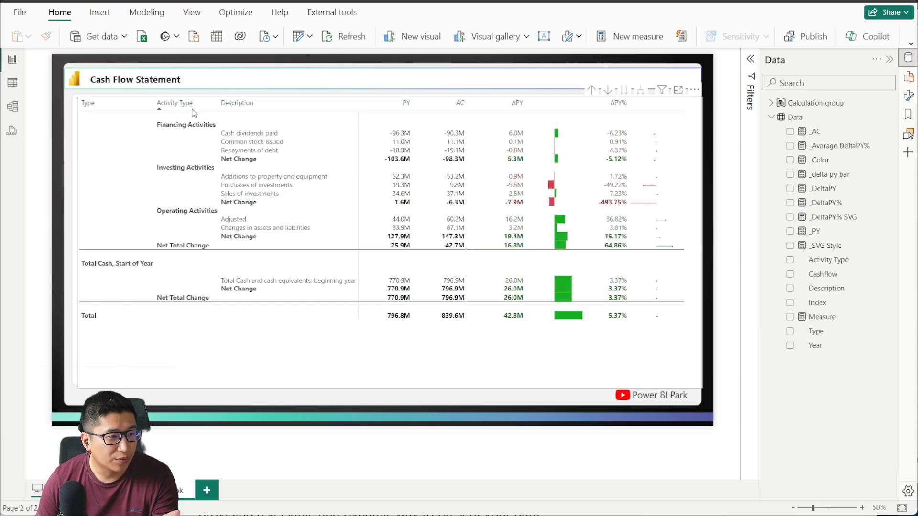
pyautogui.click(189, 107)
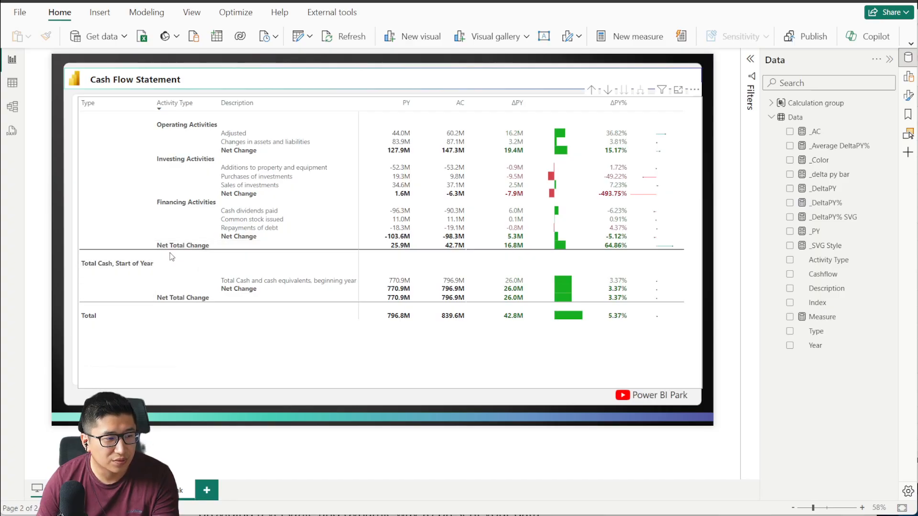
pyautogui.moveTo(154, 103)
pyautogui.mouseDown()
pyautogui.moveTo(127, 104)
pyautogui.moveTo(148, 105)
pyautogui.mouseUp()
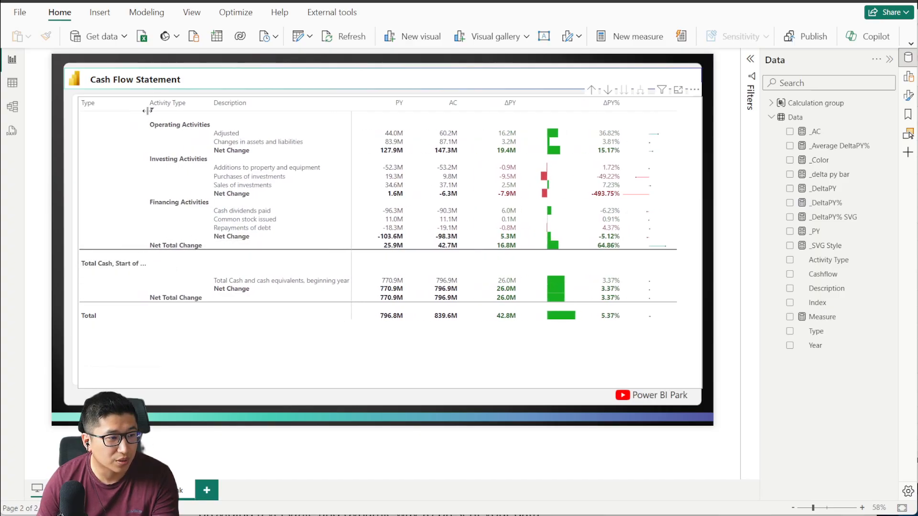
# - Set the matrix's row subtotal label for the Type level to "Total Cash, End of Year"
pyautogui.click(213, 300)
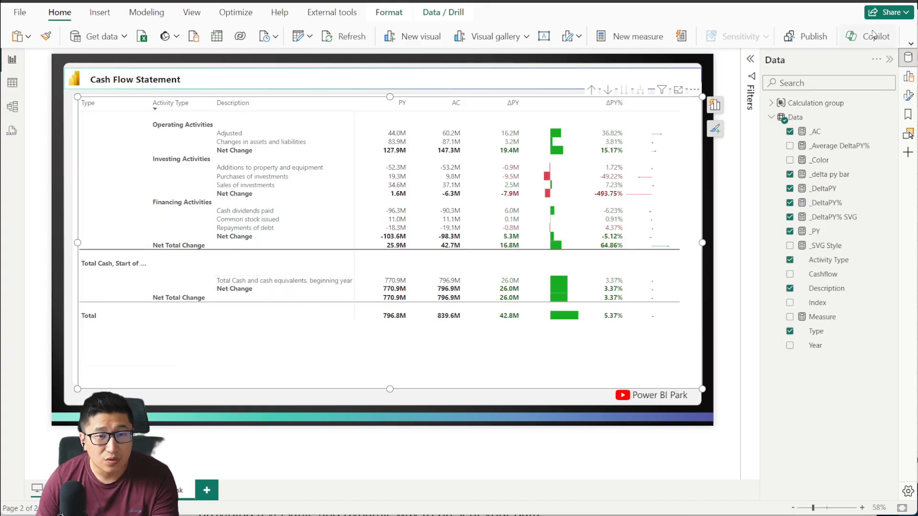
pyautogui.click(910, 96)
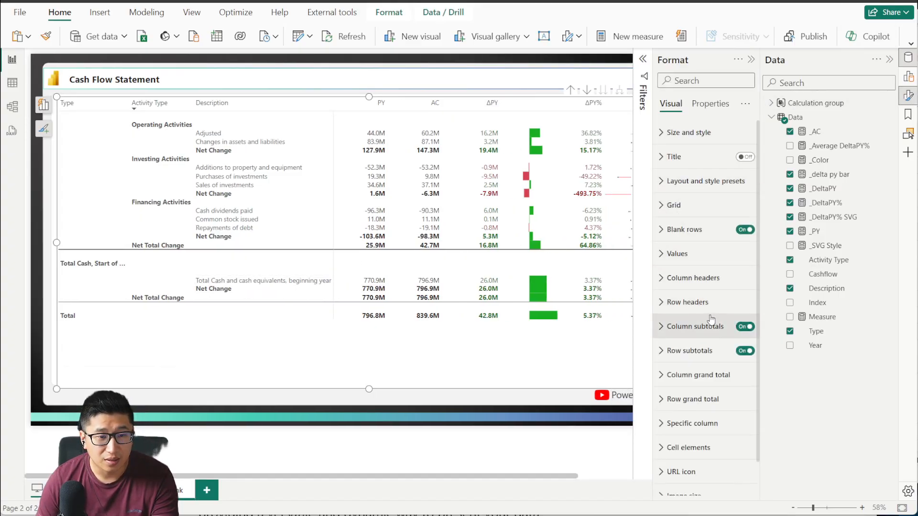
pyautogui.click(715, 363)
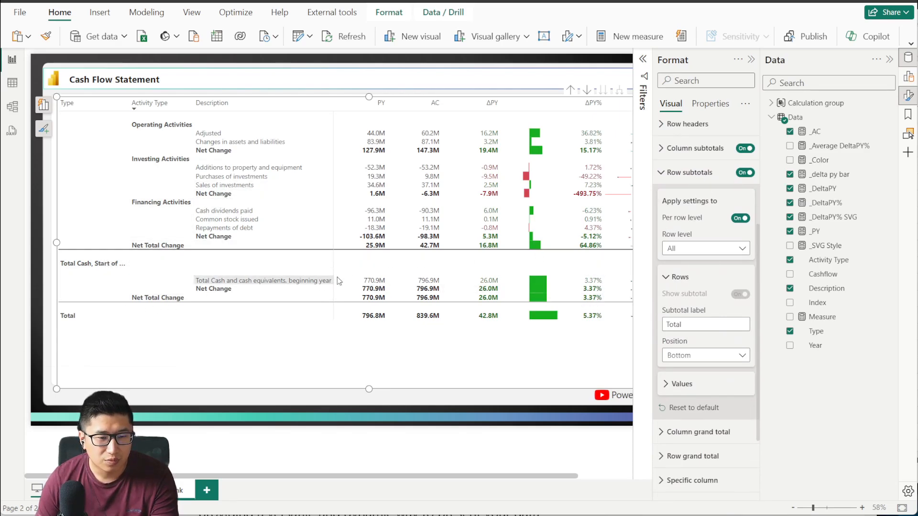
pyautogui.click(714, 251)
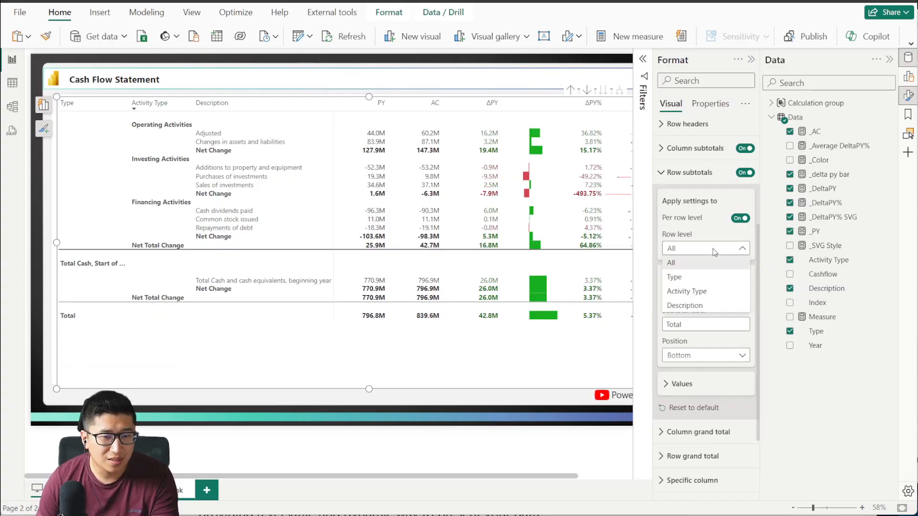
pyautogui.click(713, 278)
pyautogui.scroll(4, 691, 229)
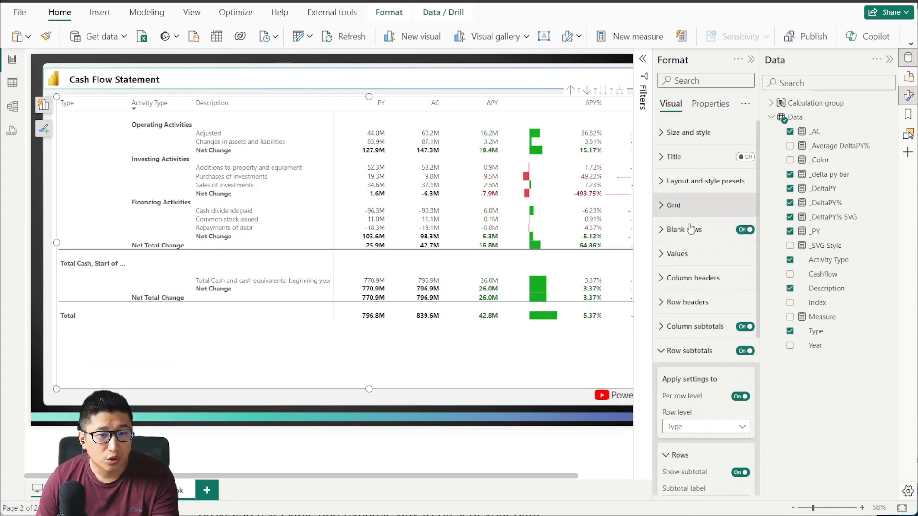
pyautogui.scroll(-2, 691, 229)
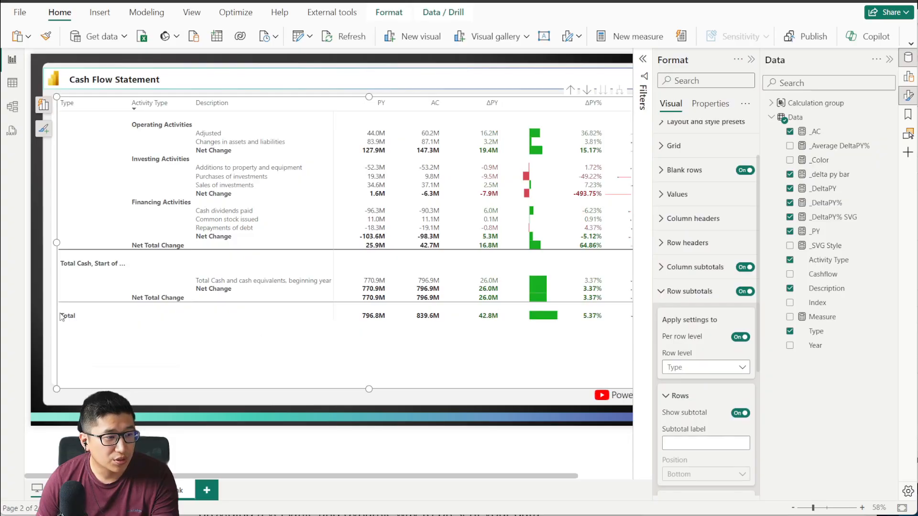
pyautogui.scroll(-6, 688, 334)
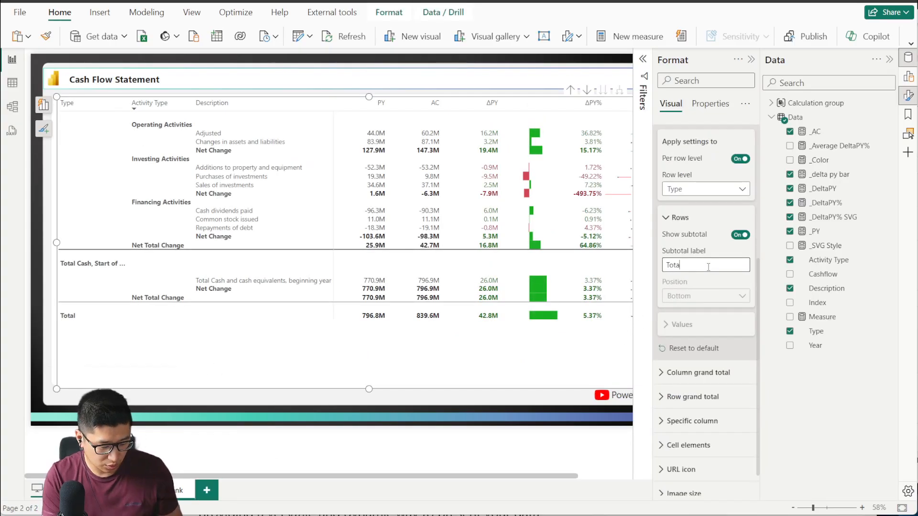
pyautogui.write('l C')
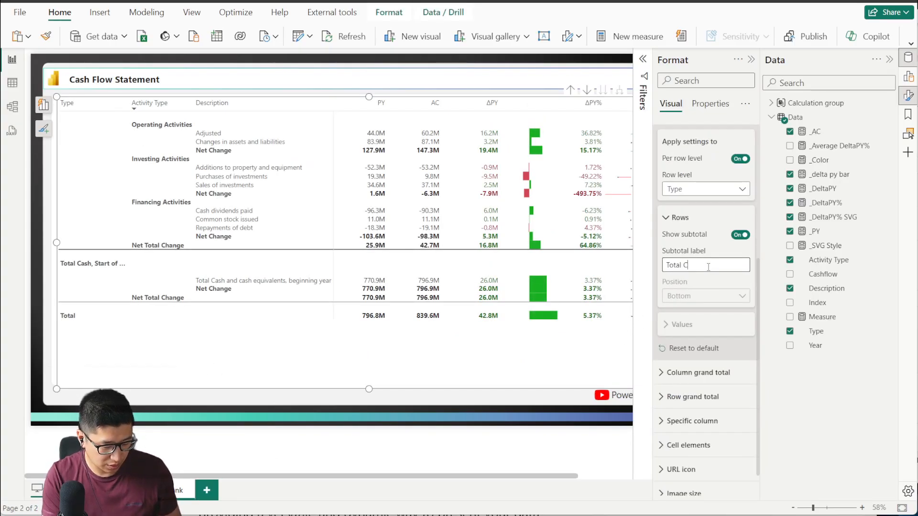
pyautogui.write('ash, End of Year')
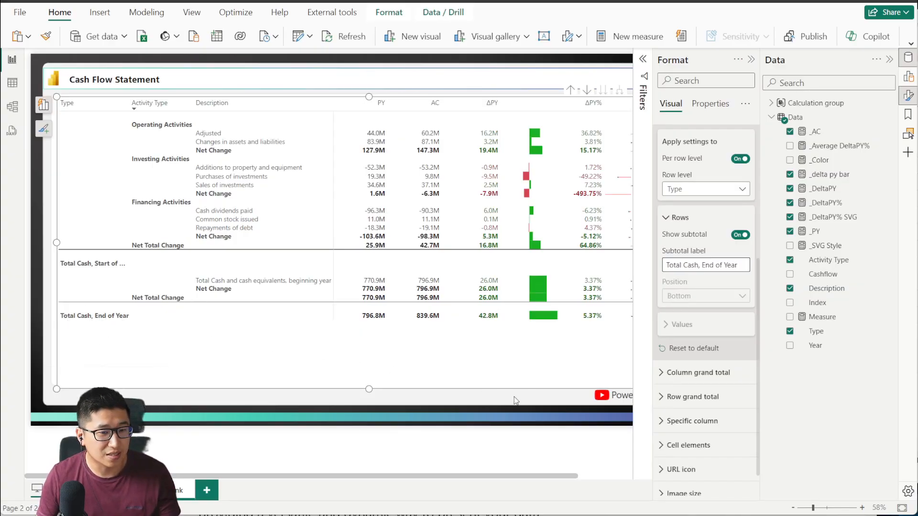
# - Try underlining the row subtotal values for all row levels, with the formatting also applied to the labels
pyautogui.scroll(2, 707, 220)
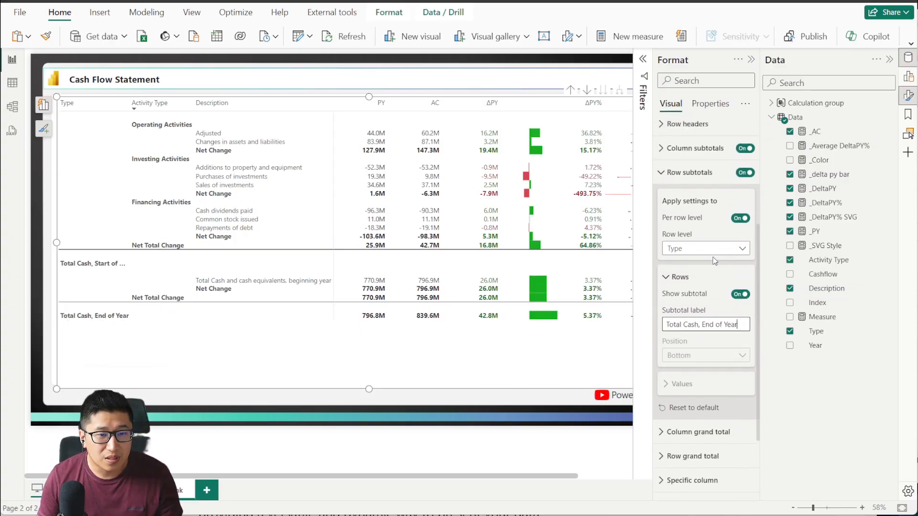
pyautogui.click(708, 249)
pyautogui.click(709, 263)
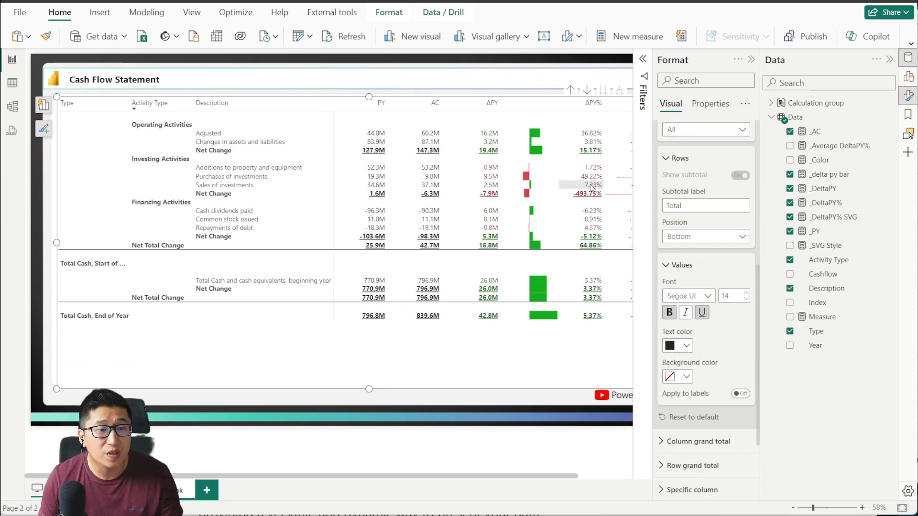
pyautogui.click(702, 314)
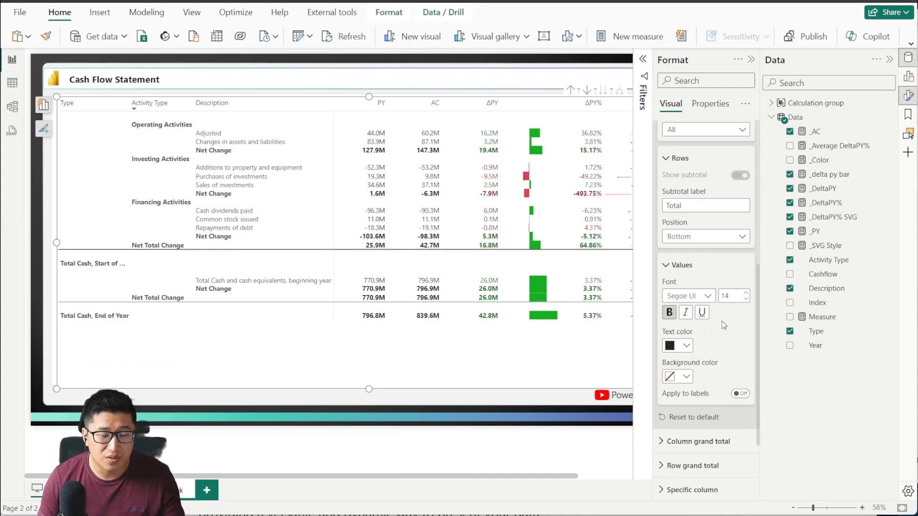
pyautogui.click(741, 397)
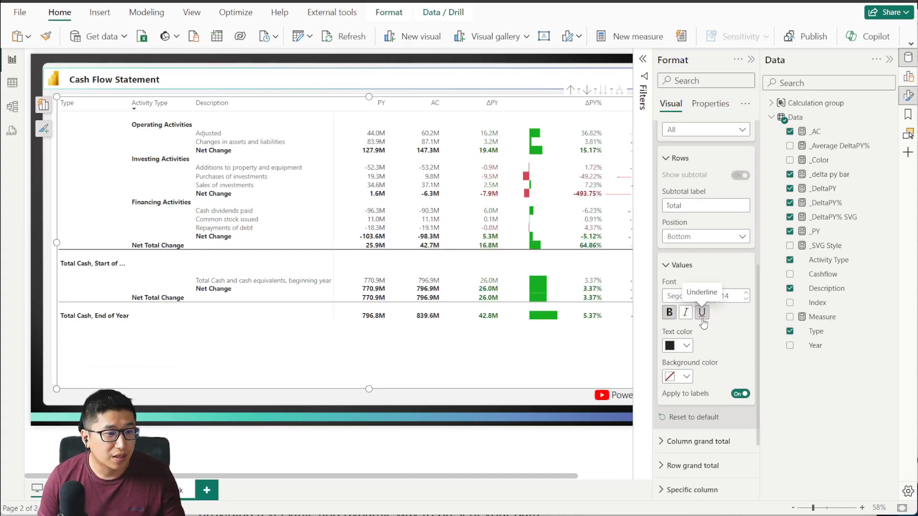
pyautogui.click(702, 313)
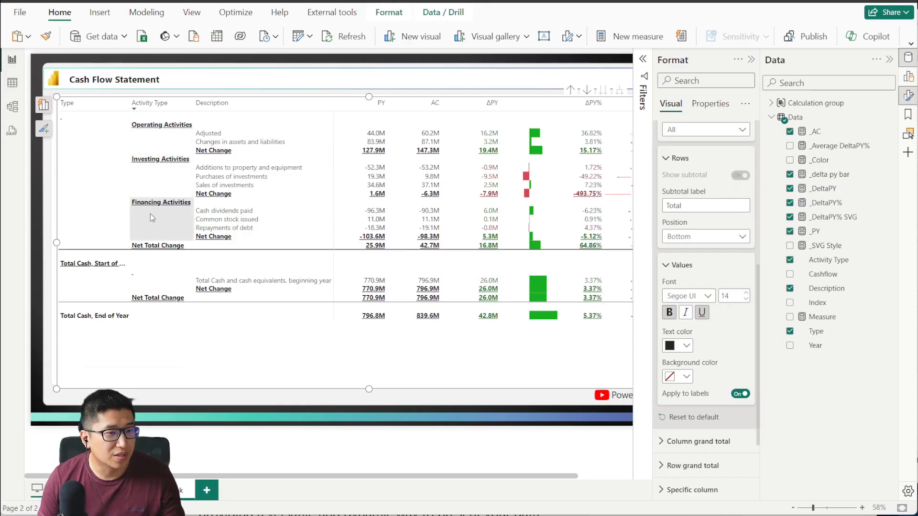
pyautogui.click(740, 393)
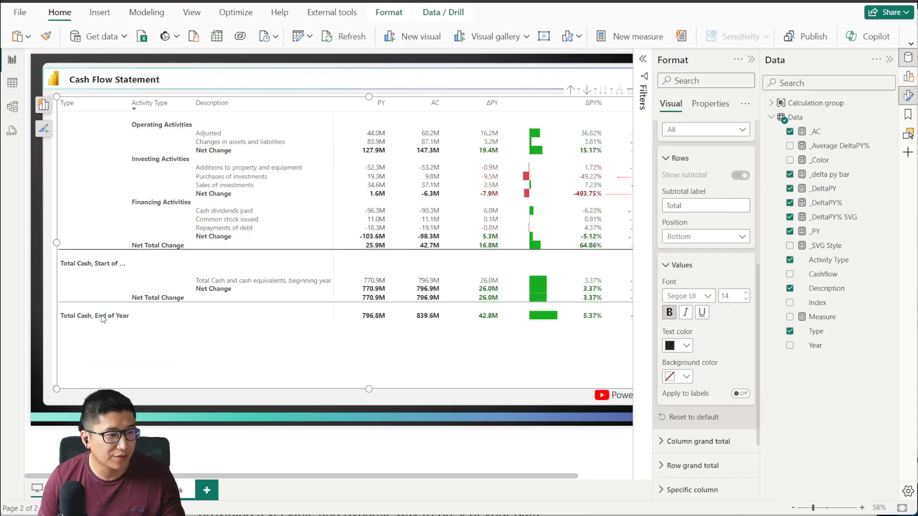
# - Underline the values of the matrix's row grand total
pyautogui.scroll(3, 684, 272)
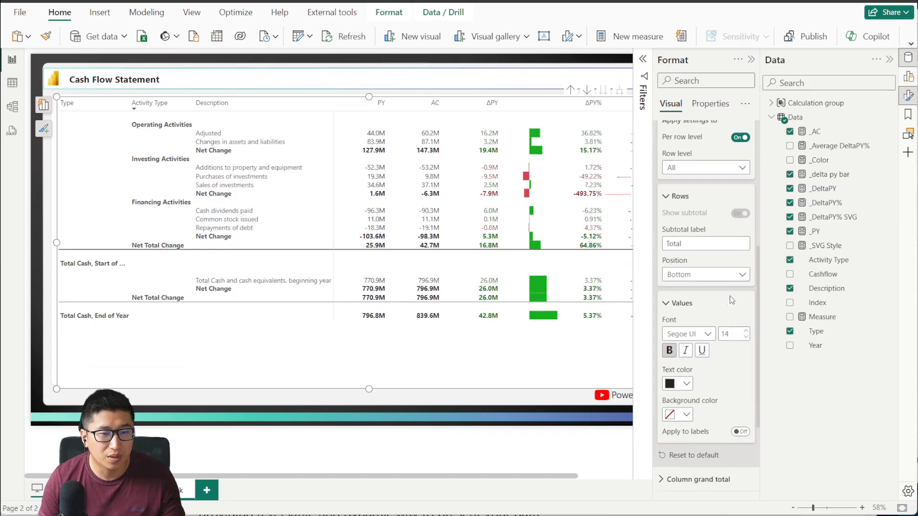
pyautogui.click(681, 275)
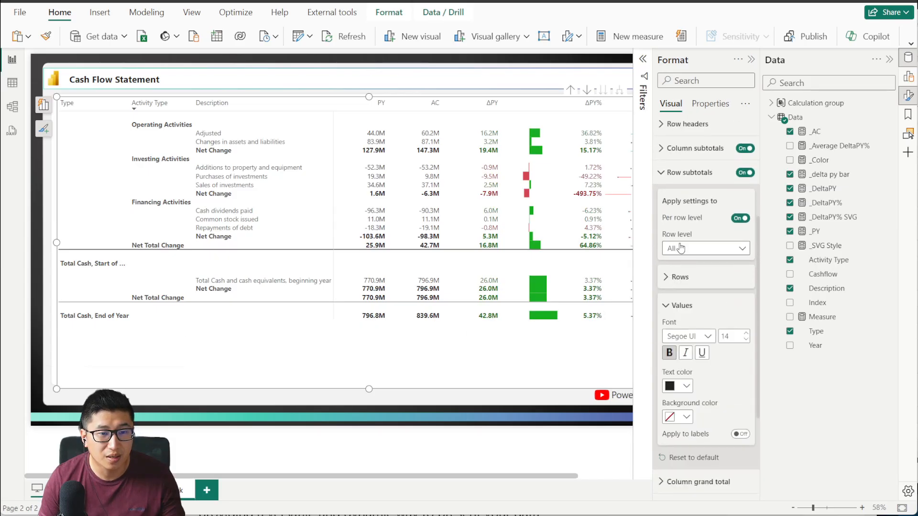
pyautogui.click(683, 184)
pyautogui.click(691, 362)
pyautogui.scroll(-3, 706, 329)
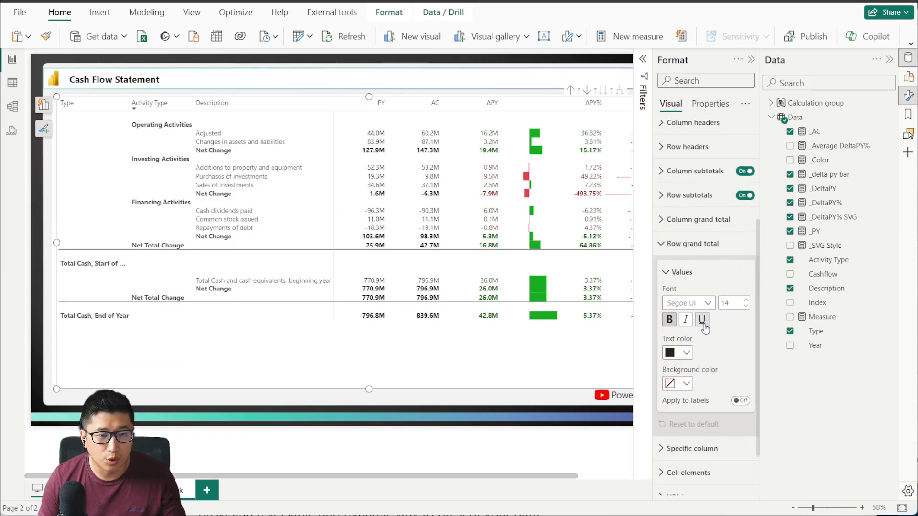
pyautogui.click(702, 320)
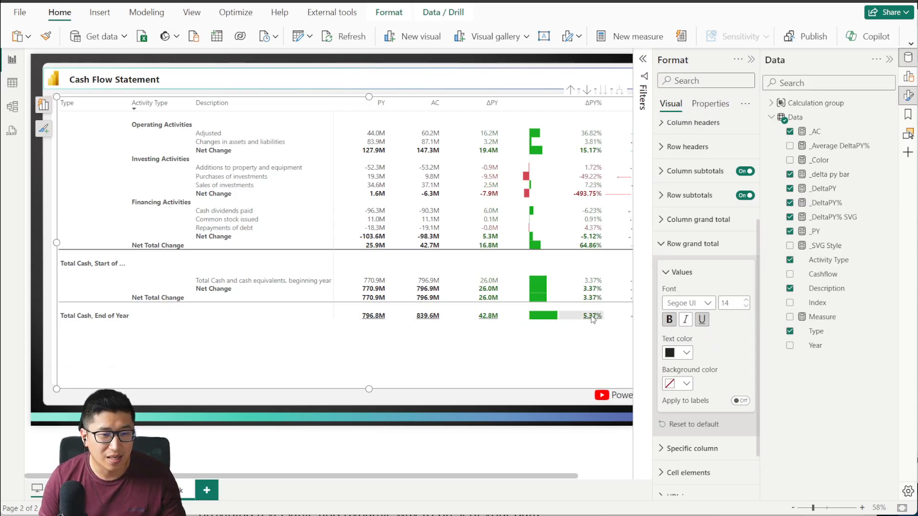
pyautogui.click(711, 244)
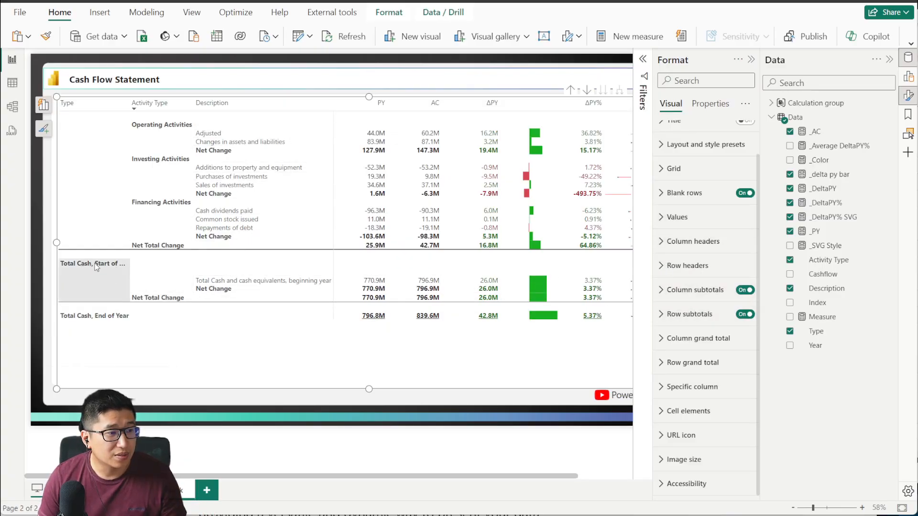
# - Turn on text wrap for the row headers and narrow the Type column so its label wraps onto two lines
pyautogui.click(726, 266)
pyautogui.scroll(-5, 736, 271)
pyautogui.click(740, 235)
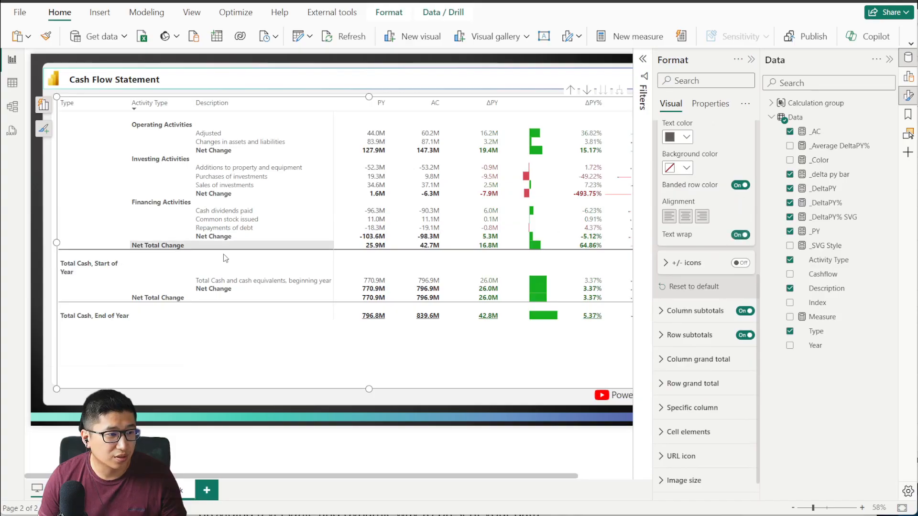
pyautogui.moveTo(129, 105); pyautogui.dragTo(100, 106)
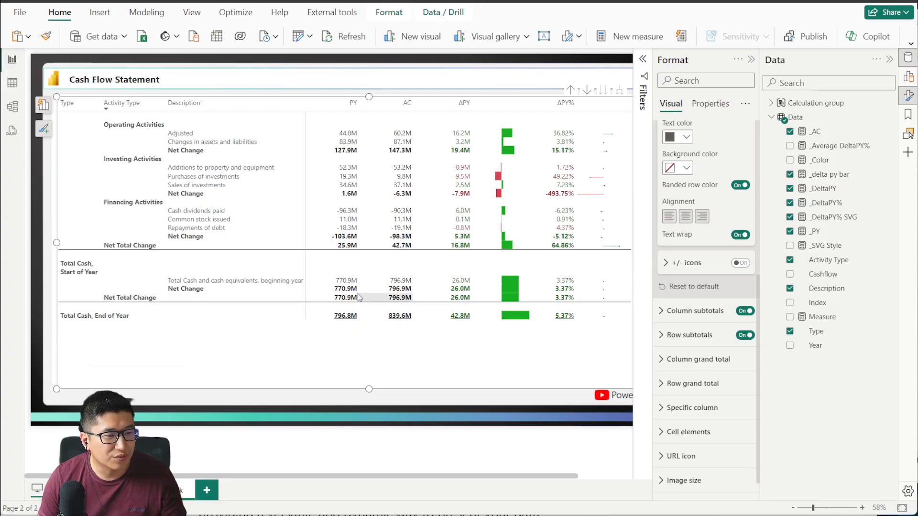
pyautogui.scroll(5, 690, 252)
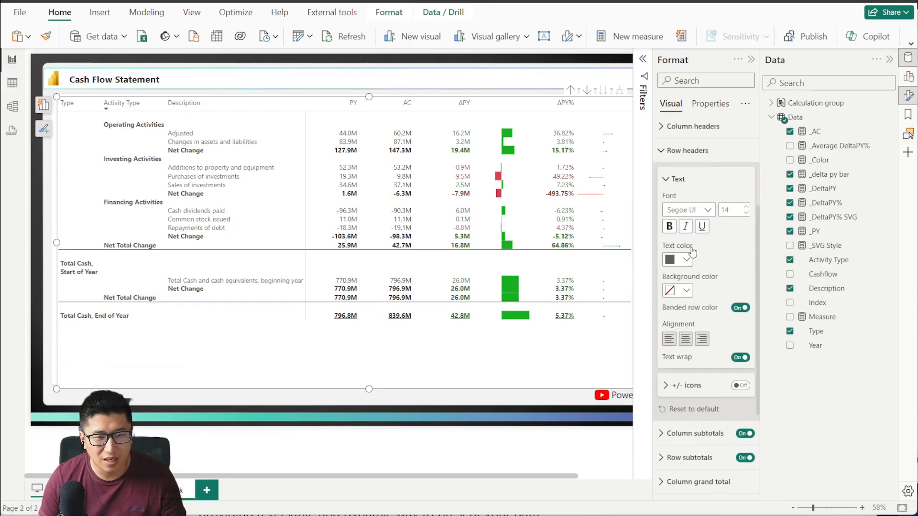
pyautogui.click(689, 302)
# - Filter the matrix by the Calculation group column to Calculation item, then close the filter and format settings
pyautogui.click(771, 103)
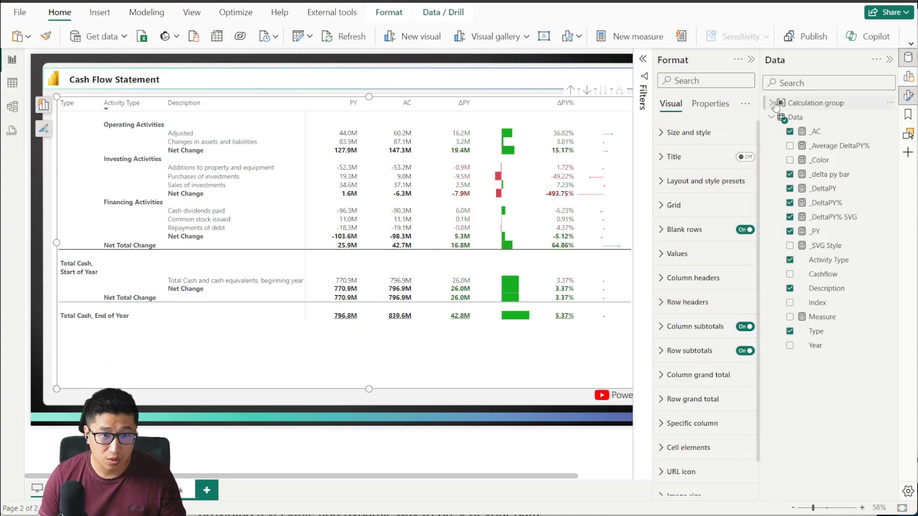
pyautogui.moveTo(823, 125); pyautogui.dragTo(598, 389)
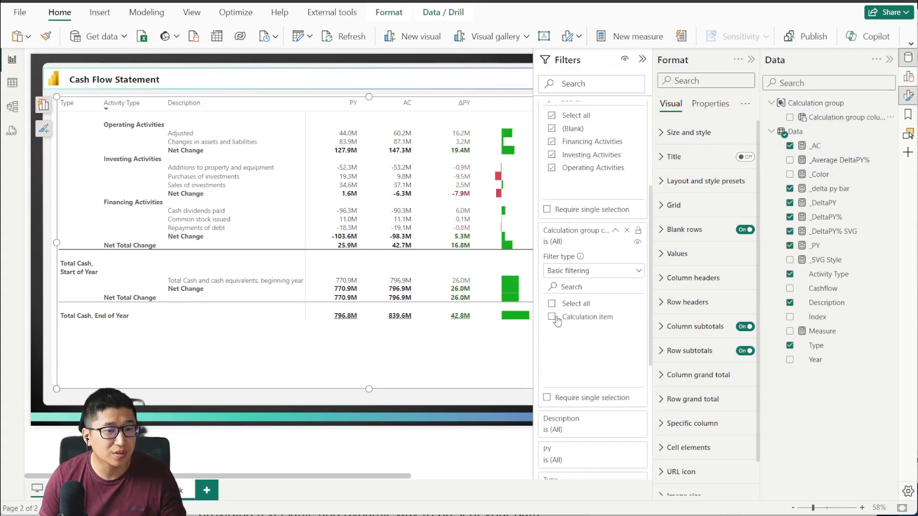
pyautogui.click(552, 317)
pyautogui.click(643, 58)
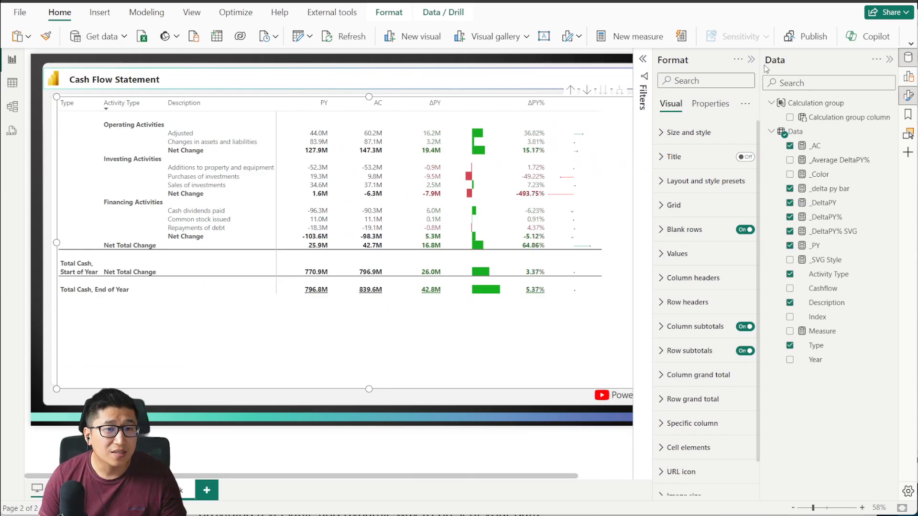
pyautogui.click(751, 59)
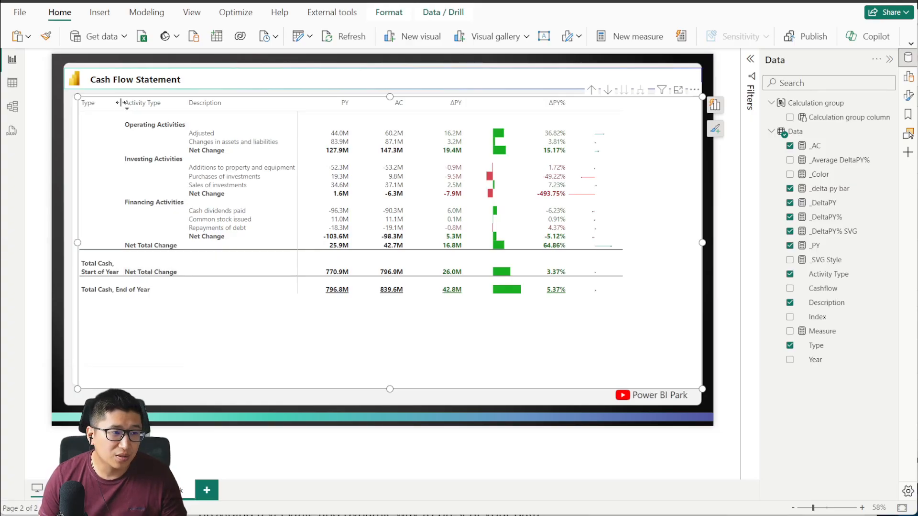
# - Widen the matrix's Type column so the Total Cash, Start of Year label fits on one line
pyautogui.moveTo(120, 102); pyautogui.dragTo(159, 102)
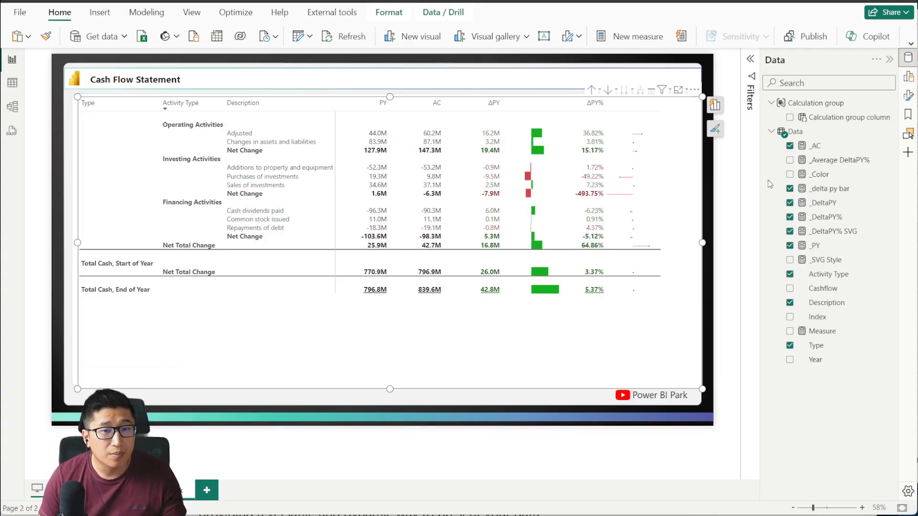
# - Open the Calculation item's DAX expression in the model view and examine its SELECTEDVALUE condition on the Type column
pyautogui.click(12, 107)
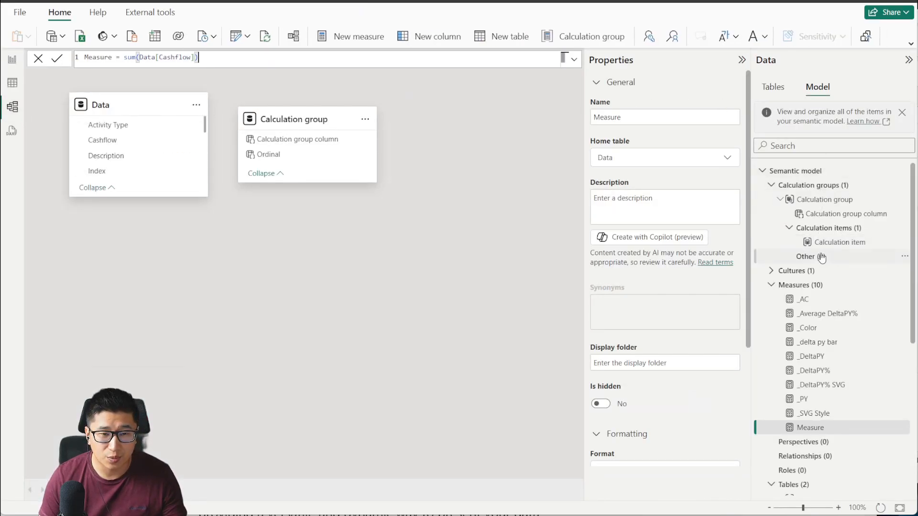
pyautogui.click(840, 243)
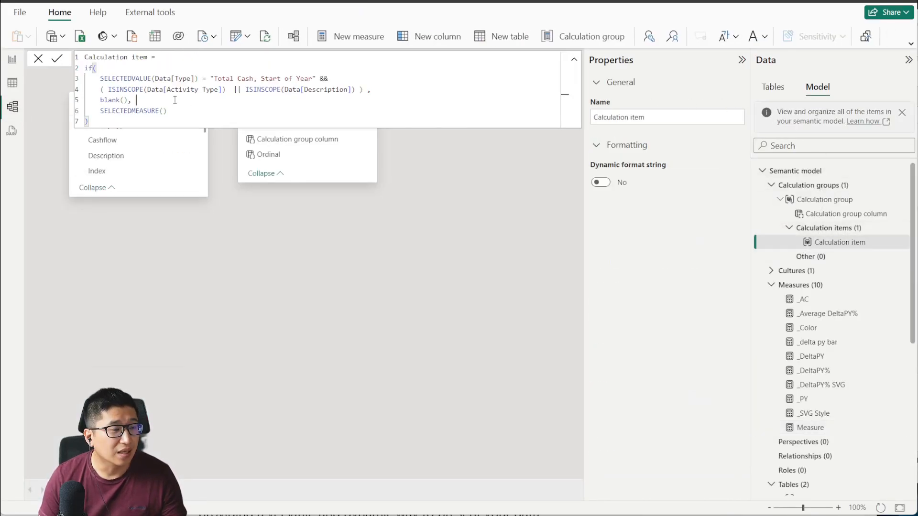
pyautogui.moveTo(98, 77); pyautogui.dragTo(344, 78)
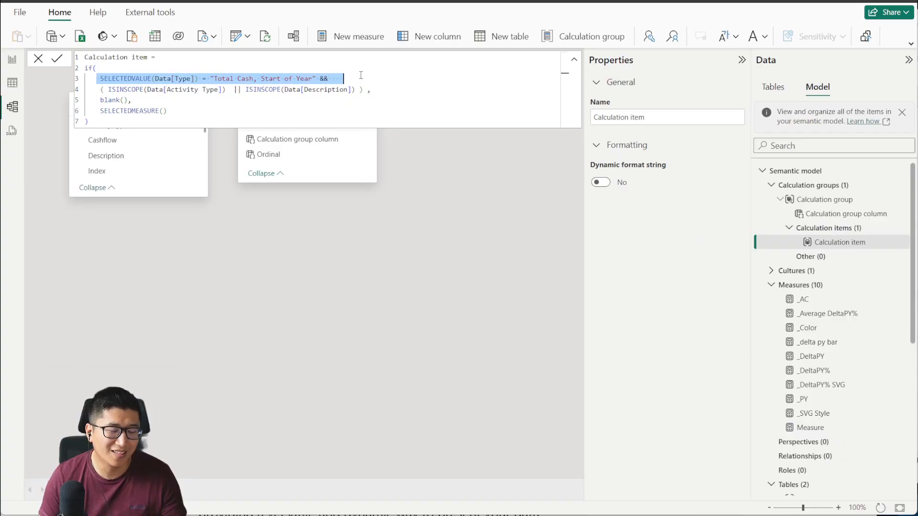
pyautogui.click(370, 76)
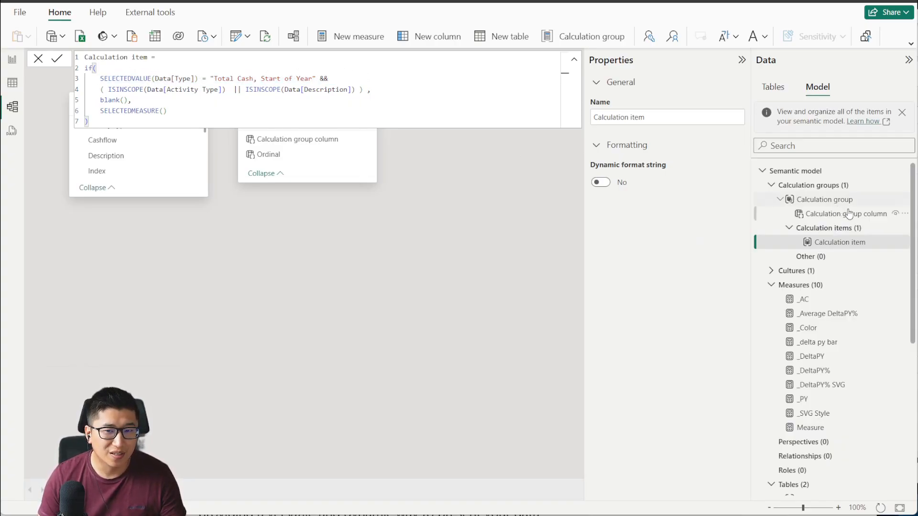
# - Switch to the Cashflow data workbook in Excel to check the Total Cash, Start of Year entry in the Type column, and return
pyautogui.hotkey('alt', 'Tab')
pyautogui.click(281, 266)
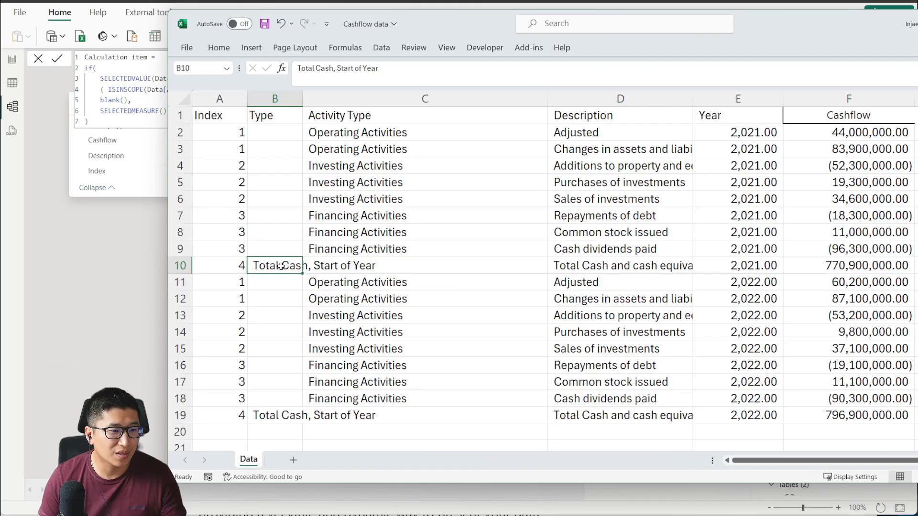
pyautogui.click(155, 5)
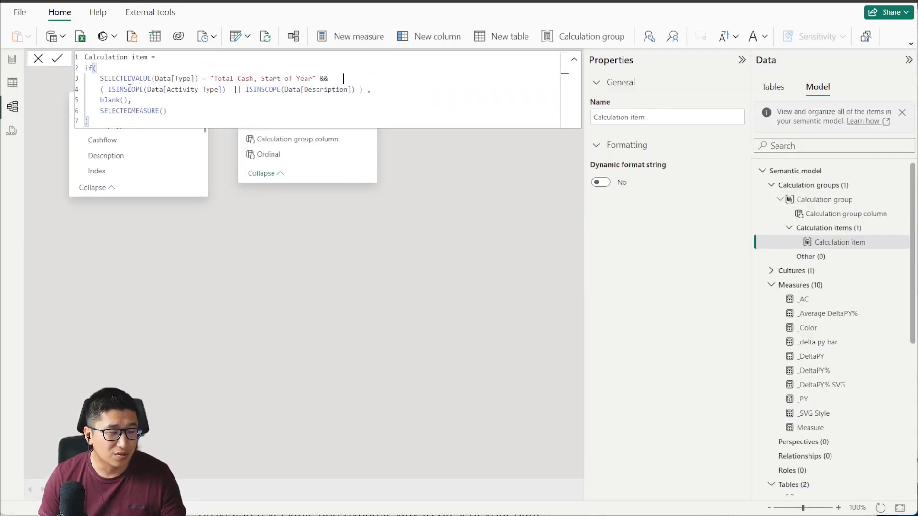
# - Review the ISINSCOPE conditions, the blank() result and the SELECTEDMEASURE() fallback in the Calculation item's expression
pyautogui.moveTo(148, 89); pyautogui.dragTo(363, 91)
pyautogui.click(368, 92)
pyautogui.moveTo(104, 101); pyautogui.dragTo(136, 100)
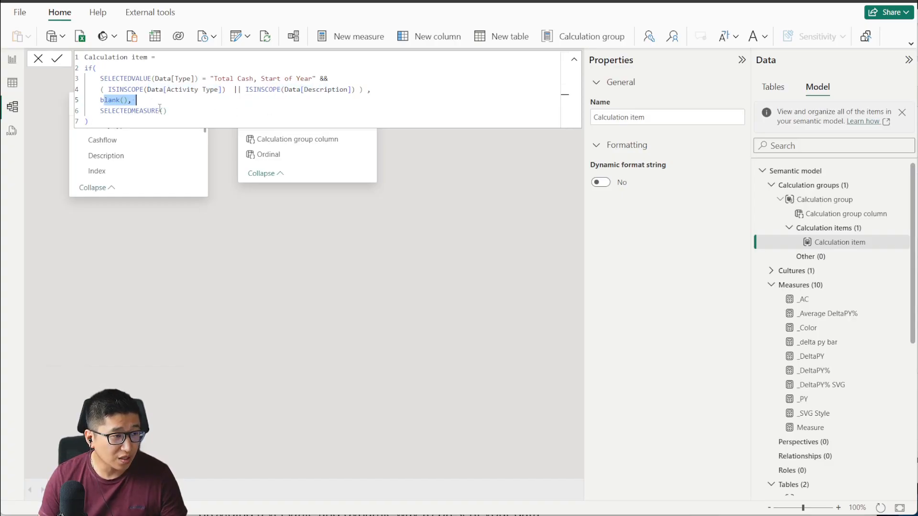
pyautogui.moveTo(188, 113); pyautogui.dragTo(86, 101)
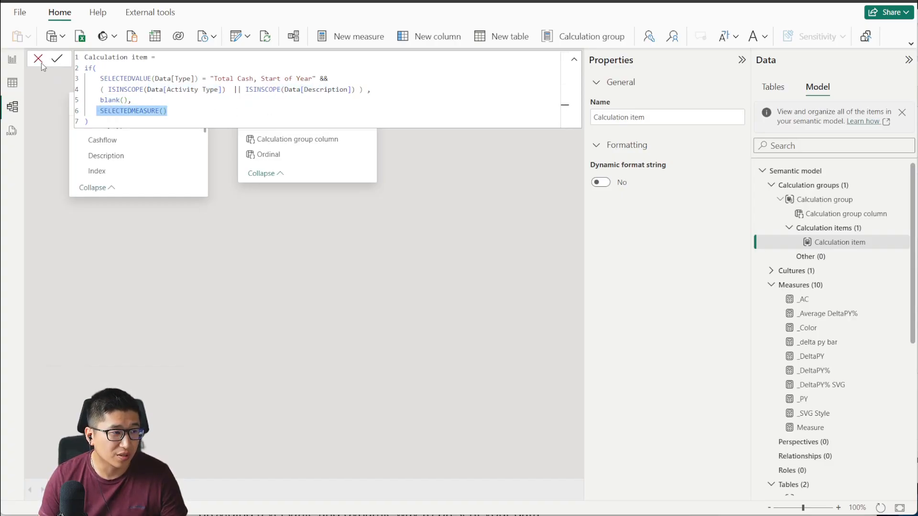
# - Clear the matrix's Calculation item filter on the report page to compare the Start of Year rows, and reapply it
pyautogui.click(11, 60)
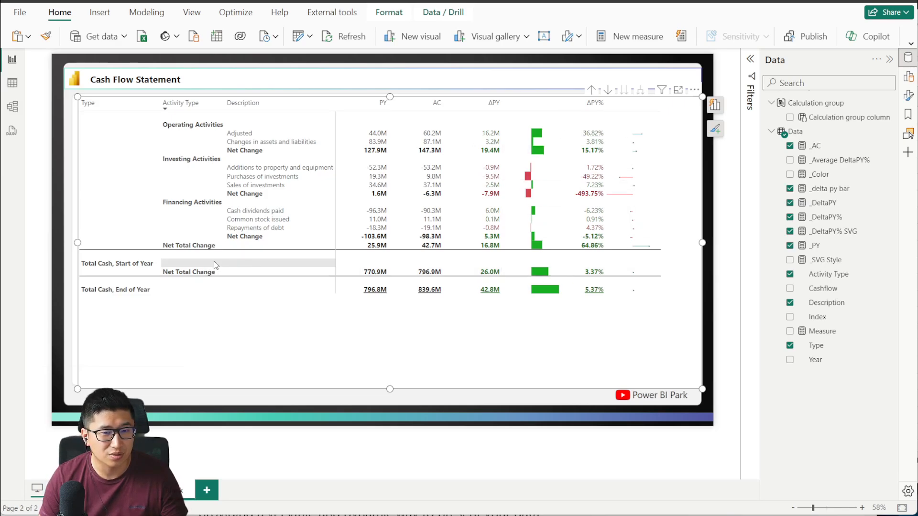
pyautogui.click(750, 59)
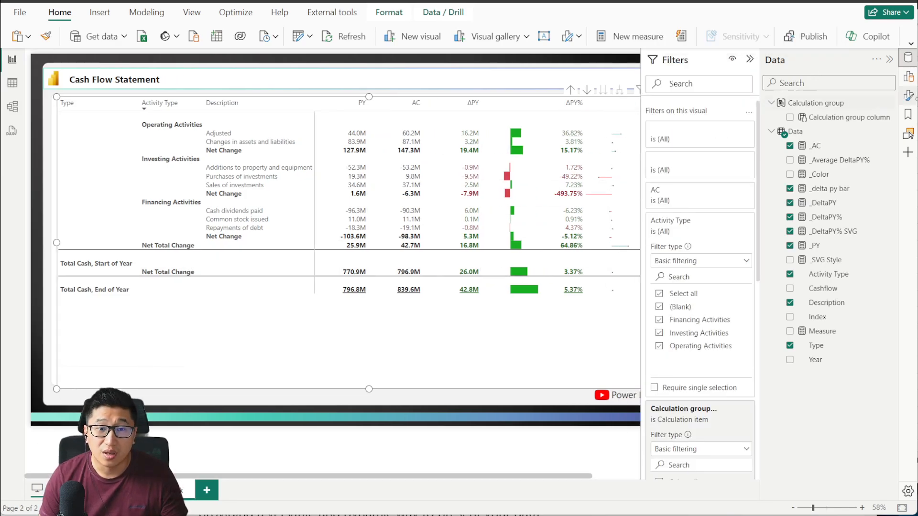
pyautogui.click(908, 76)
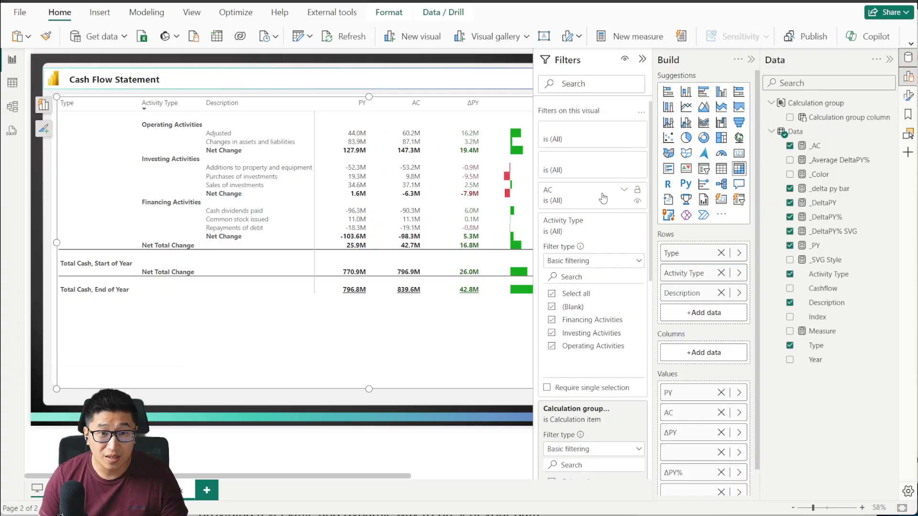
pyautogui.scroll(-4, 605, 306)
pyautogui.click(593, 320)
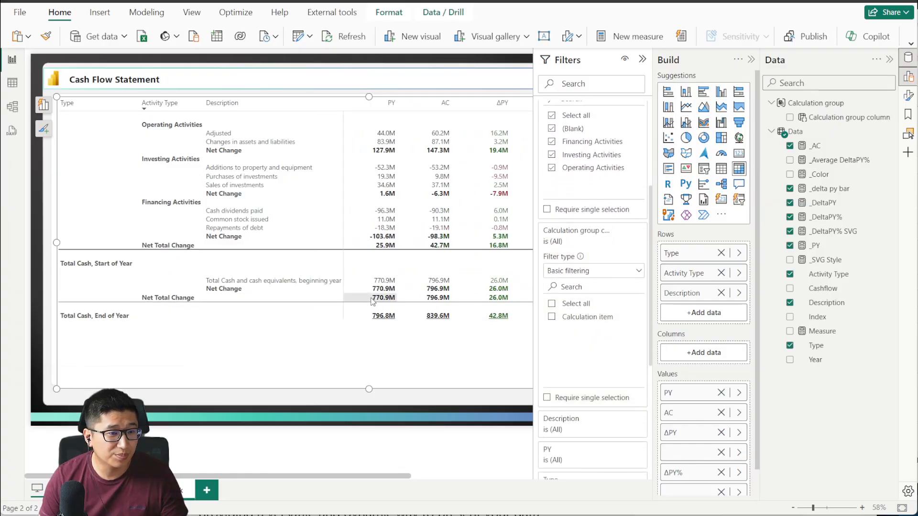
pyautogui.click(578, 319)
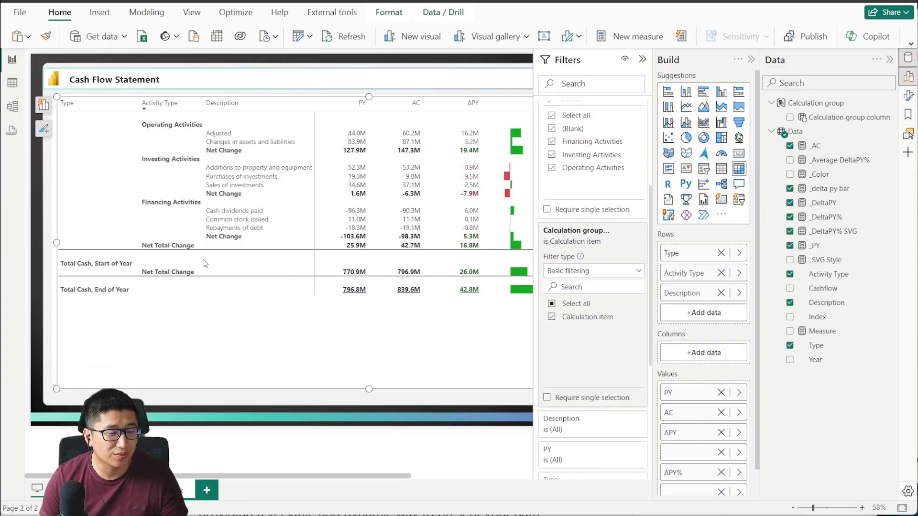
pyautogui.click(642, 58)
pyautogui.click(751, 59)
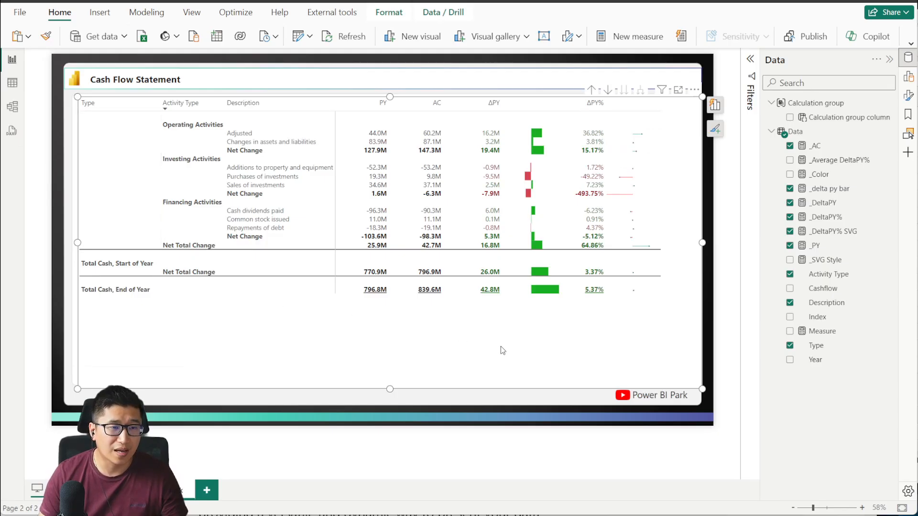
# - Narrow the cash flow matrix slightly from its right edge so it fits inside the page frame
pyautogui.click(728, 158)
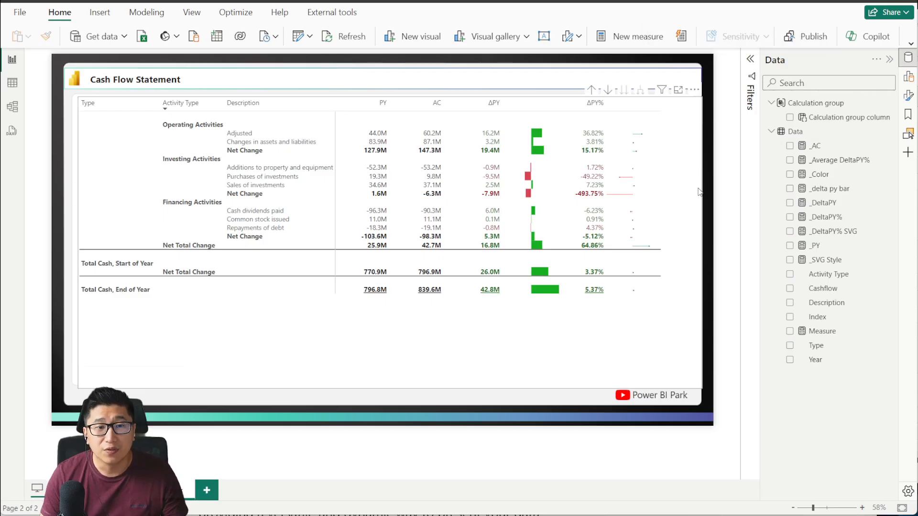
pyautogui.click(660, 356)
pyautogui.moveTo(699, 242); pyautogui.dragTo(696, 242)
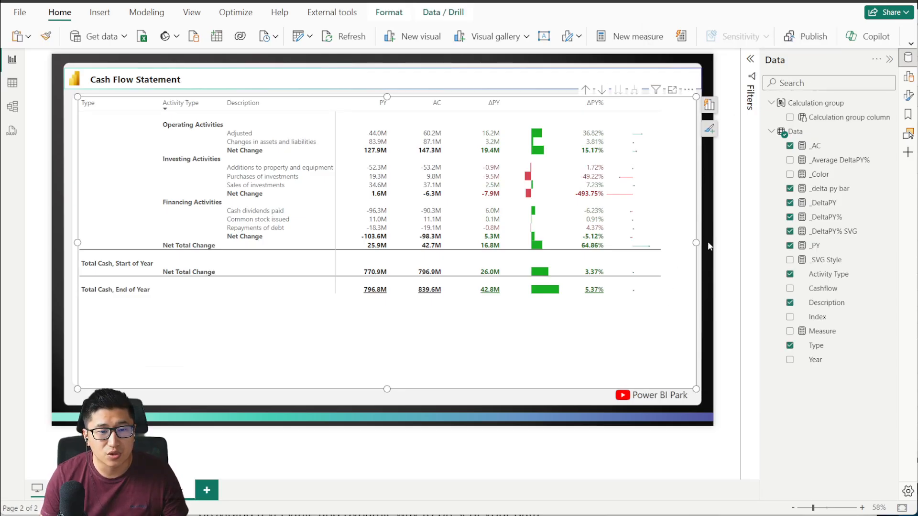
# - Rename the matrix's row fields Type, Activity Type and Description to blank names so their headers are hidden
pyautogui.click(908, 96)
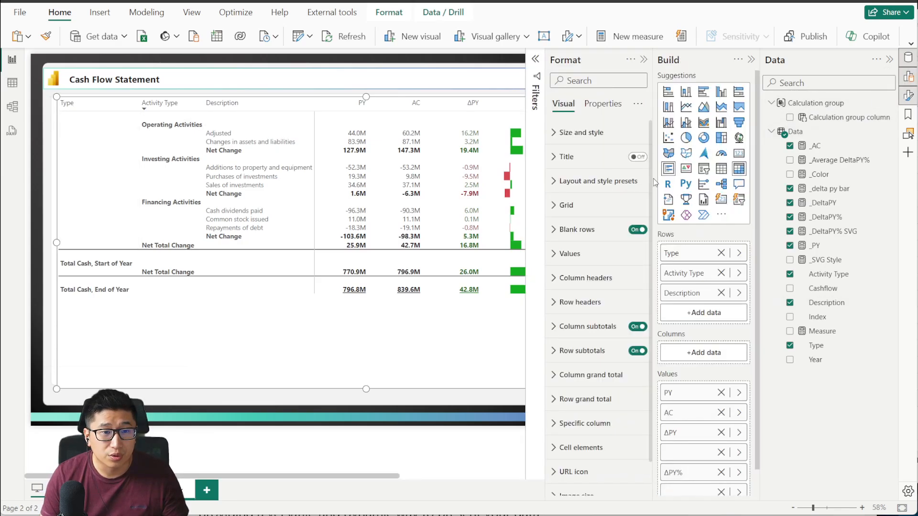
pyautogui.click(908, 76)
pyautogui.click(691, 254)
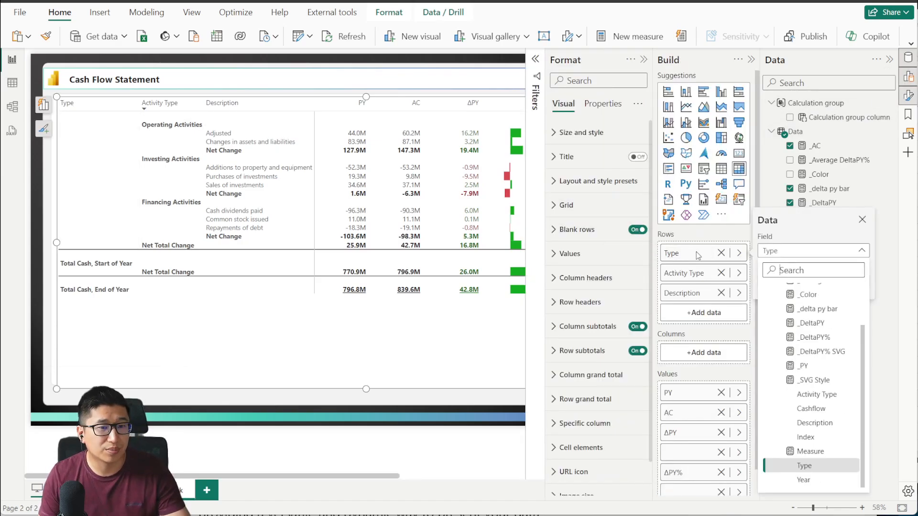
pyautogui.click(852, 230)
pyautogui.click(862, 220)
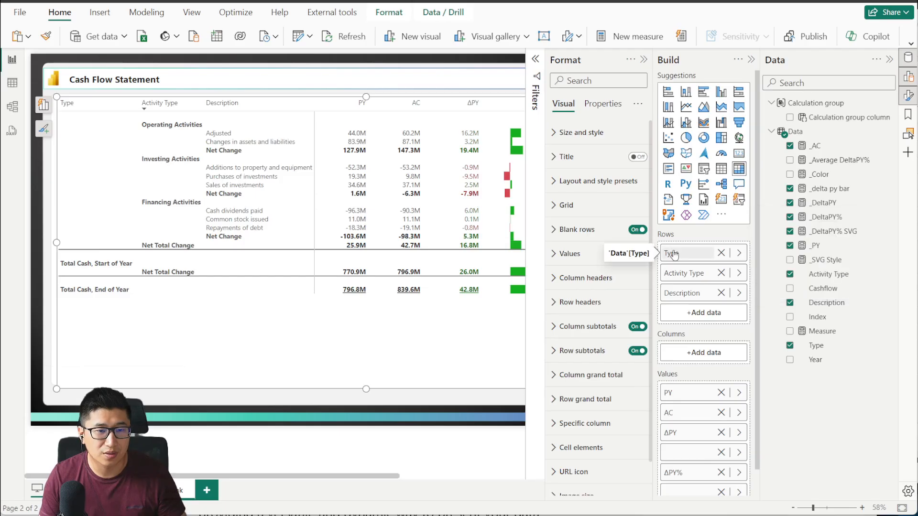
pyautogui.doubleClick(673, 254)
pyautogui.moveTo(681, 255); pyautogui.dragTo(666, 277)
pyautogui.doubleClick(687, 276)
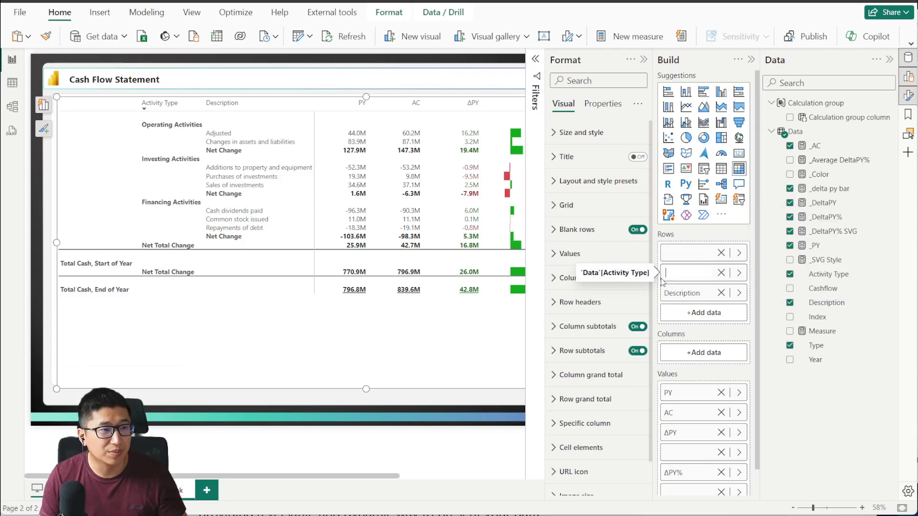
pyautogui.doubleClick(687, 293)
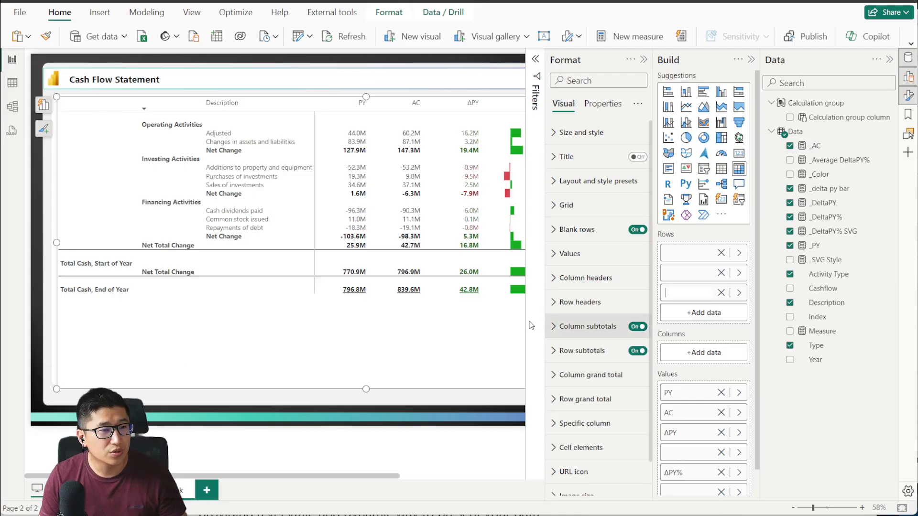
pyautogui.click(413, 358)
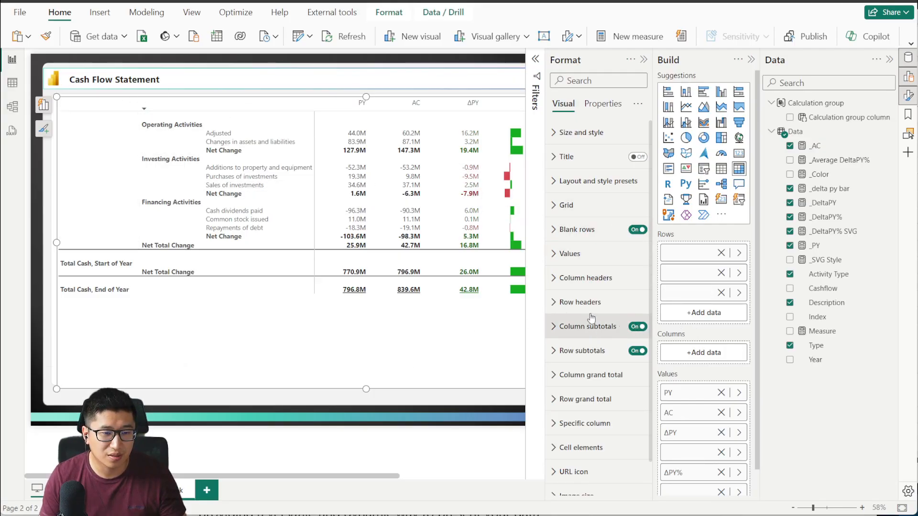
# - Format the matrix's column headers in bold with font size 18, and close the side panes
pyautogui.click(609, 283)
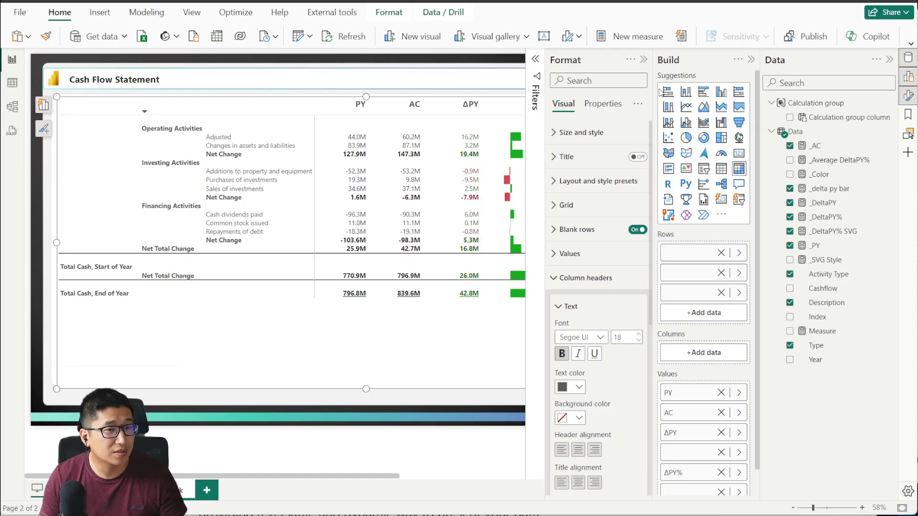
pyautogui.click(644, 60)
pyautogui.click(751, 60)
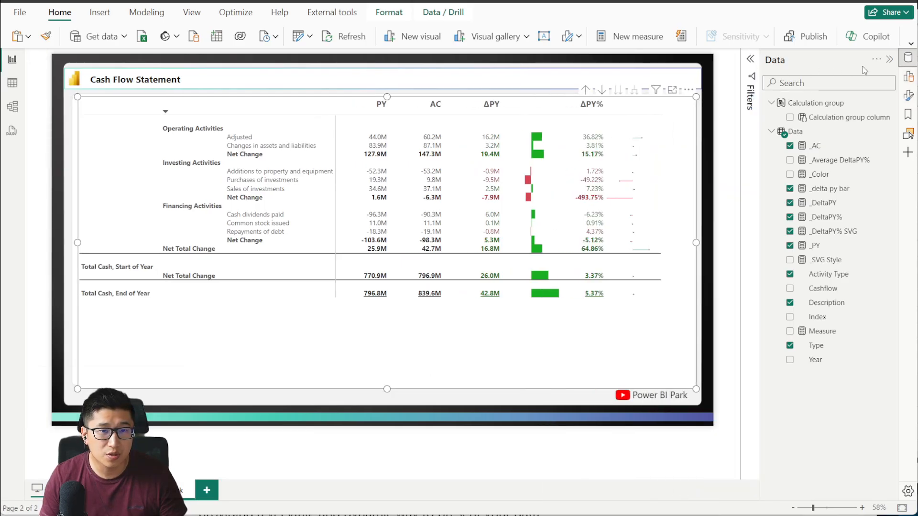
pyautogui.click(889, 60)
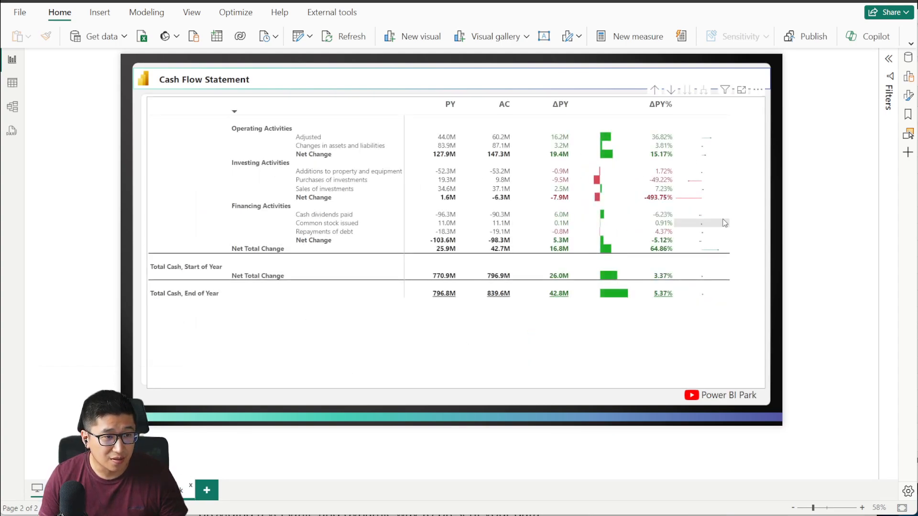
# - Try orange horizontal gridlines on the matrix, and turn them off again
pyautogui.click(908, 96)
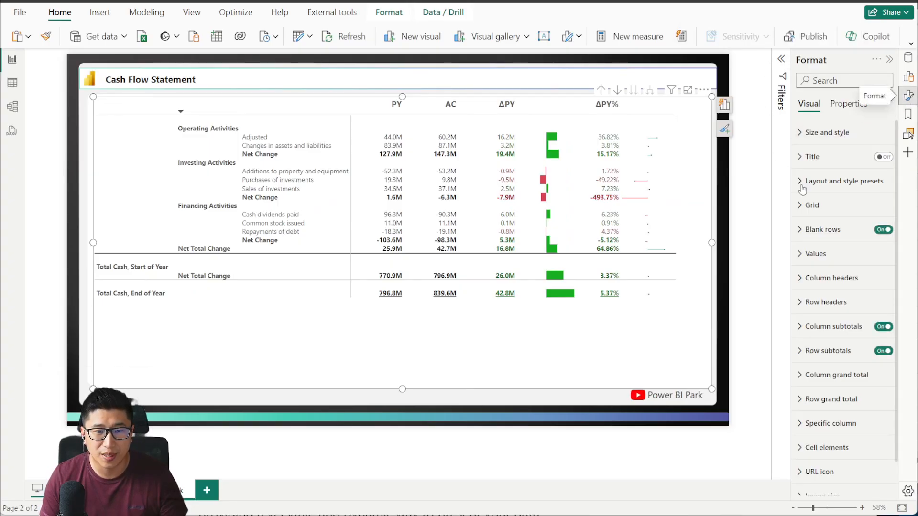
pyautogui.scroll(-1, 866, 290)
pyautogui.scroll(-2, 867, 290)
pyautogui.scroll(3, 861, 239)
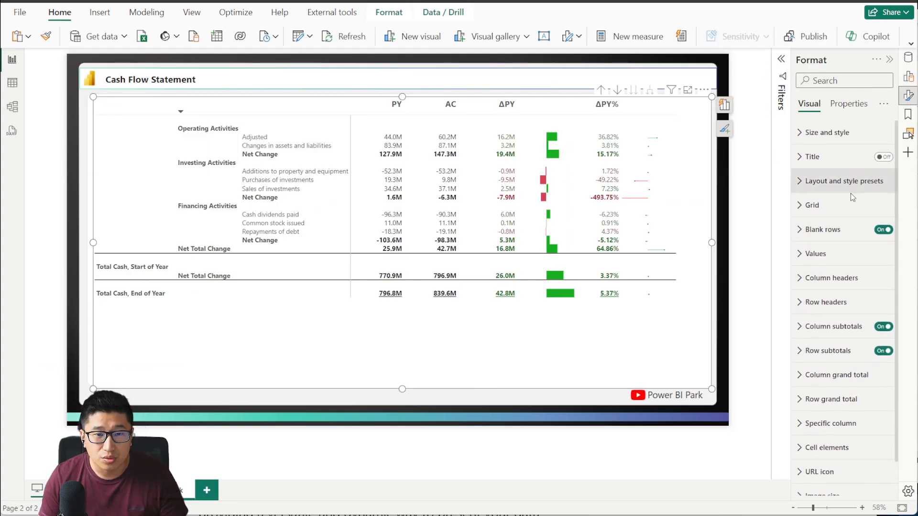
pyautogui.click(854, 208)
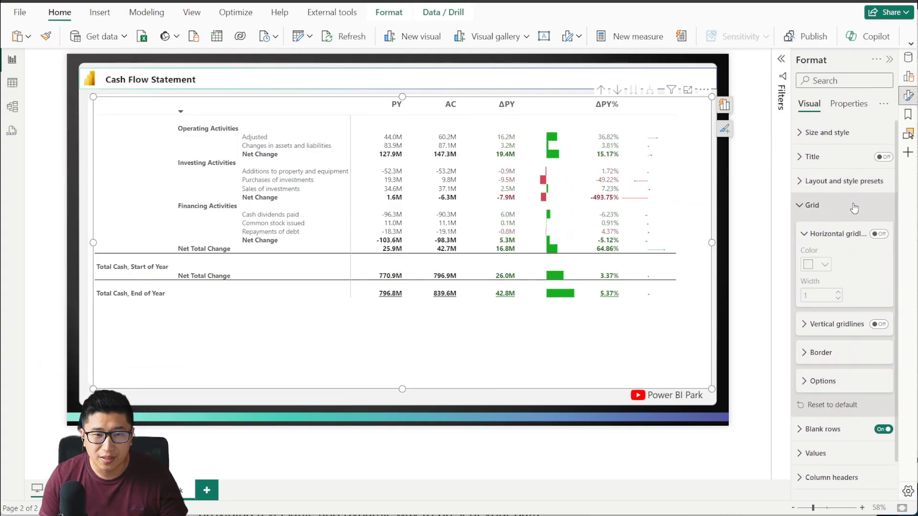
pyautogui.click(878, 234)
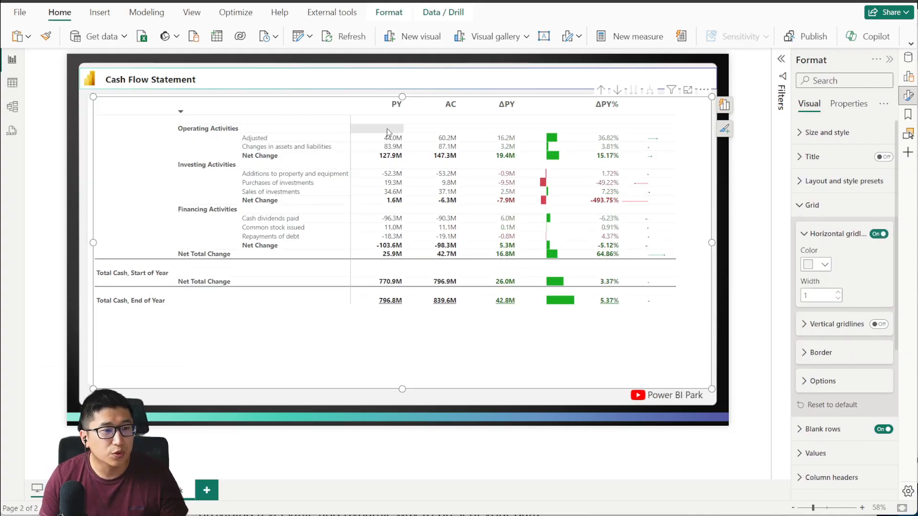
pyautogui.click(818, 264)
pyautogui.click(816, 309)
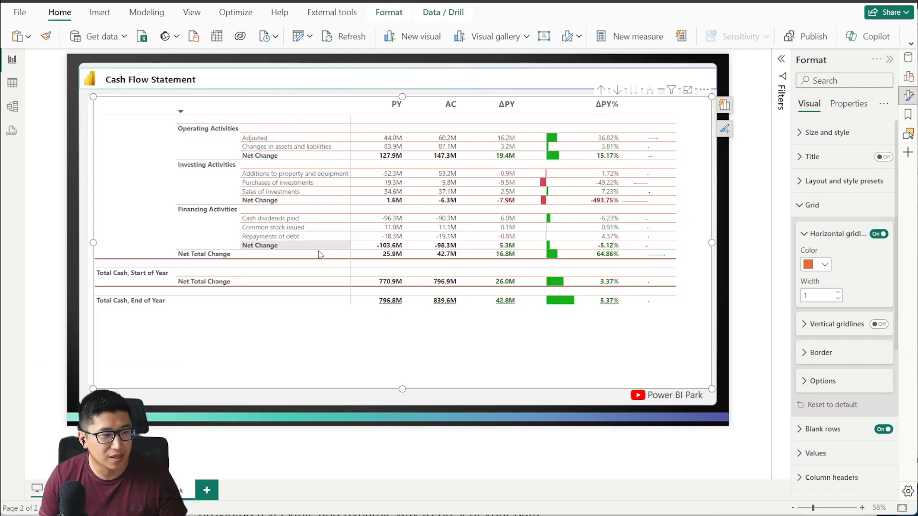
pyautogui.click(879, 235)
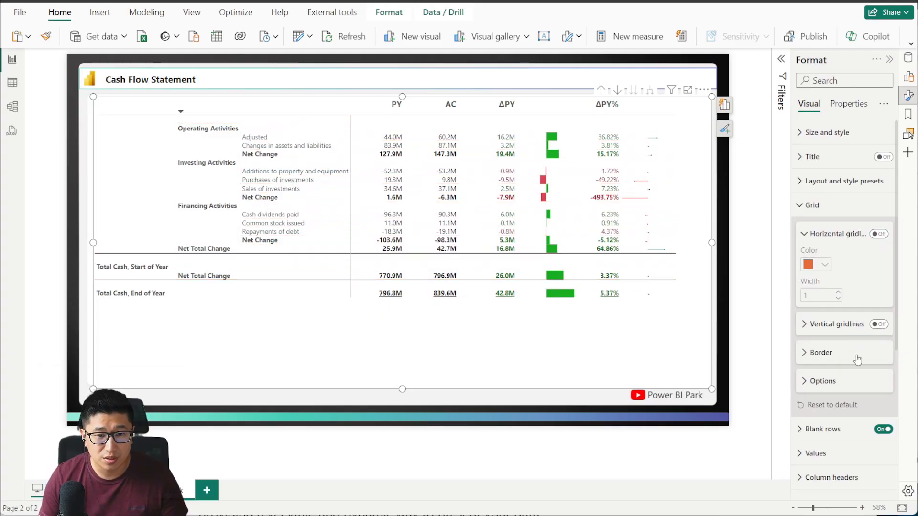
# - Set the matrix's row padding to 4 and turn on its vertical gridlines
pyautogui.click(844, 383)
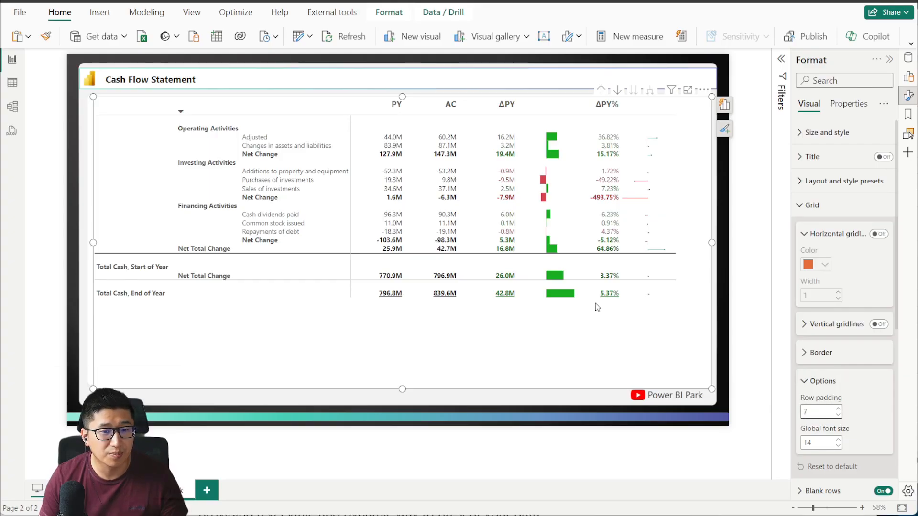
pyautogui.click(838, 415)
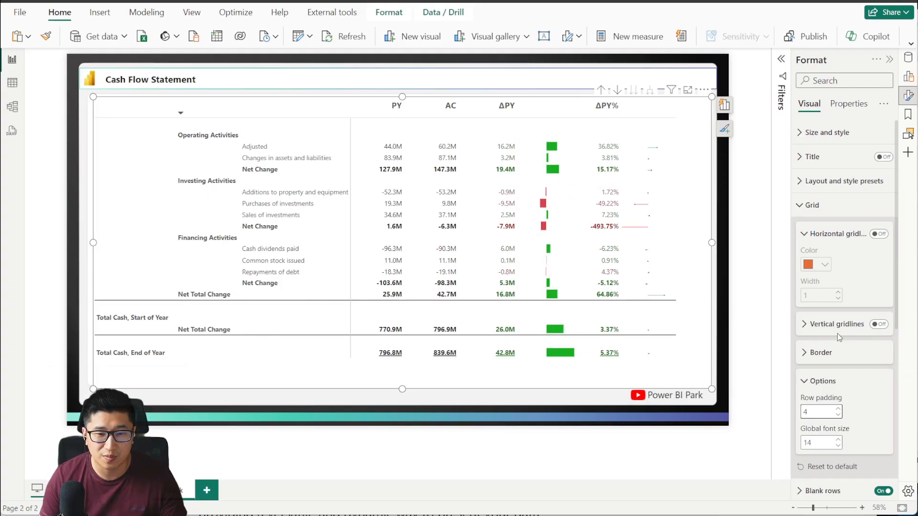
pyautogui.click(878, 325)
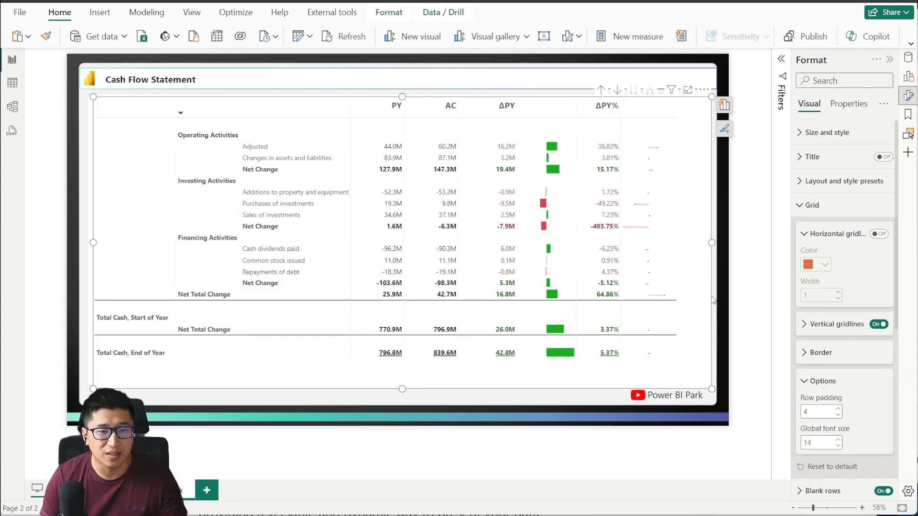
pyautogui.click(730, 332)
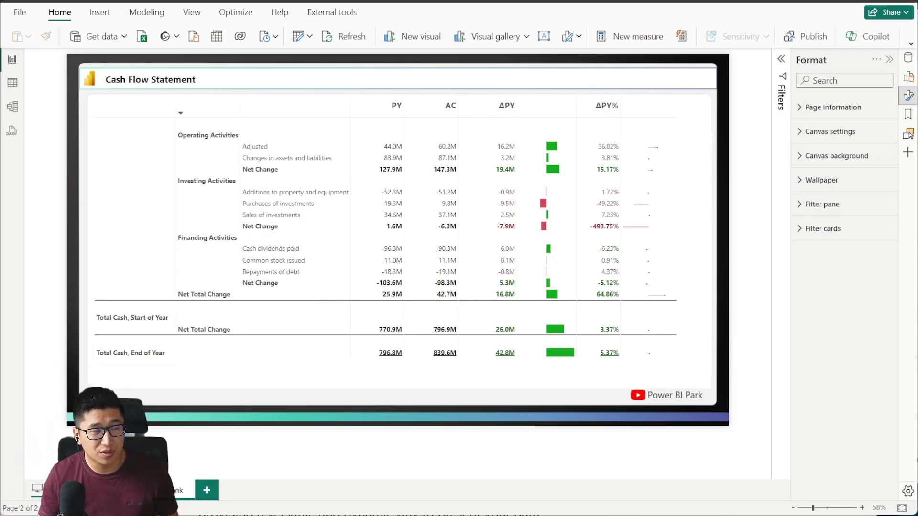
# - Switch to the browser page showing the NATIVE Power BI Table - Advanced Tutorial video
pyautogui.hotkey('alt', 'Tab')
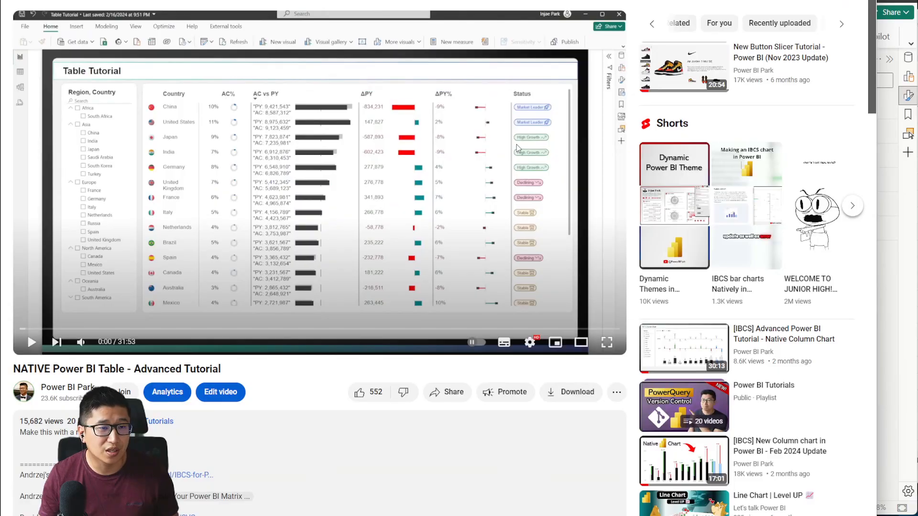